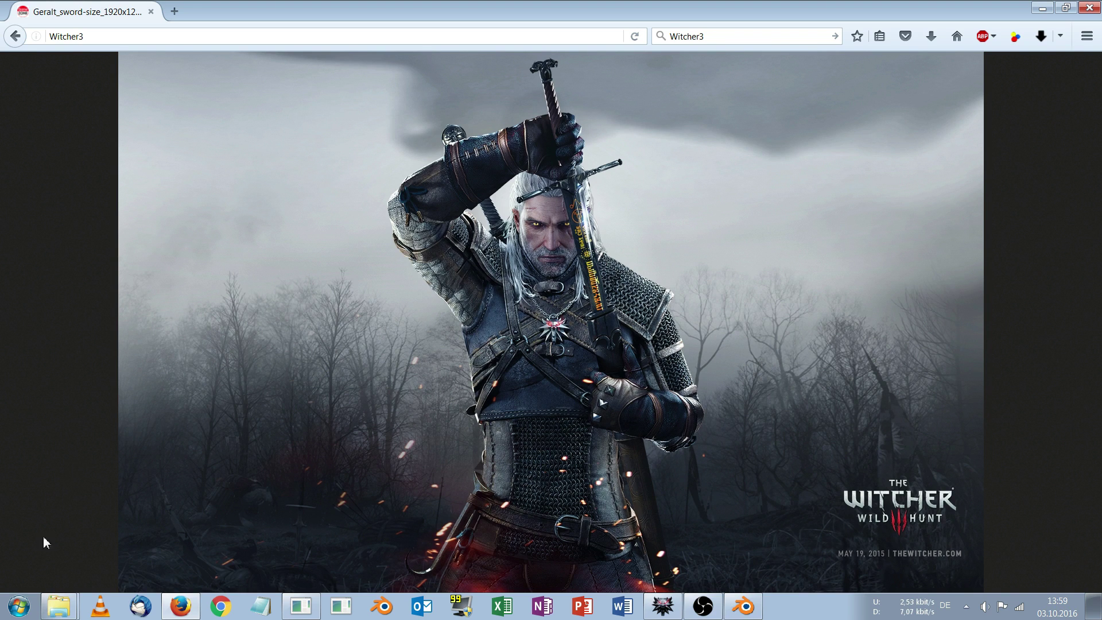
Switch to ModKitchen and browse to drive E: when adding files to the list for exporting specific files
left_click(300, 606)
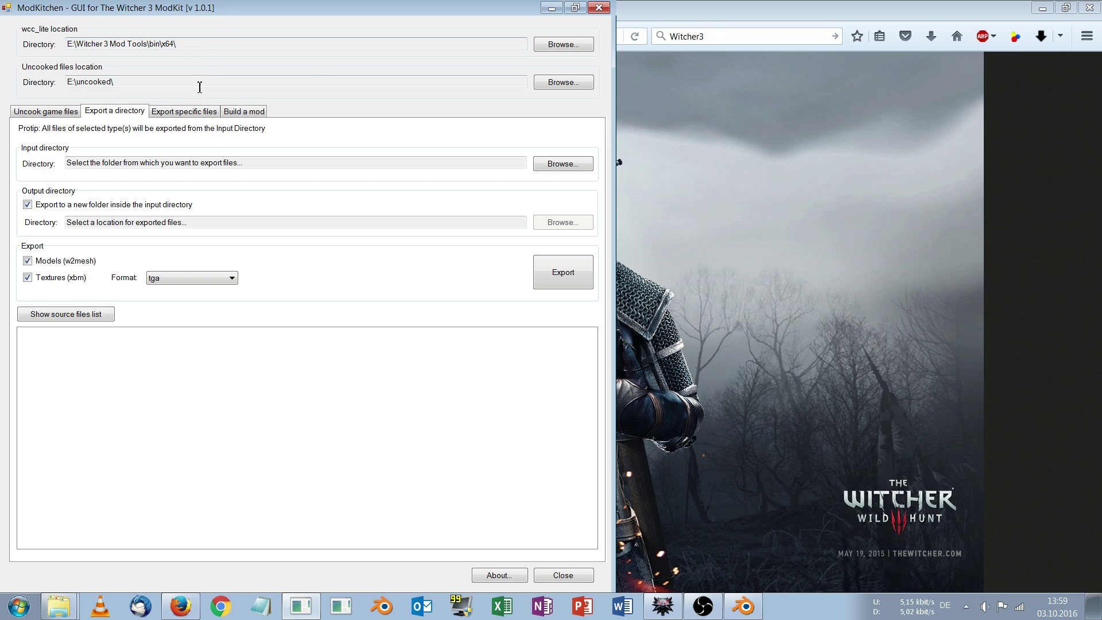
left_click(176, 113)
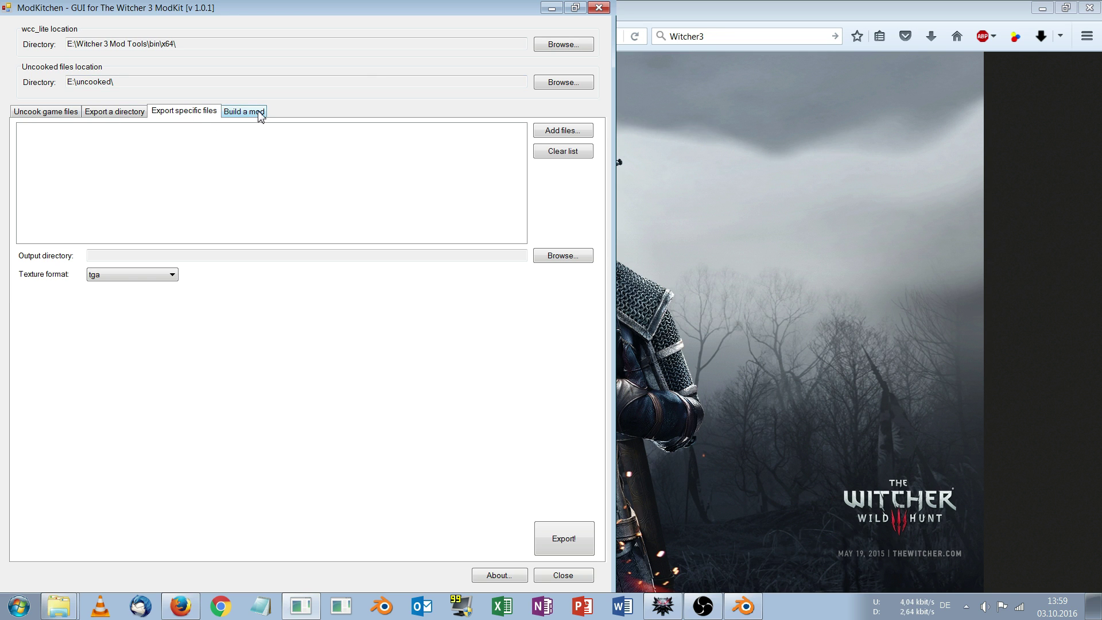
left_click(584, 132)
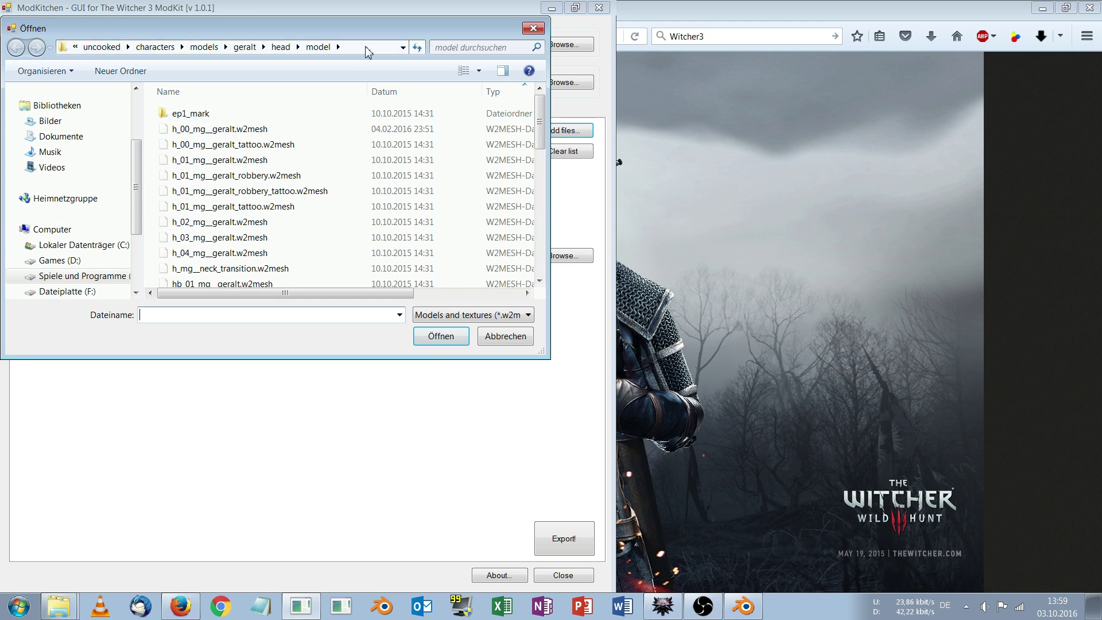
left_click(101, 47)
left_click(182, 48)
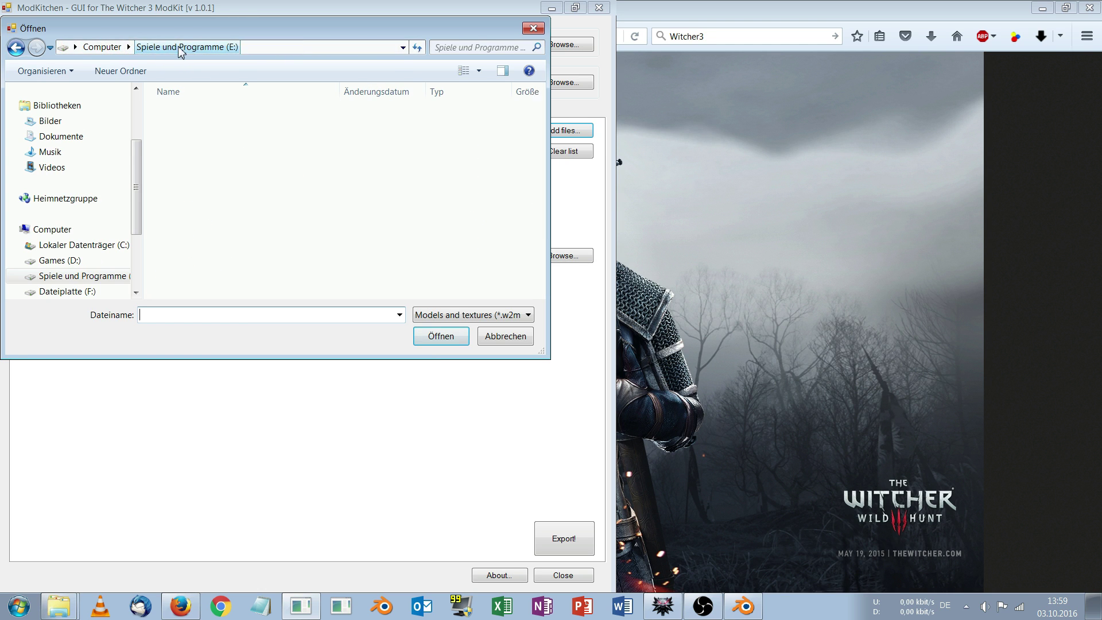
left_click(263, 280)
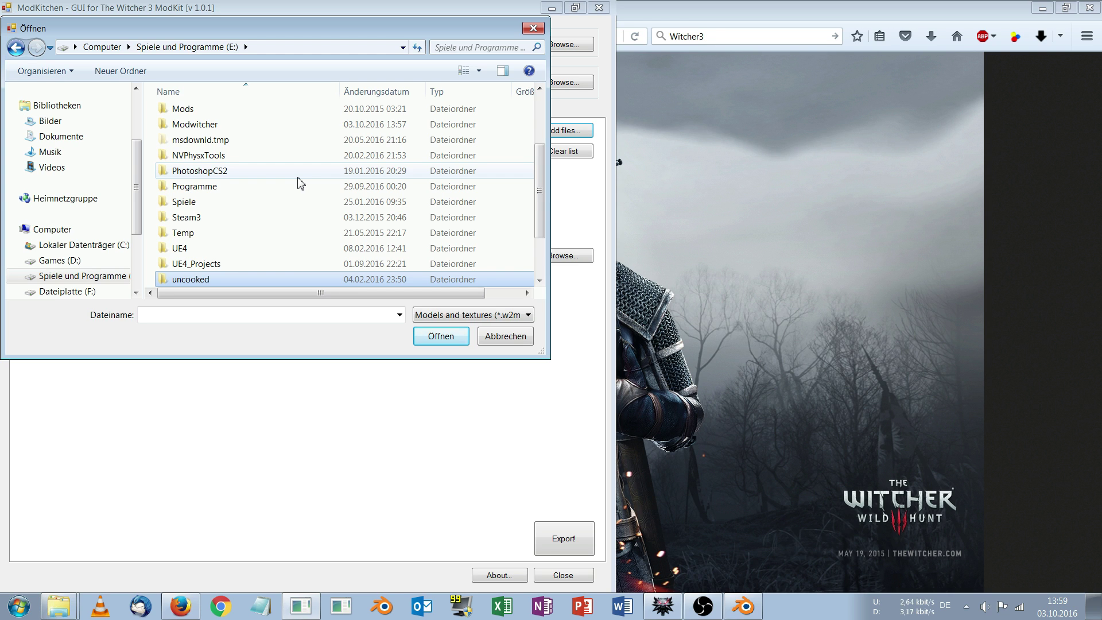
left_click_drag(299, 30, 357, 32)
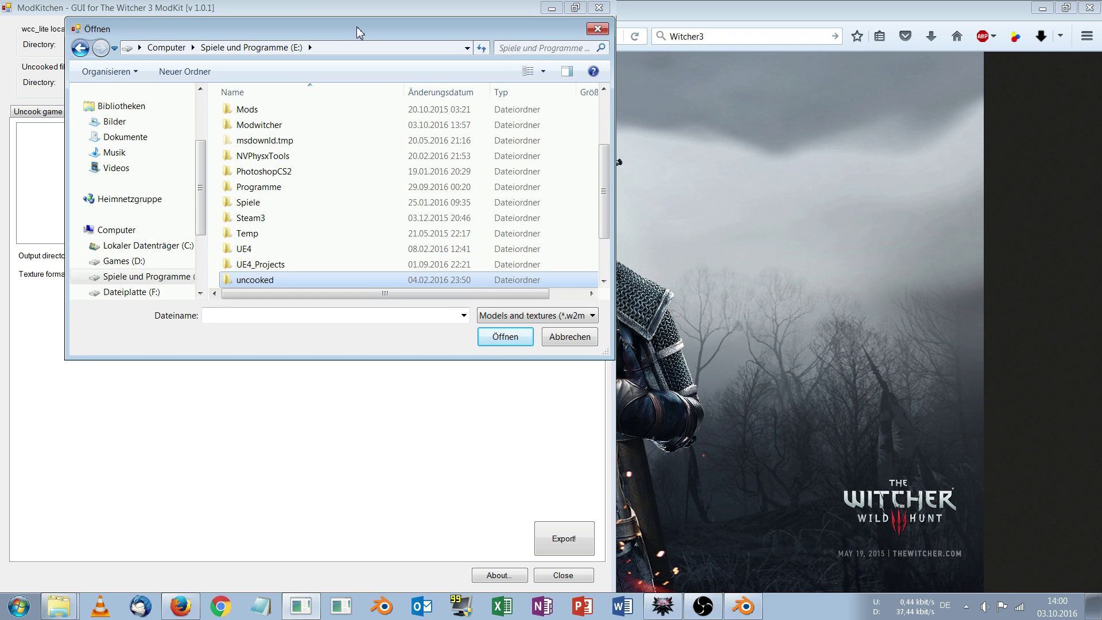
left_click_drag(357, 26, 353, 26)
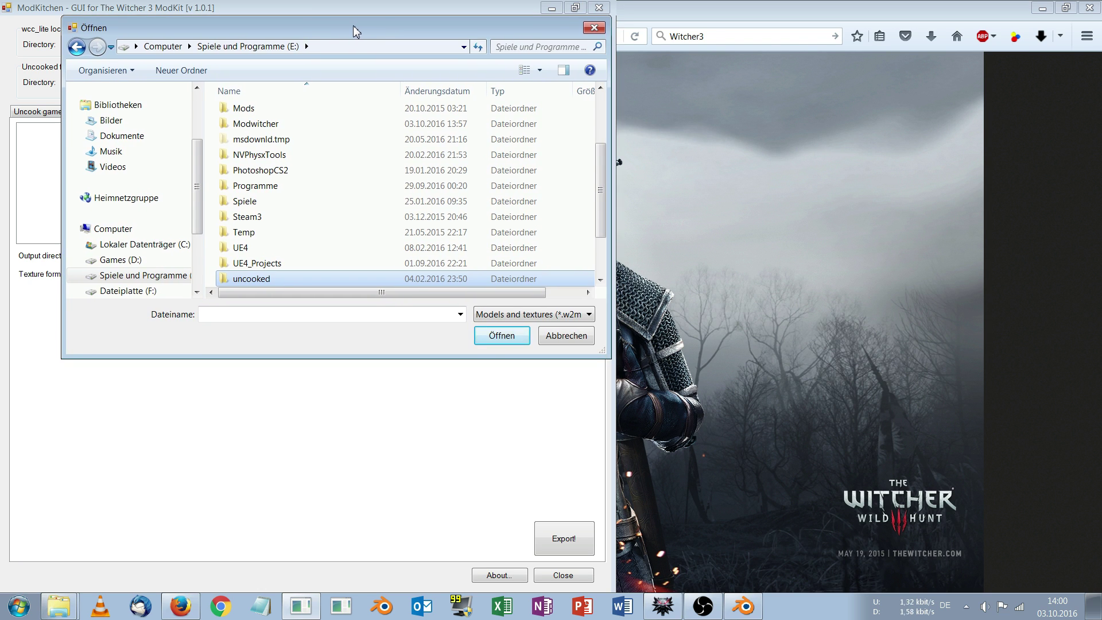
scroll(375, 91, "down", 1)
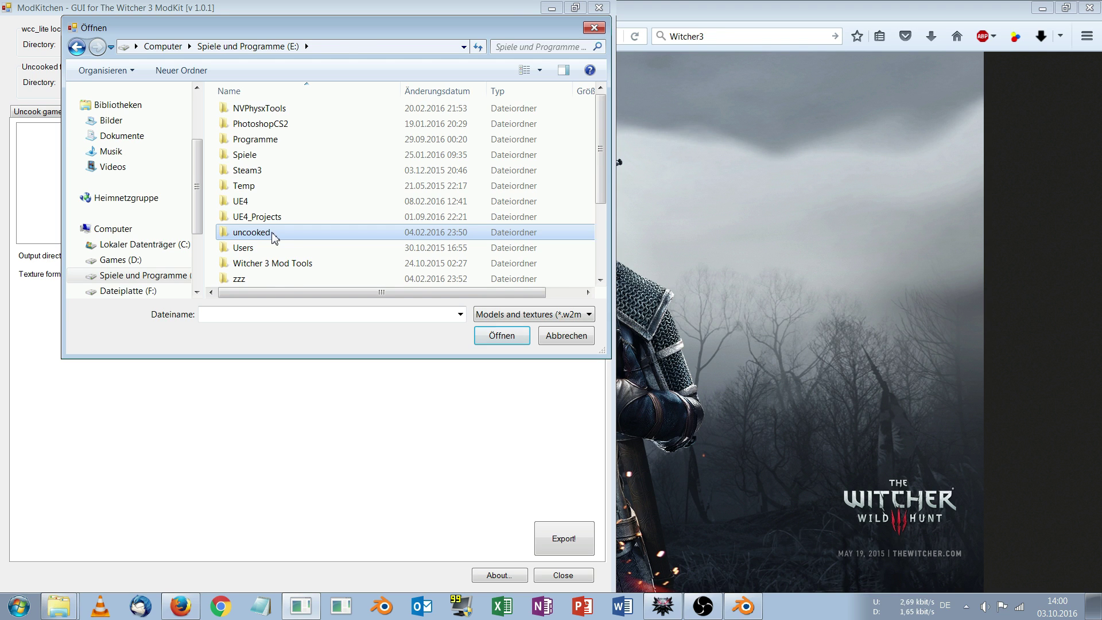
Add h_00_mg__geralt.w2mesh from uncooked\characters\models\geralt\head\model to the list of files to export
double_click(274, 233)
double_click(281, 124)
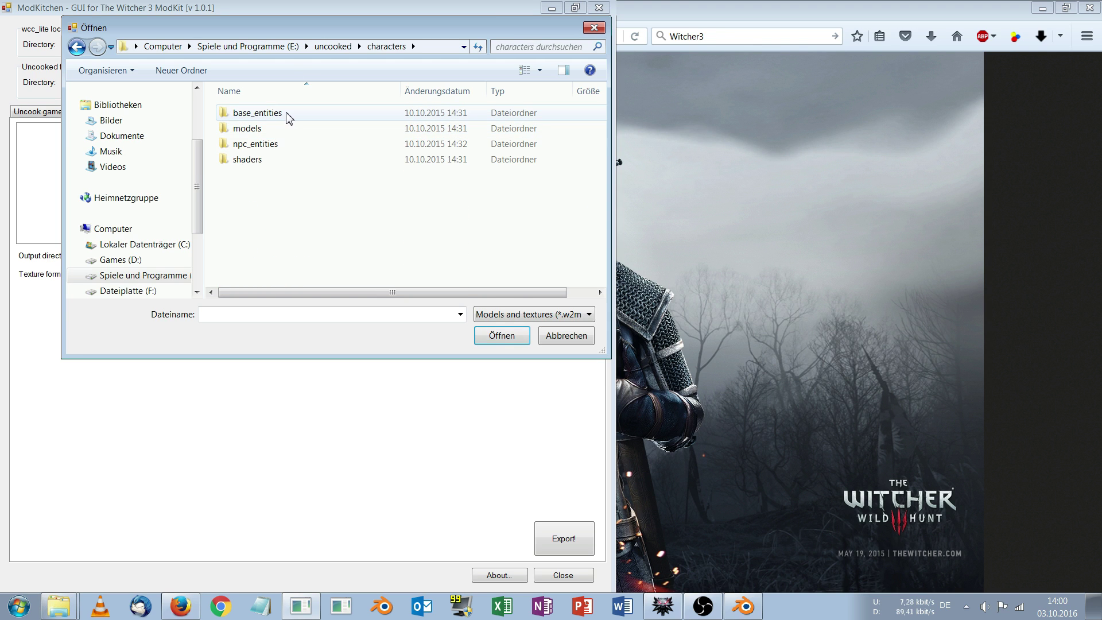
double_click(280, 128)
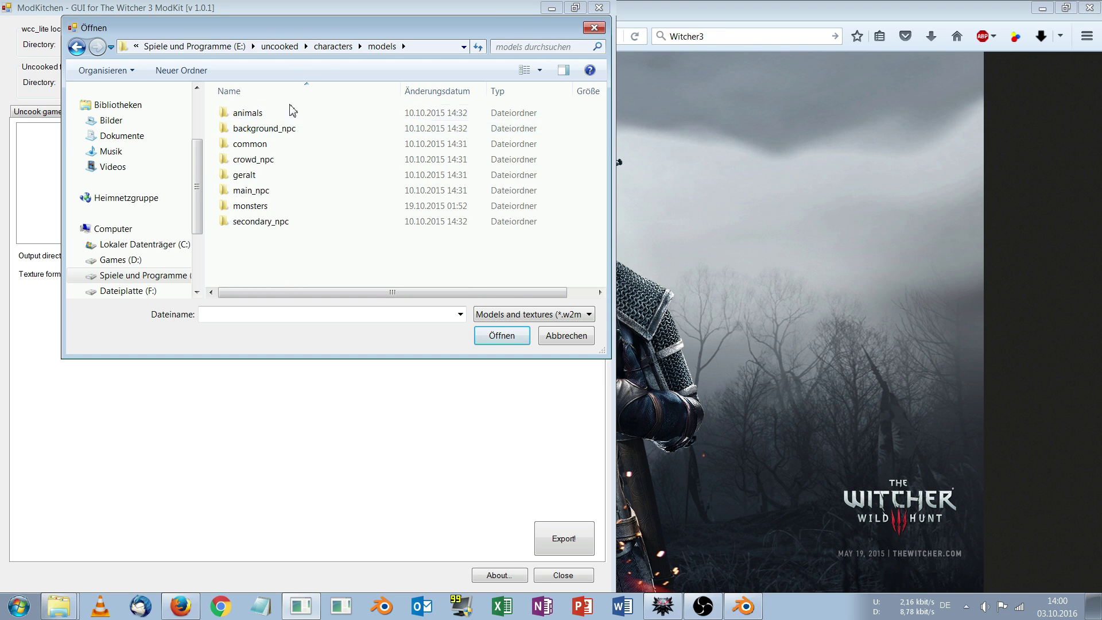
double_click(270, 175)
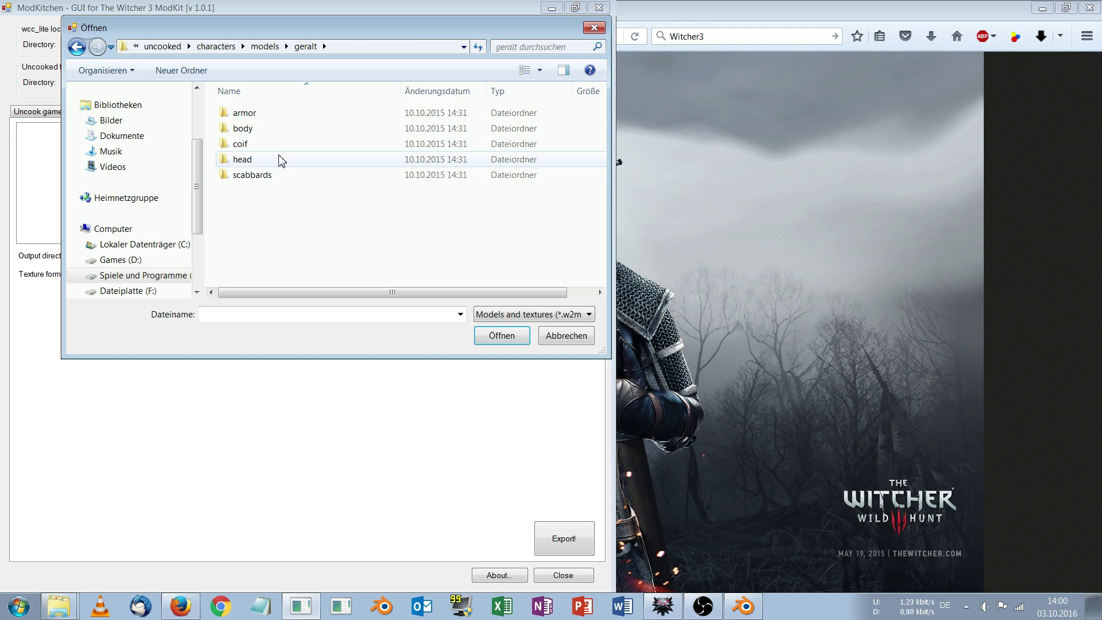
double_click(278, 165)
double_click(274, 112)
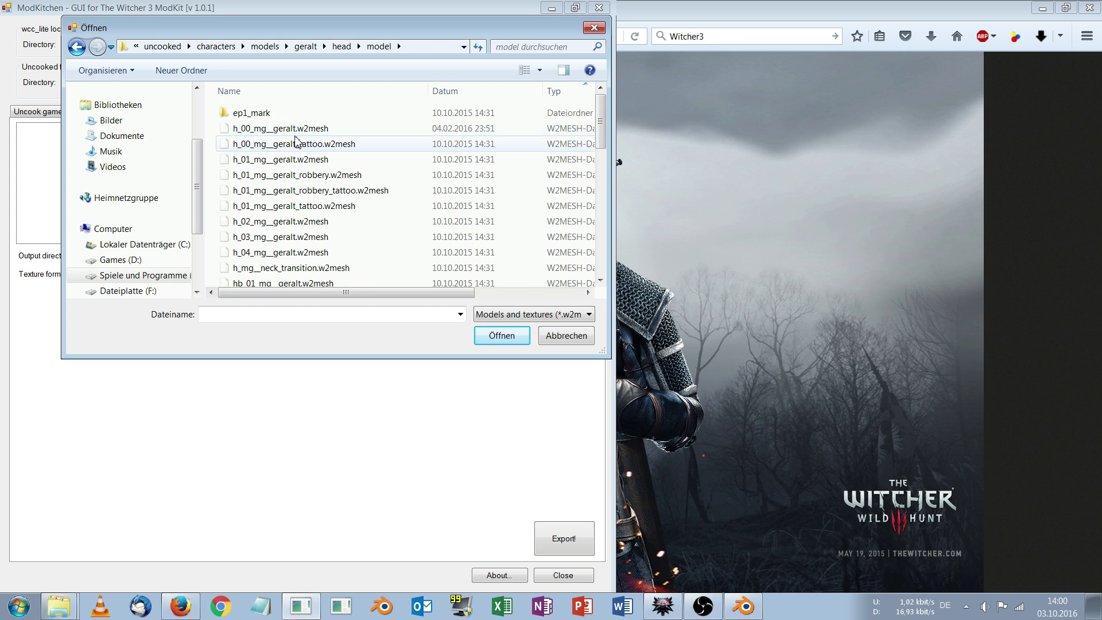
left_click(332, 131)
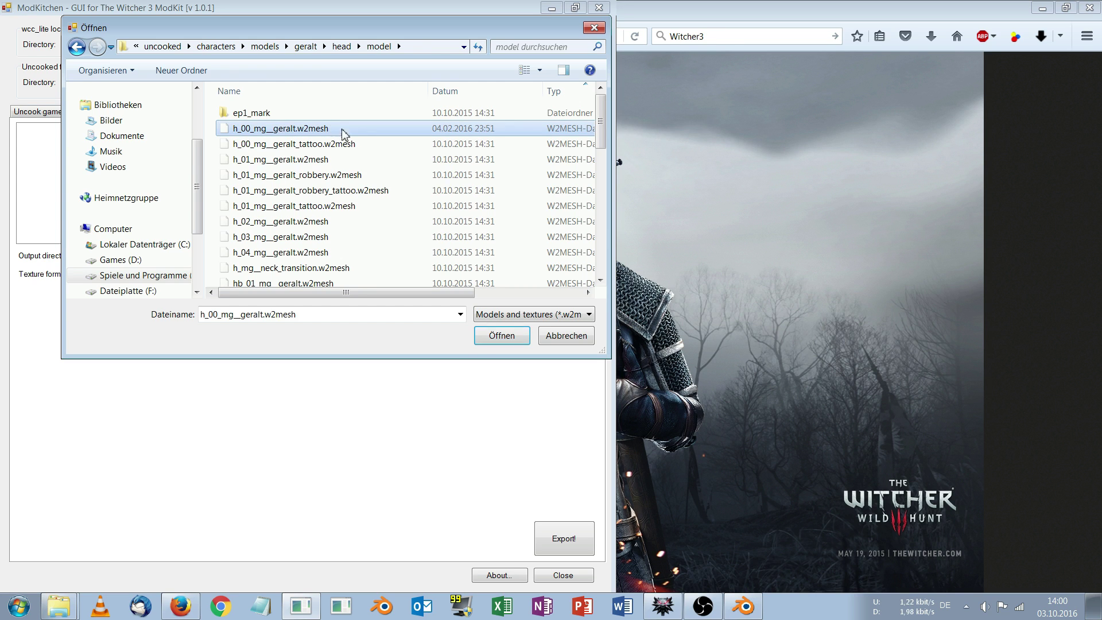
left_click(482, 341)
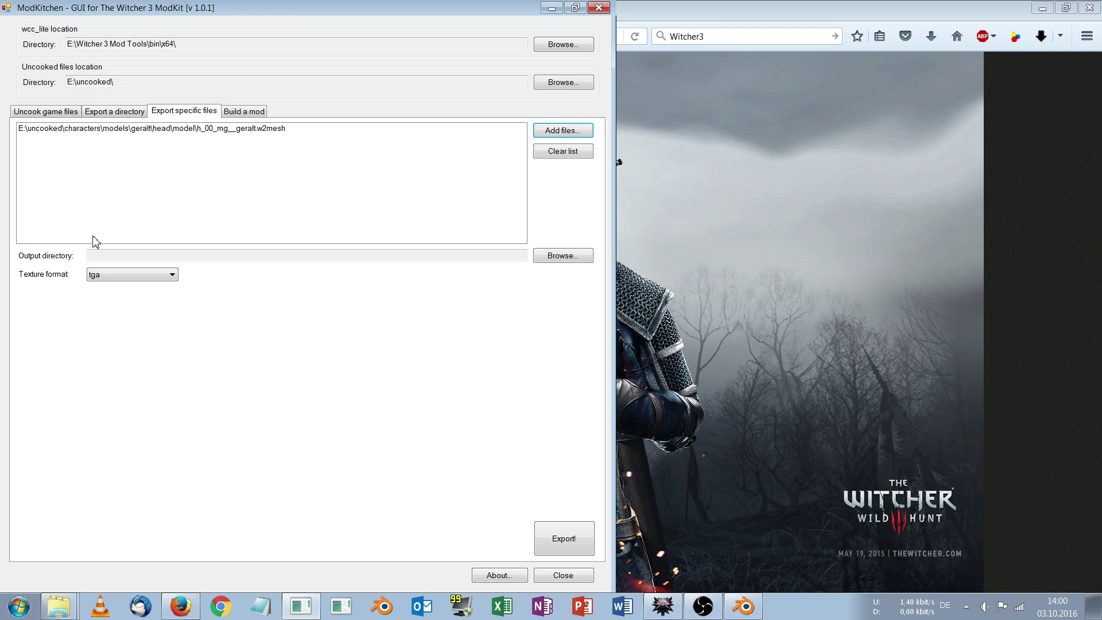
Browse for the export output directory and select the Modwitcher folder on drive E:
left_click(569, 260)
left_click_drag(563, 195, 516, 86)
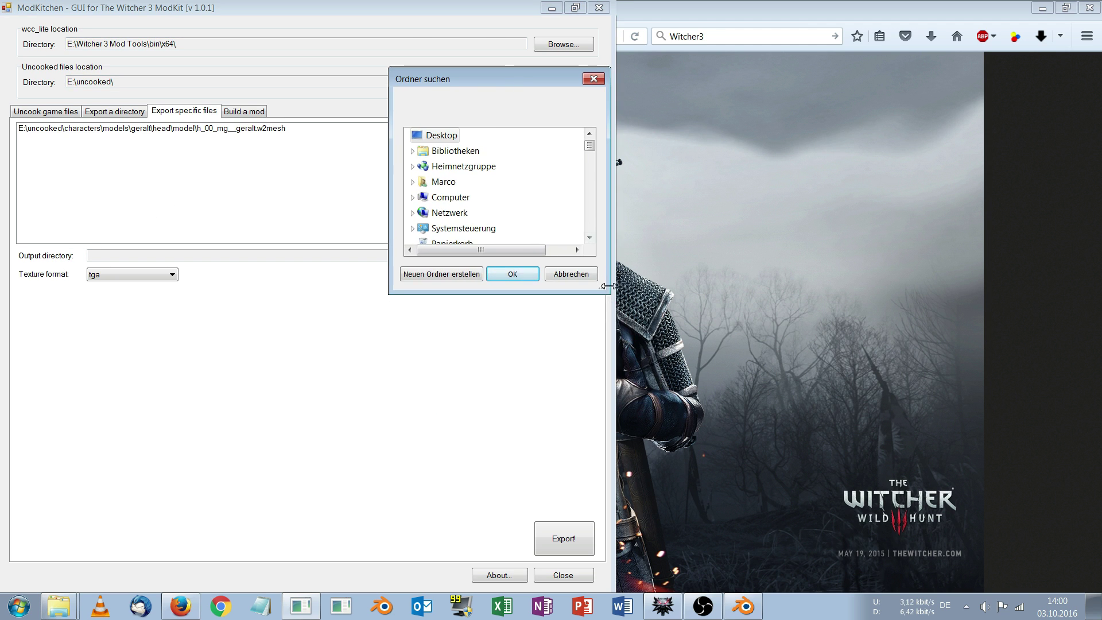
left_click_drag(606, 287, 679, 451)
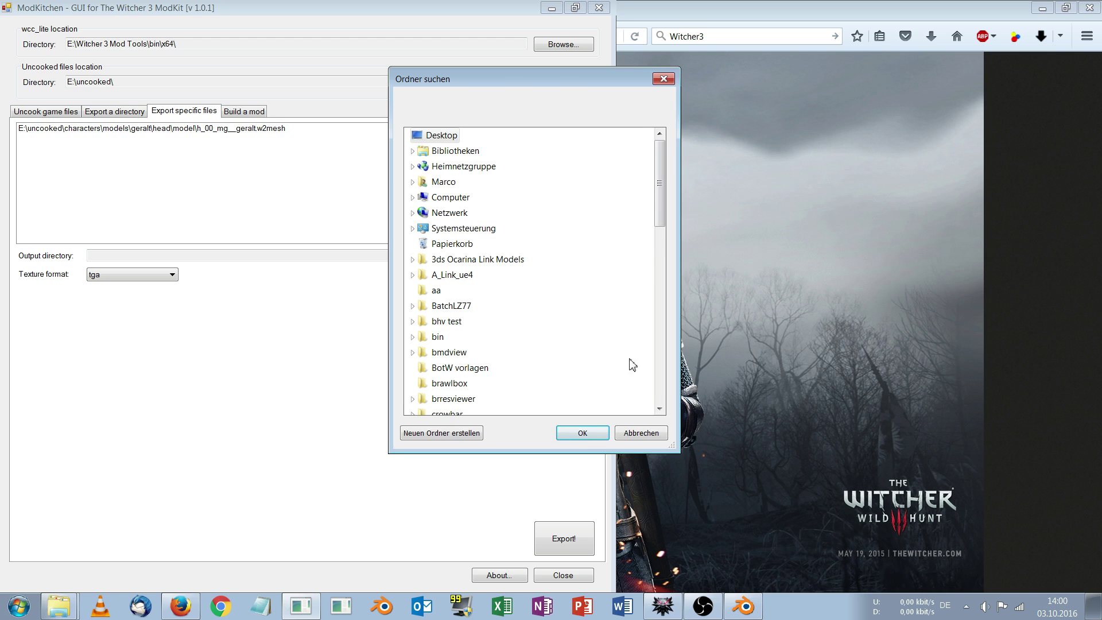
double_click(439, 197)
double_click(487, 244)
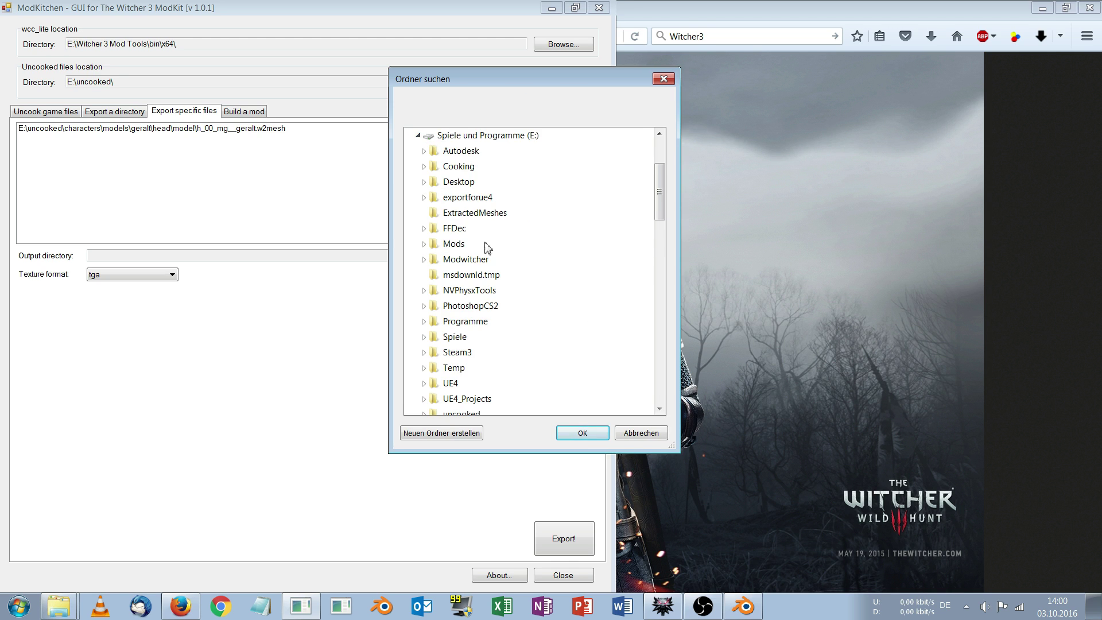
double_click(466, 259)
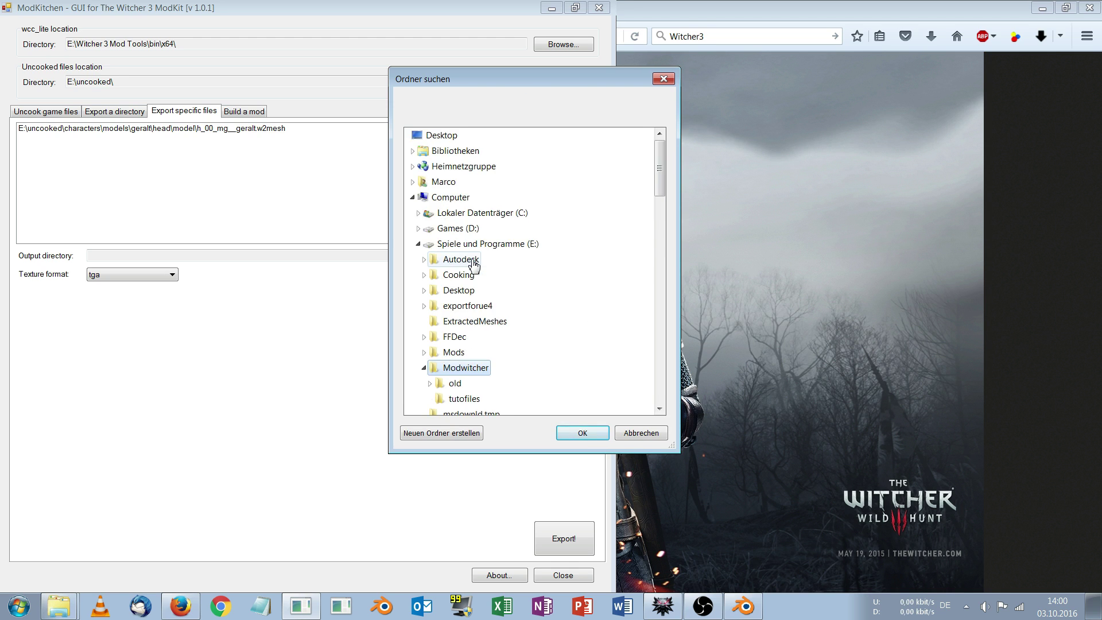
scroll(520, 253, "up", 1)
scroll(522, 253, "down", 1)
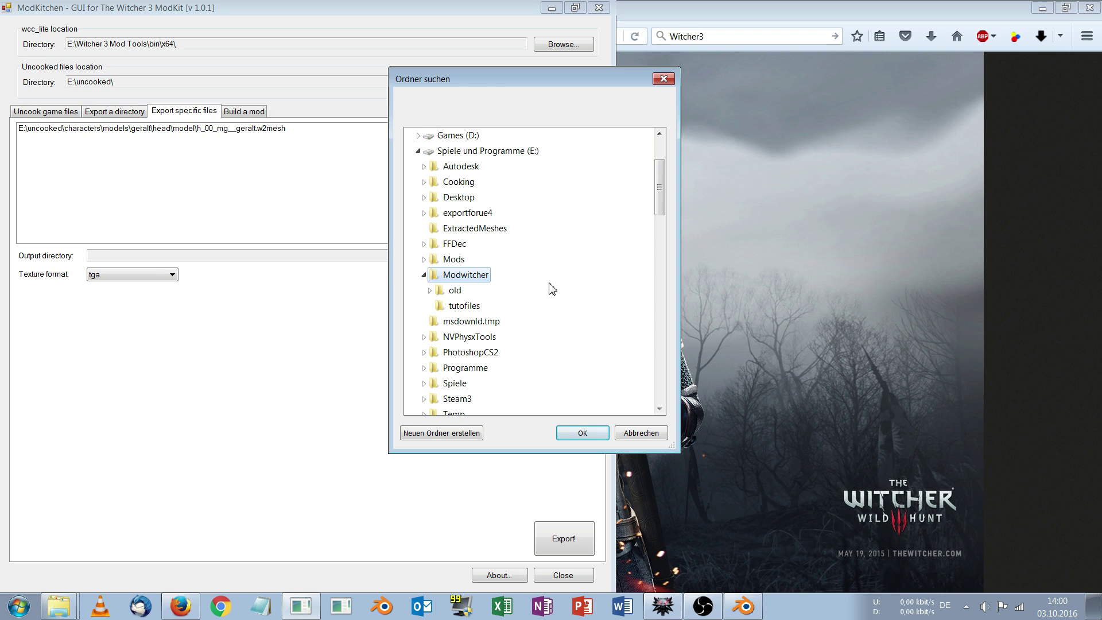
Create a folder named headtutorial inside Modwitcher as the output directory and export the head mesh to it
left_click(431, 433)
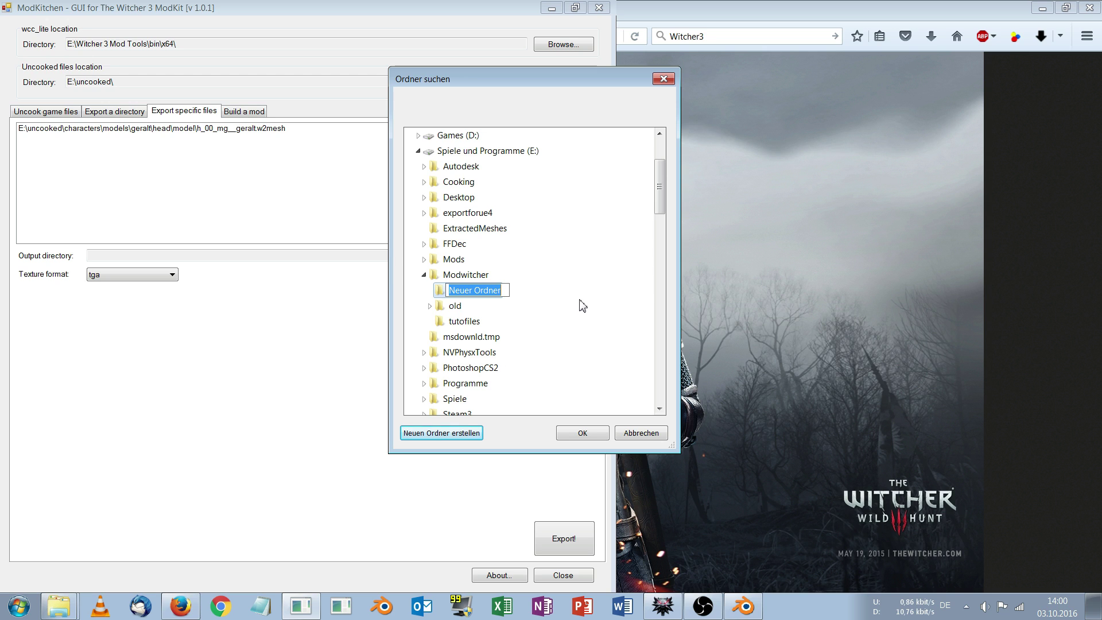
type("Head")
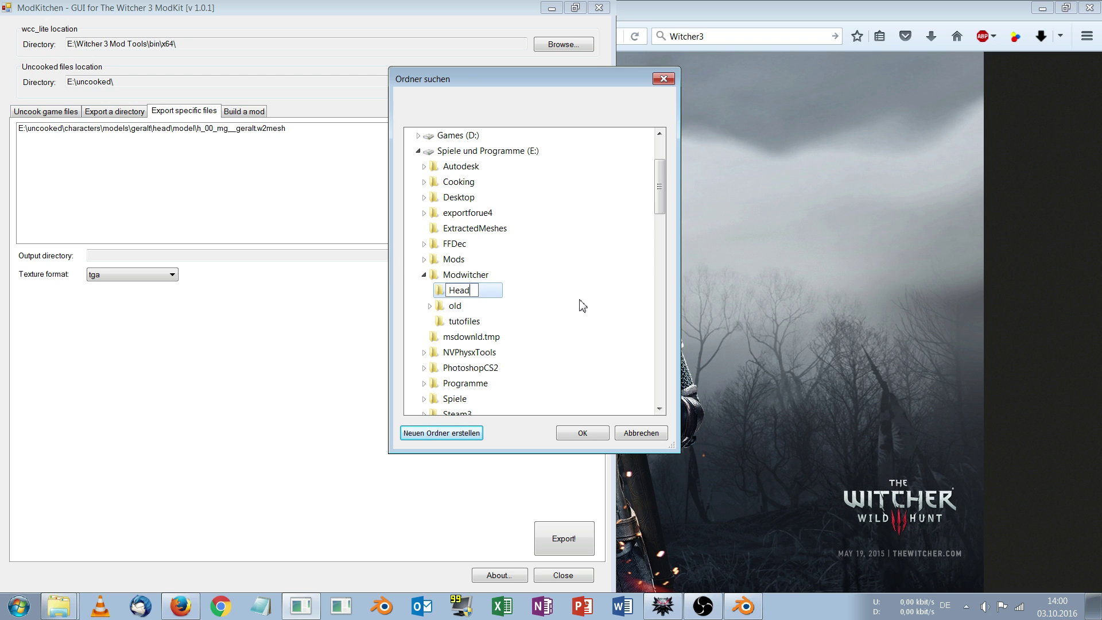
type("tutorial")
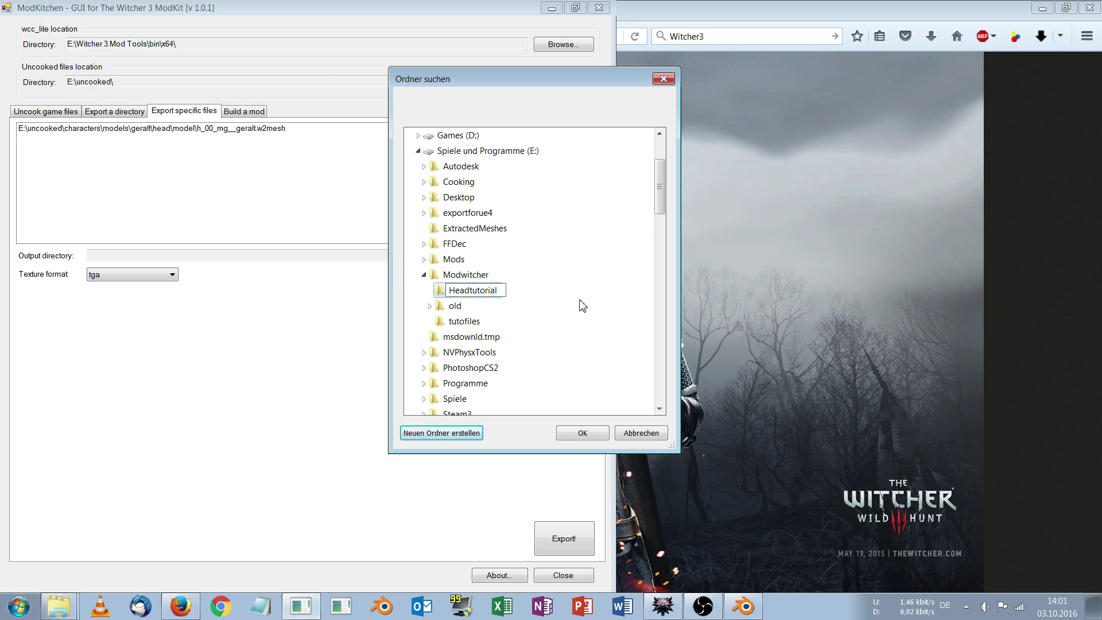
left_click(451, 291)
key("BackSpace")
type("h")
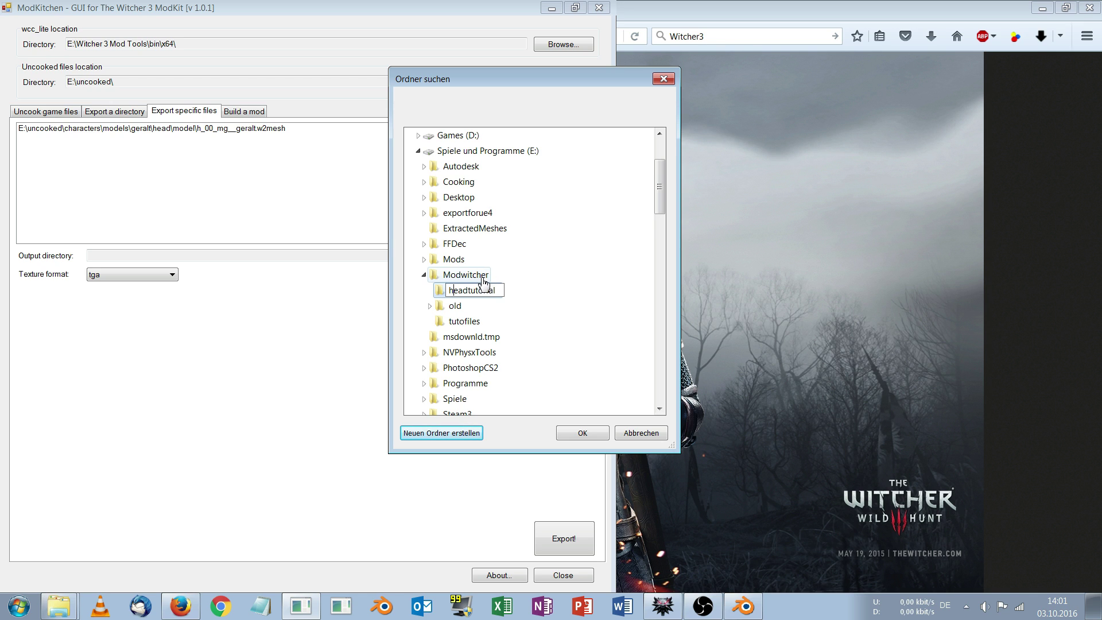
left_click(597, 435)
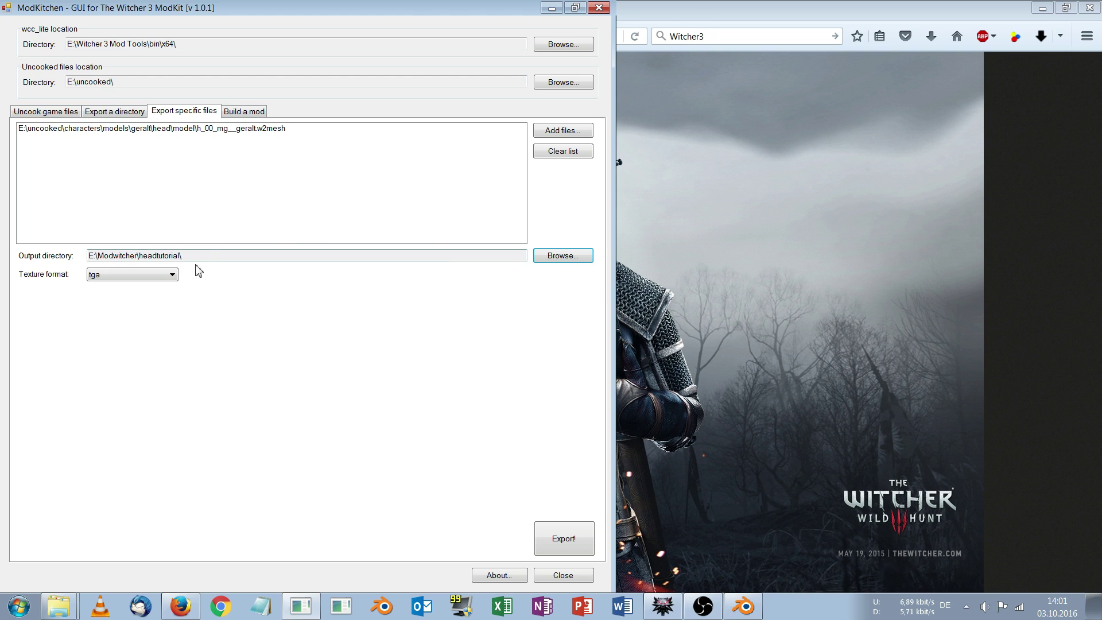
left_click(555, 542)
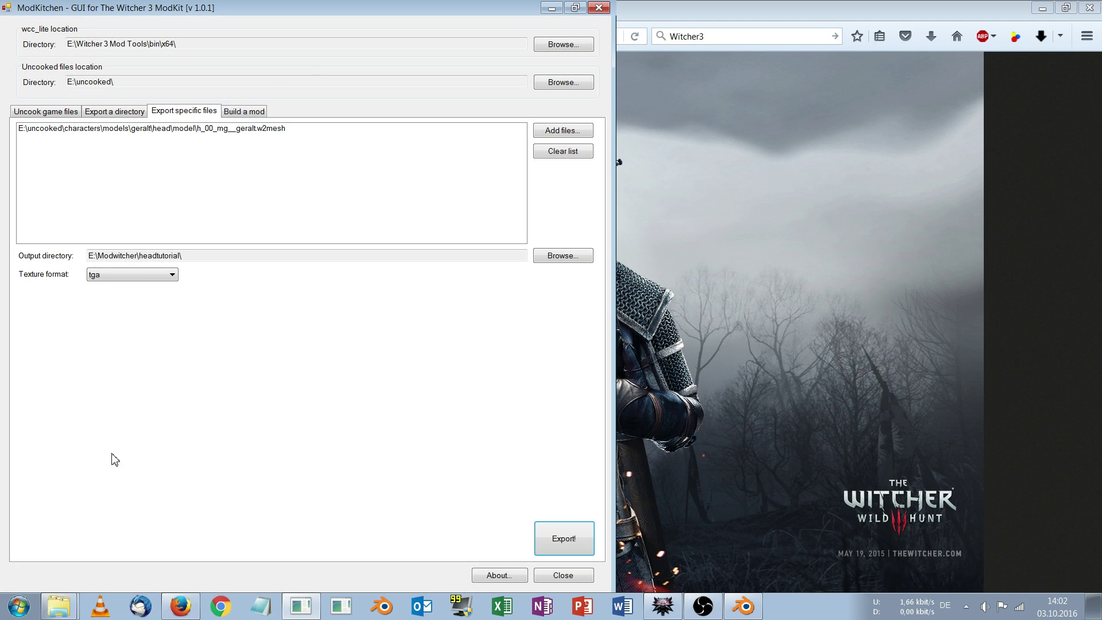
Examine the exported folder structure in headtutorial down through characters\models\geralt\head in the file explorer, and return to Modwitcher
left_click(56, 610)
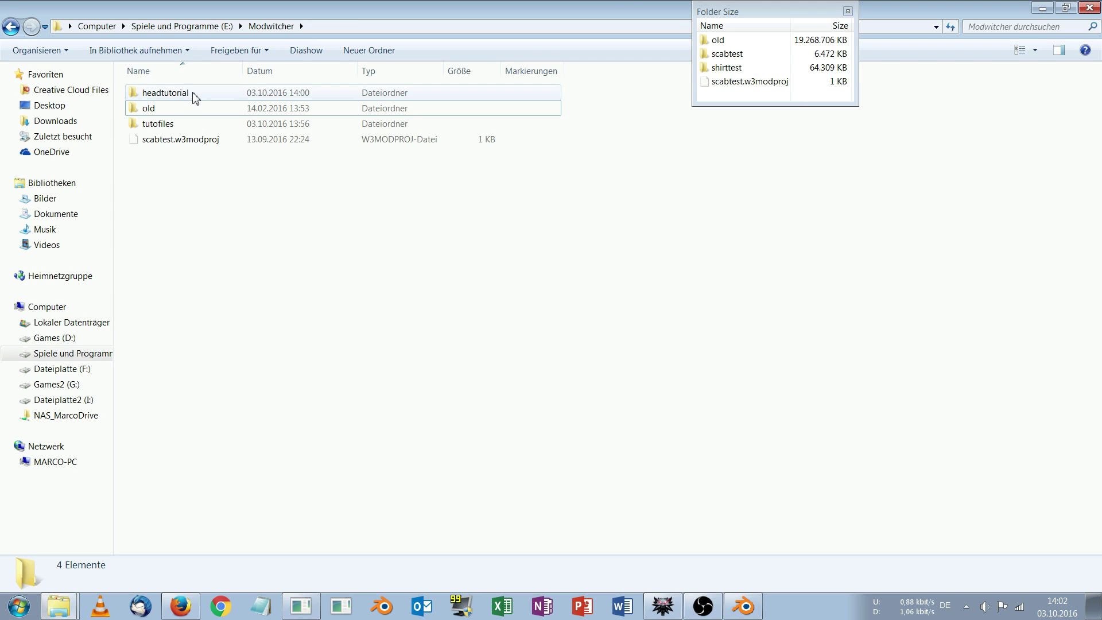
double_click(195, 96)
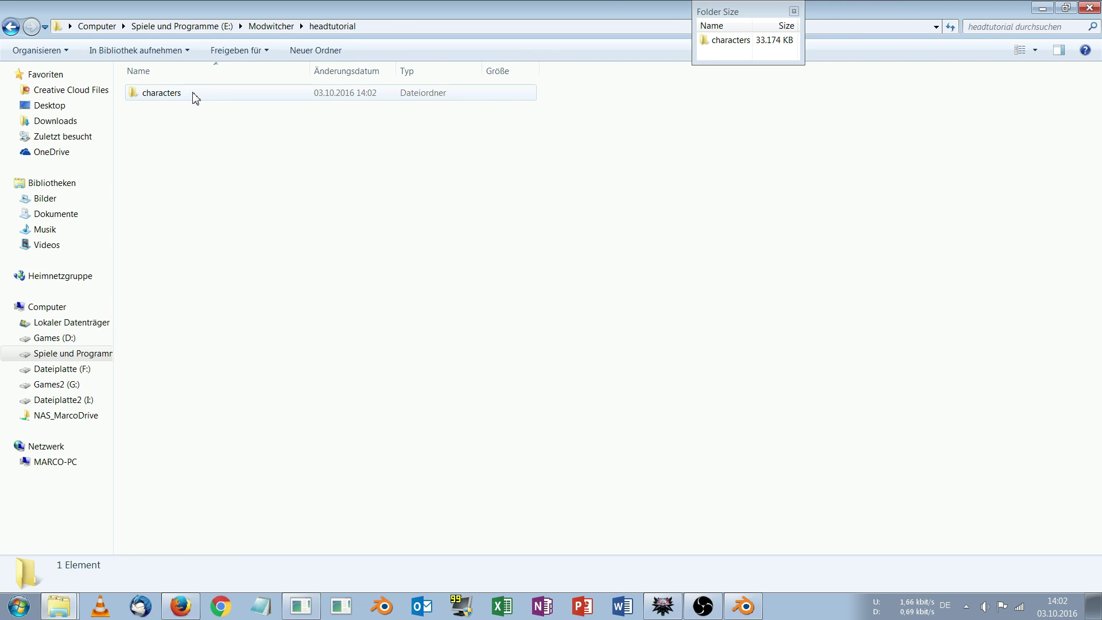
double_click(204, 97)
double_click(204, 97)
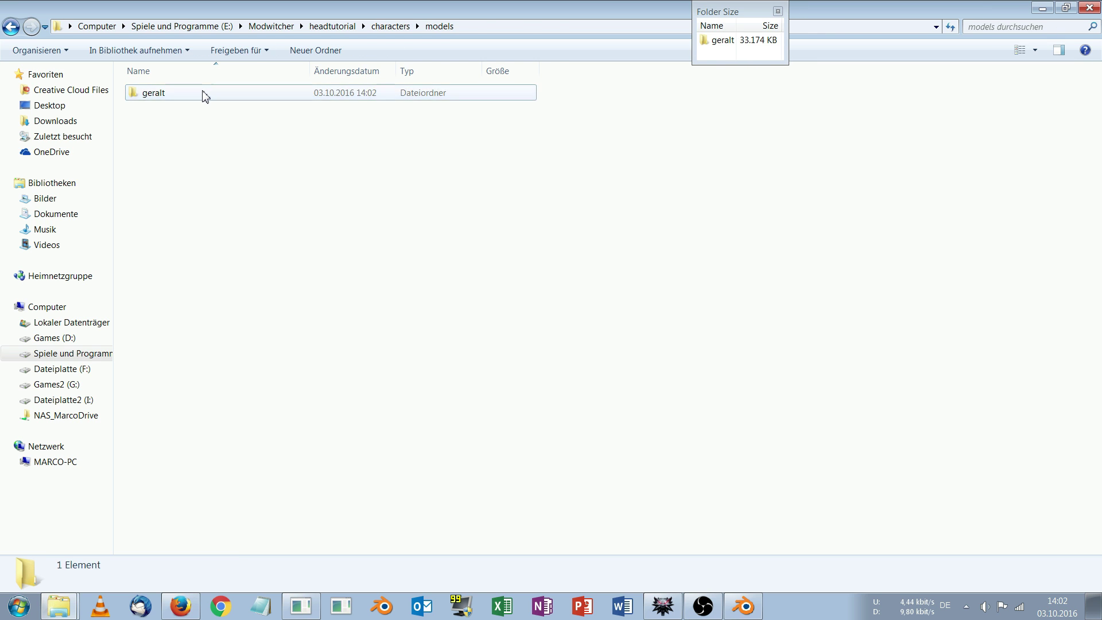
double_click(203, 96)
double_click(204, 96)
double_click(204, 97)
left_click(204, 98)
key("BackSpace")
key("BackSpace")
key("BackSpace")
key("BackSpace")
key("BackSpace")
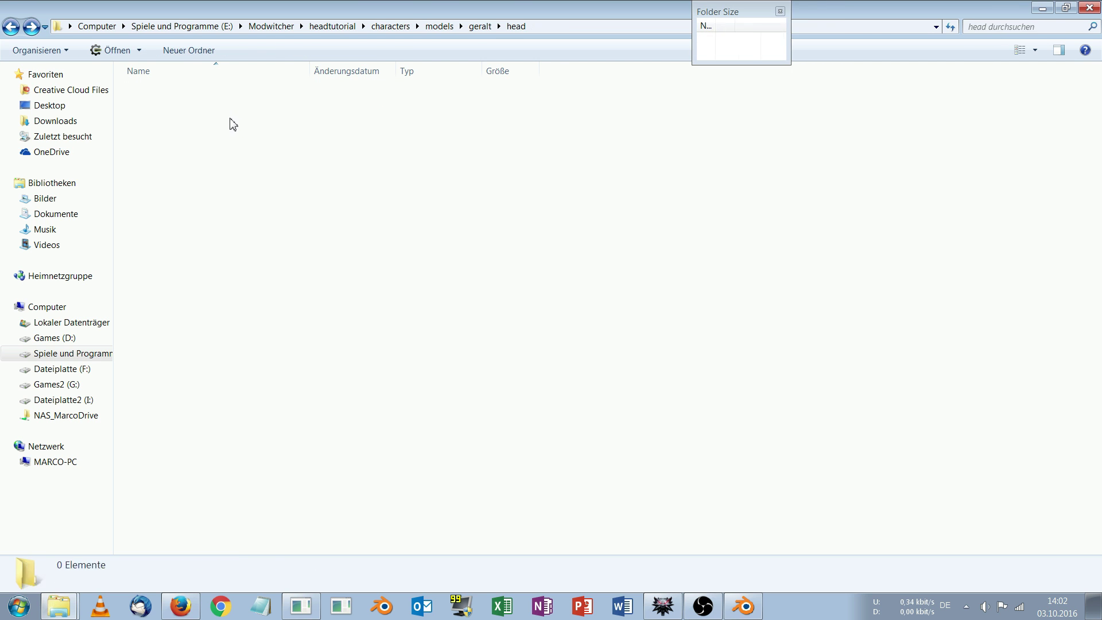
key("BackSpace")
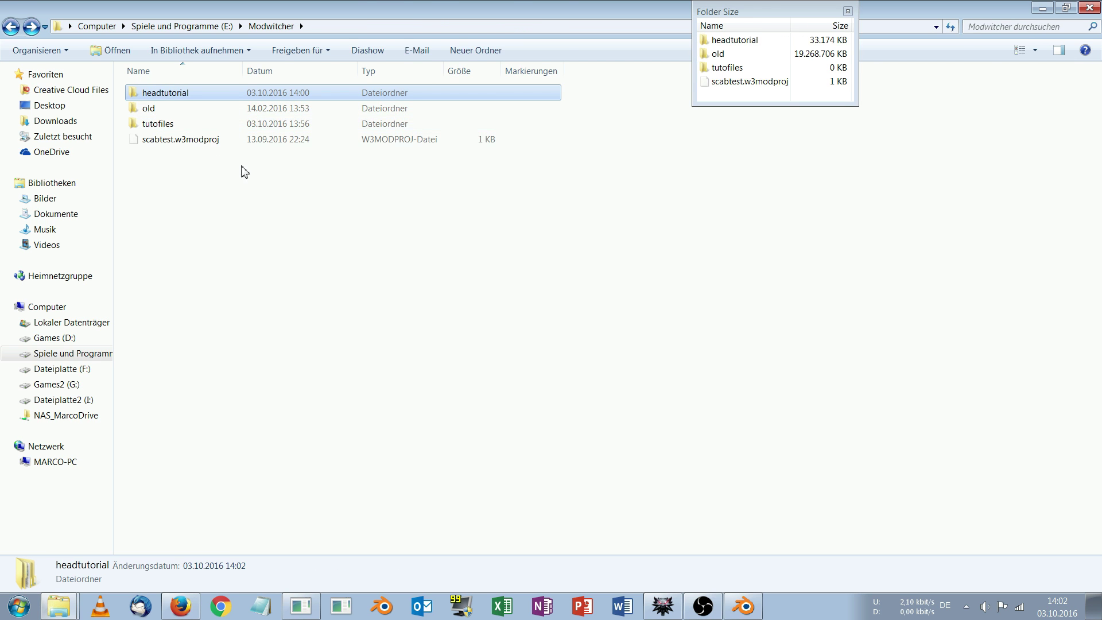
Create a folder named raw inside headtutorial and move the exported characters folder into it
double_click(190, 94)
left_click(337, 56)
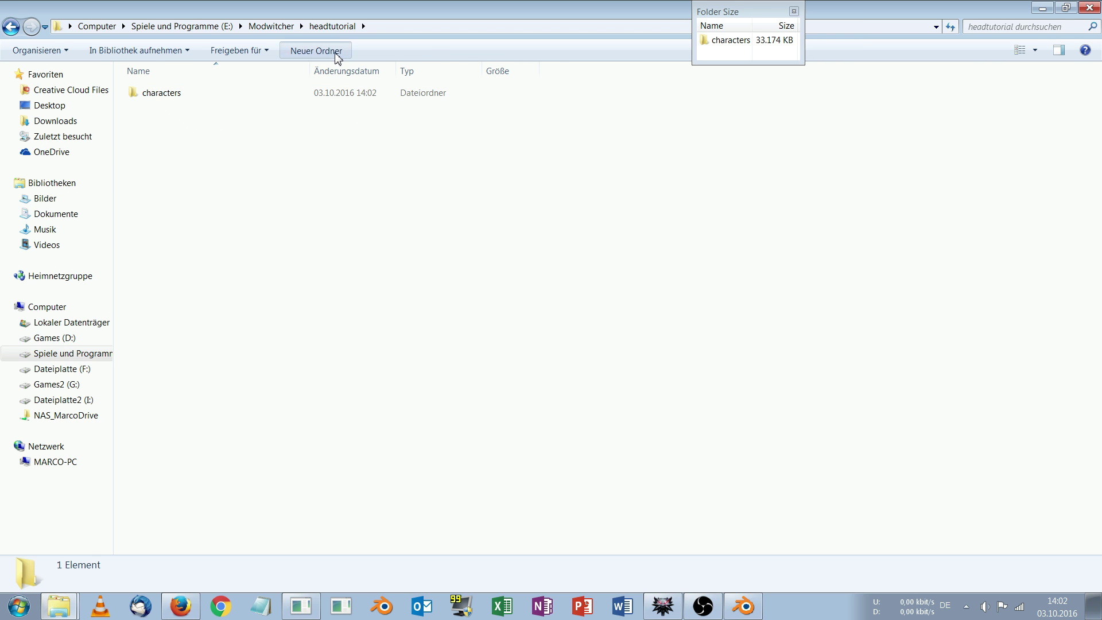
type("raw")
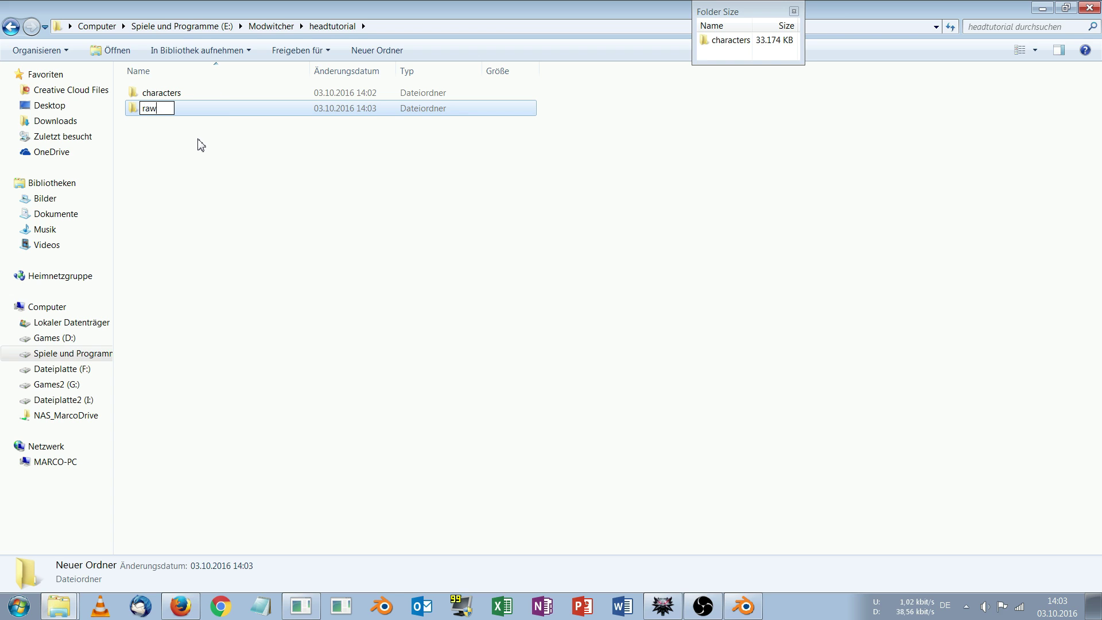
key("Return")
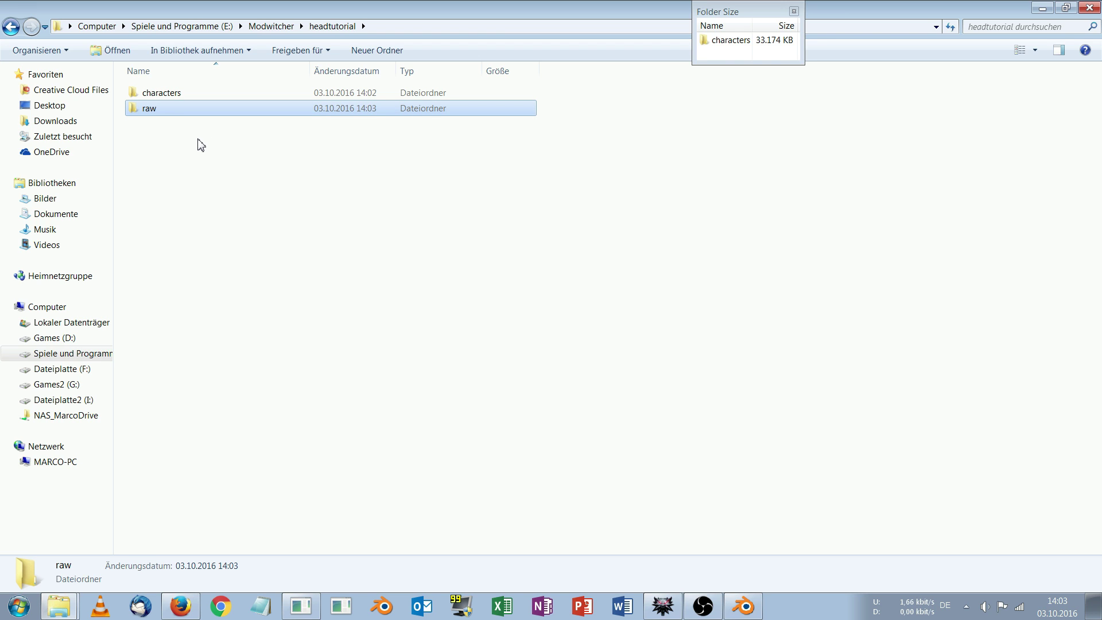
left_click(189, 93)
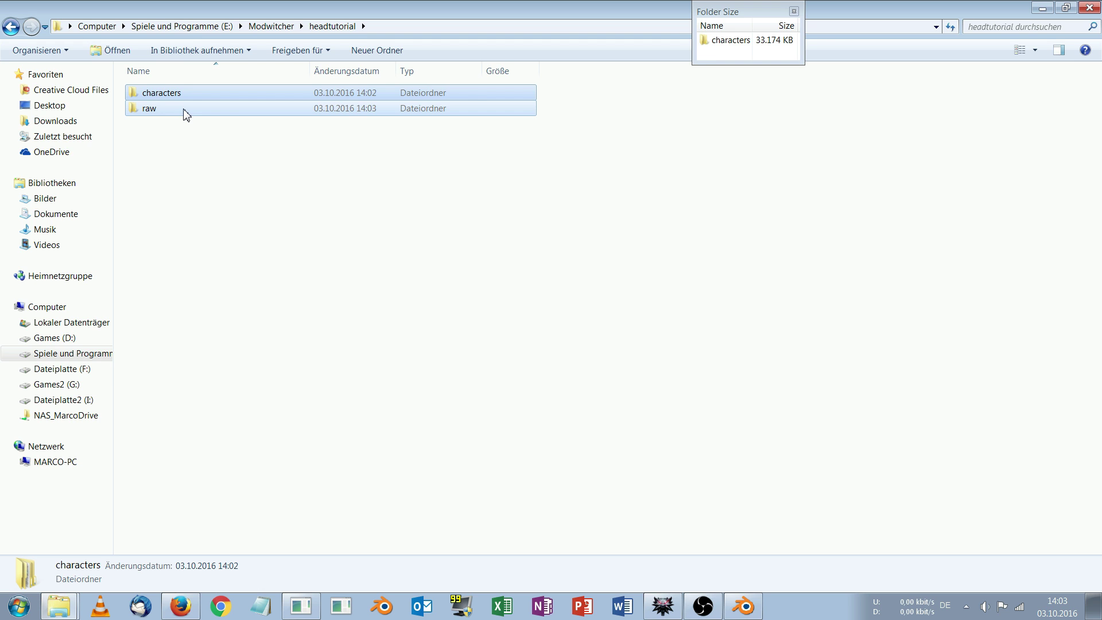
key("Delete")
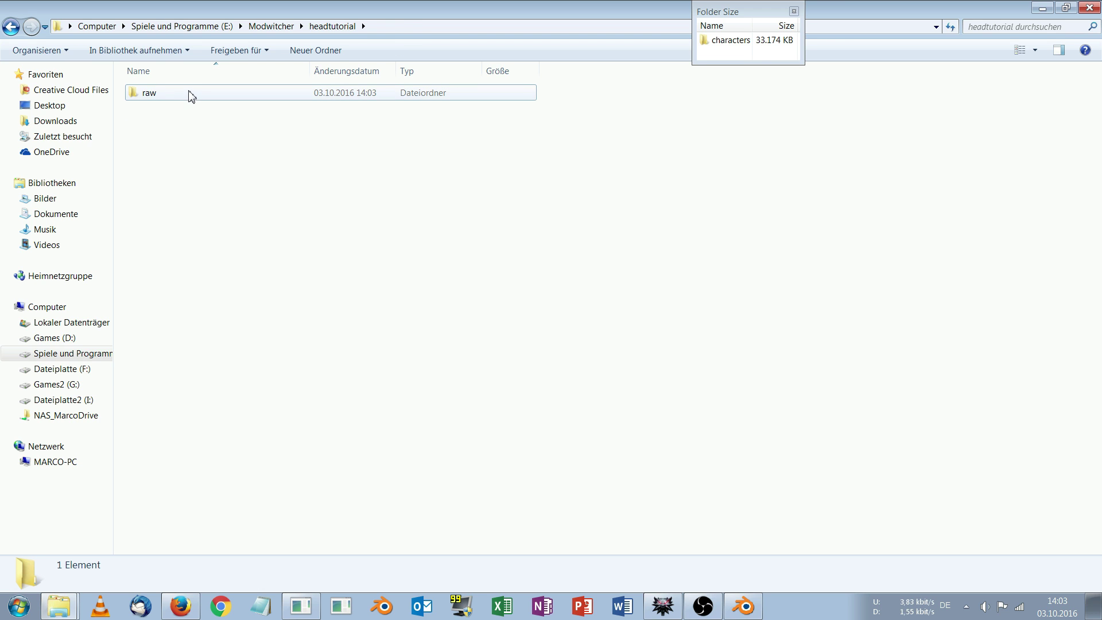
Examine the exported FBX and XML files in raw\characters\models\geralt\head\model
double_click(189, 93)
double_click(189, 93)
double_click(189, 93)
double_click(189, 93)
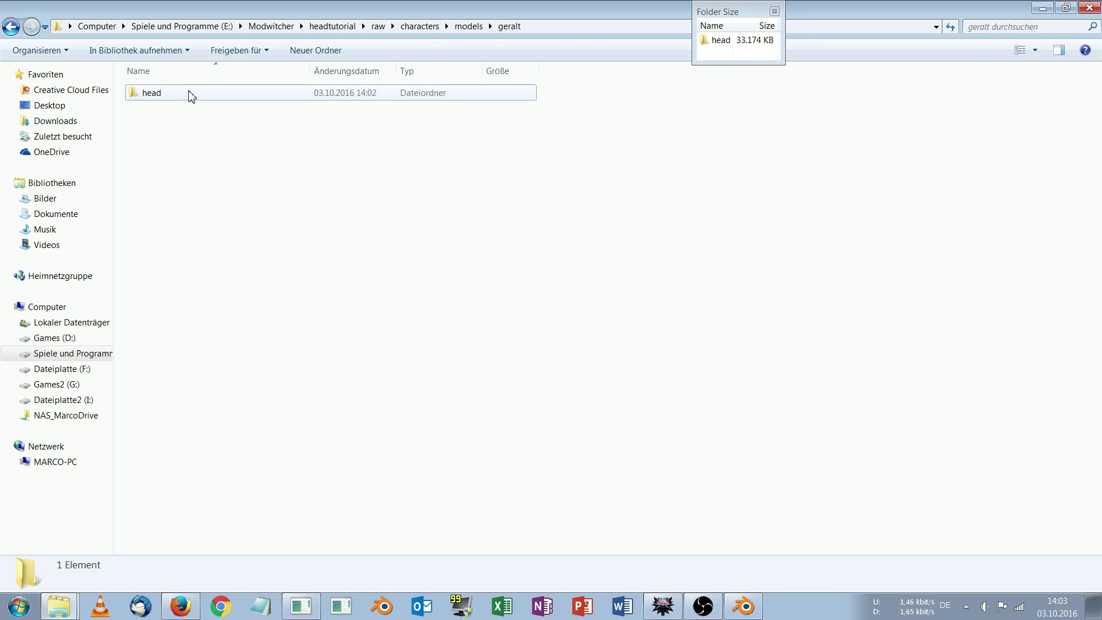
double_click(189, 93)
double_click(189, 93)
left_click(236, 95)
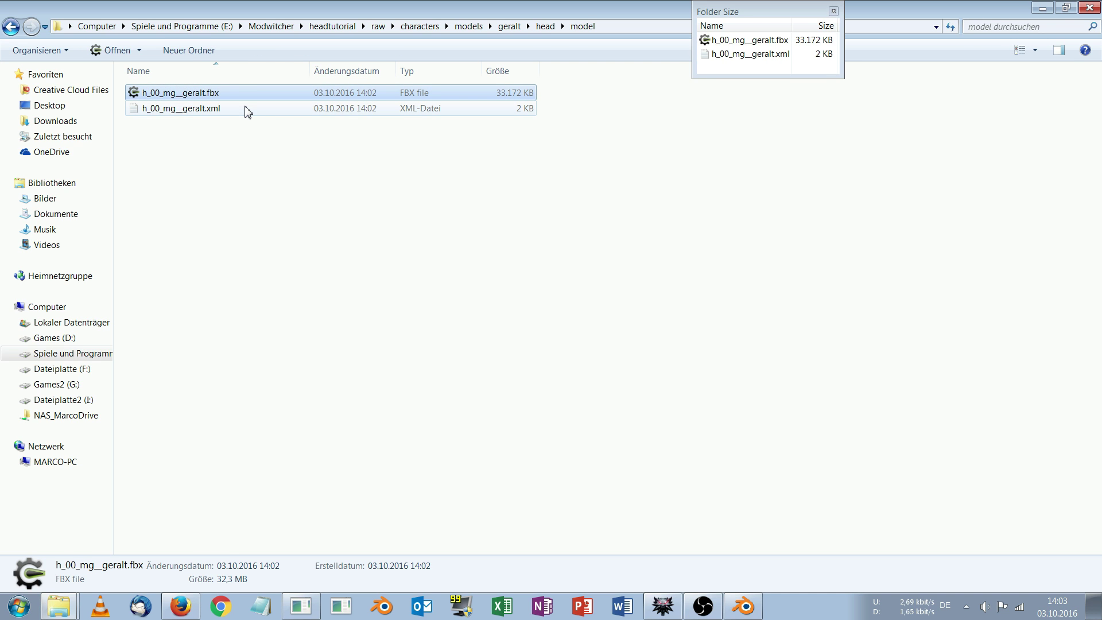
double_click(247, 111)
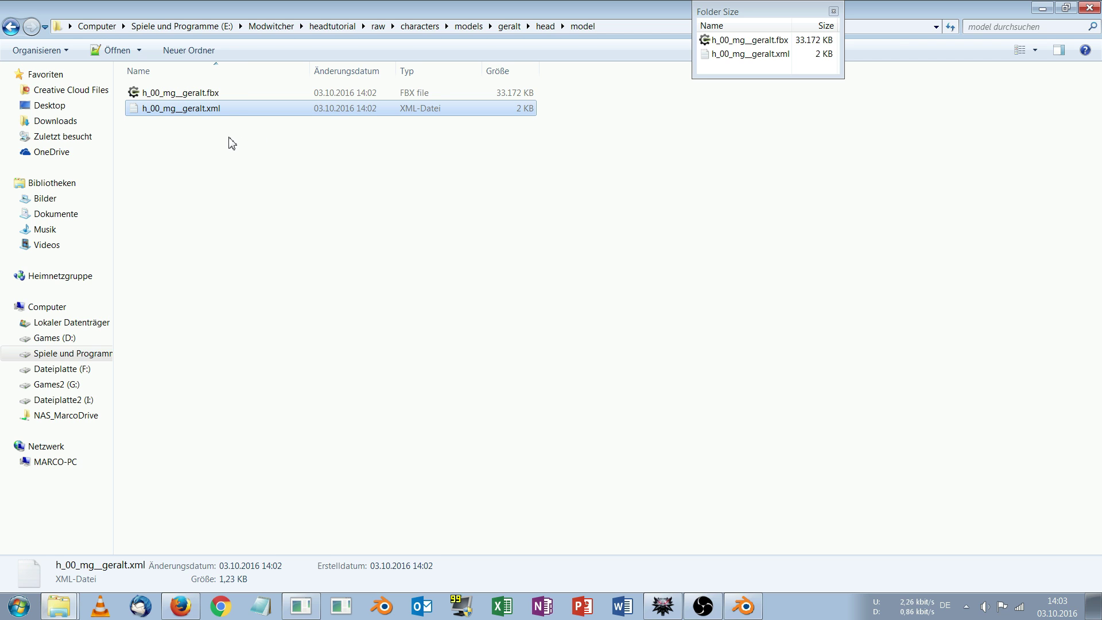
Duplicate the raw folder inside headtutorial and rename the copy as modded
key("BackSpace")
key("BackSpace")
key("BackSpace")
key("BackSpace")
key("BackSpace")
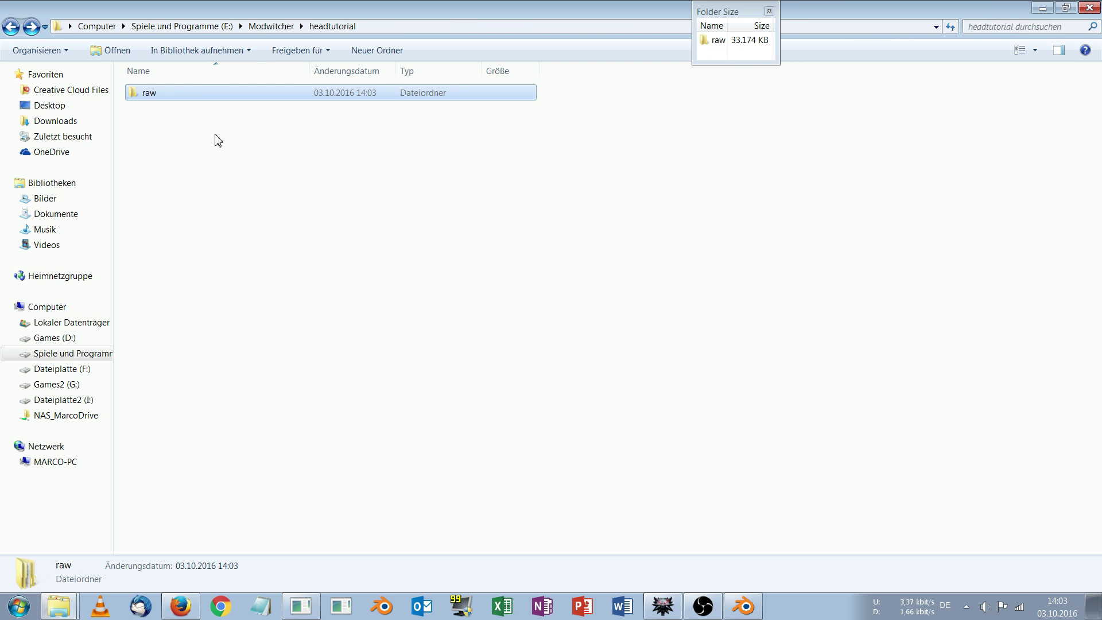
right_click_drag(158, 93, 171, 147)
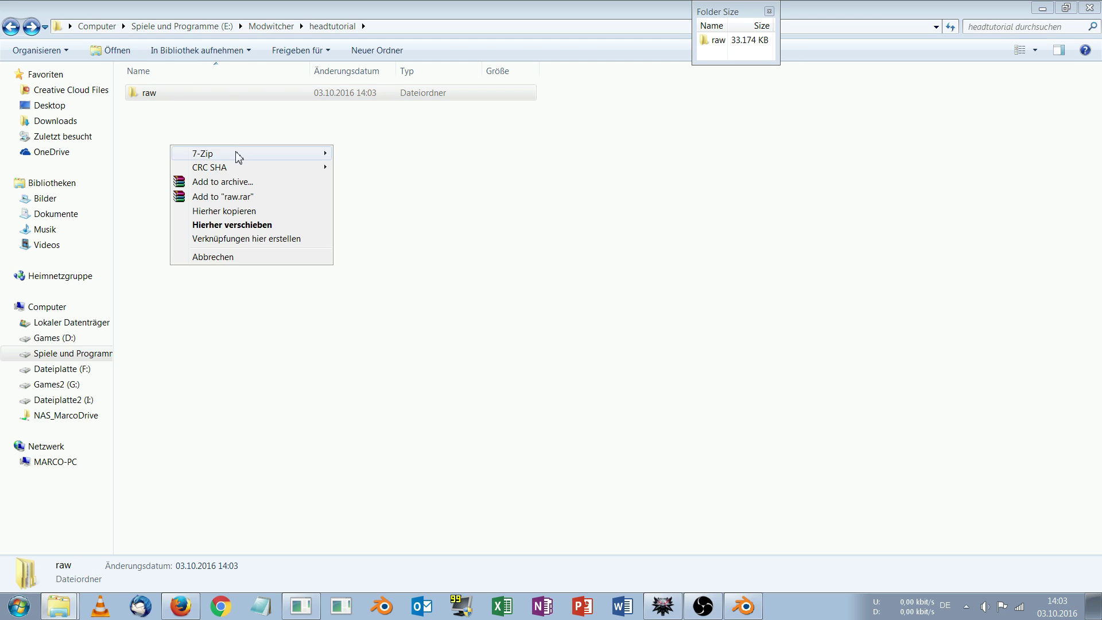
left_click(247, 211)
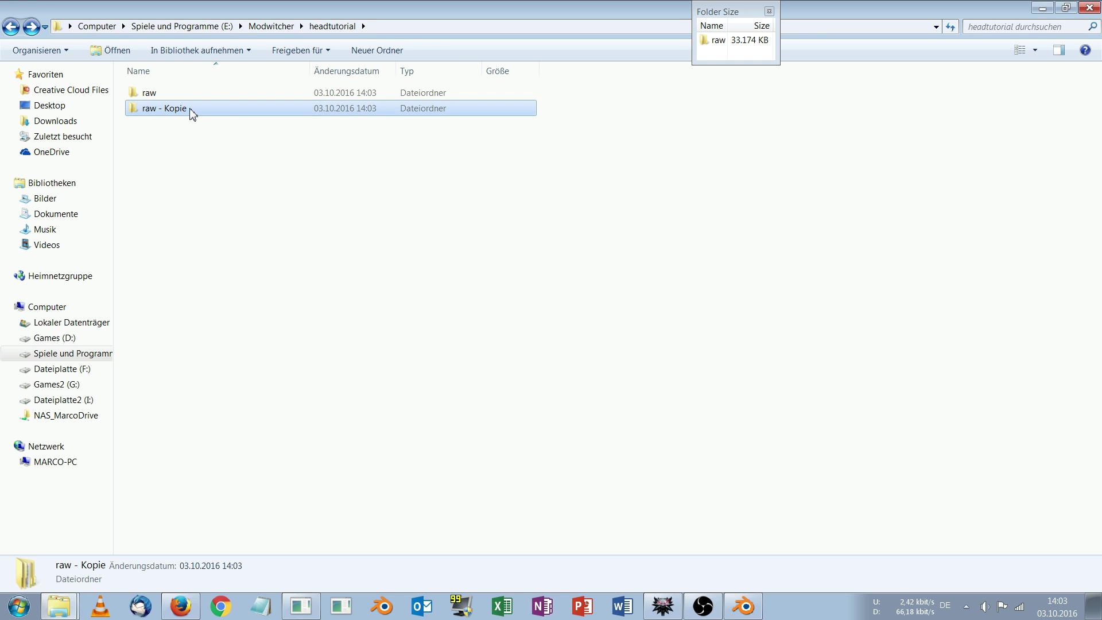
key("F2")
type("mode")
key("BackSpace")
type("ded")
key("Return")
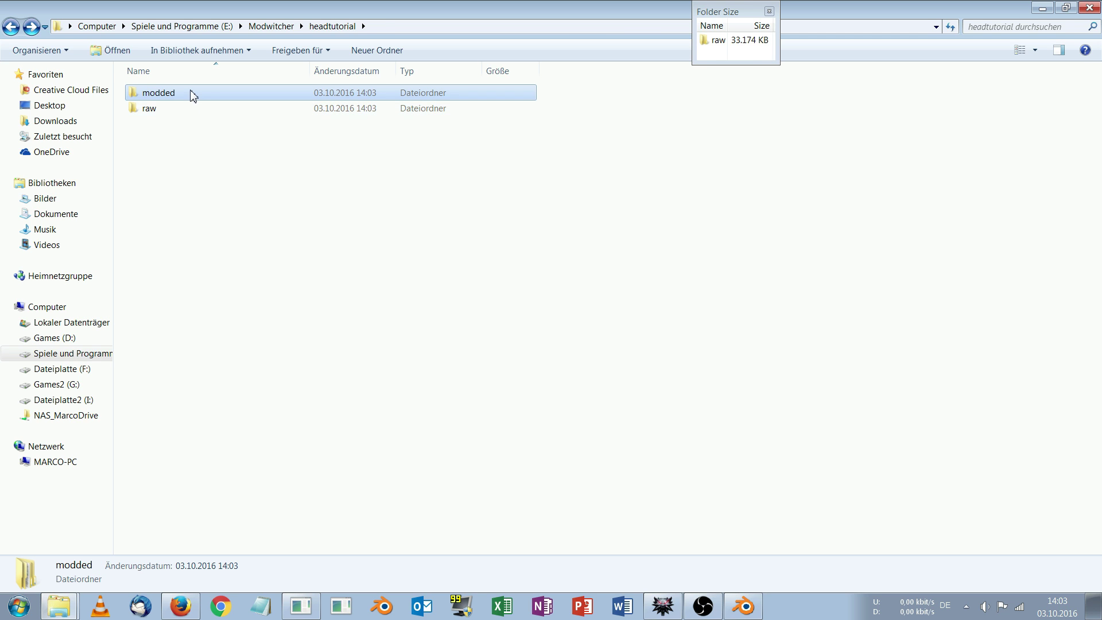
Examine the copied FBX and XML files in modded\characters\models\geralt\head\model
double_click(165, 96)
double_click(165, 96)
double_click(166, 97)
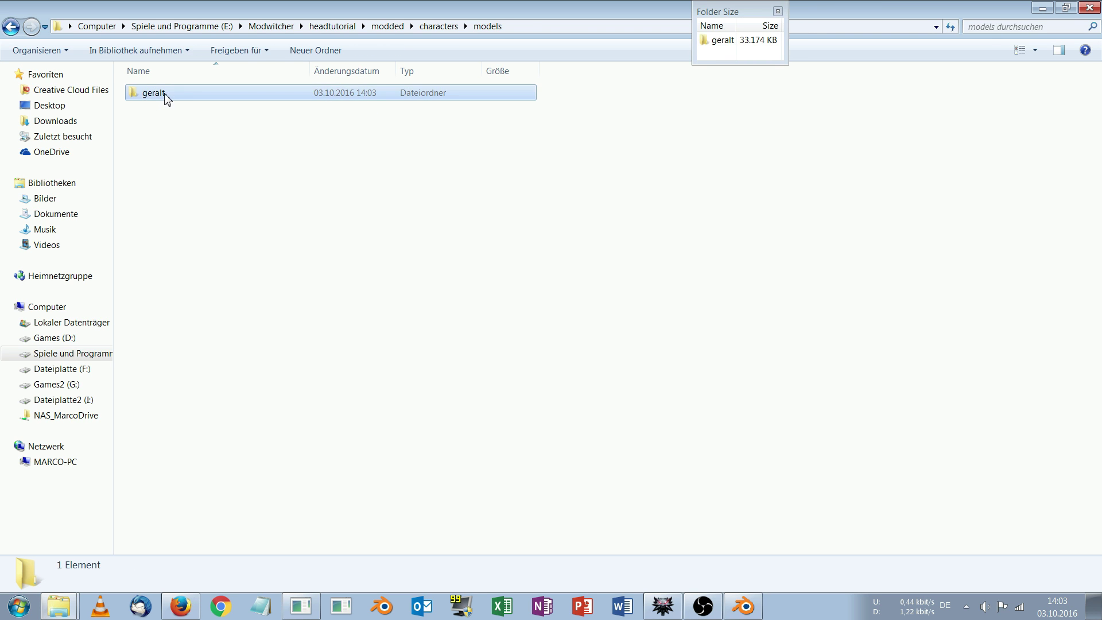
double_click(165, 95)
double_click(165, 96)
double_click(166, 97)
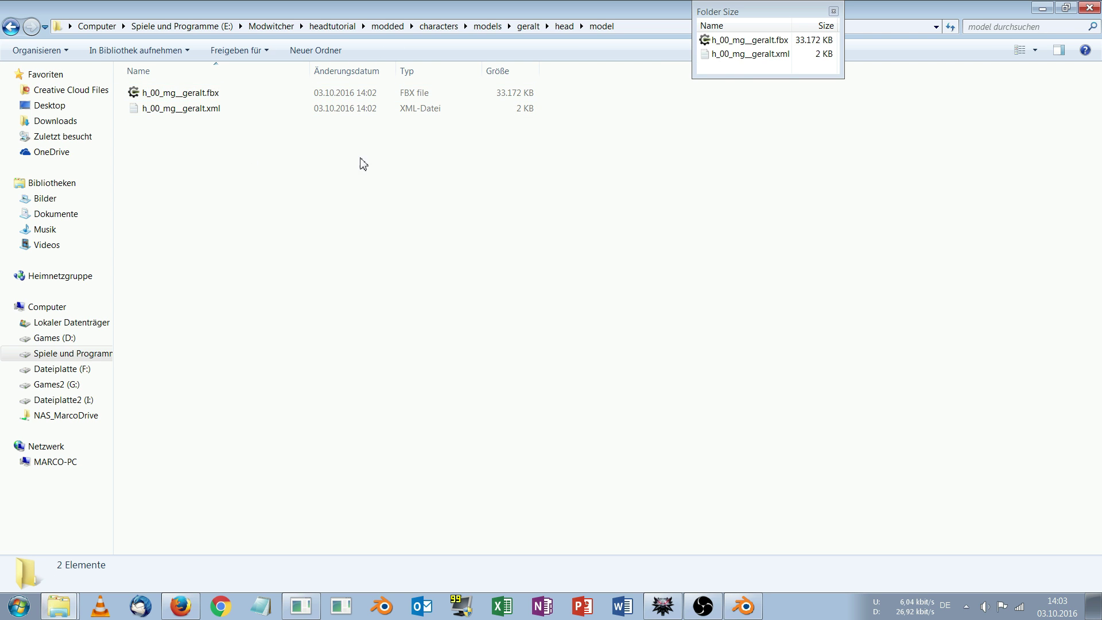
left_click(201, 109)
key("Up")
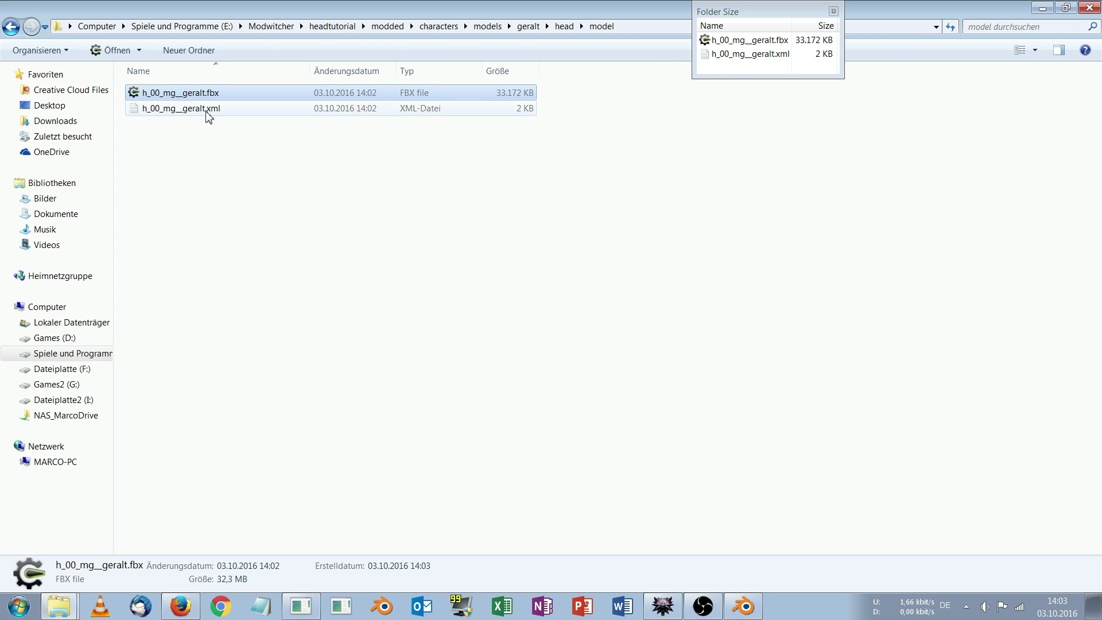
key("Down")
key("Up")
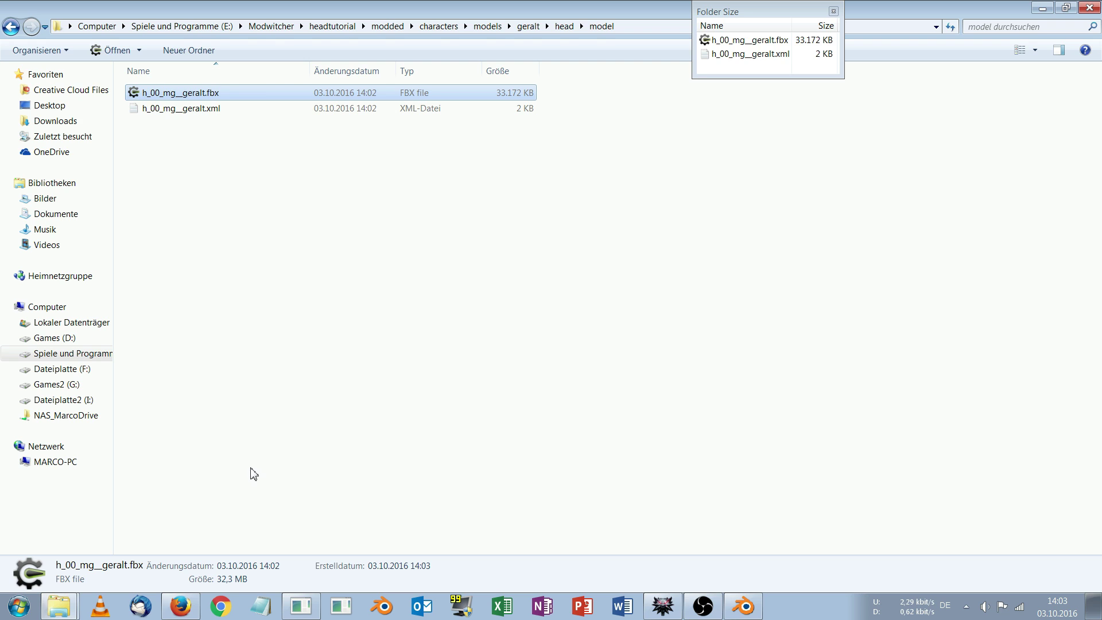
Search the installed programs for Visual Studio and launch it
key("super")
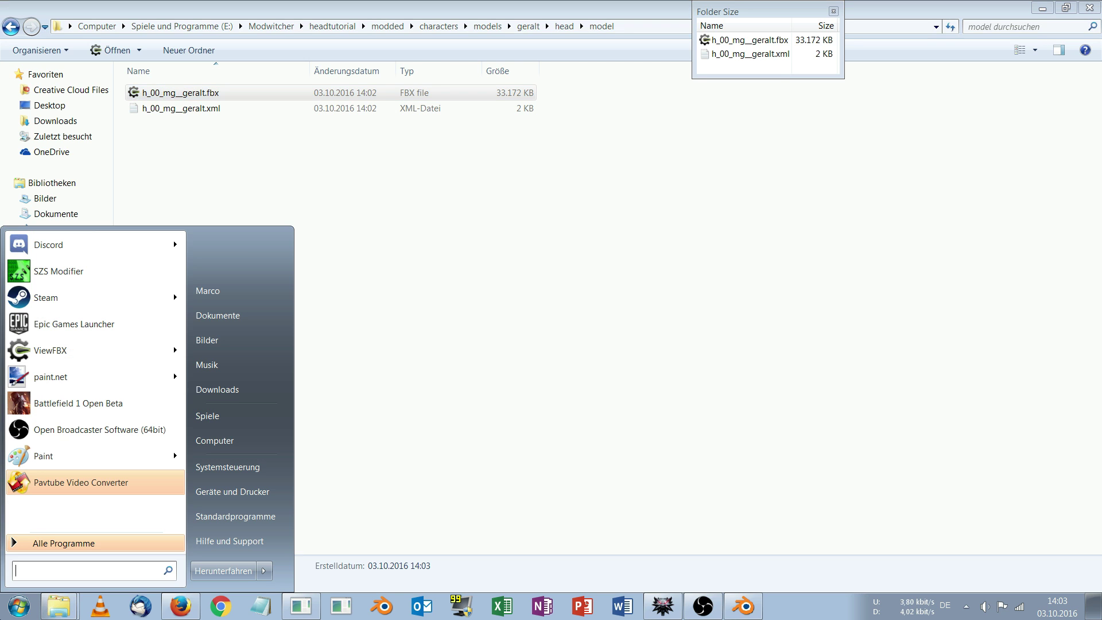
type("ms vi")
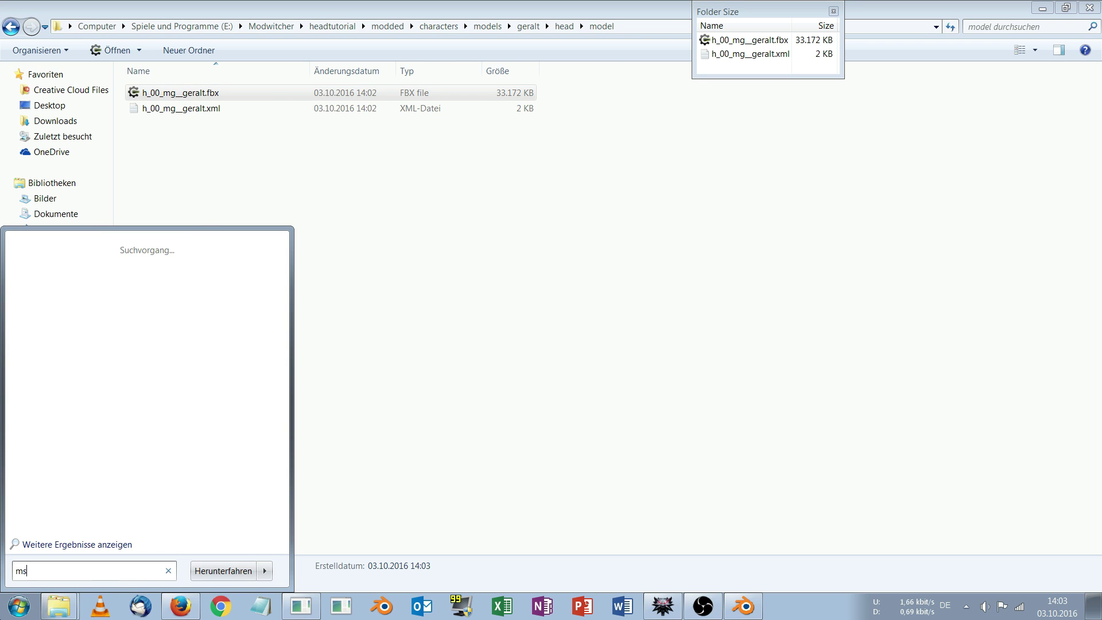
key("BackSpace")
key("BackSpace")
key("BackSpace")
key("BackSpace")
key("BackSpace")
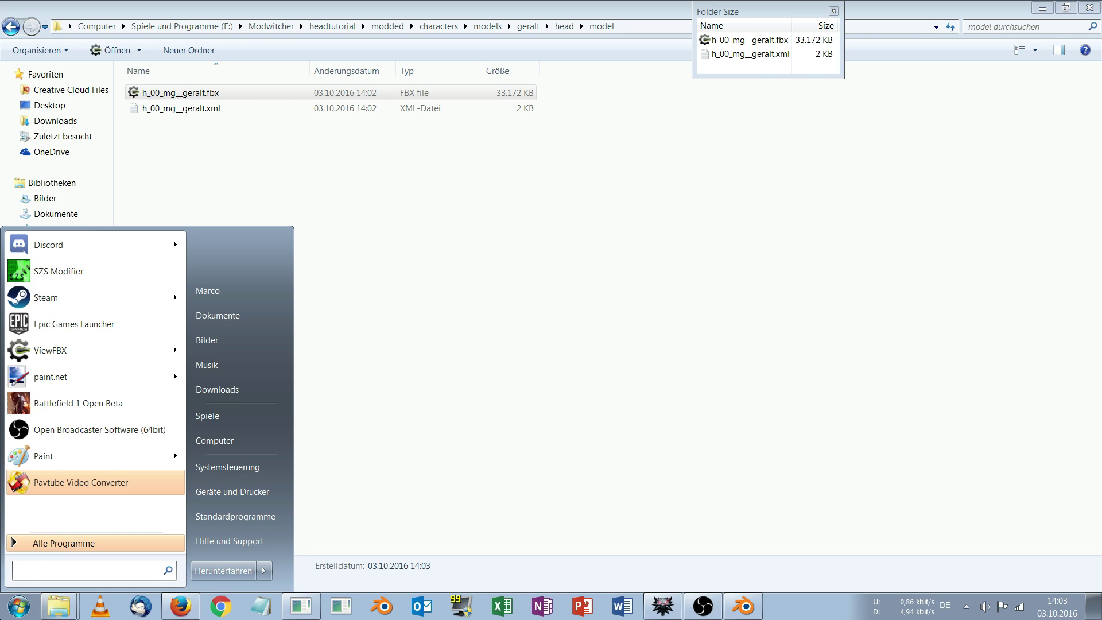
type("visual")
key("Escape")
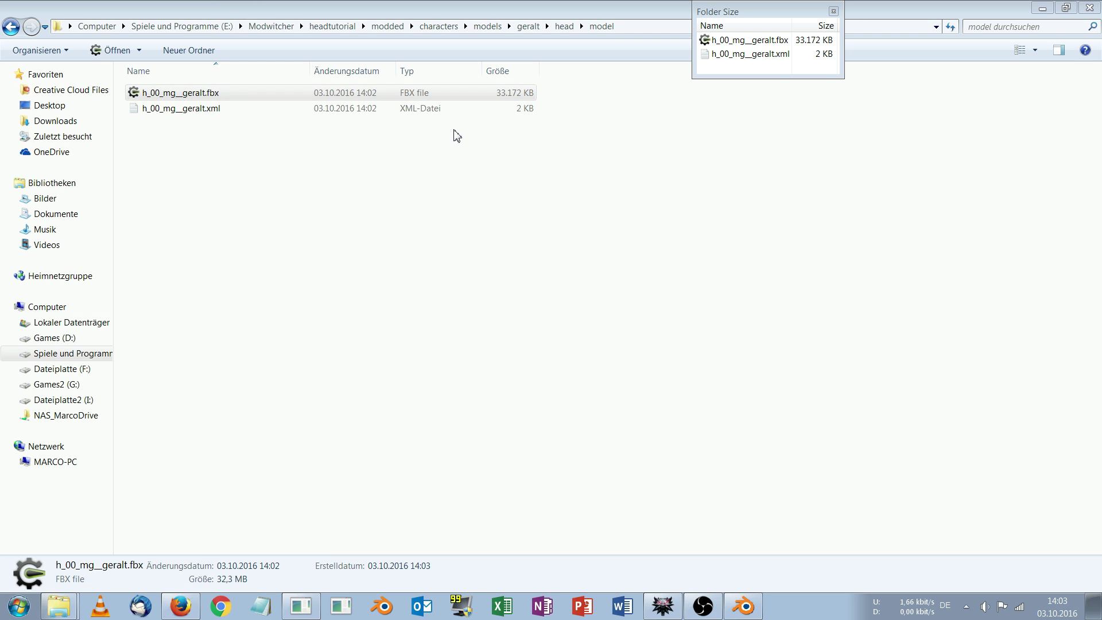
left_click(310, 96)
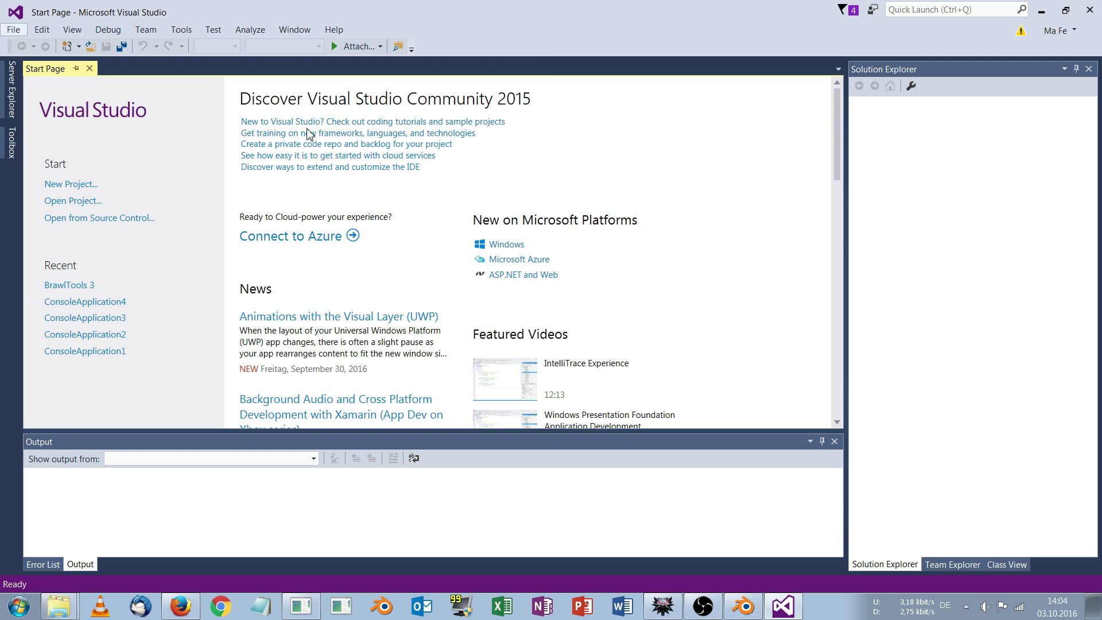
Open h_00_mg__geralt.fbx from E:\Modwitcher\headtutorial\raw\characters\models\geralt\head\model in Visual Studio
key("ctrl+o")
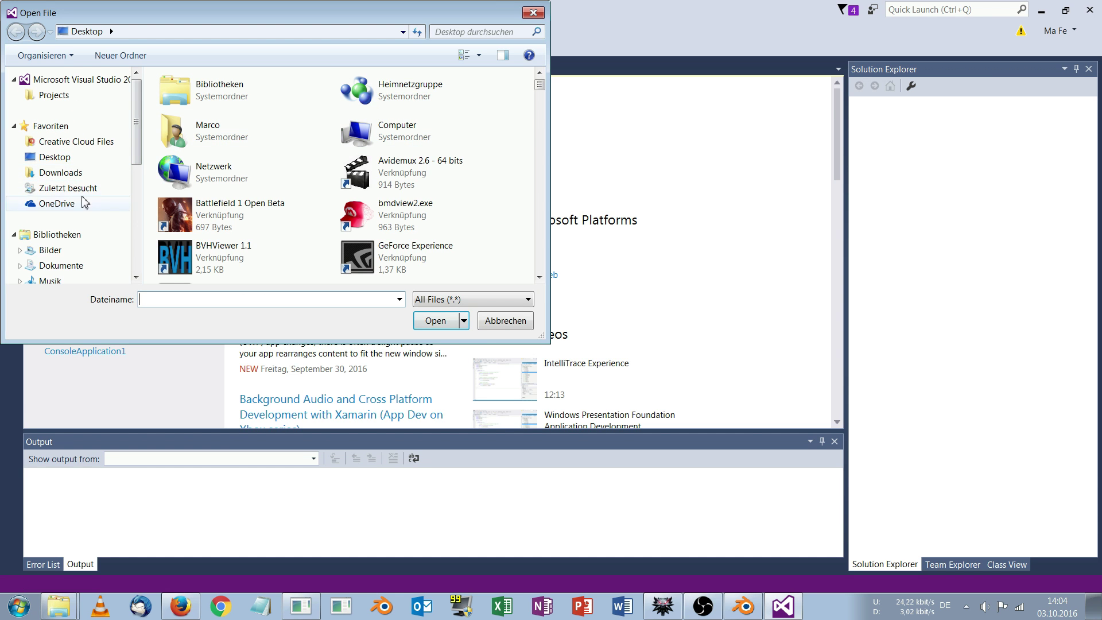
scroll(138, 199, "down", 3)
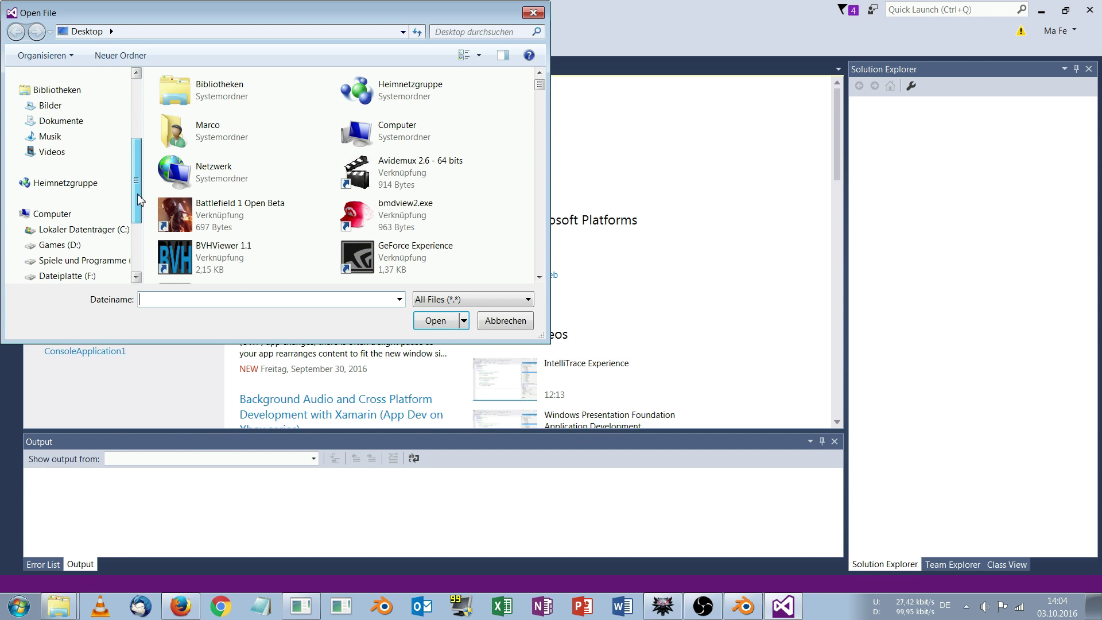
left_click(86, 261)
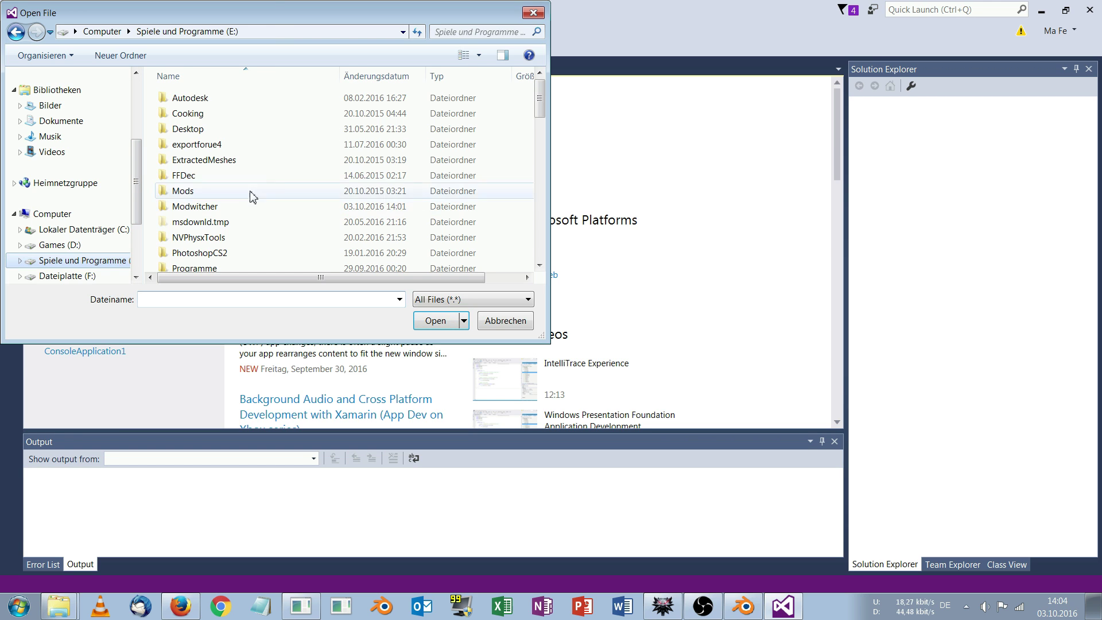
double_click(233, 206)
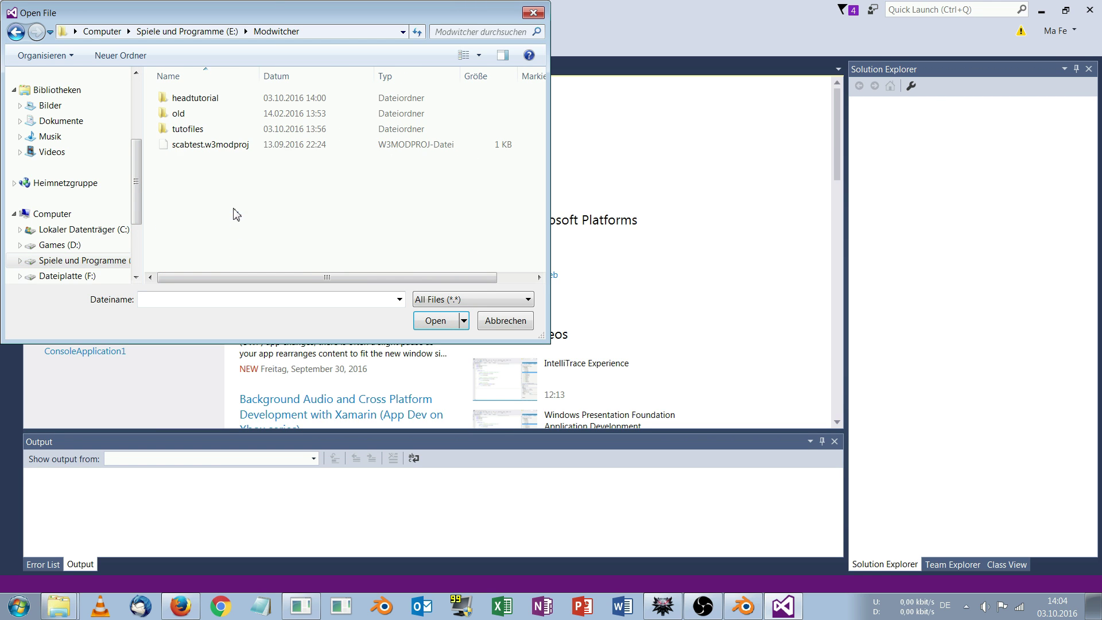
double_click(248, 104)
double_click(229, 115)
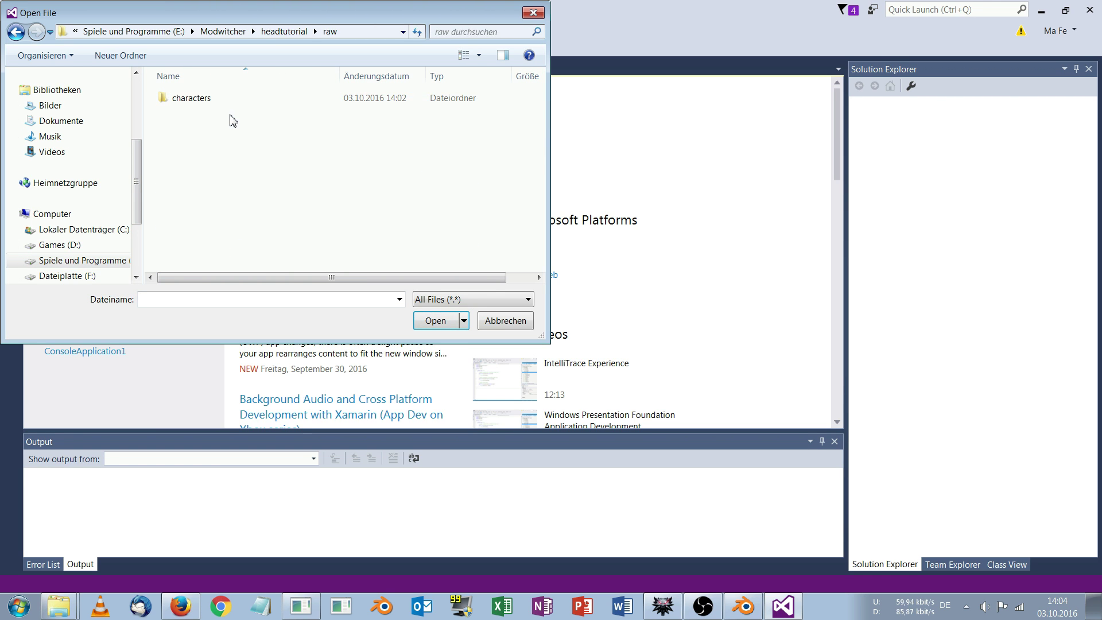
double_click(232, 101)
double_click(232, 99)
double_click(232, 99)
double_click(232, 99)
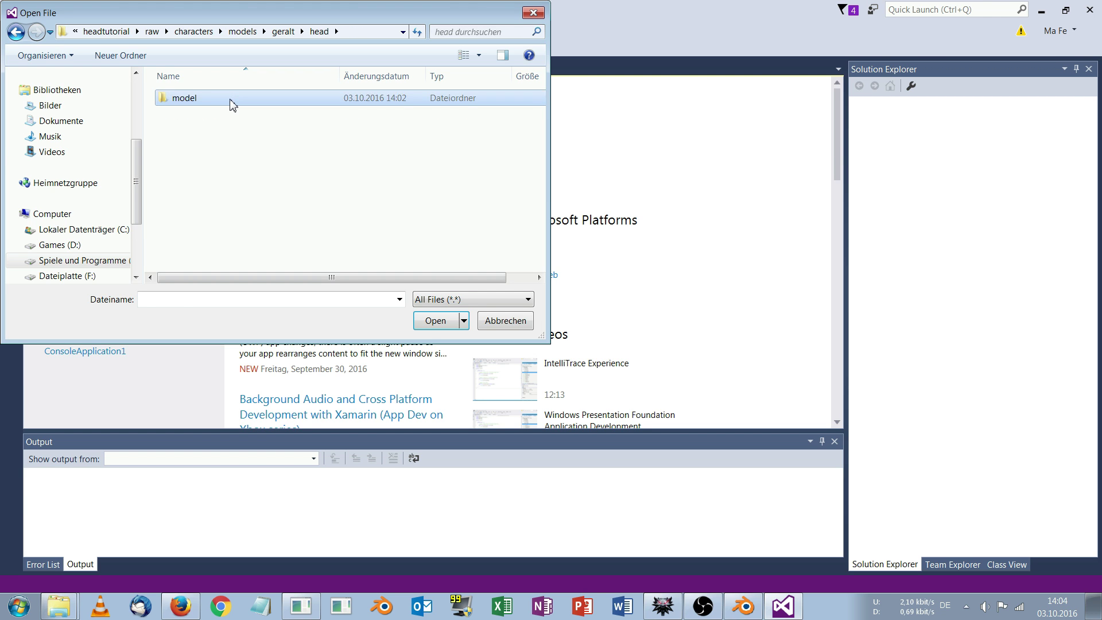
double_click(231, 98)
left_click(232, 99)
left_click(434, 320)
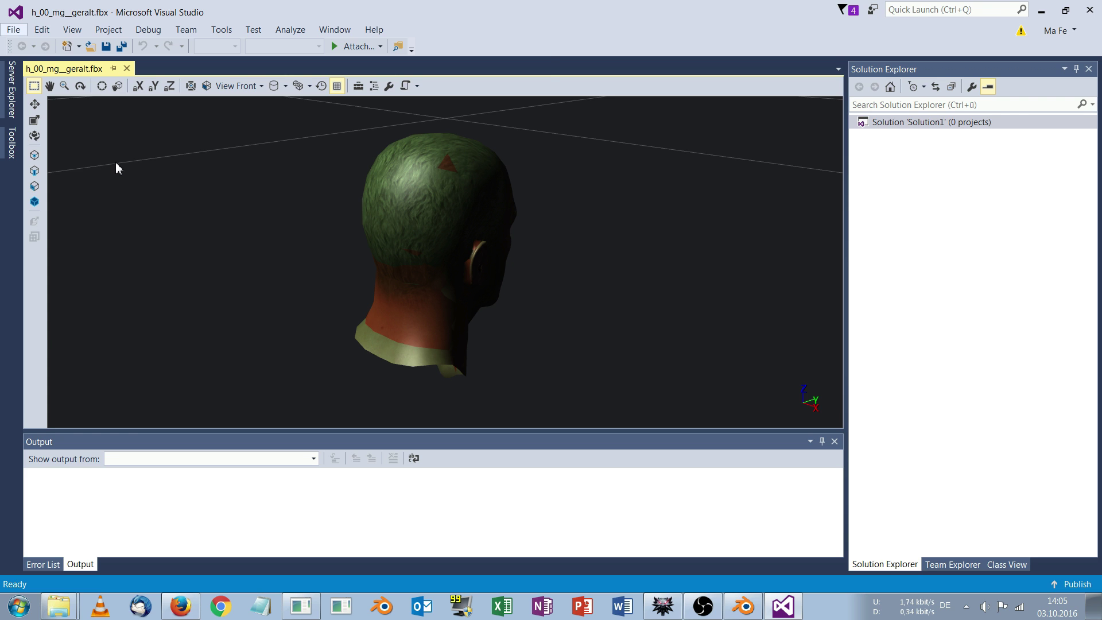
Save the head model as the Collada file h_00_mg__geralt.dae in the raw model folder and close Visual Studio
key("ctrl+s")
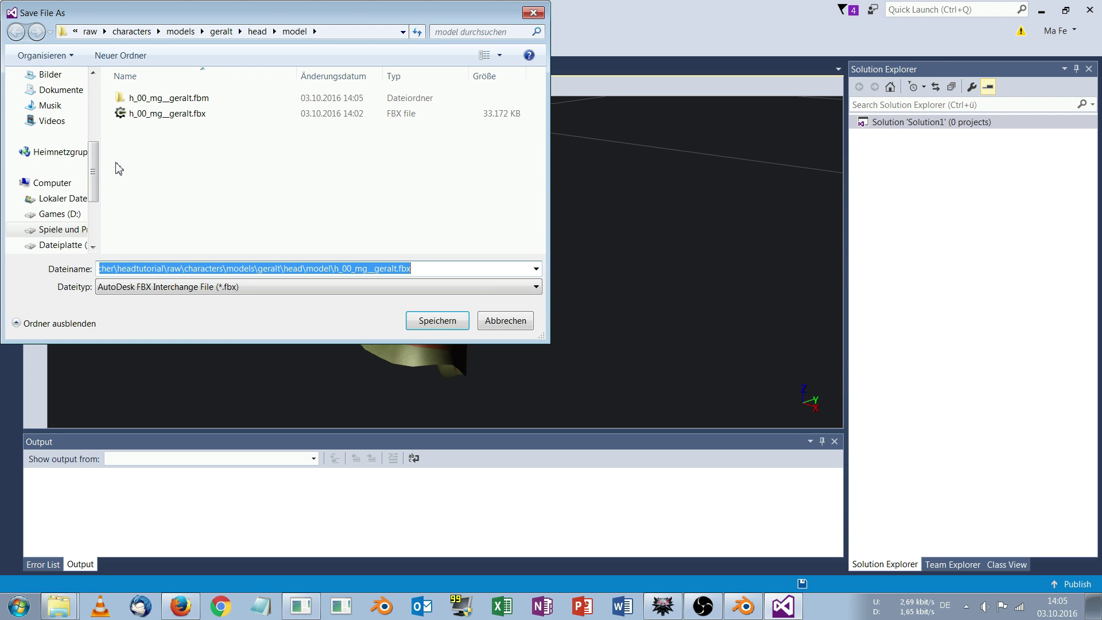
left_click(440, 293)
left_click(382, 307)
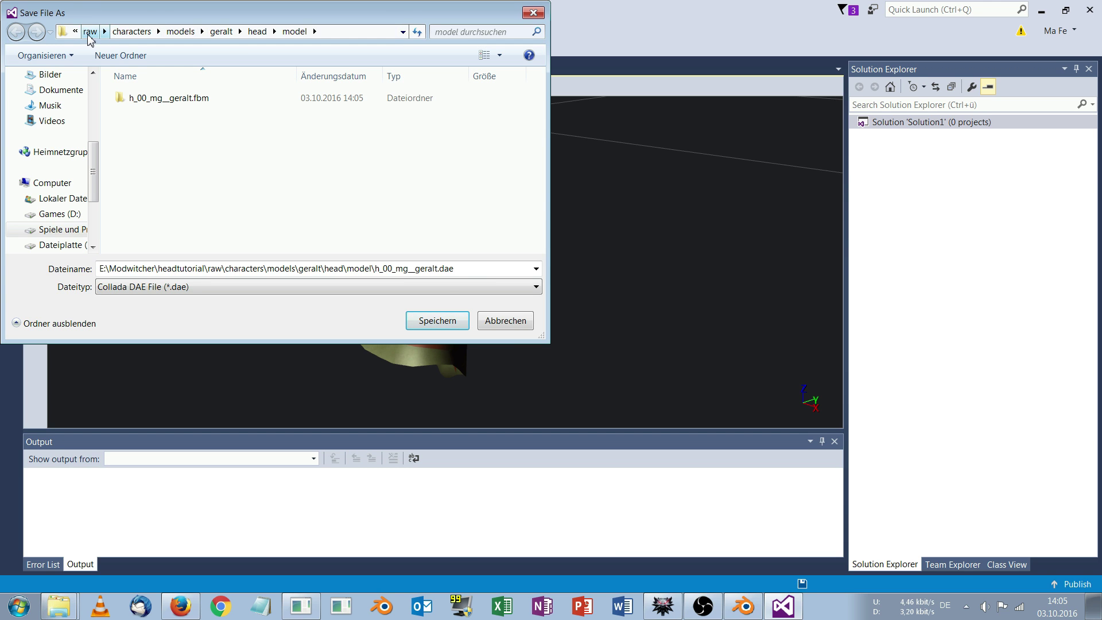
left_click(434, 320)
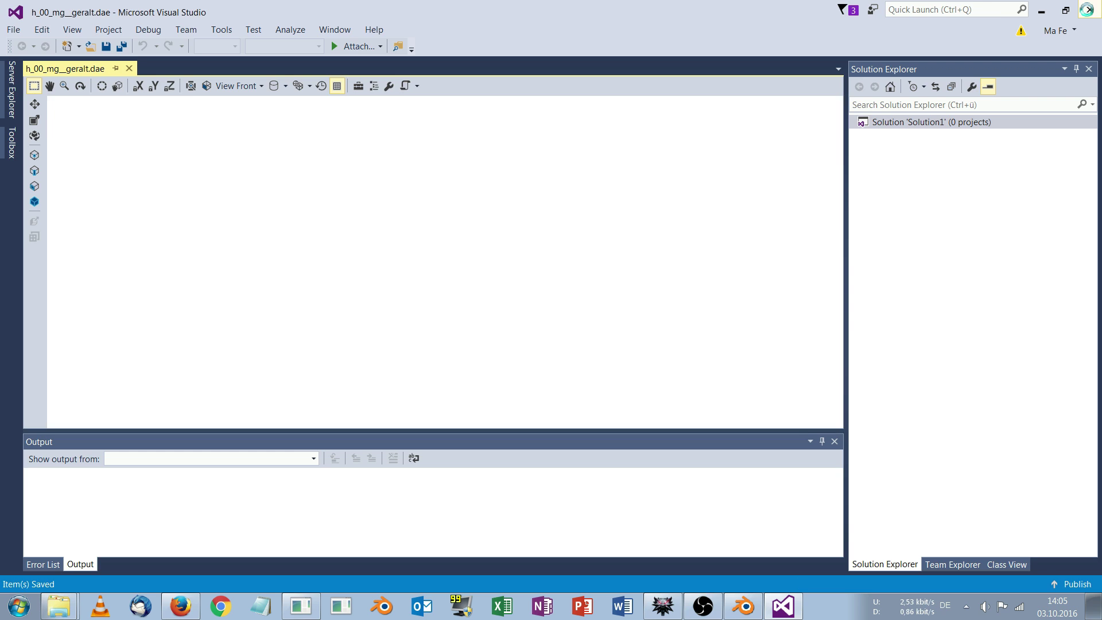
left_click(1087, 10)
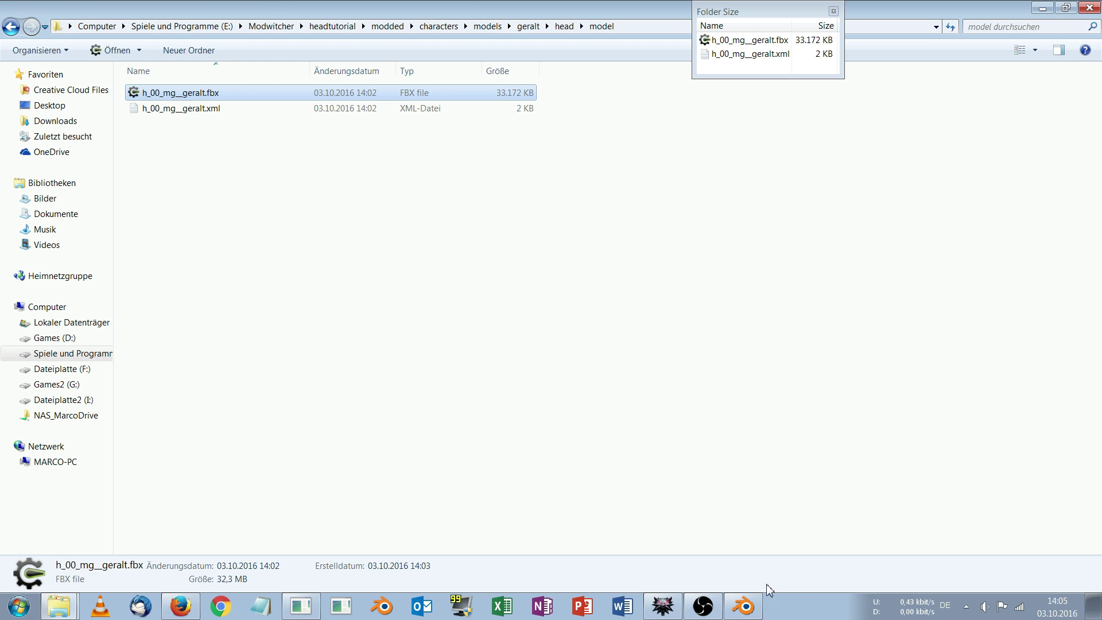
Switch to Blender, set the scene units to None and hide the 3D viewport's properties region
left_click(743, 606)
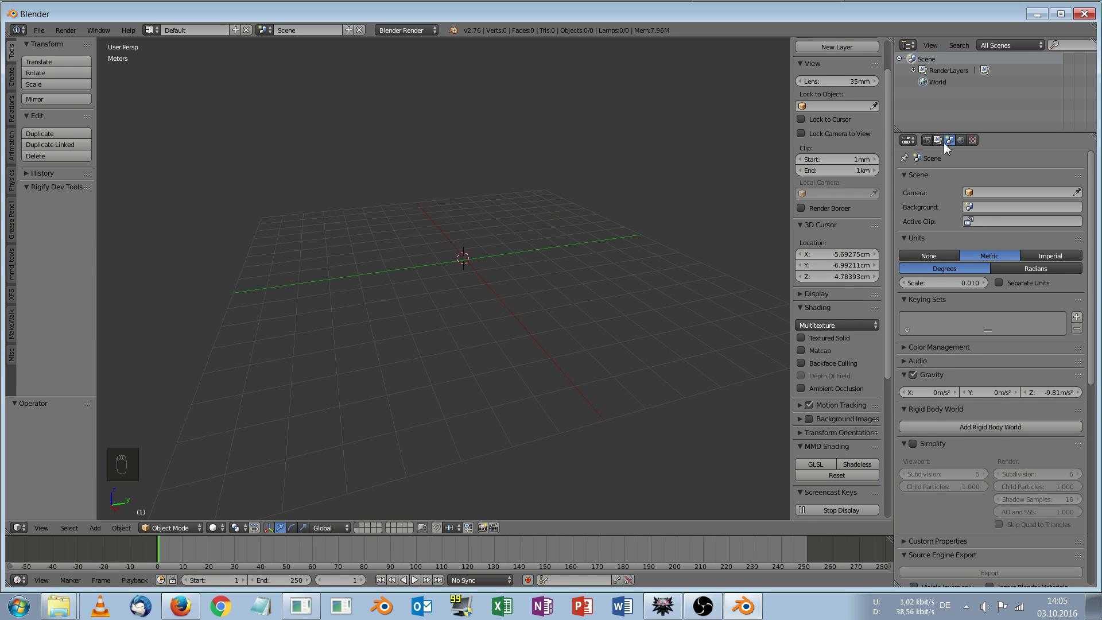
left_click(936, 256)
left_click(583, 220)
scroll(525, 217, "up", 3)
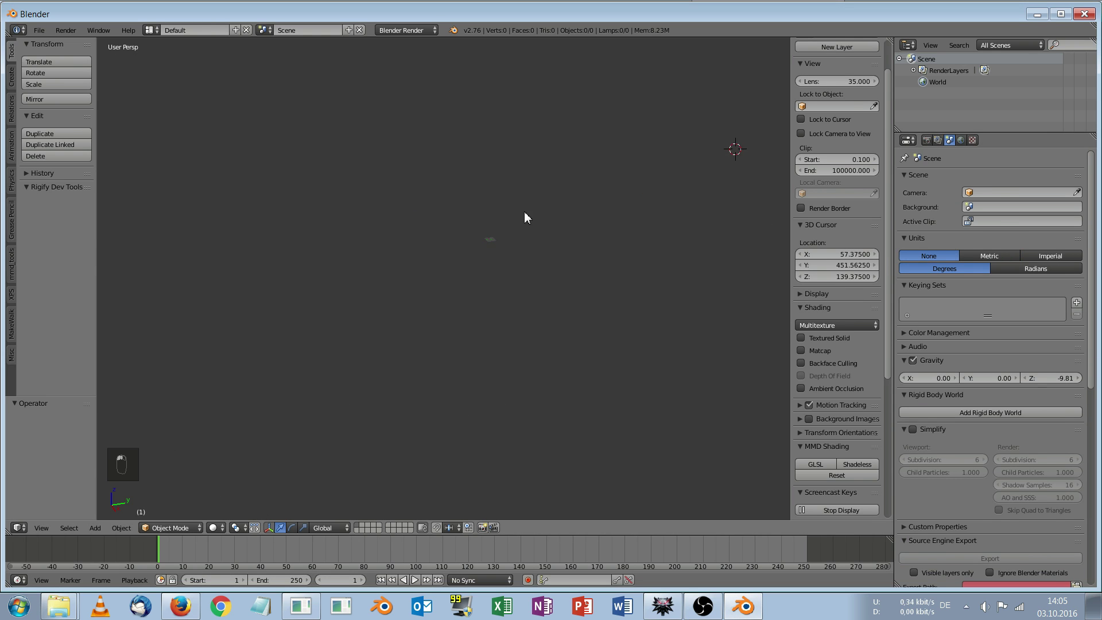
scroll(527, 221, "up", 4)
scroll(487, 291, "up", 8)
middle_click_drag(526, 229, 704, 502, "shift")
scroll(610, 389, "up", 2)
middle_click_drag(611, 388, 529, 276, "shift")
key("n")
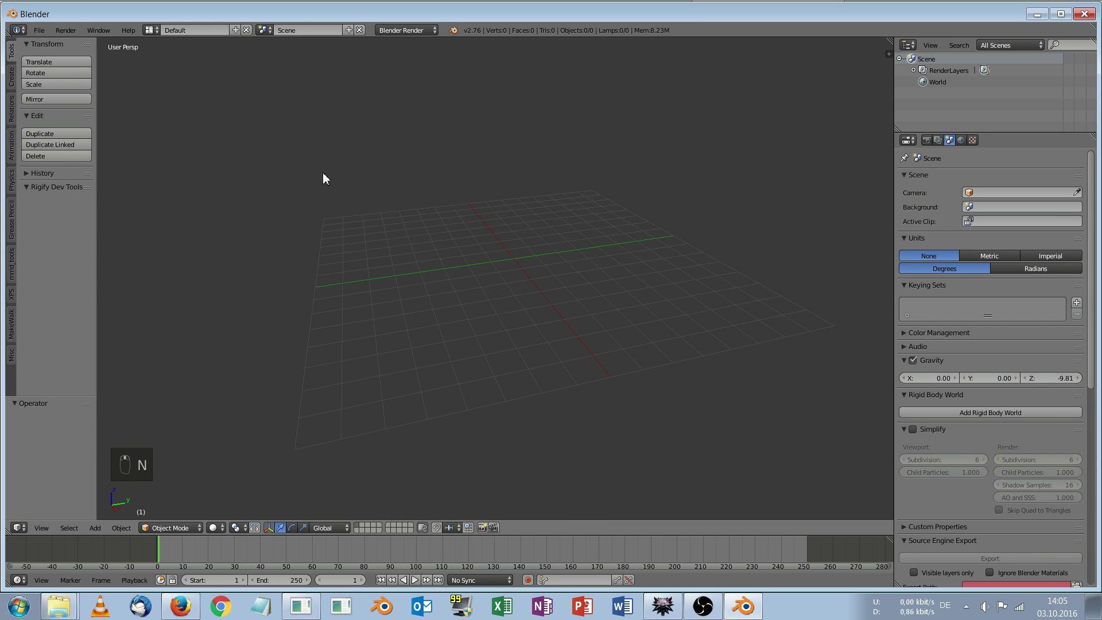
Import h_00_mg__geralt.dae as Collada from E:\Modwitcher\headtutorial\raw\characters\models\geralt\head\model
left_click(38, 30)
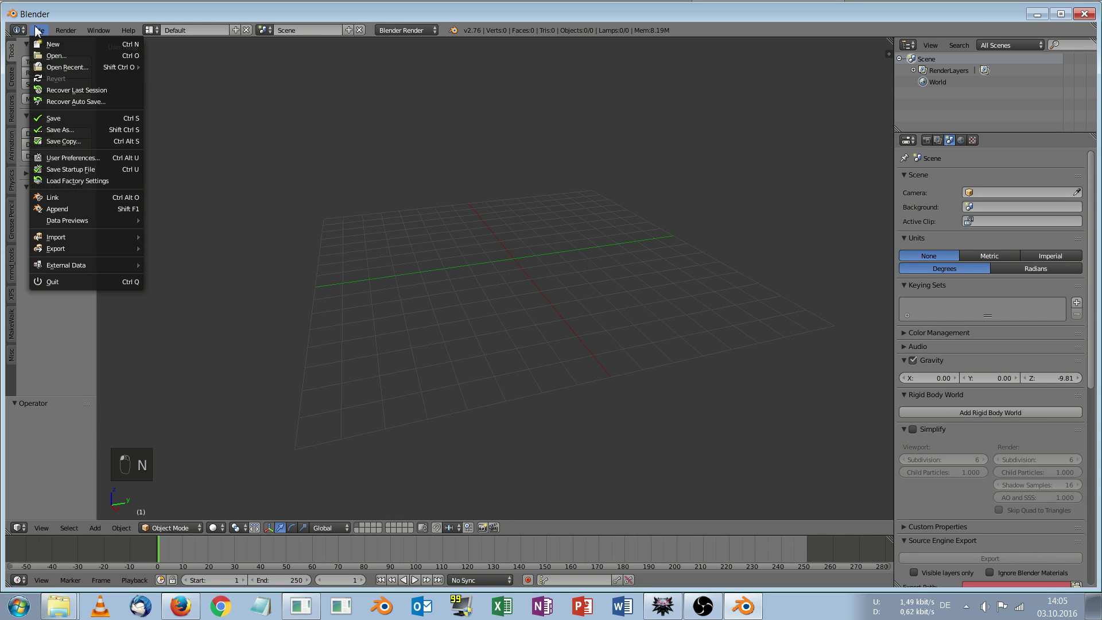
mouse_move(117, 242)
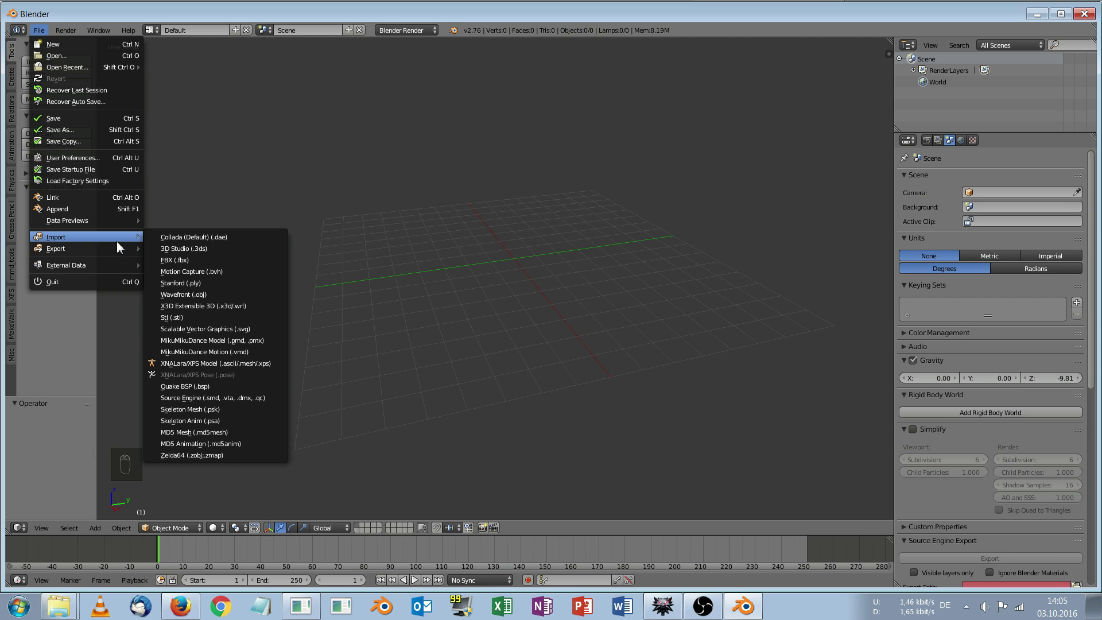
left_click(245, 240)
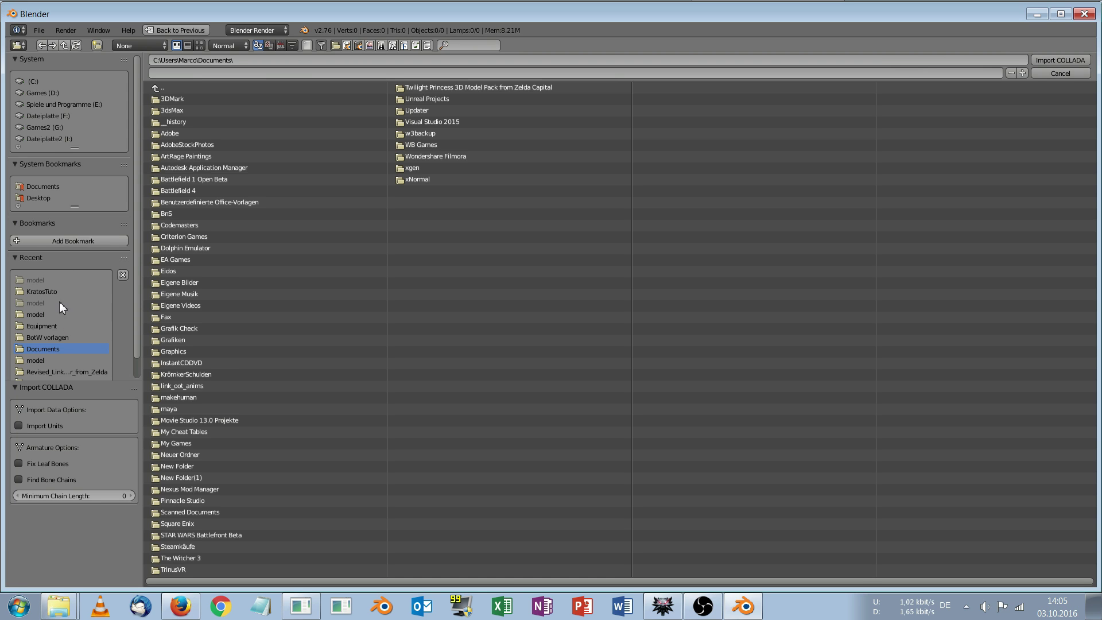
left_click(60, 105)
left_click(191, 205)
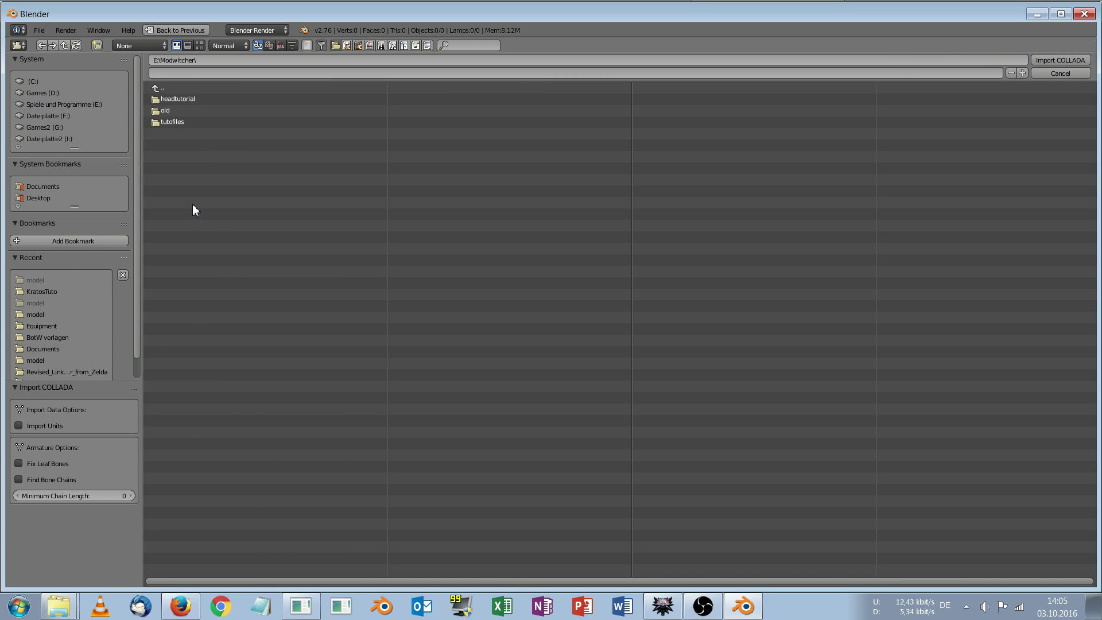
left_click(200, 99)
left_click(195, 99)
left_click(191, 111)
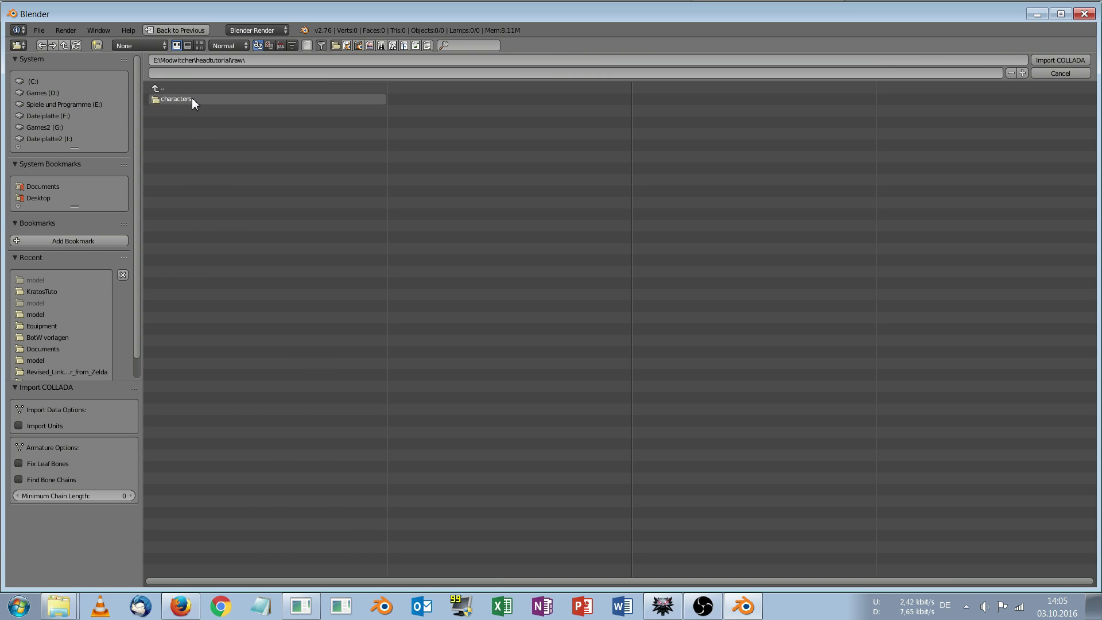
left_click(192, 99)
left_click(192, 98)
left_click(191, 98)
left_click(192, 99)
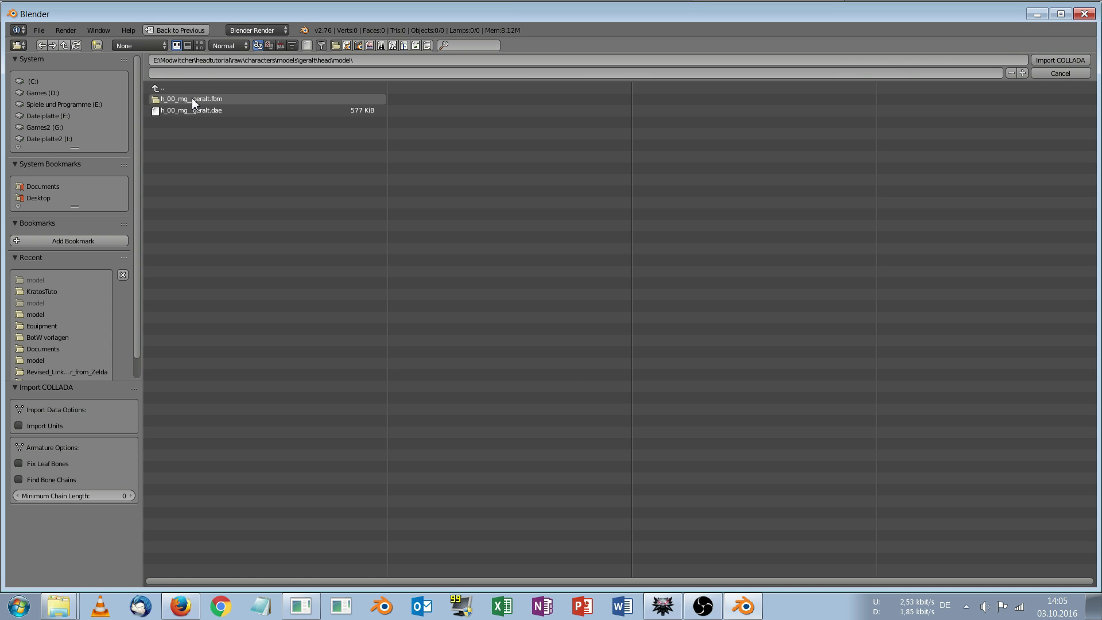
left_click(191, 111)
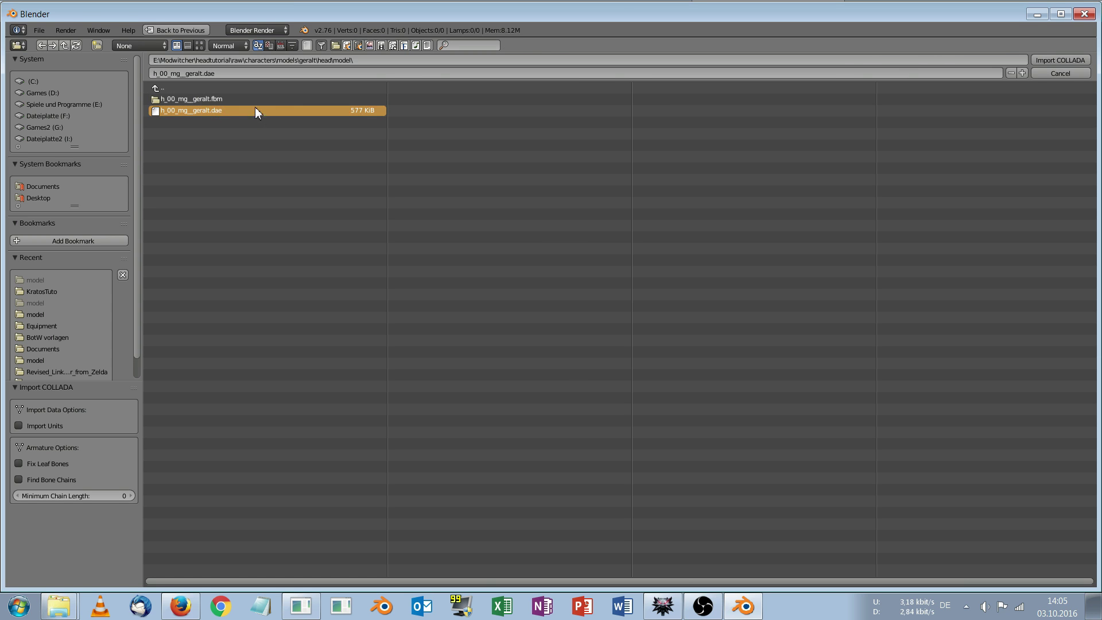
left_click(1060, 60)
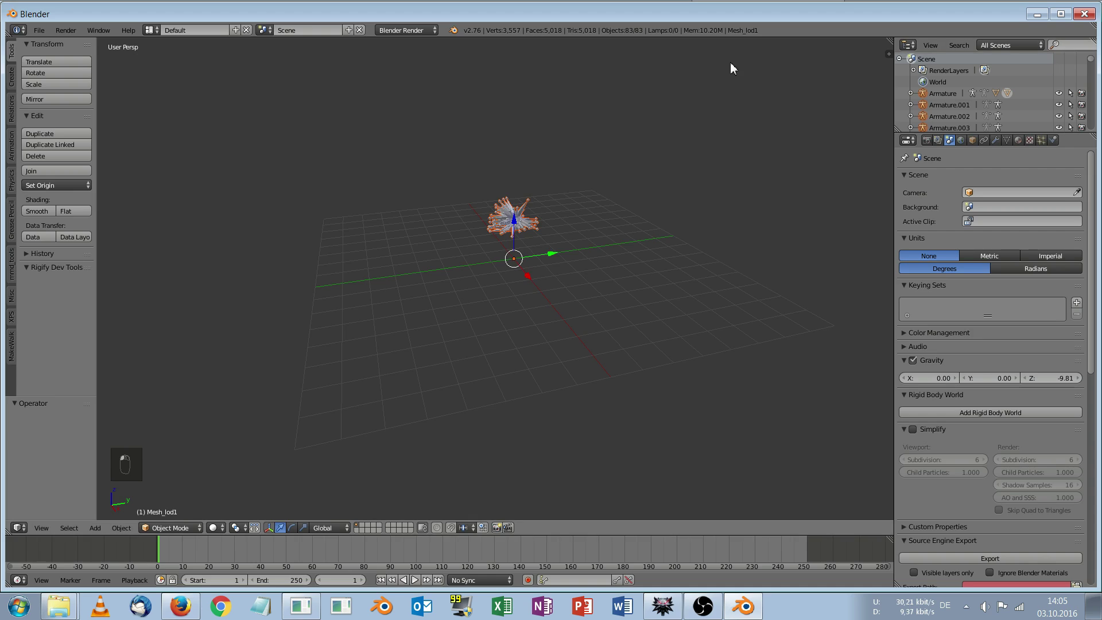
Examine the bones of the imported head model from several angles and close up
middle_click_drag(726, 74, 674, 219, "shift")
scroll(674, 219, "up", 3)
scroll(674, 218, "down", 2)
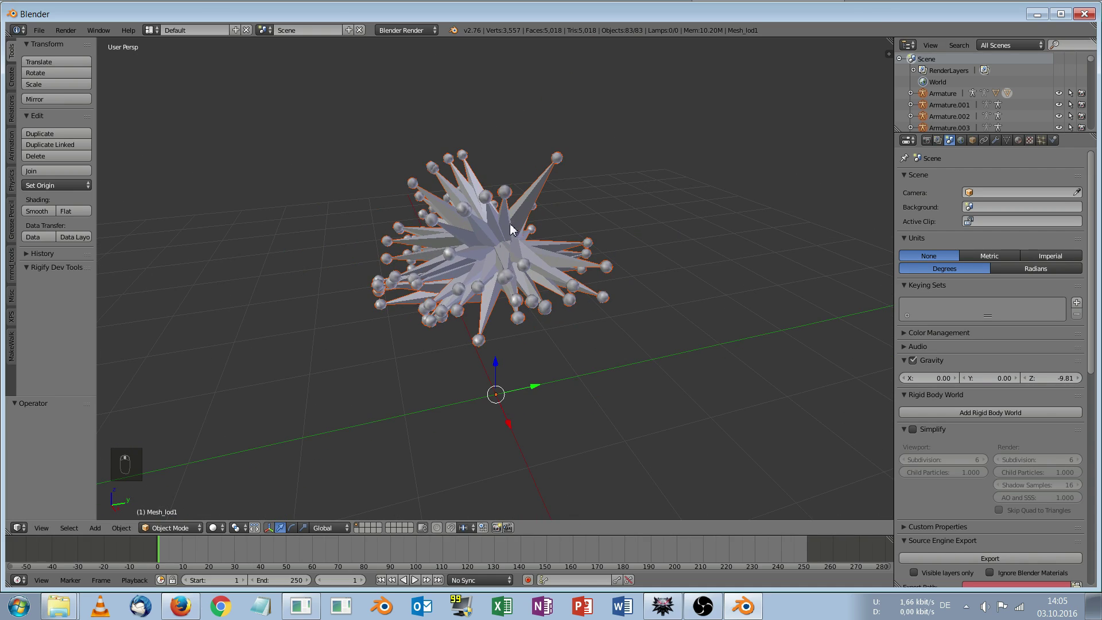
middle_click_drag(537, 181, 443, 196)
scroll(443, 197, "up", 3)
scroll(569, 207, "down", 2)
middle_click_drag(569, 207, 718, 152)
scroll(482, 198, "up", 2)
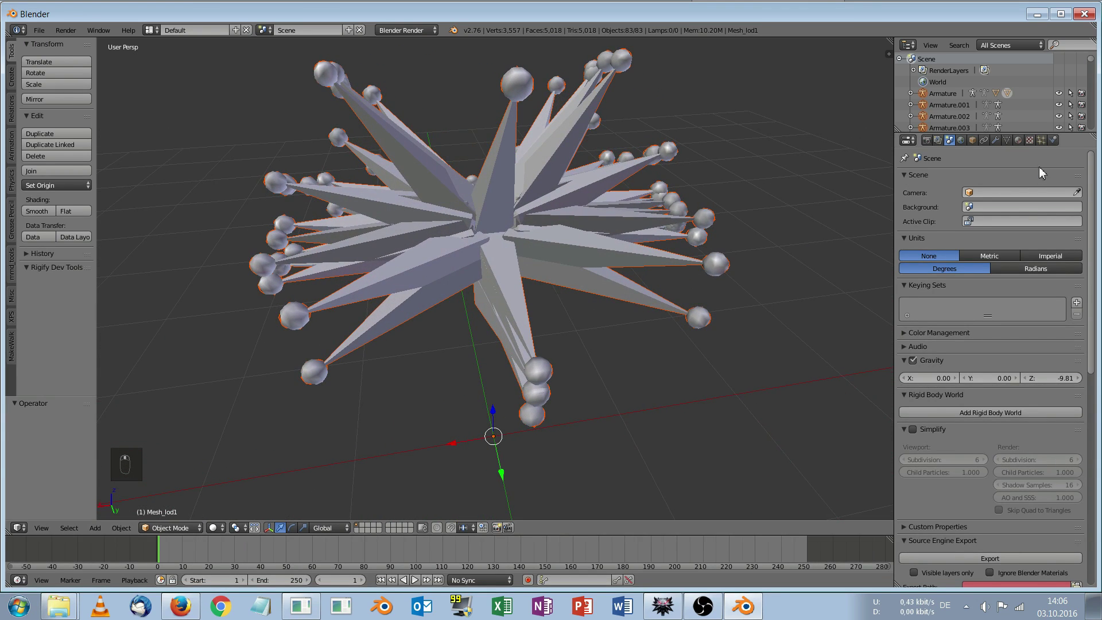
Select the main armature and set its bone display to Stick
right_click(507, 188)
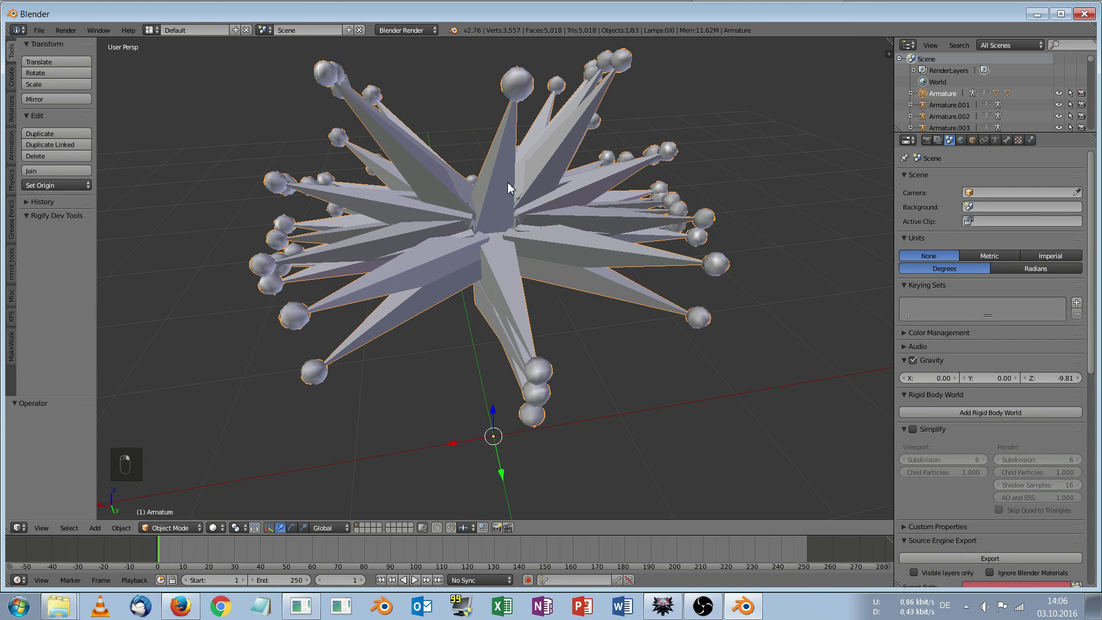
mouse_move(687, 176)
middle_mouse_down()
mouse_move(660, 172)
mouse_move(705, 178)
mouse_move(672, 172)
mouse_move(686, 172)
middle_mouse_up()
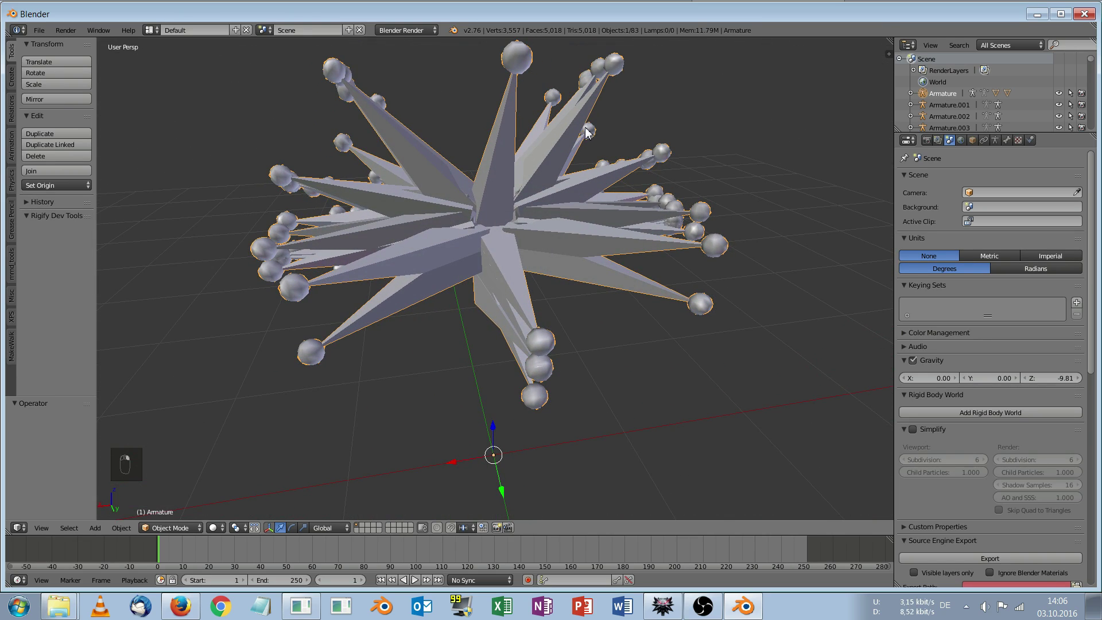
middle_click_drag(656, 128, 669, 135)
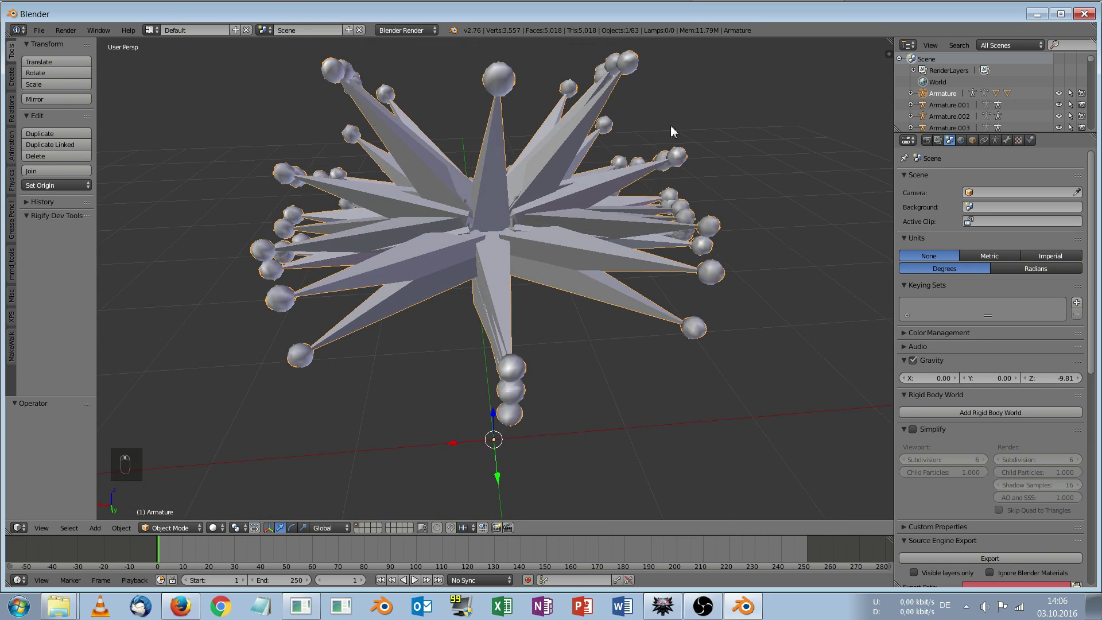
left_click(996, 142)
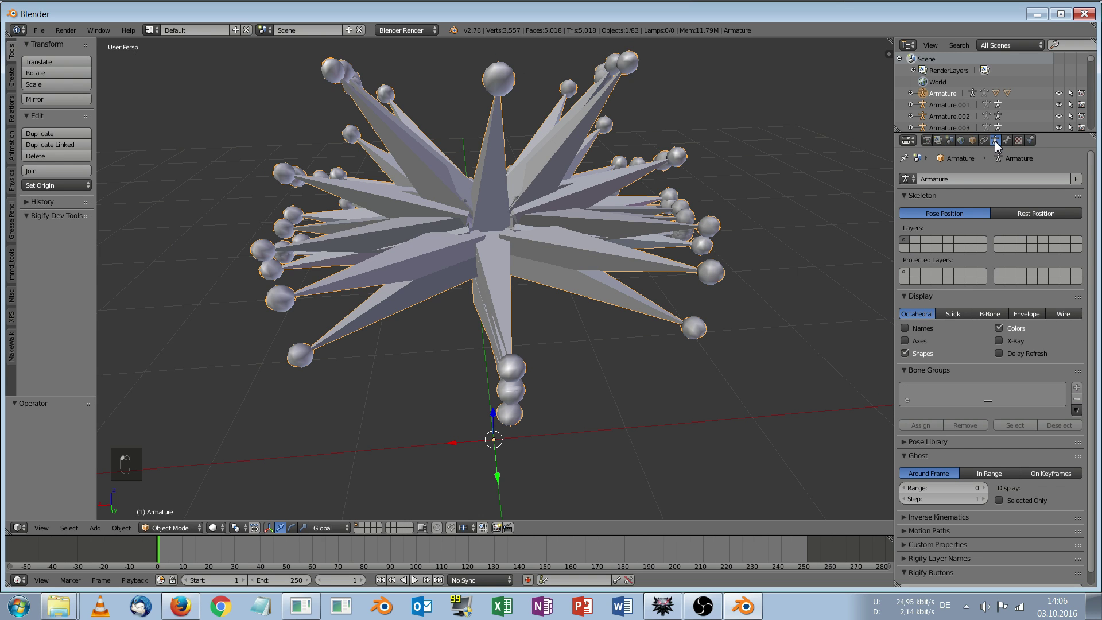
left_click(955, 319)
Try moving the head mesh Mesh_lod0 to check for an overlapping mesh, cancelling the move
scroll(610, 196, "up", 3)
middle_click_drag(610, 197, 558, 254)
scroll(578, 177, "up", 3)
scroll(541, 175, "down", 2)
scroll(546, 186, "up", 2)
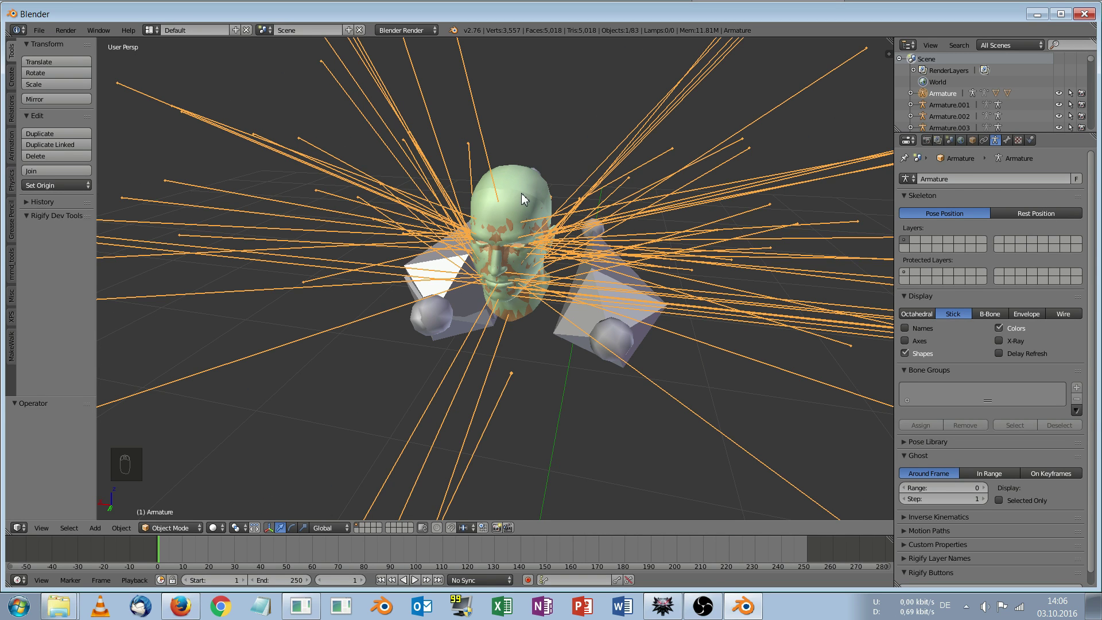
right_click(522, 193)
scroll(521, 192, "up", 4)
scroll(522, 198, "down", 3)
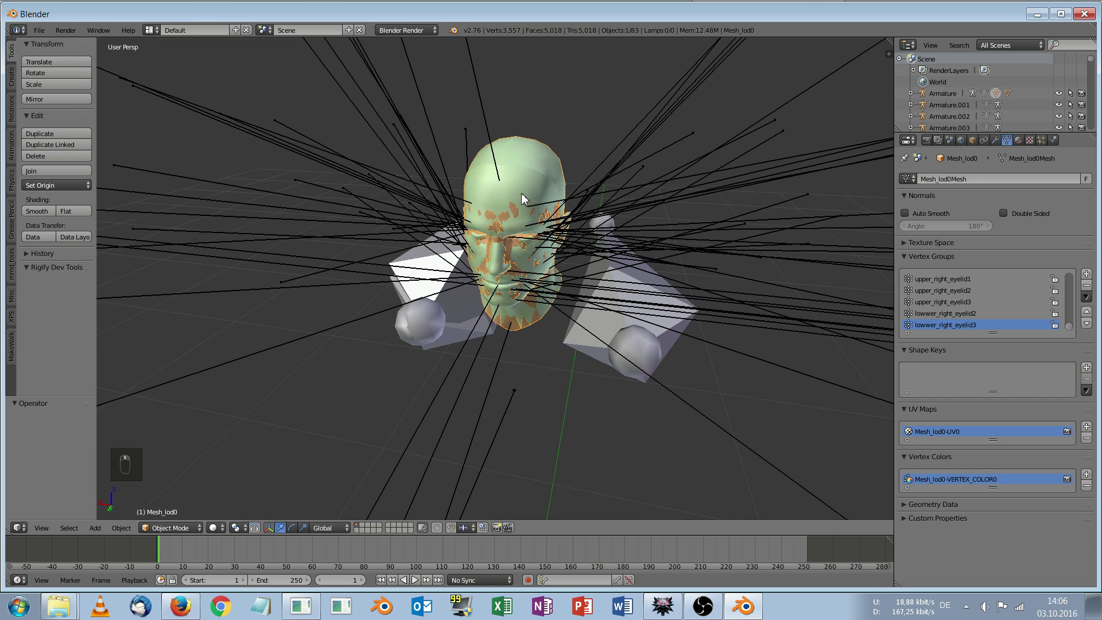
scroll(522, 198, "up", 1)
key("g")
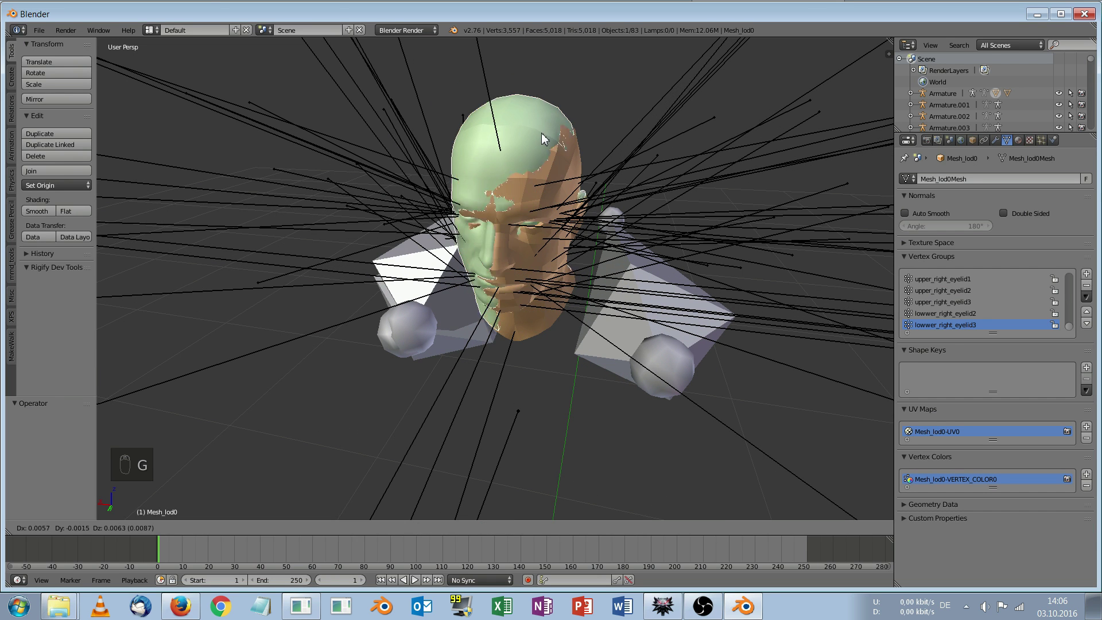
right_click(436, 134)
Delete the overlapping low-detail head mesh Mesh_lod1
right_click(523, 149)
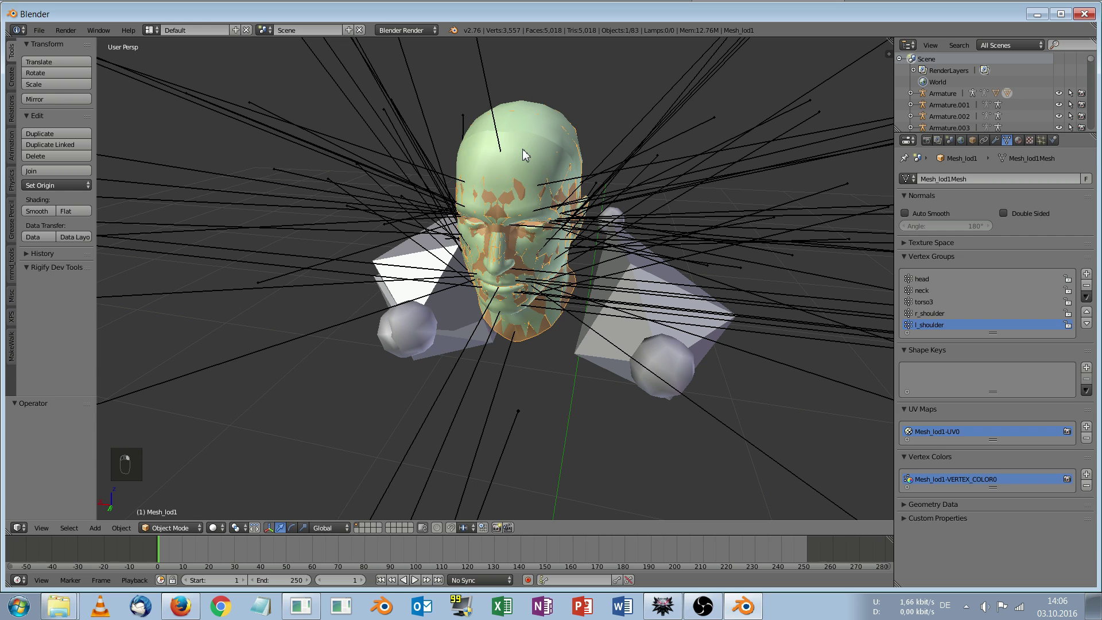
key("g")
right_click(392, 139)
key("Delete")
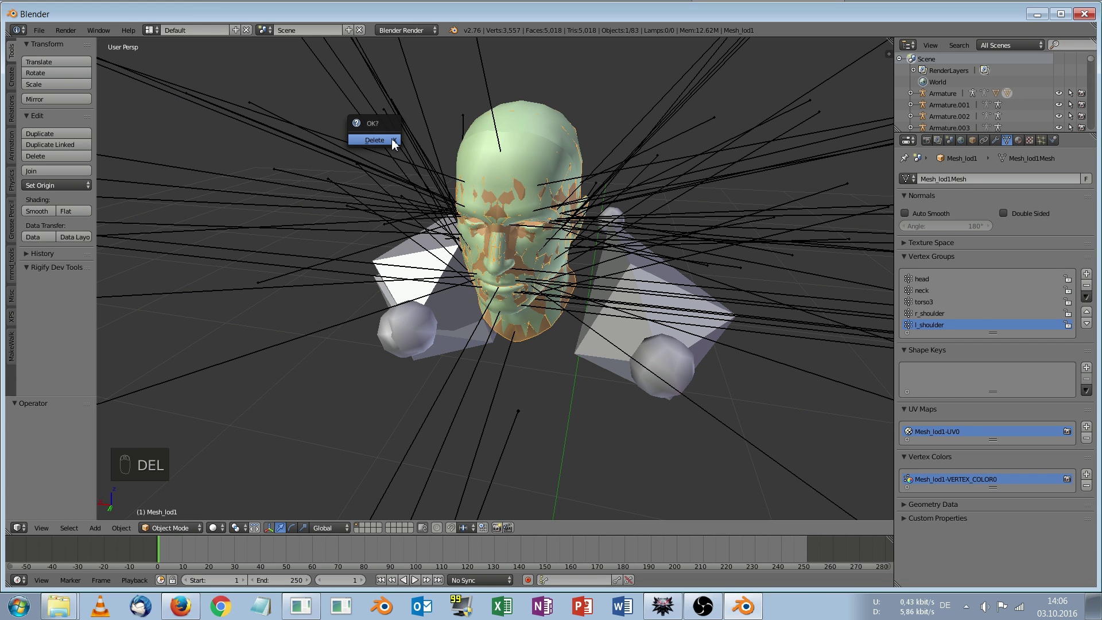
left_click(391, 139)
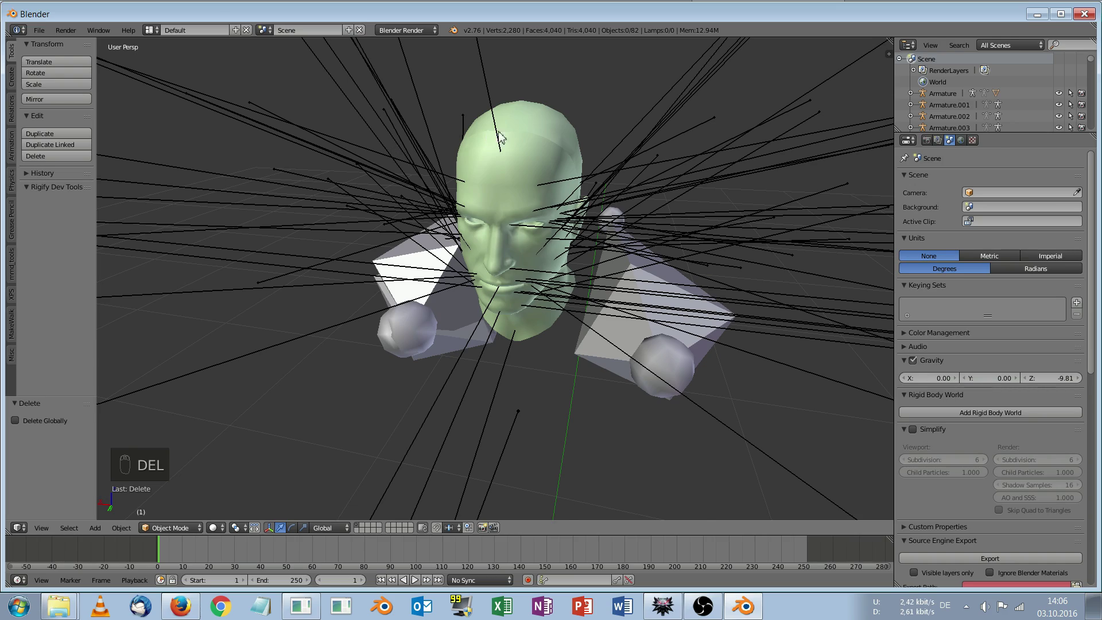
Select the remaining head mesh Mesh_lod0
middle_click_drag(501, 138, 525, 140)
right_click(547, 136)
key("g")
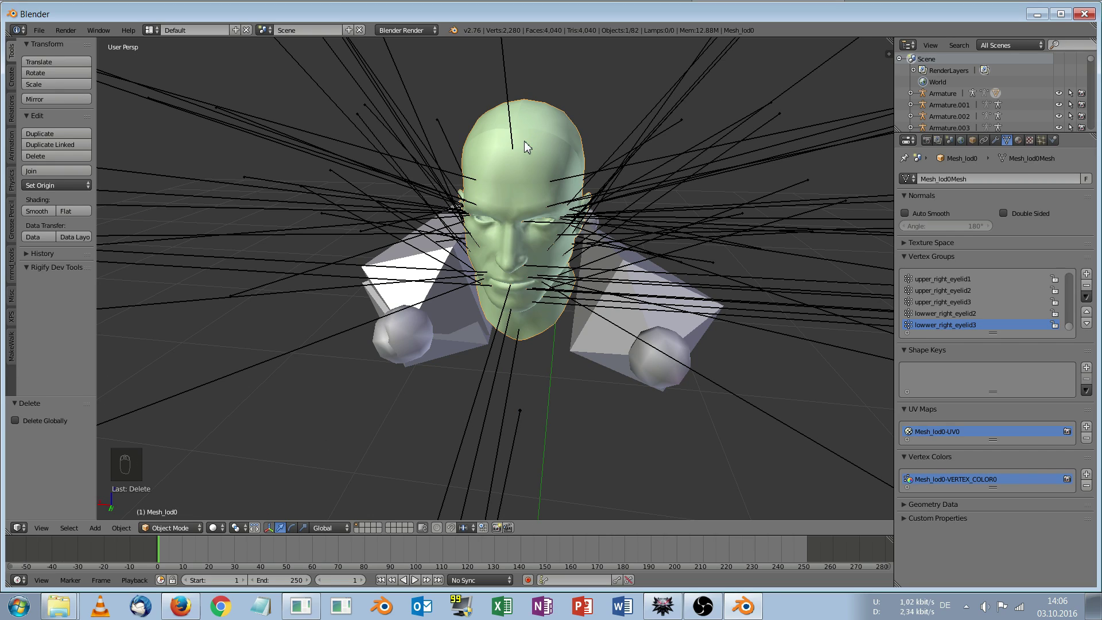
middle_click_drag(569, 130, 544, 117)
scroll(549, 125, "down", 2)
scroll(552, 125, "up", 3)
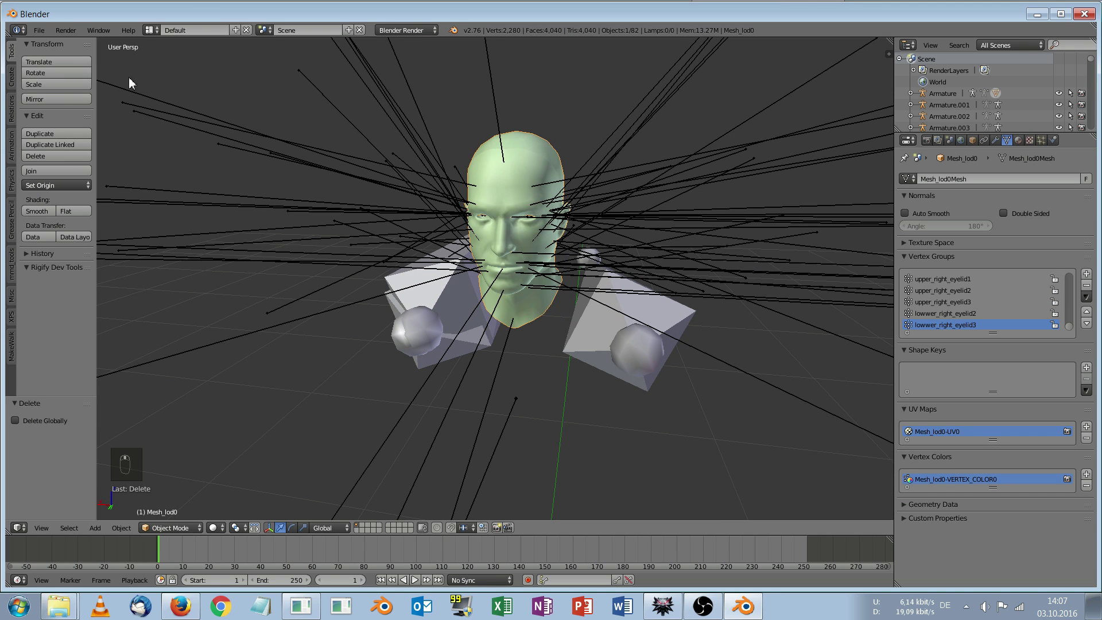
Import the Wavefront file kratos.obj from the KratosTuto folder on the desktop
left_click(39, 30)
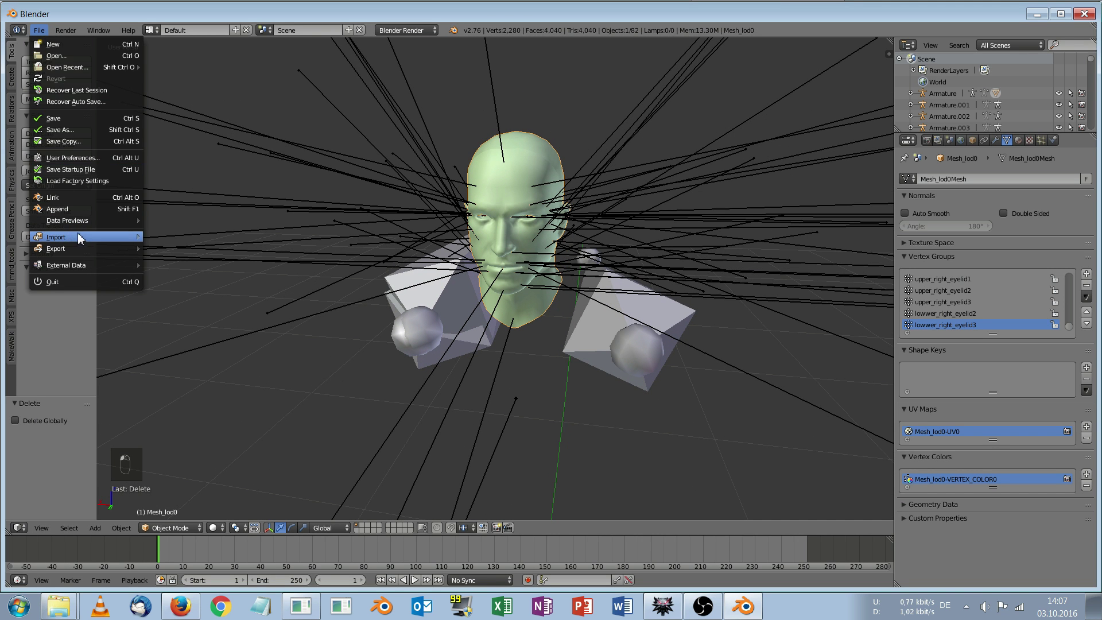
mouse_move(78, 234)
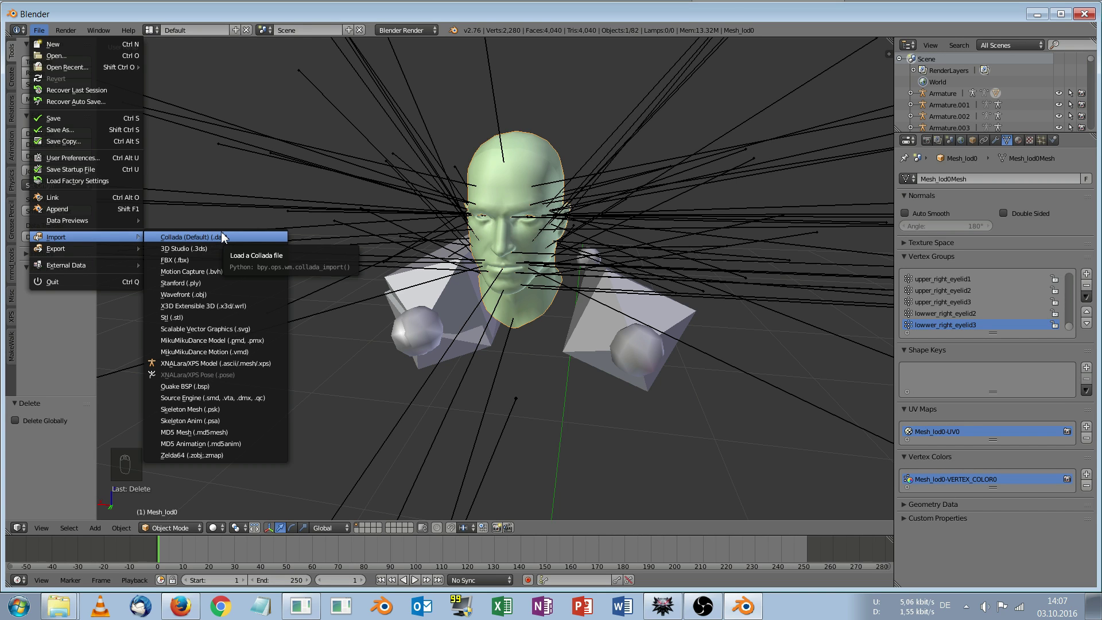
left_click(256, 295)
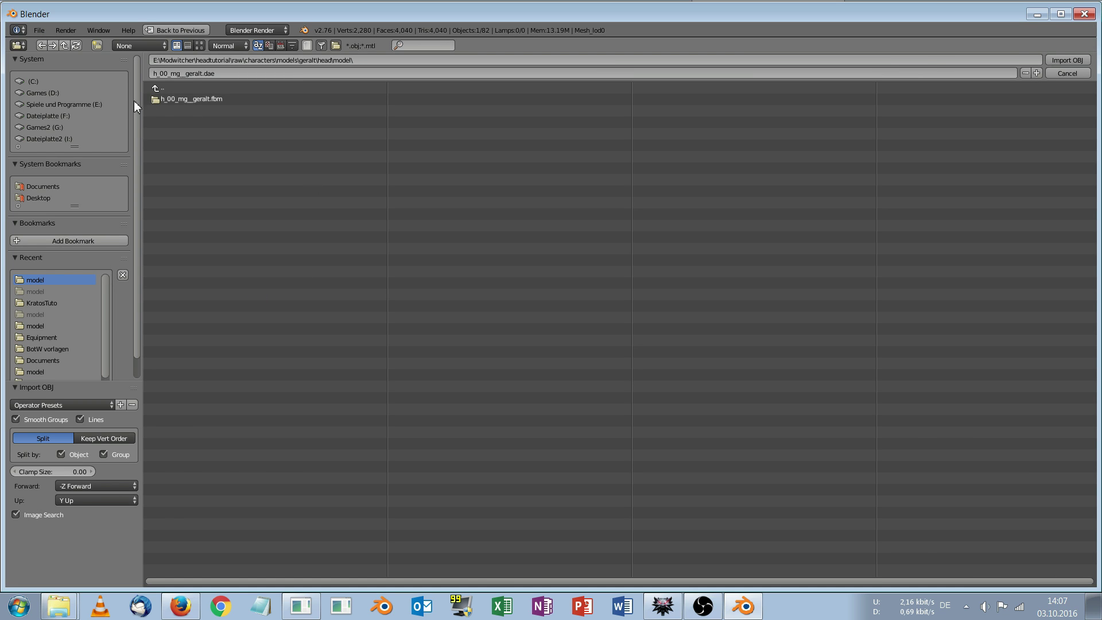
left_click(37, 197)
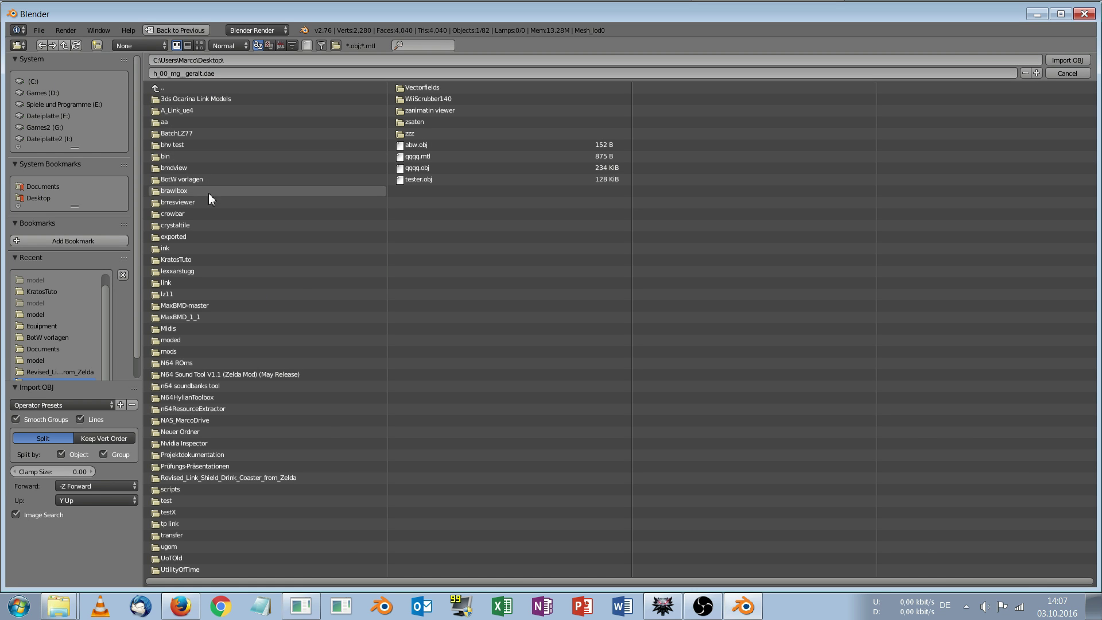
left_click(196, 265)
double_click(180, 99)
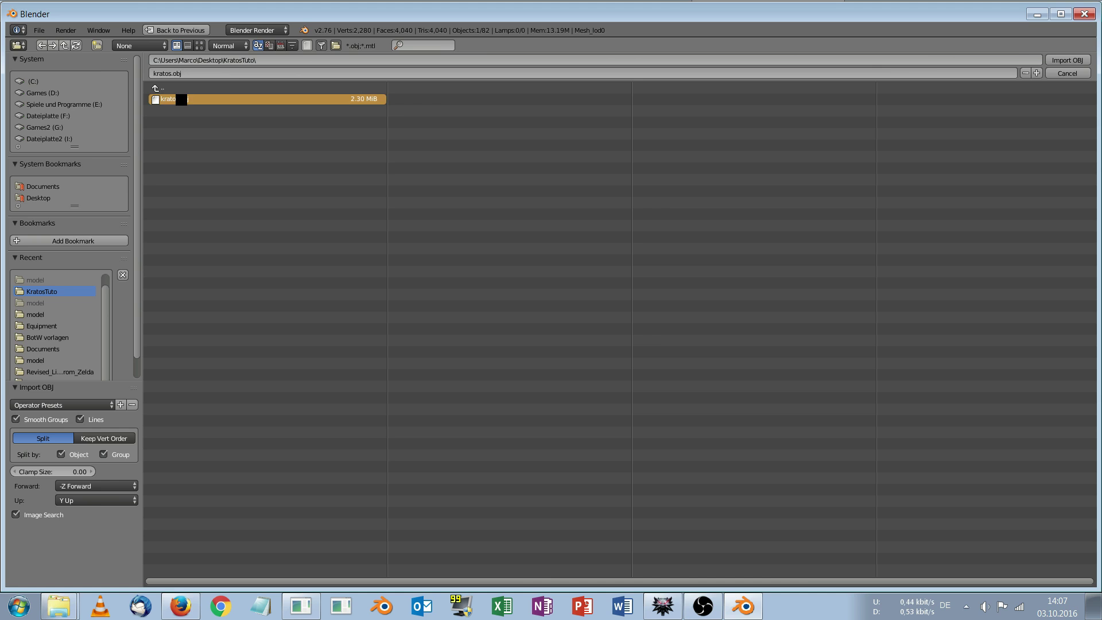
key("Home")
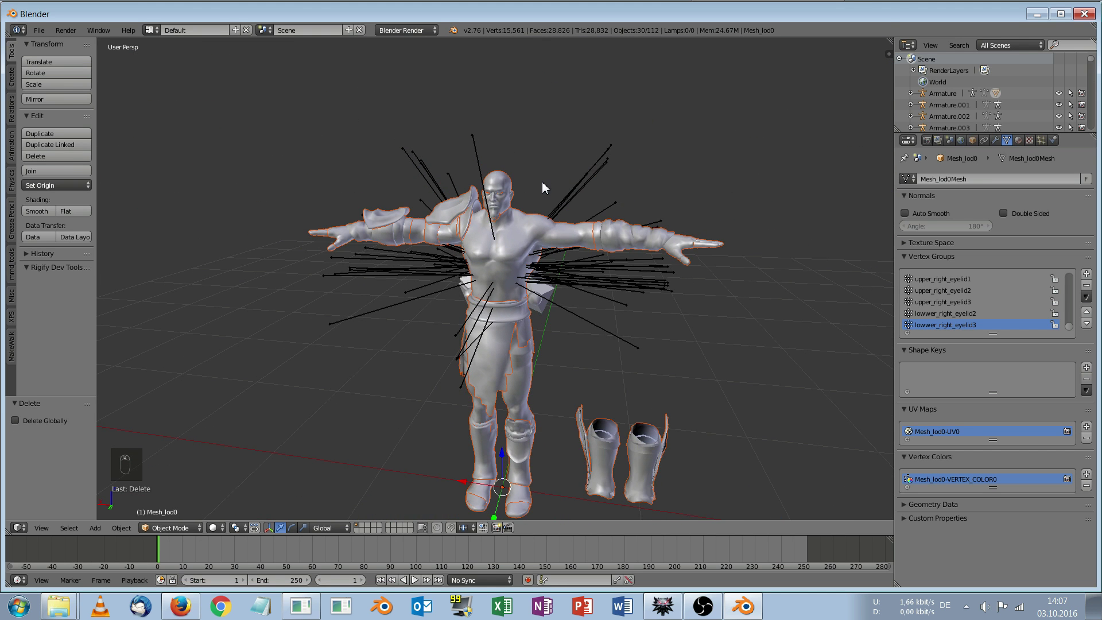
Move all imported Kratos meshes to the second layer
middle_click_drag(545, 188, 525, 161)
scroll(449, 145, "up", 2)
scroll(447, 145, "down", 2)
scroll(475, 149, "up", 3)
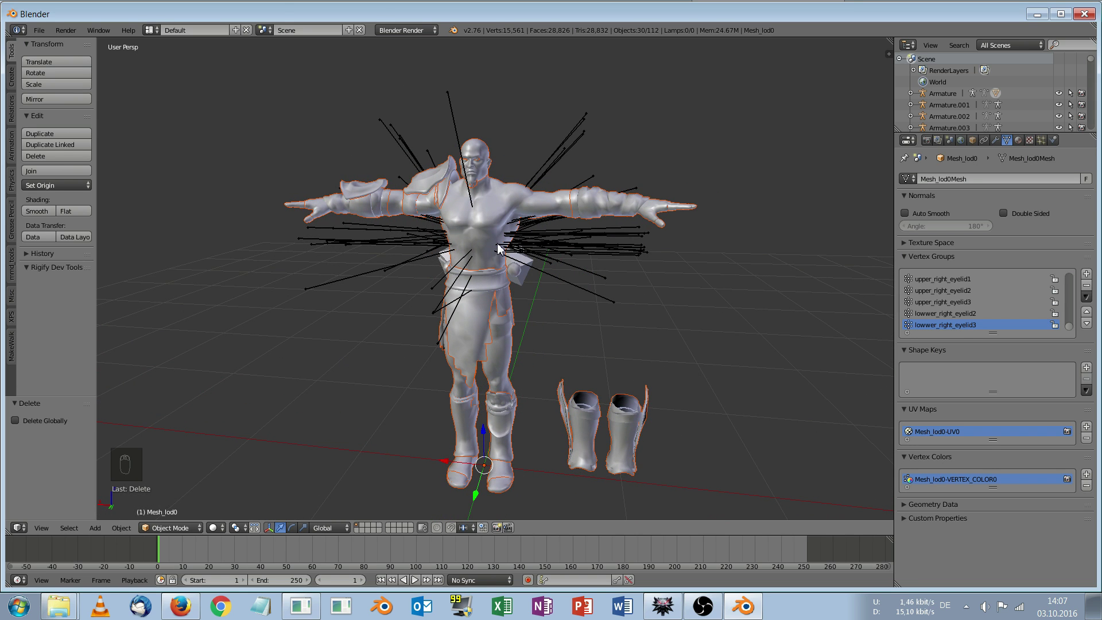
key("m")
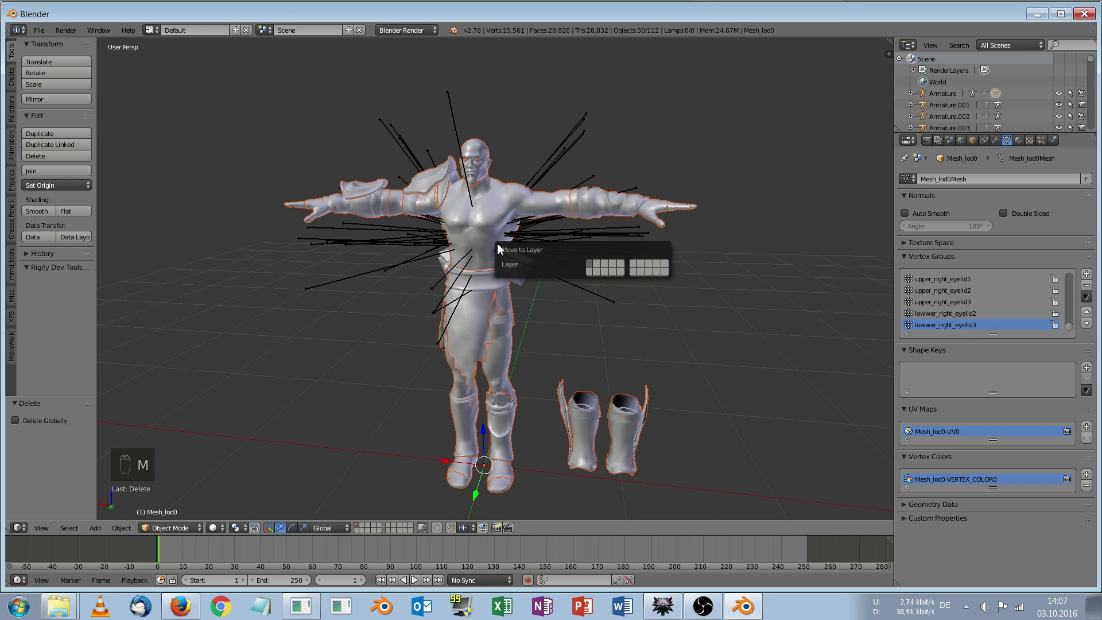
left_click(600, 266)
Show only the second layer holding the Kratos model
scroll(620, 315, "up", 4)
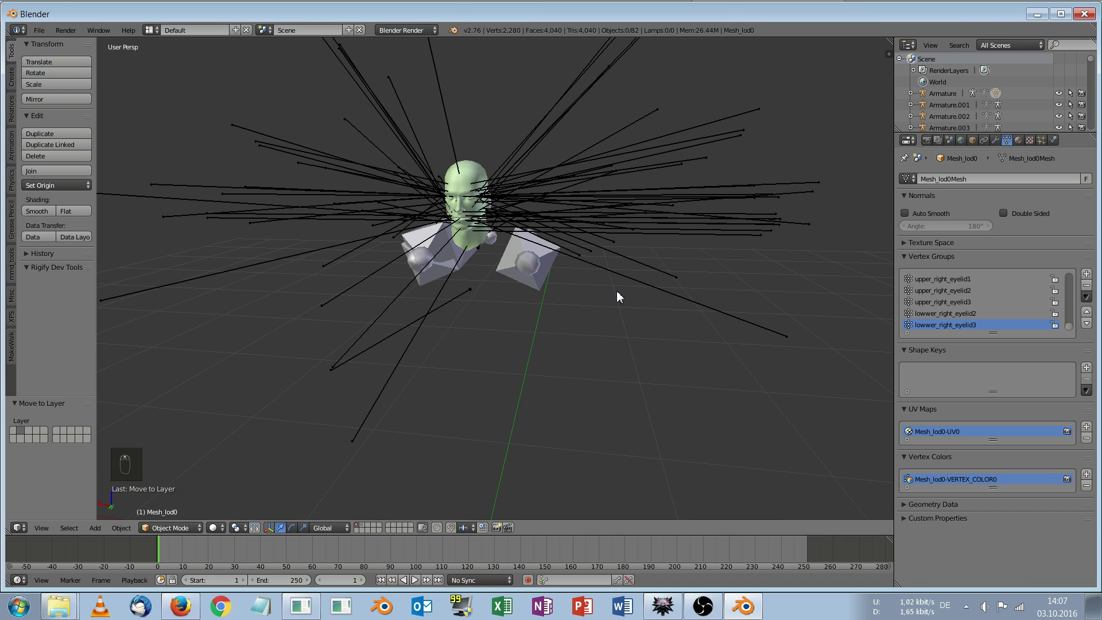
left_click(363, 527)
scroll(448, 263, "down", 4)
scroll(472, 257, "up", 2)
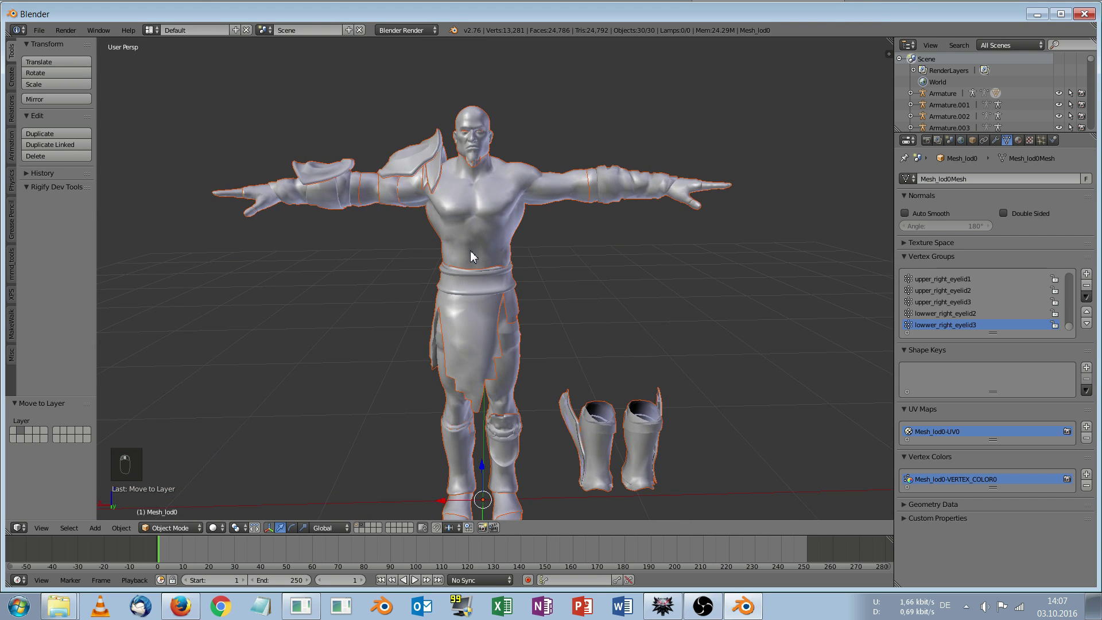
middle_click_drag(470, 257, 461, 256)
scroll(462, 256, "down", 2)
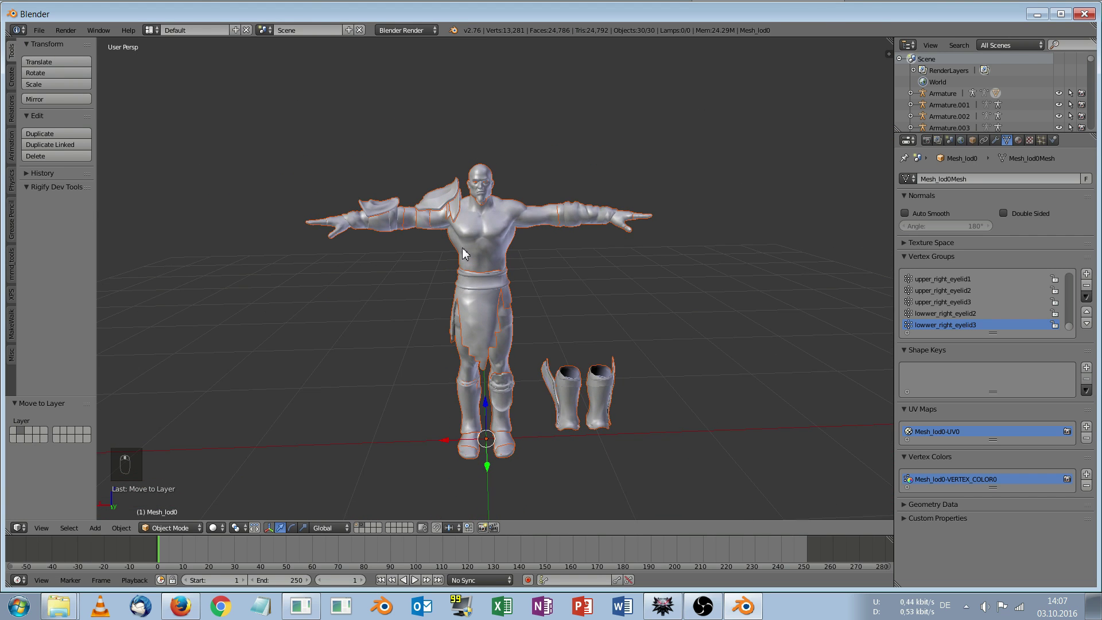
Delete the Kratos body, arm, leg and boot meshes below the head, keeping the head pieces
key("a")
key("b")
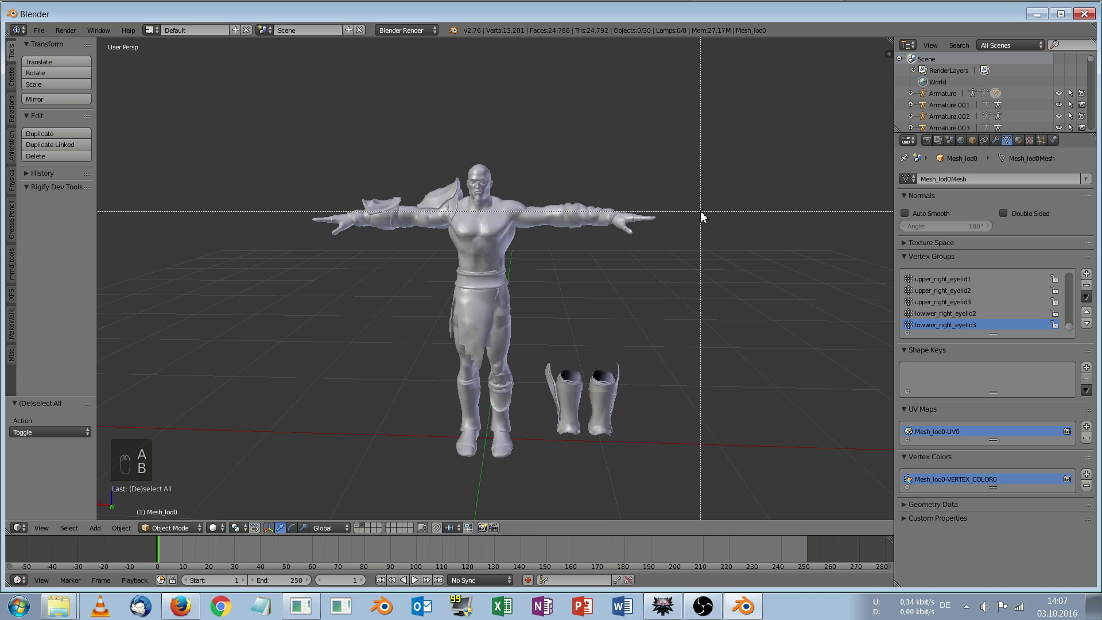
left_click_drag(706, 205, 228, 476)
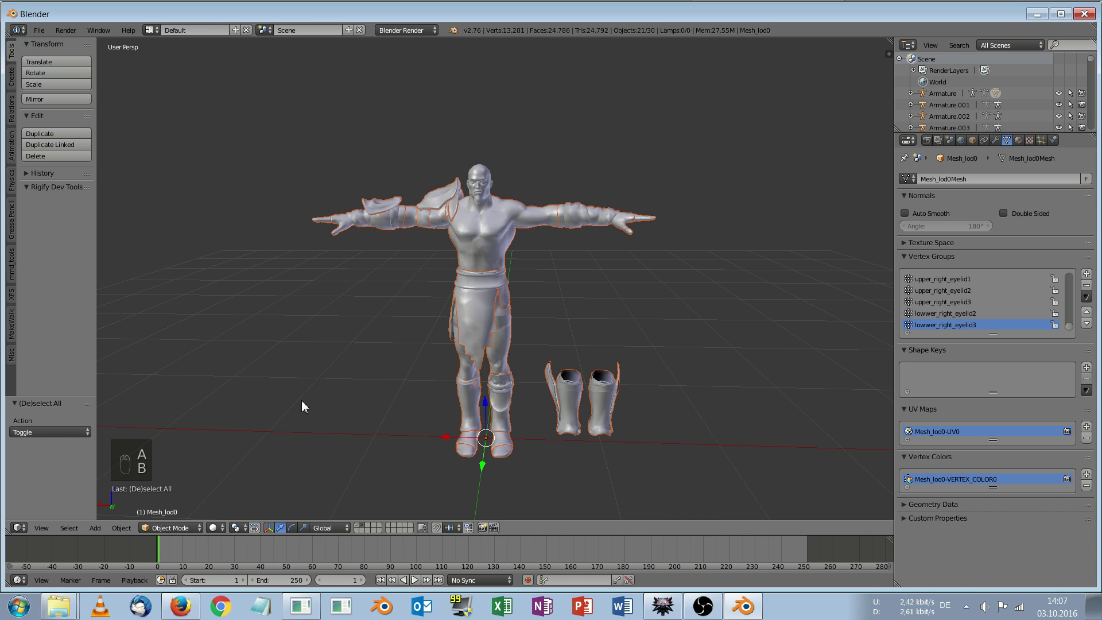
key("Delete")
left_click(303, 405)
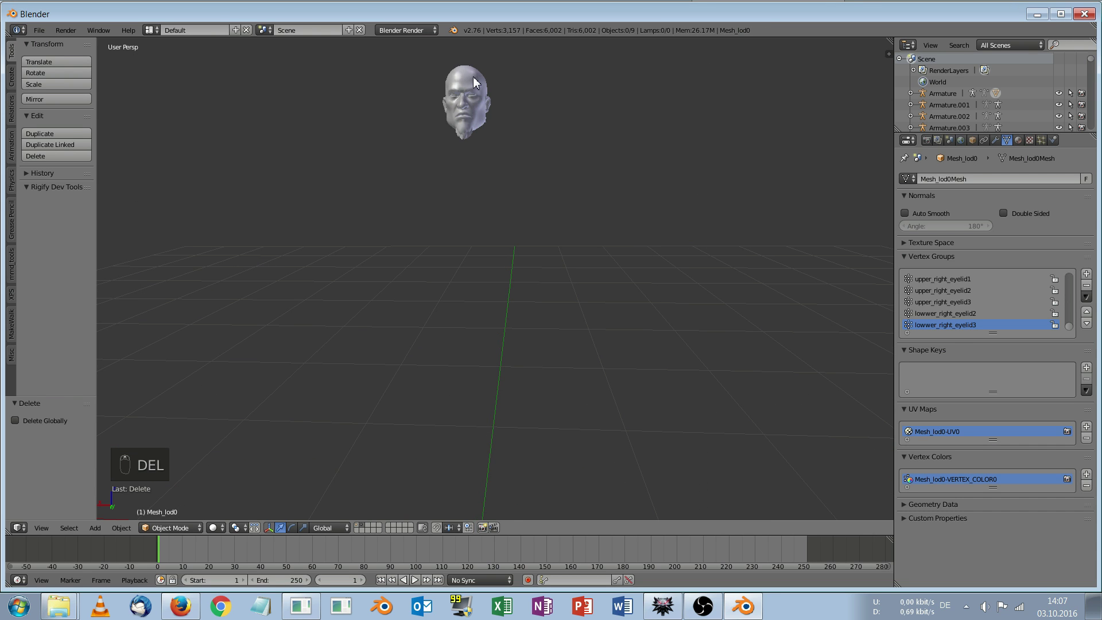
Isolate the Kratos head mesh by hiding it, deleting the remaining pieces around it, and unhiding it
right_click(470, 77)
key("h")
key("a")
key("b")
left_click_drag(439, 75, 615, 229)
key("Delete")
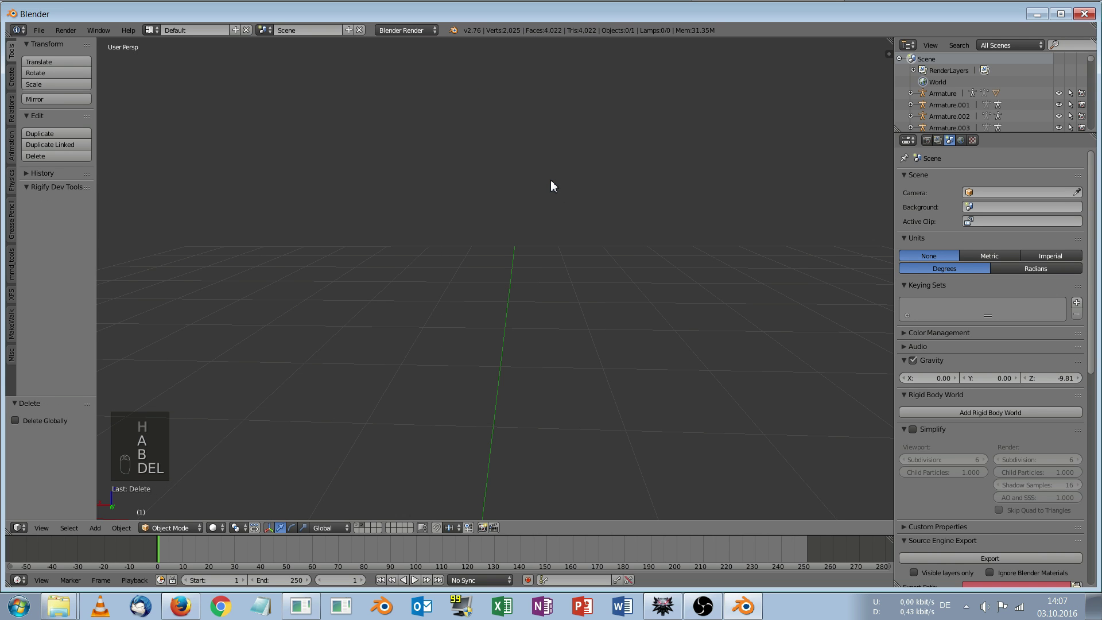
key("alt+h")
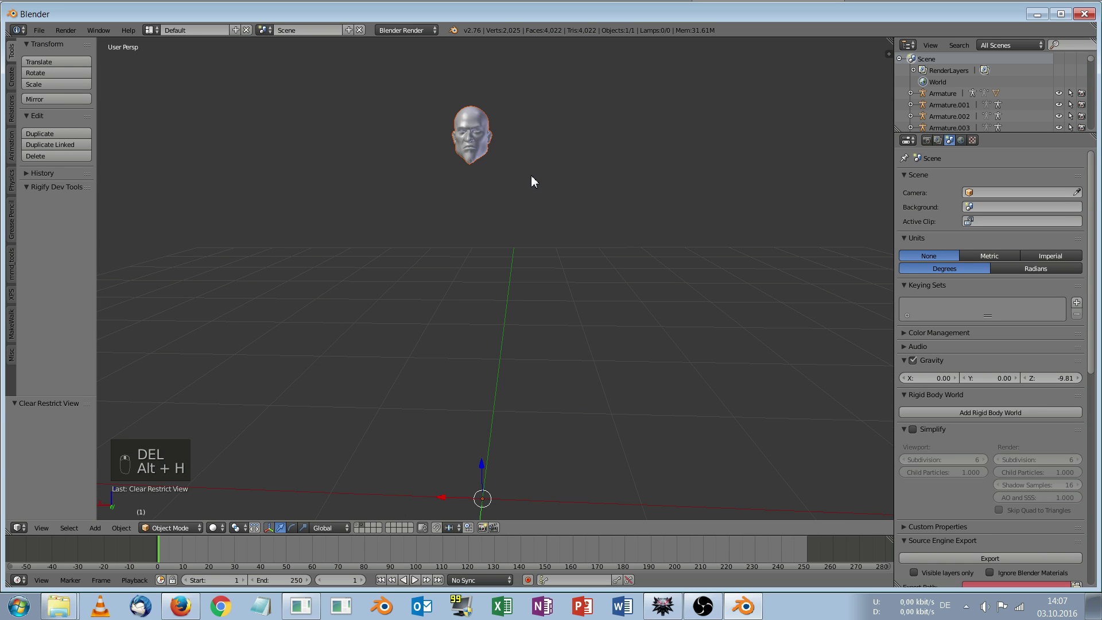
Move the Kratos head to the first layer and show that layer with Geralt's head and armatures
middle_click_drag(532, 176, 540, 212, "shift")
scroll(540, 212, "up", 1)
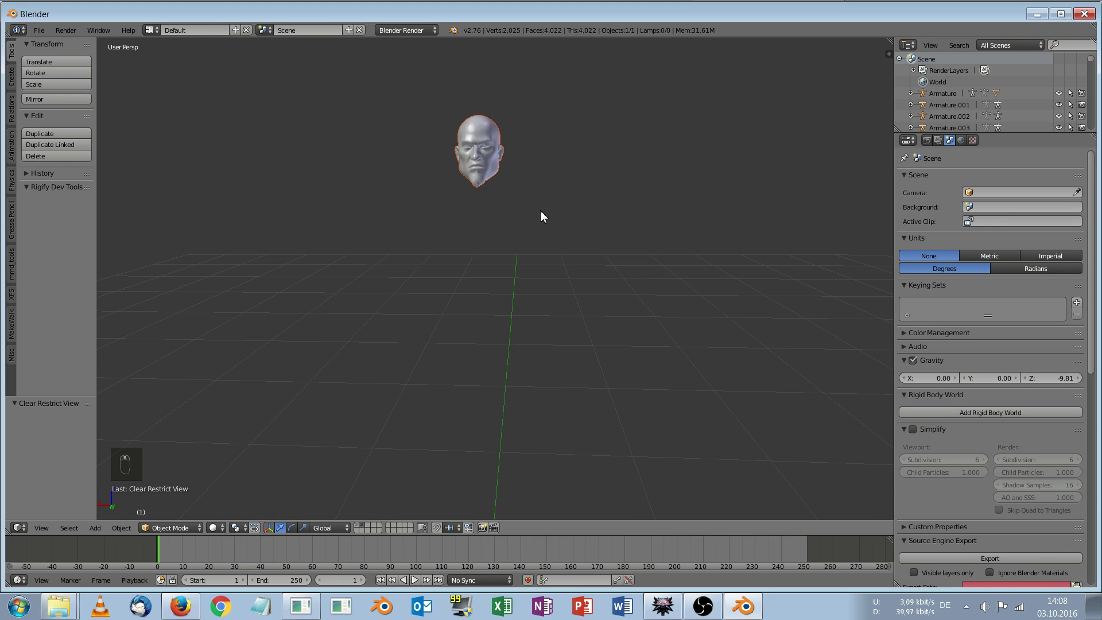
scroll(534, 227, "down", 1)
key("m")
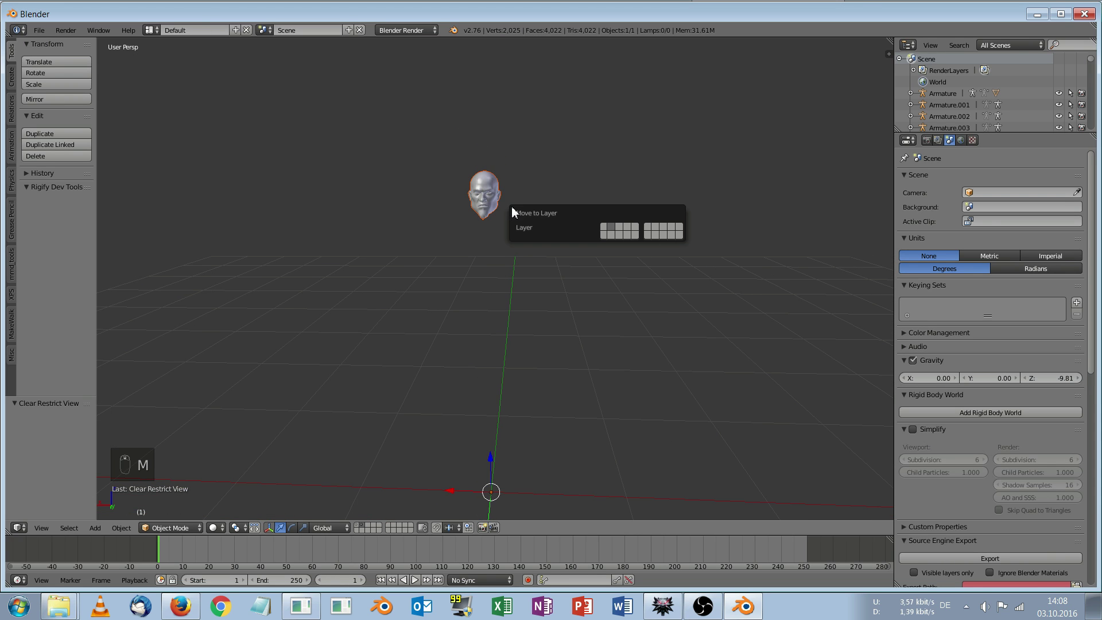
left_click(605, 230)
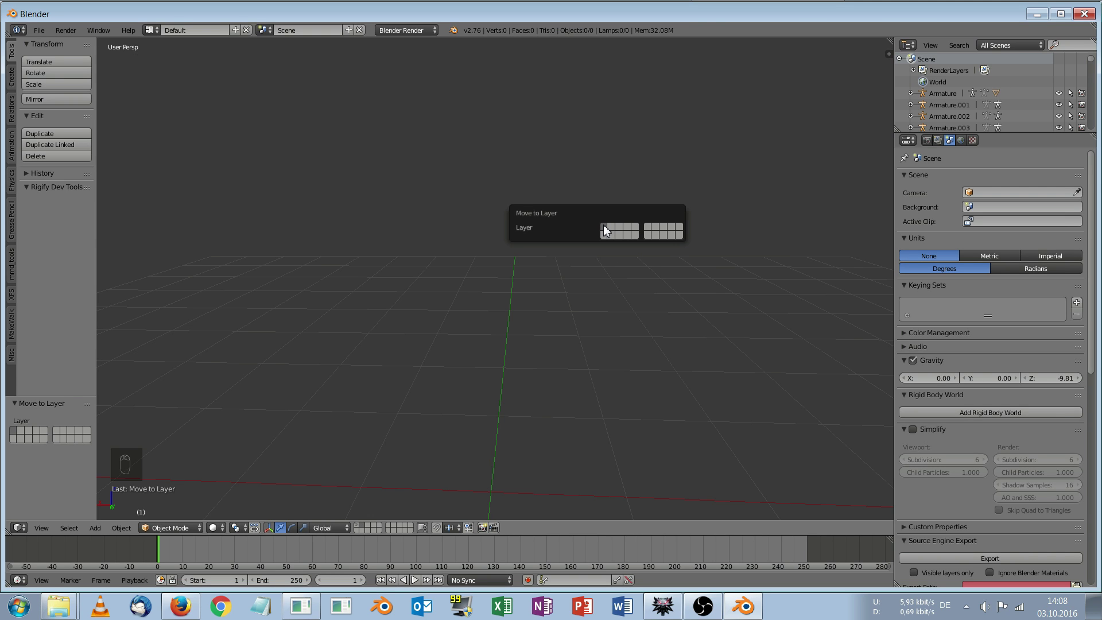
left_click(356, 523)
scroll(494, 216, "up", 5)
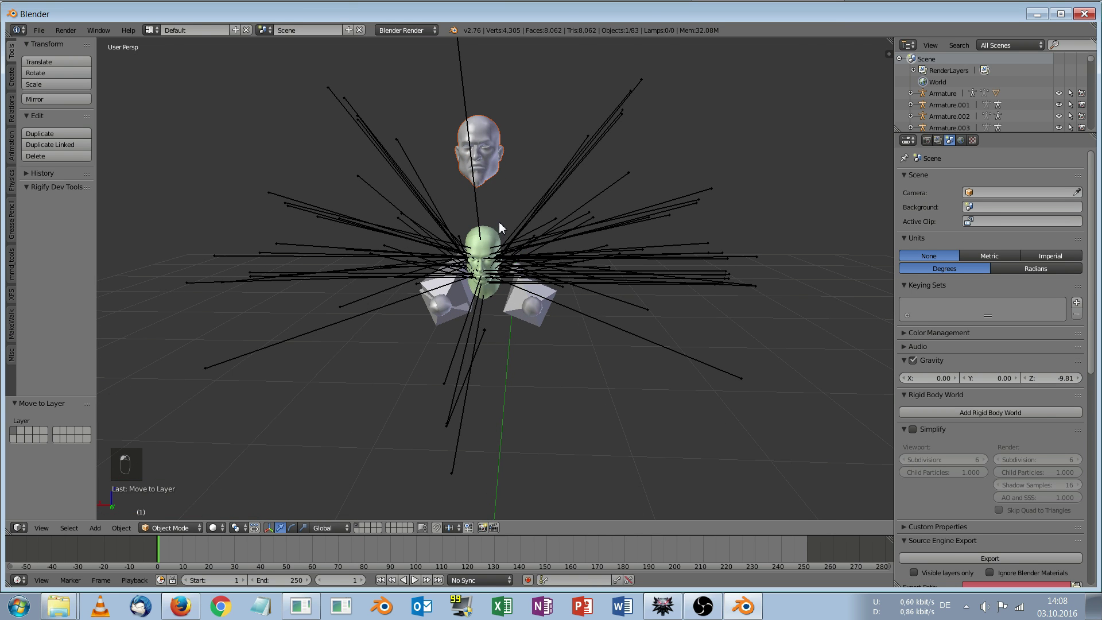
scroll(493, 216, "up", 2)
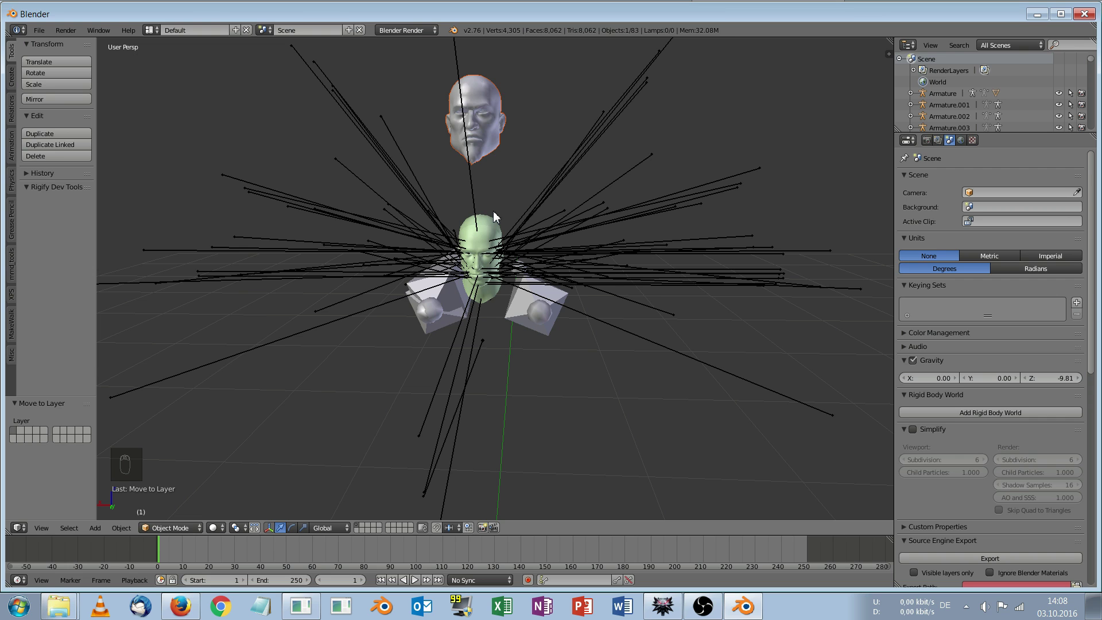
In front orthographic view, move the Kratos head mesh43 down about 0.446 along Z onto Geralt's head
key("KP_1")
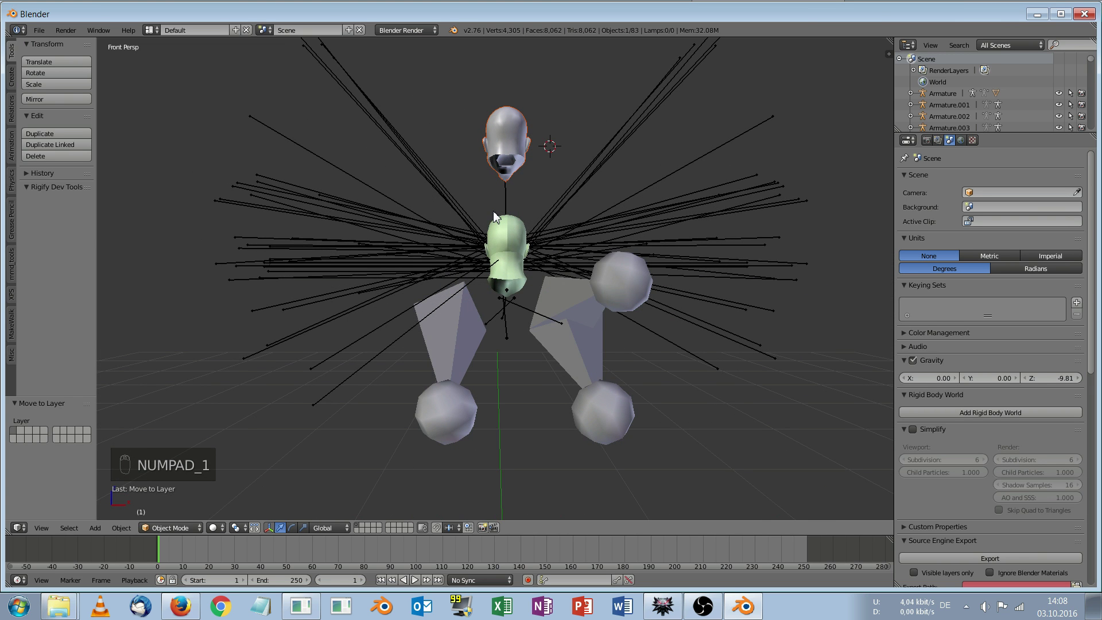
key("KP_3")
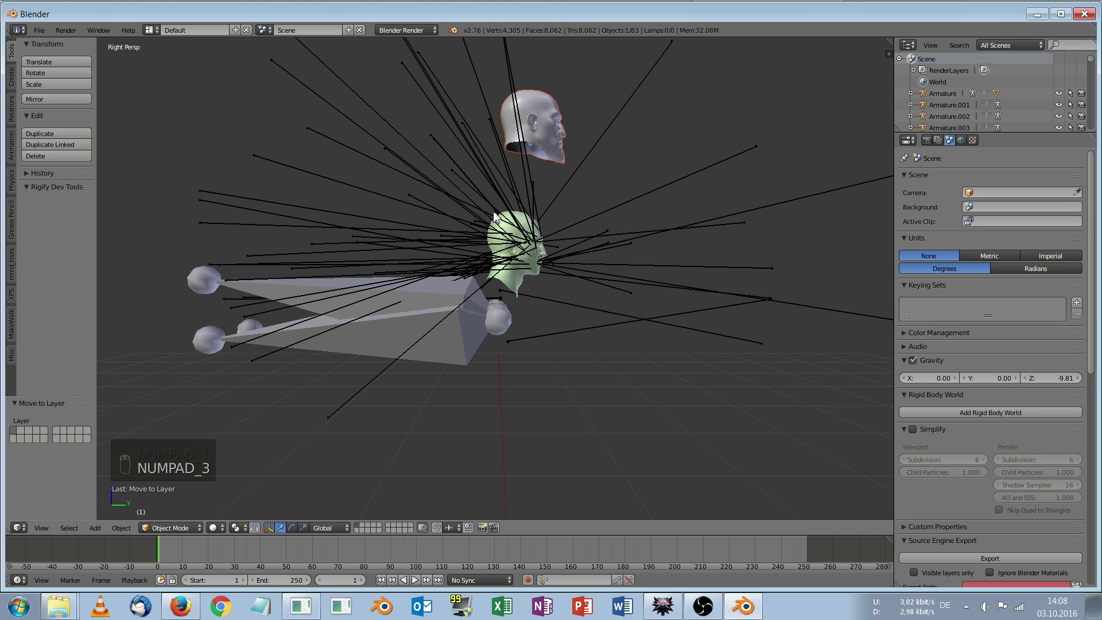
key("KP_7")
key("KP_1")
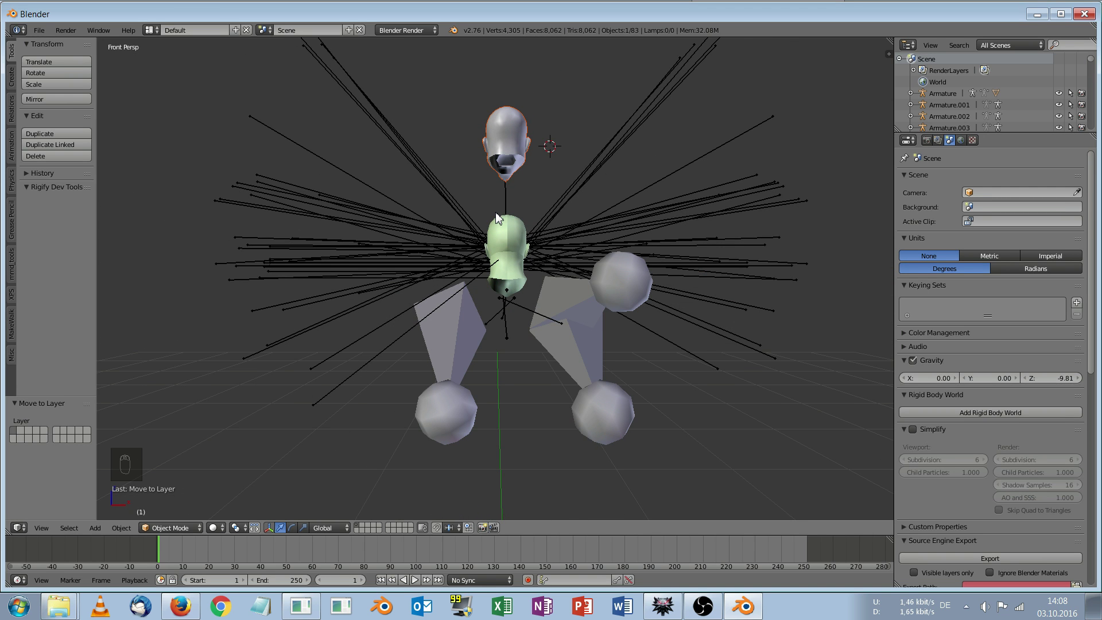
key("KP_5")
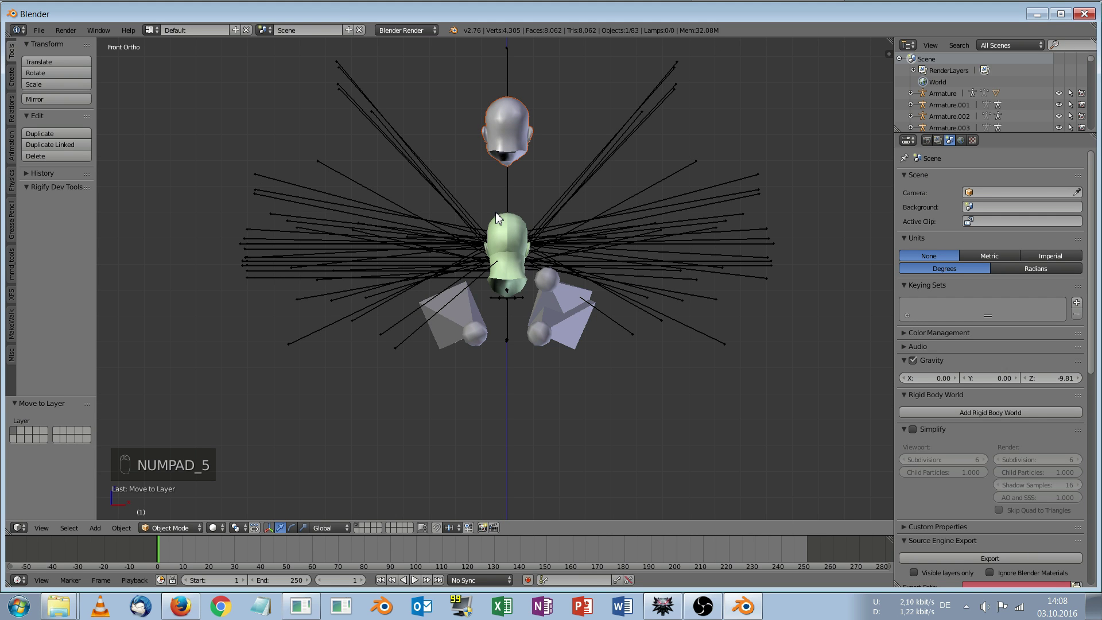
middle_click_drag(502, 210, 497, 248, "shift")
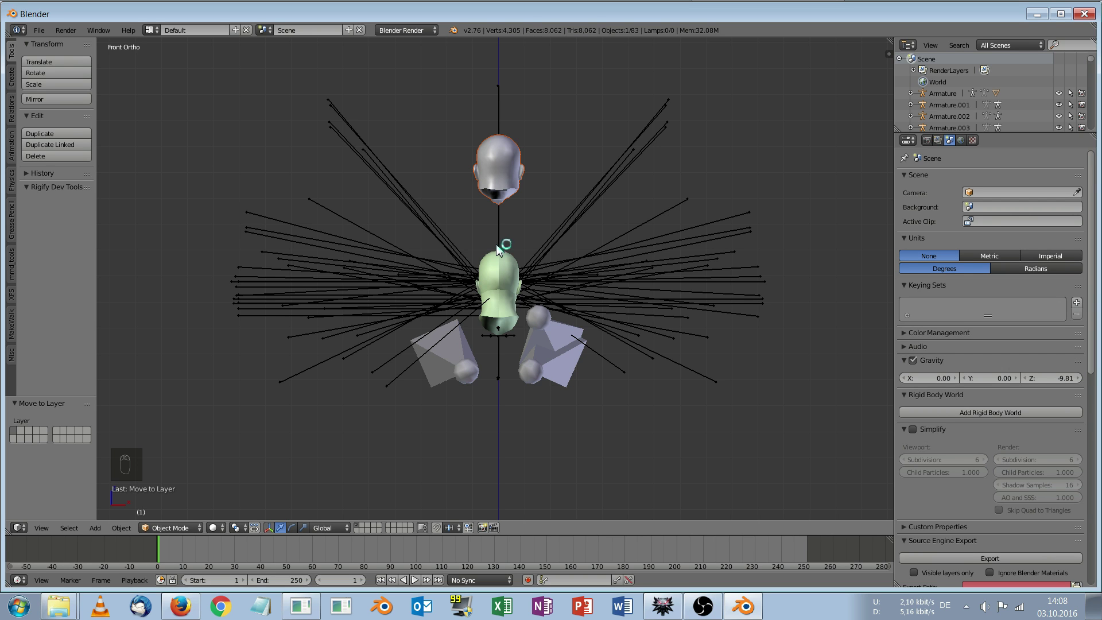
scroll(526, 143, "up", 2)
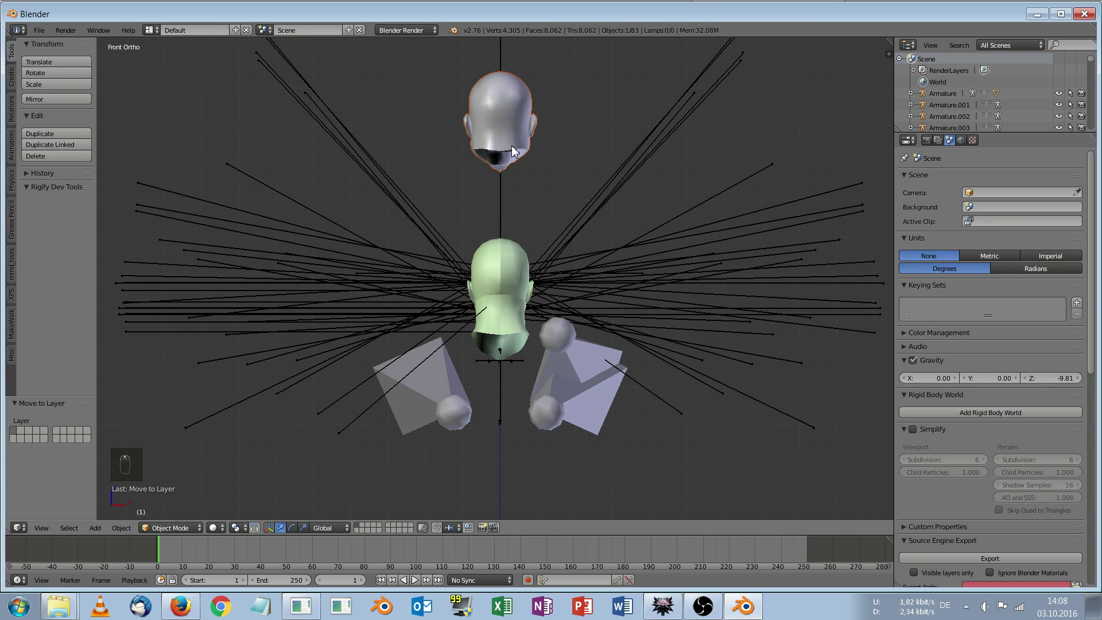
right_click(509, 132)
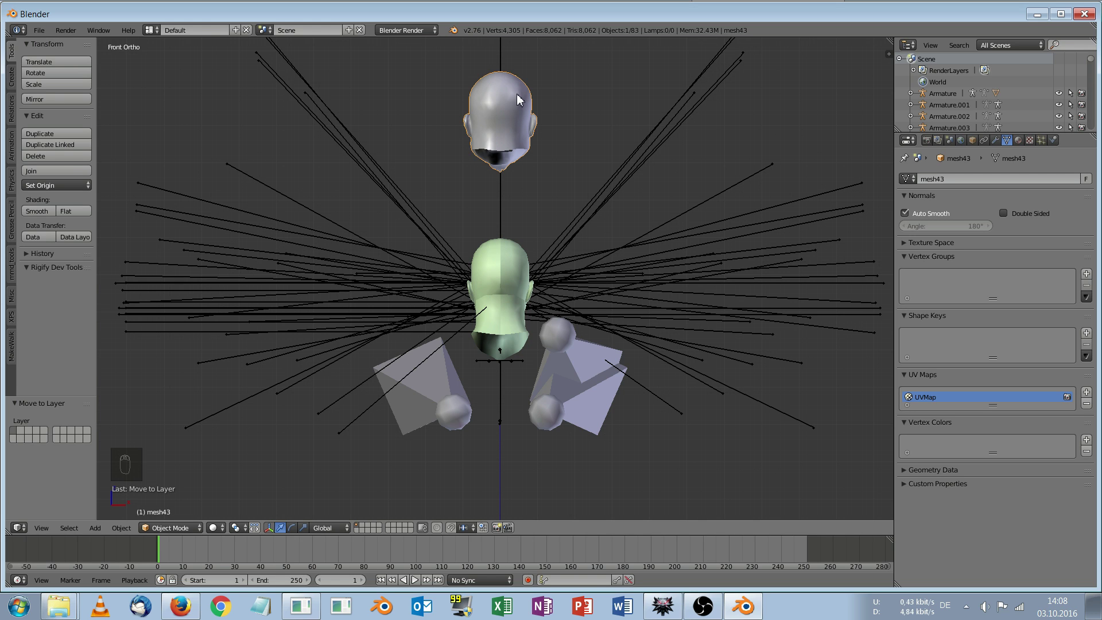
key("g")
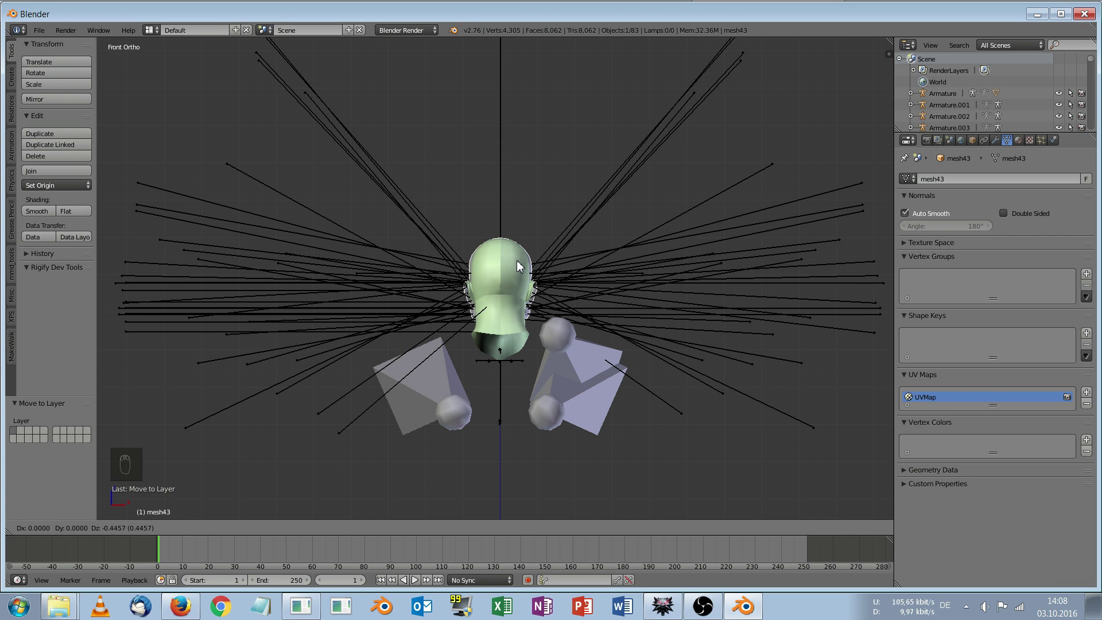
left_click(518, 265)
In right orthographic view, move the Kratos head about -0.064 along Y to line up with Geralt's face
key("KP_3")
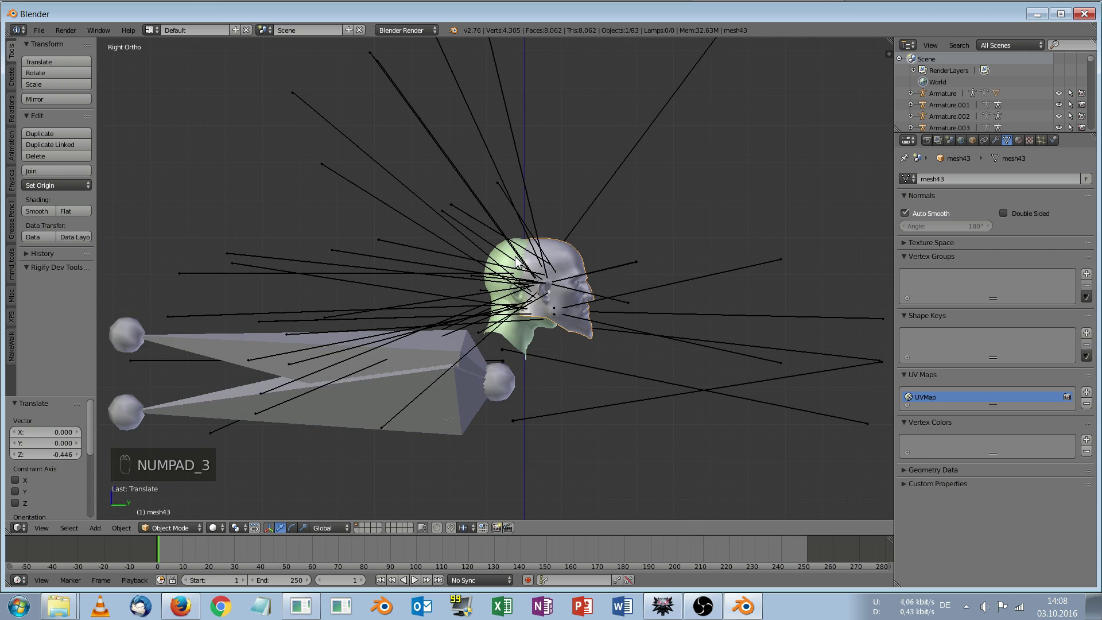
scroll(511, 265, "up", 5)
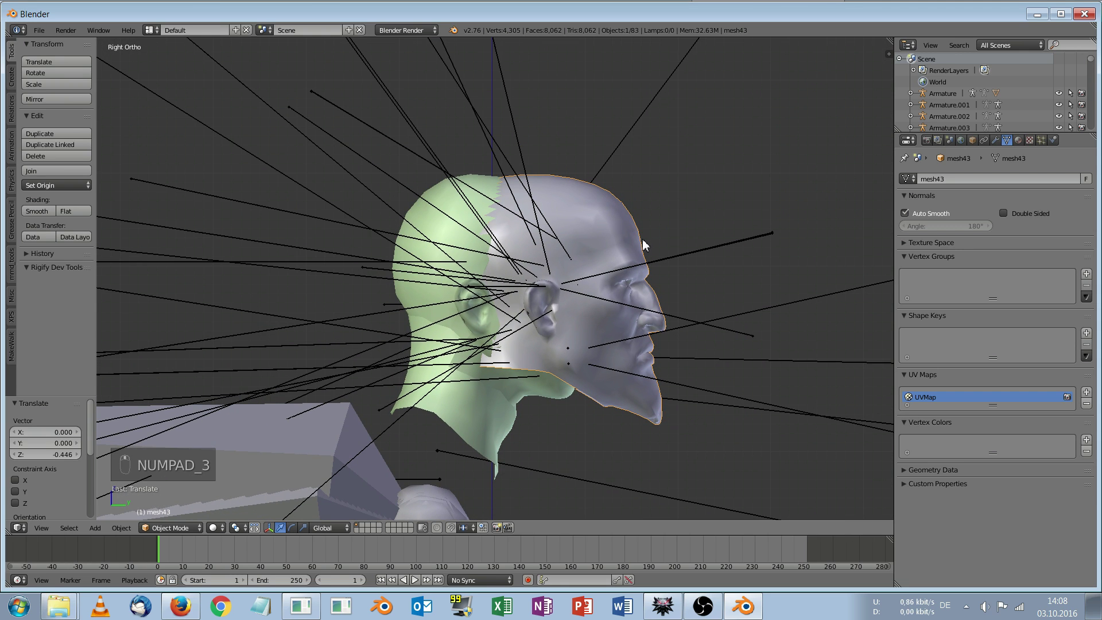
key("g")
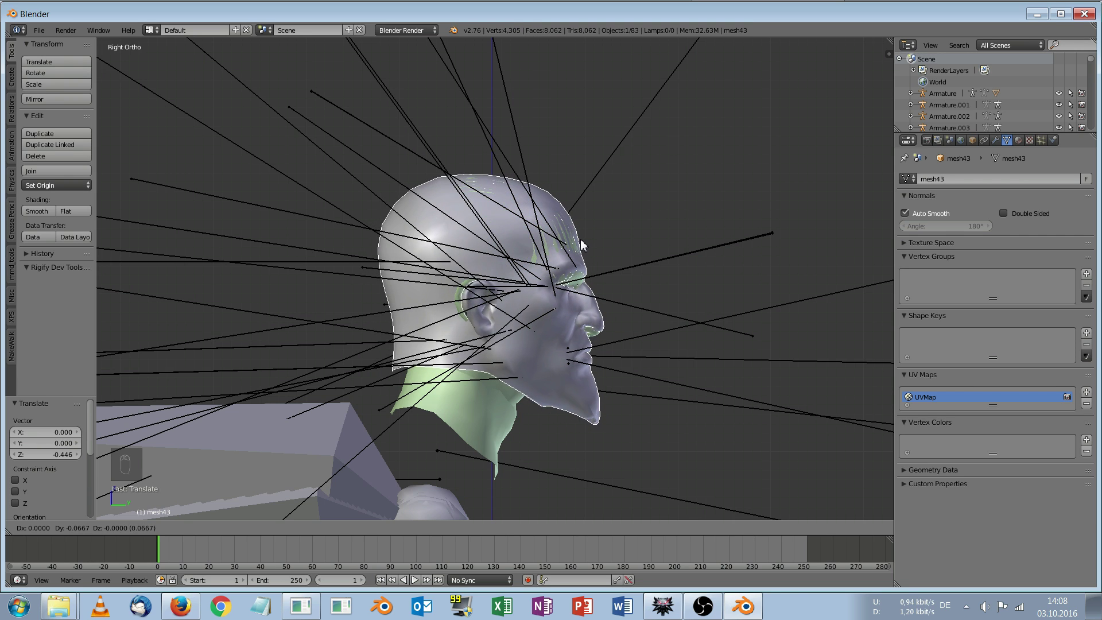
left_click(585, 246)
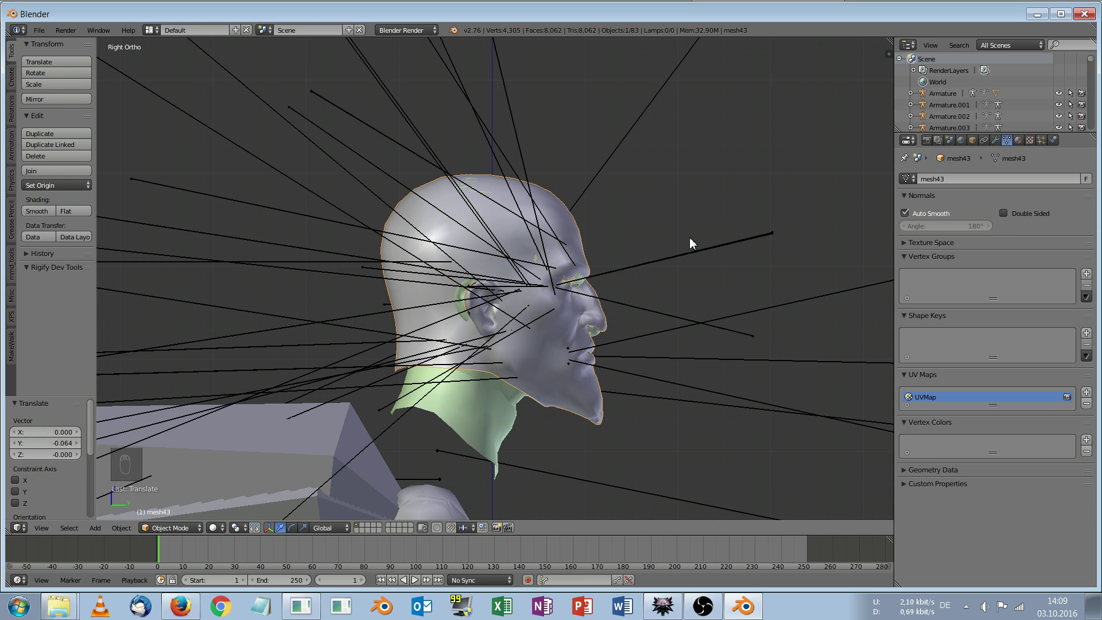
Scale the whole Kratos head mesh to about 0.924 along Y in Edit Mode, then return to Object Mode
key("Tab")
scroll(683, 247, "up", 2)
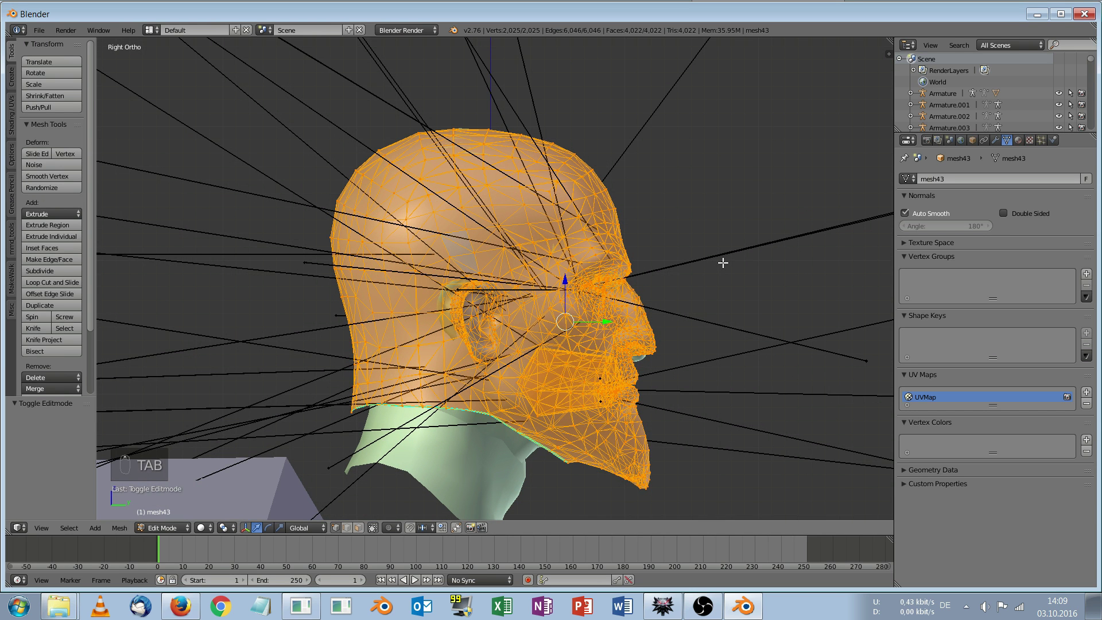
key("s")
key("y")
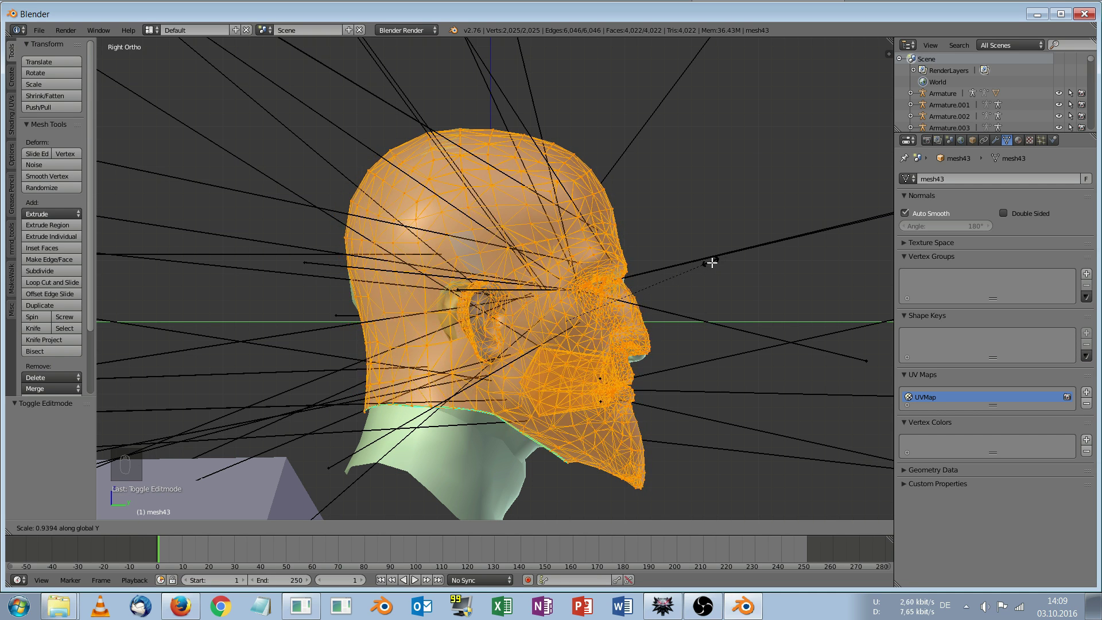
left_click(709, 262)
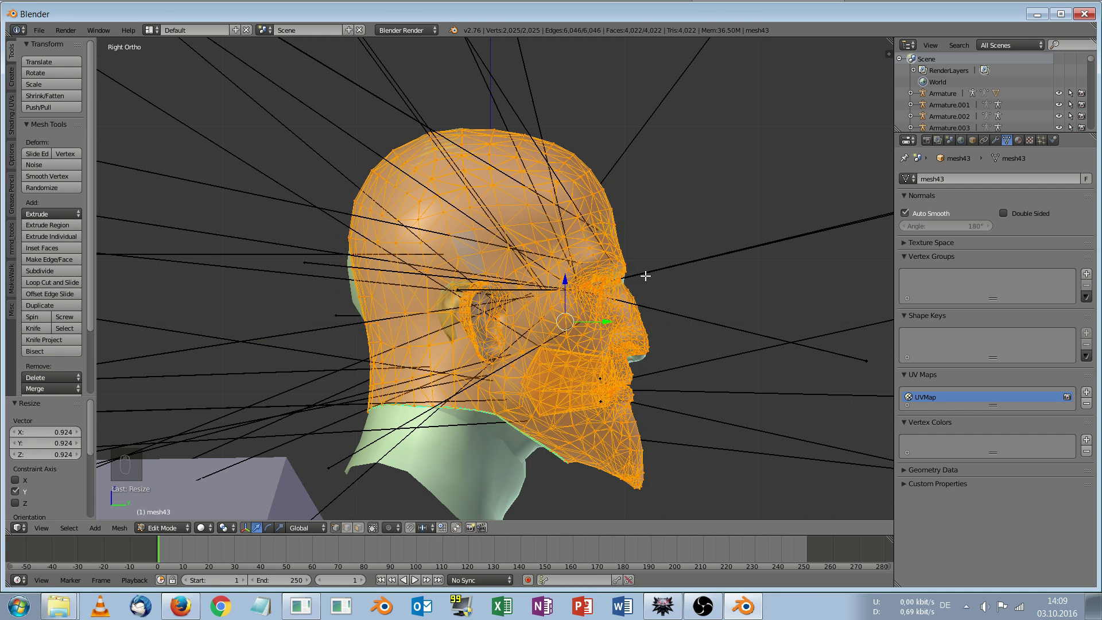
key("Tab")
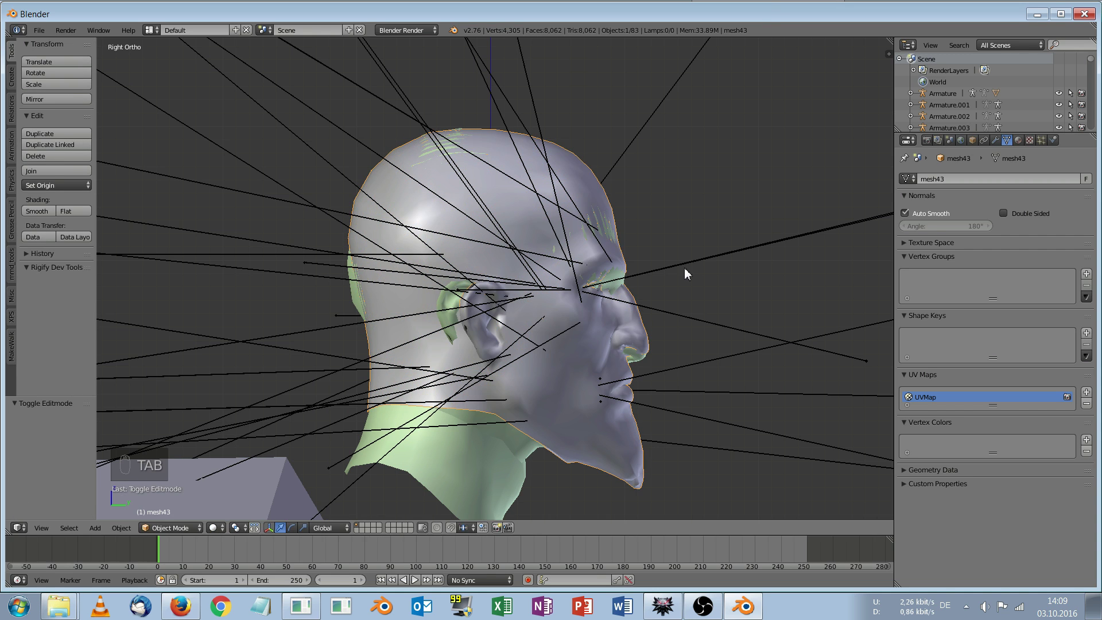
Nudge the Kratos head about -0.003 along both Y and Z and check its overlap with Geralt's head
key("g")
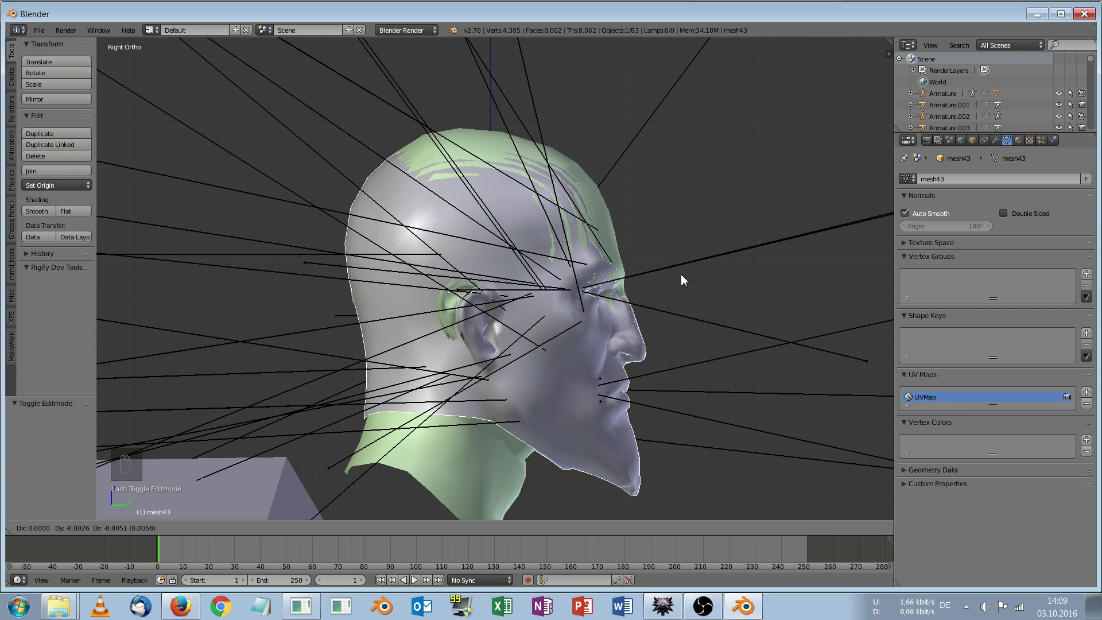
left_click(680, 271)
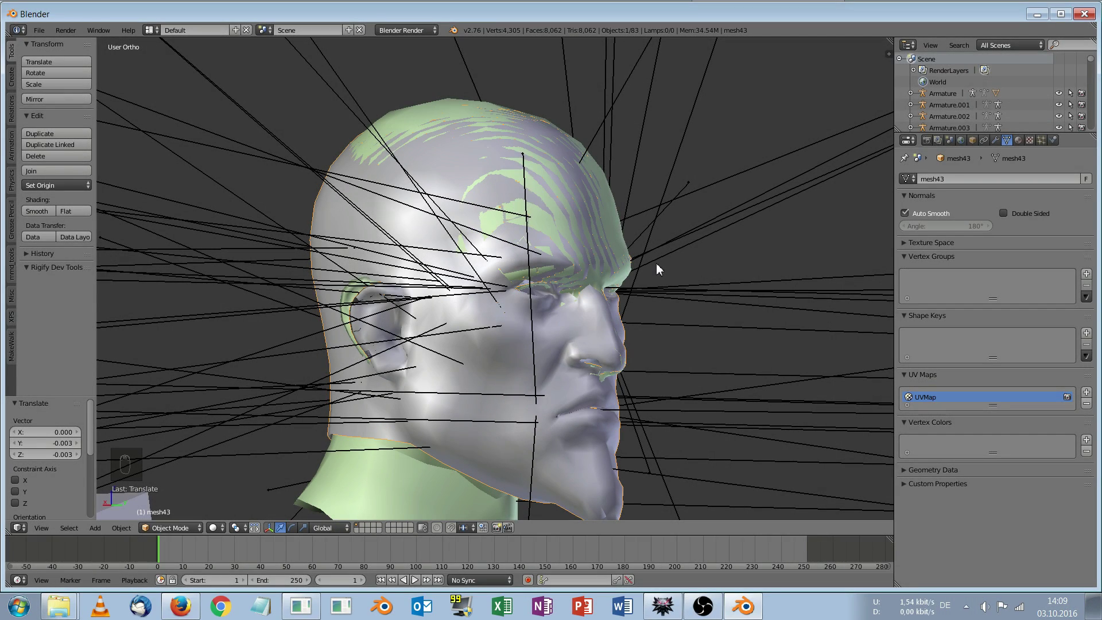
middle_click_drag(656, 263, 546, 240)
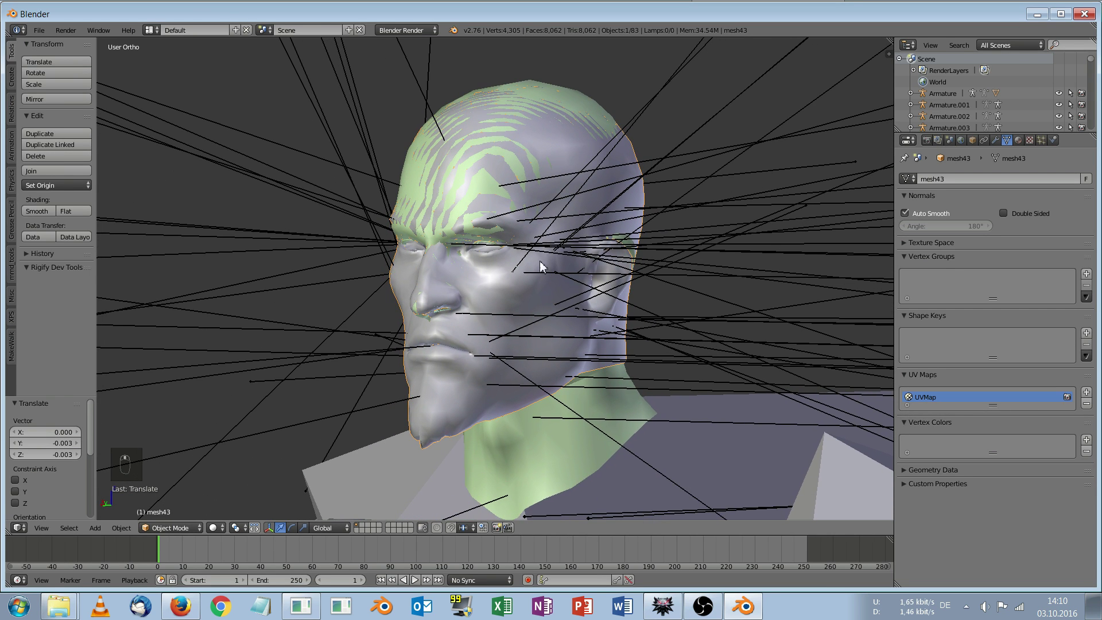
scroll(539, 267, "up", 2)
scroll(538, 268, "down", 1)
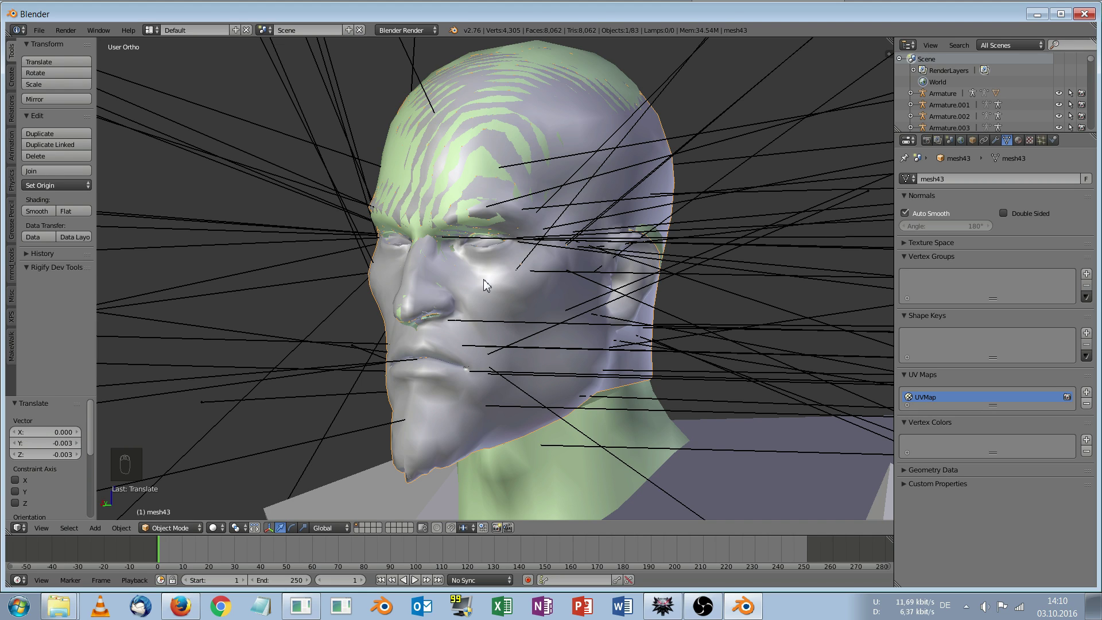
mouse_move(484, 279)
middle_mouse_down()
mouse_move(527, 284)
mouse_move(511, 268)
mouse_move(453, 288)
mouse_move(479, 289)
middle_mouse_up()
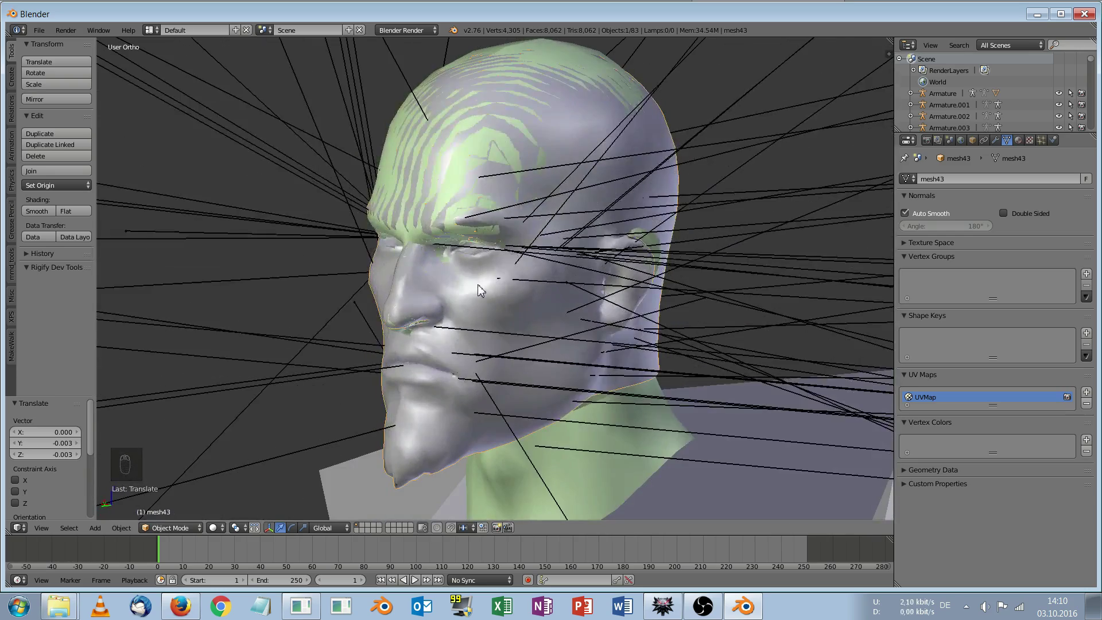
Open Geralt's head mesh Mesh_lod0 in Edit Mode and inspect its topology around the nose and mouth
scroll(486, 289, "up", 1)
right_click(485, 289)
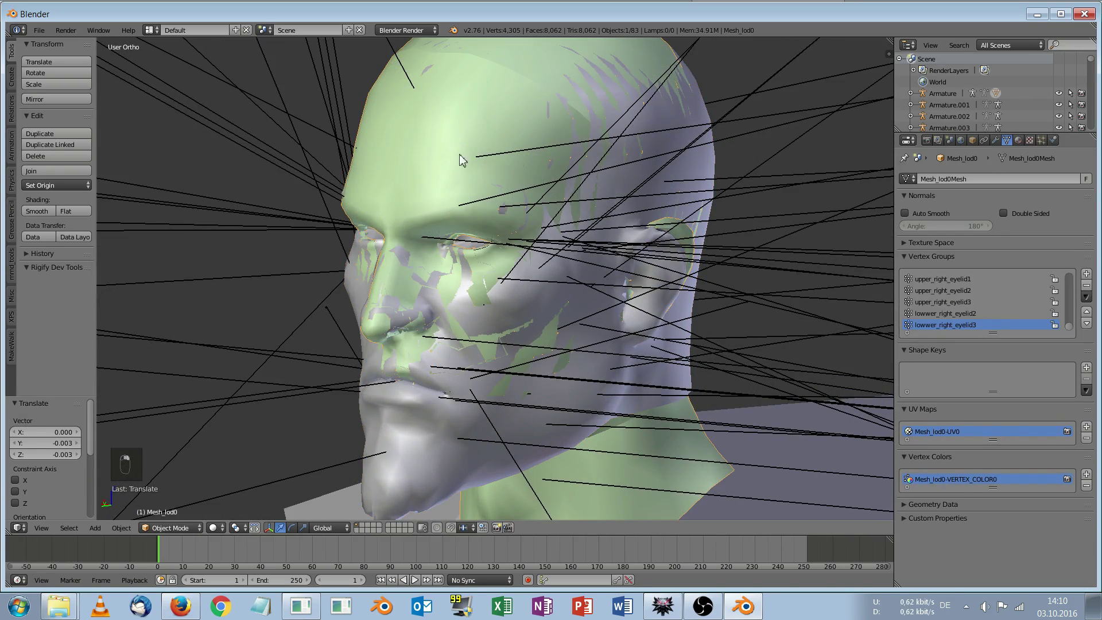
key("Tab")
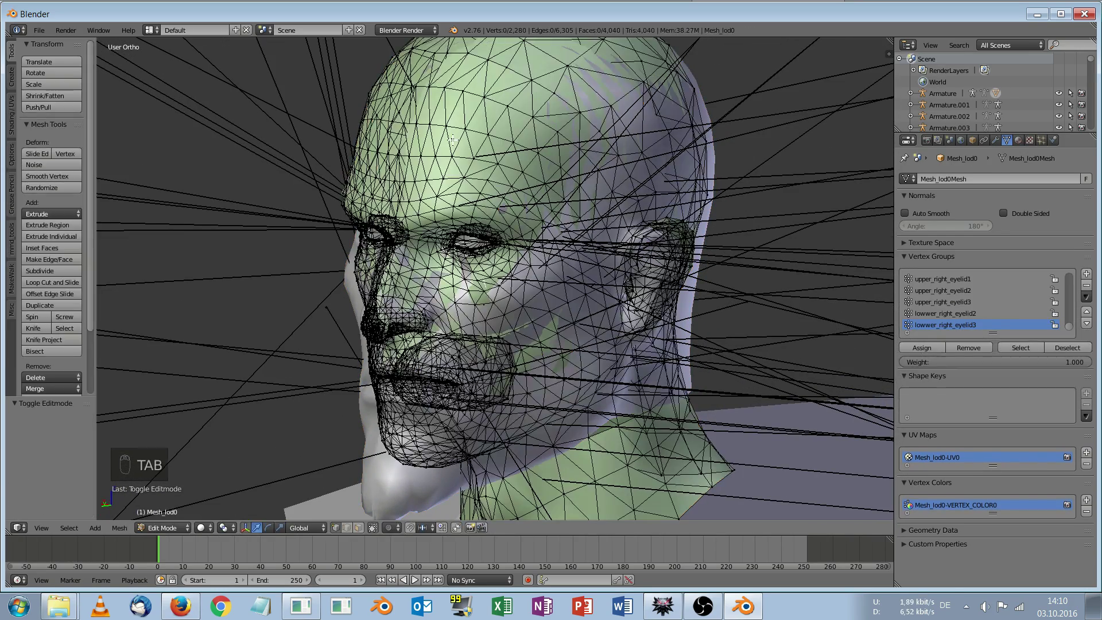
middle_click_drag(453, 143, 476, 127)
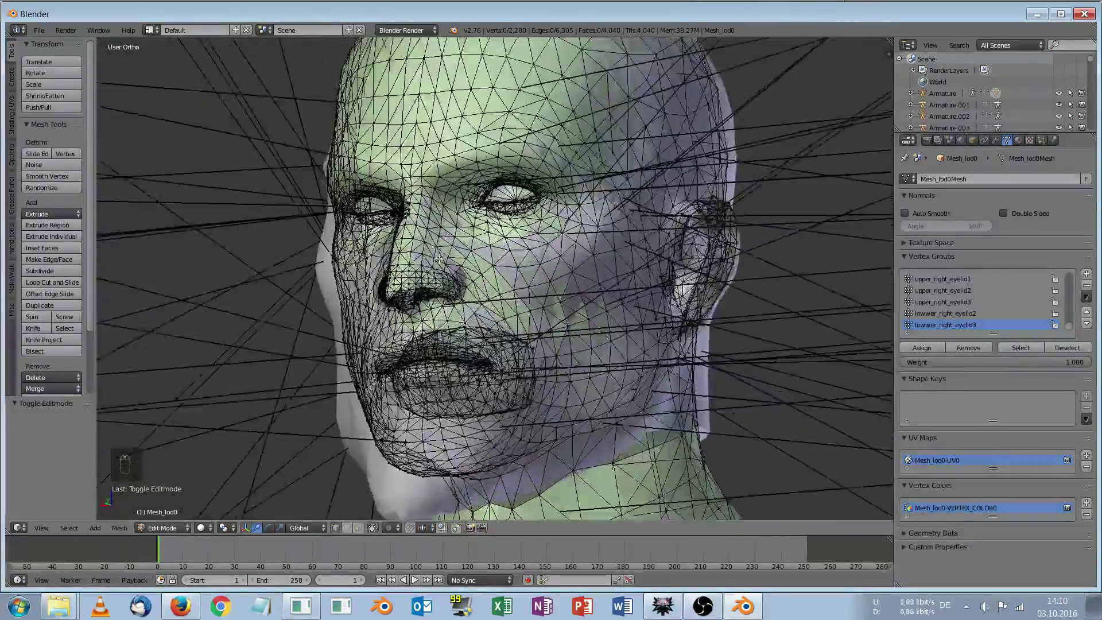
scroll(435, 411, "up", 3)
scroll(435, 411, "up", 2)
scroll(382, 375, "down", 1)
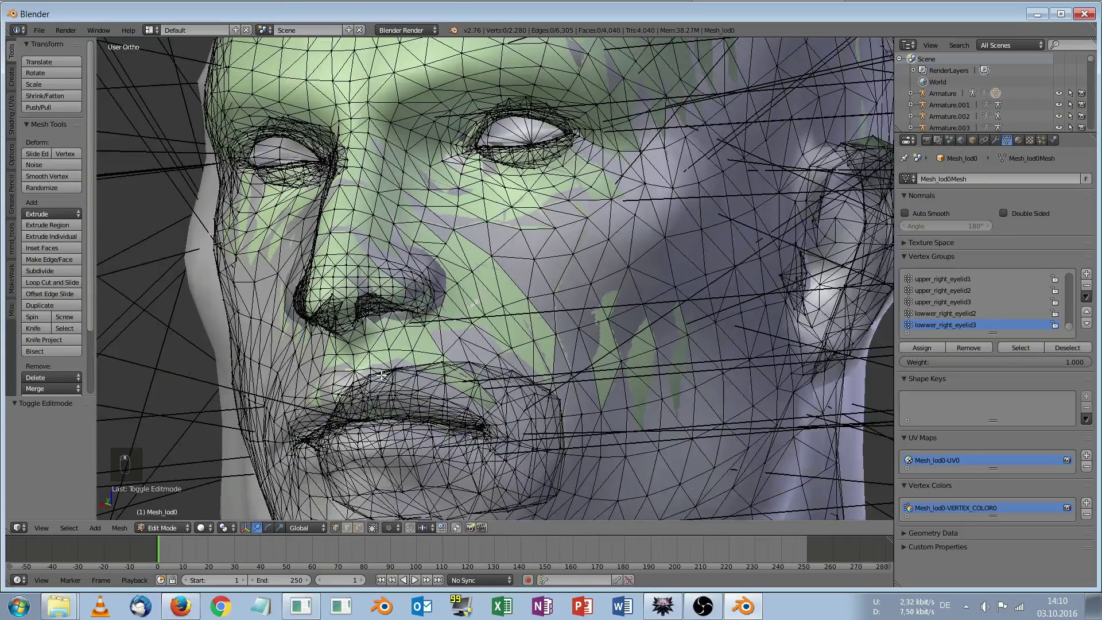
Leave Geralt's mesh and examine the Kratos head's topology in Edit Mode and its surface in Object Mode
scroll(416, 385, "down", 3)
key("Tab")
right_click(543, 378)
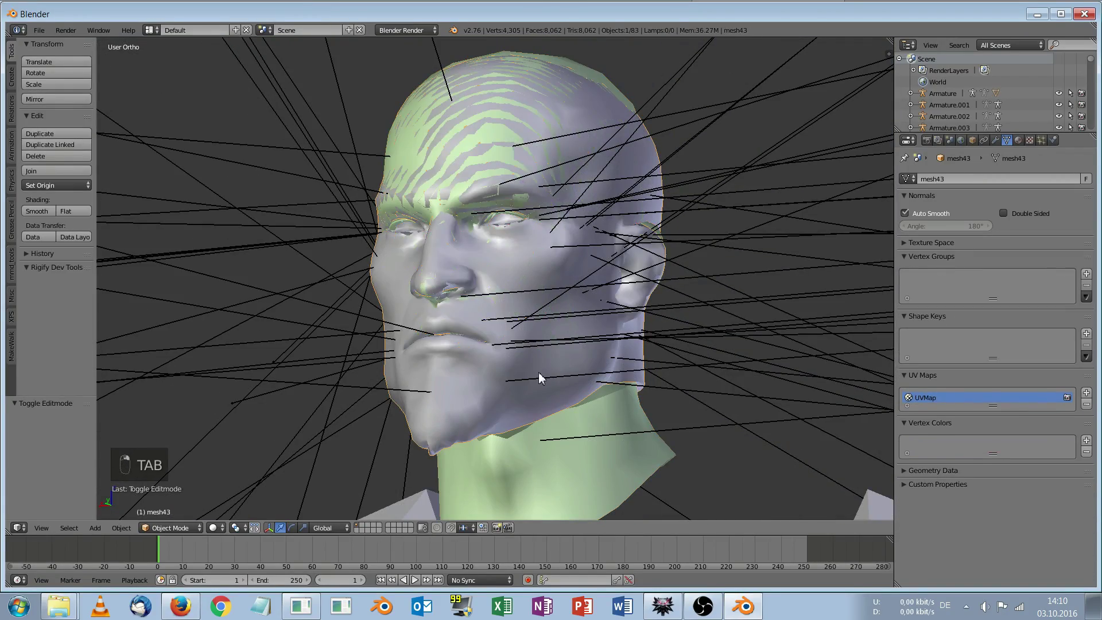
key("Tab")
scroll(528, 333, "up", 2)
middle_click_drag(528, 333, 478, 314)
scroll(435, 342, "up", 3)
scroll(435, 342, "down", 2)
scroll(470, 355, "up", 2)
scroll(470, 355, "down", 3)
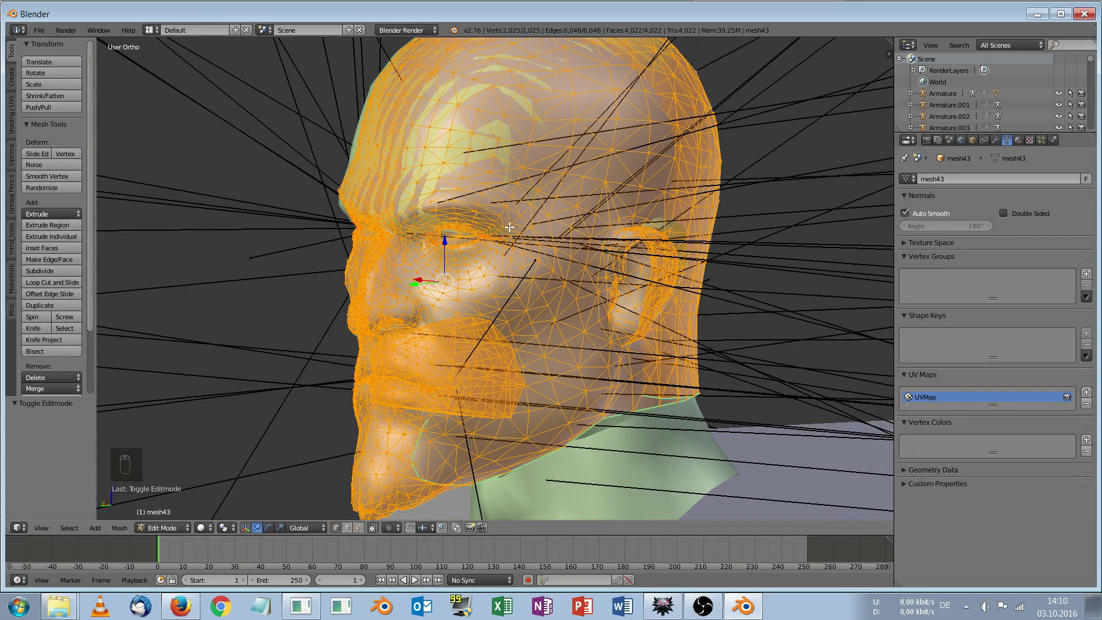
scroll(511, 228, "down", 2)
scroll(510, 230, "up", 4)
key("Tab")
scroll(510, 231, "down", 3)
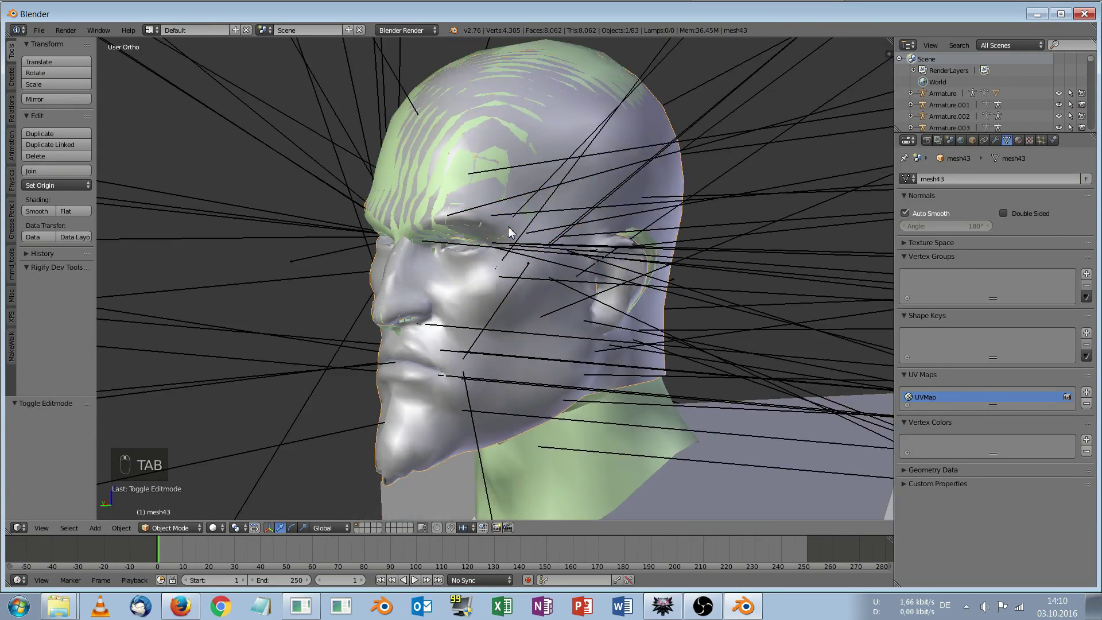
middle_click_drag(511, 232, 536, 236)
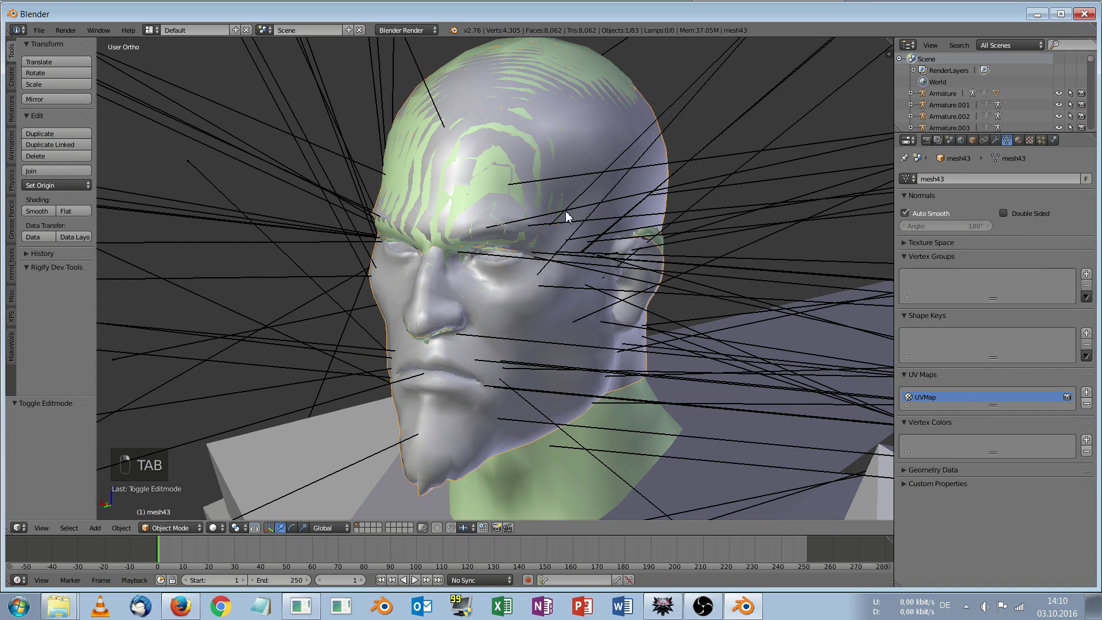
Try subdividing the whole Kratos head mesh with one cut, undo the subdivision and return to Object Mode
key("Tab")
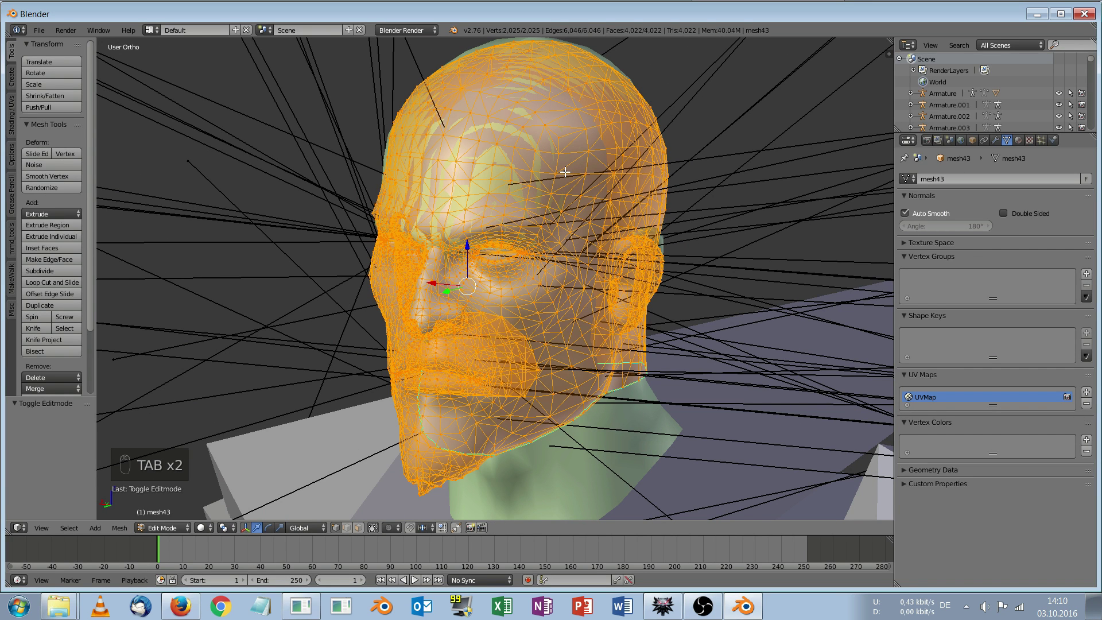
key("w")
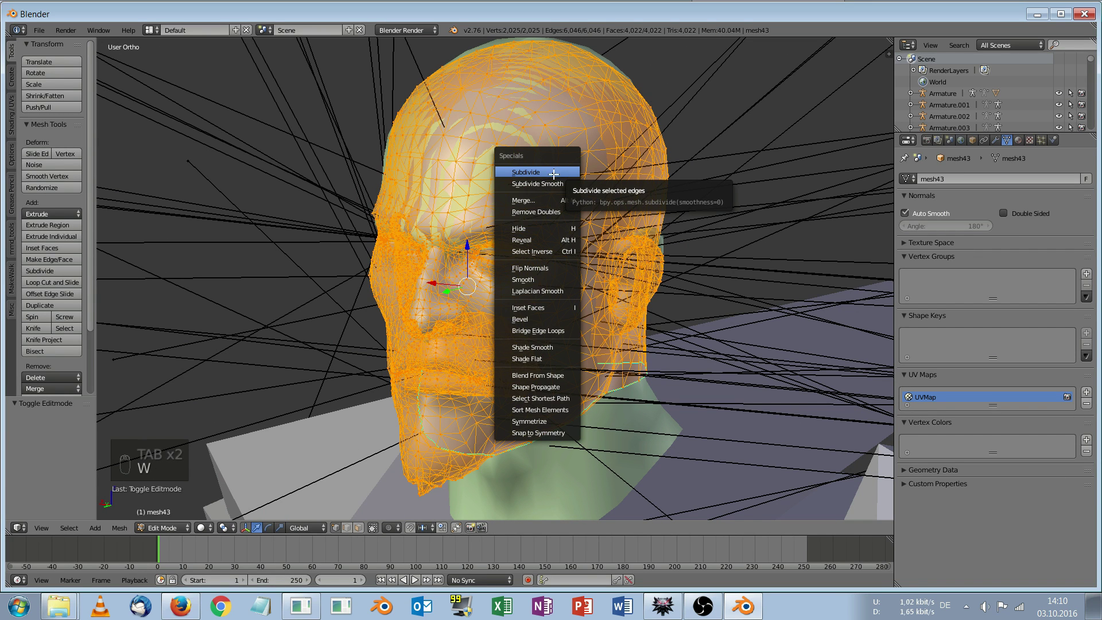
left_click(553, 172)
middle_click_drag(553, 174, 513, 202)
middle_click_drag(575, 214, 492, 211)
scroll(491, 211, "up", 4)
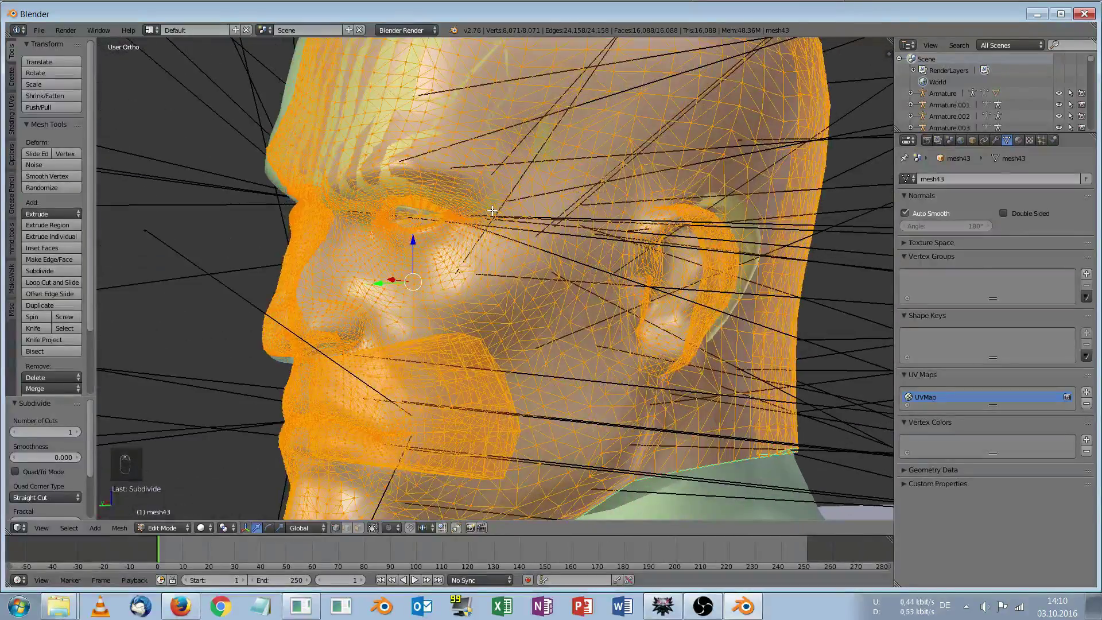
scroll(492, 210, "down", 5)
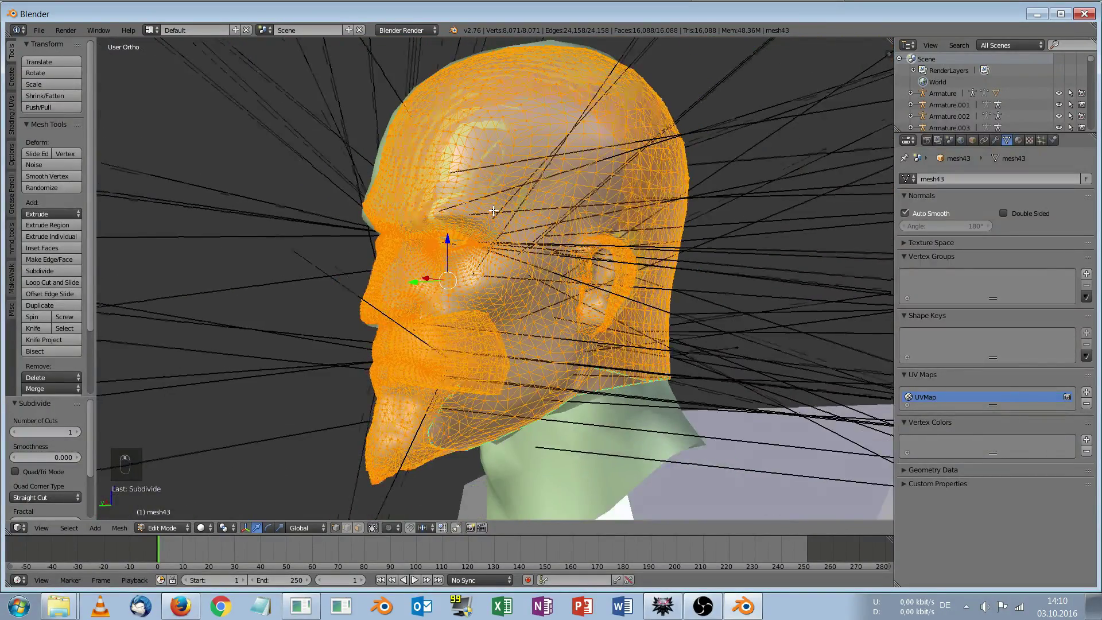
mouse_move(493, 210)
middle_mouse_down()
mouse_move(569, 215)
mouse_move(503, 219)
middle_mouse_up()
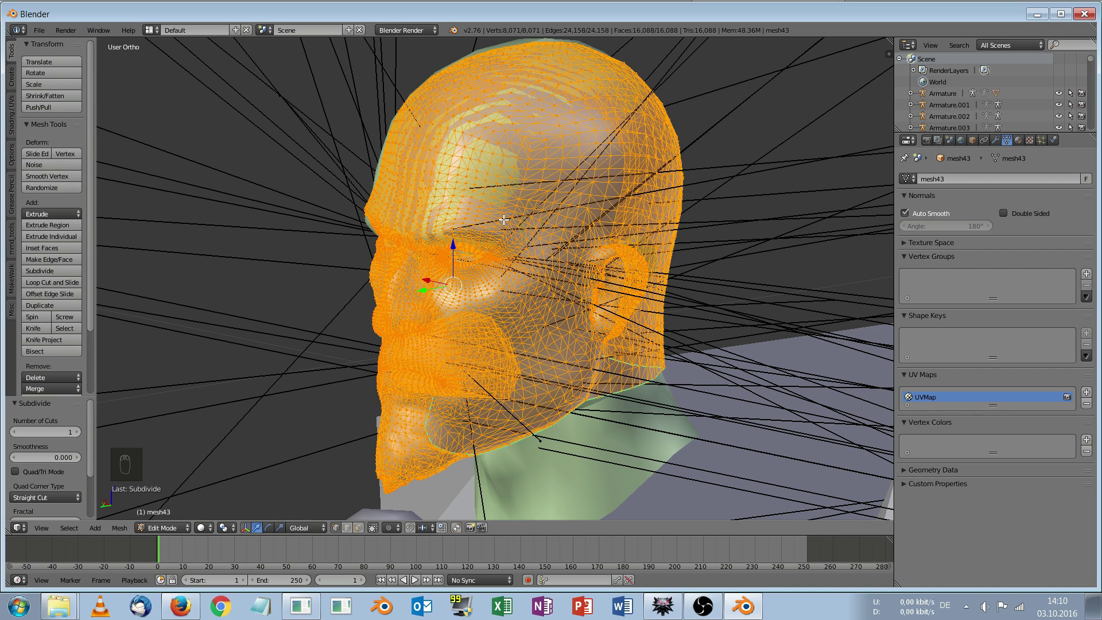
key("ctrl+z")
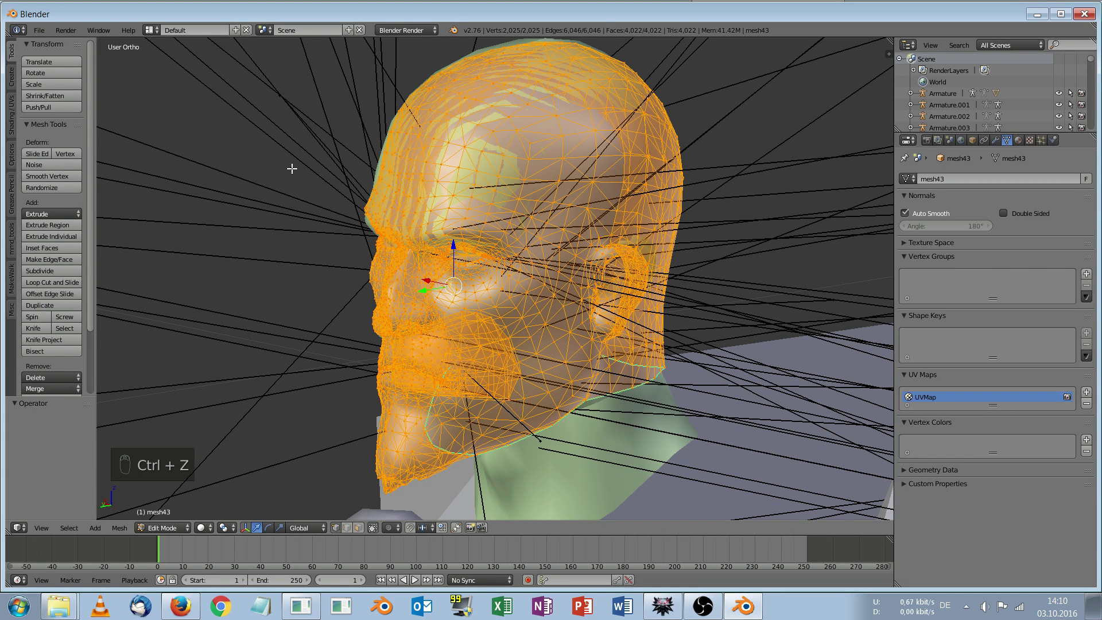
key("Tab")
middle_click_drag(290, 167, 429, 187)
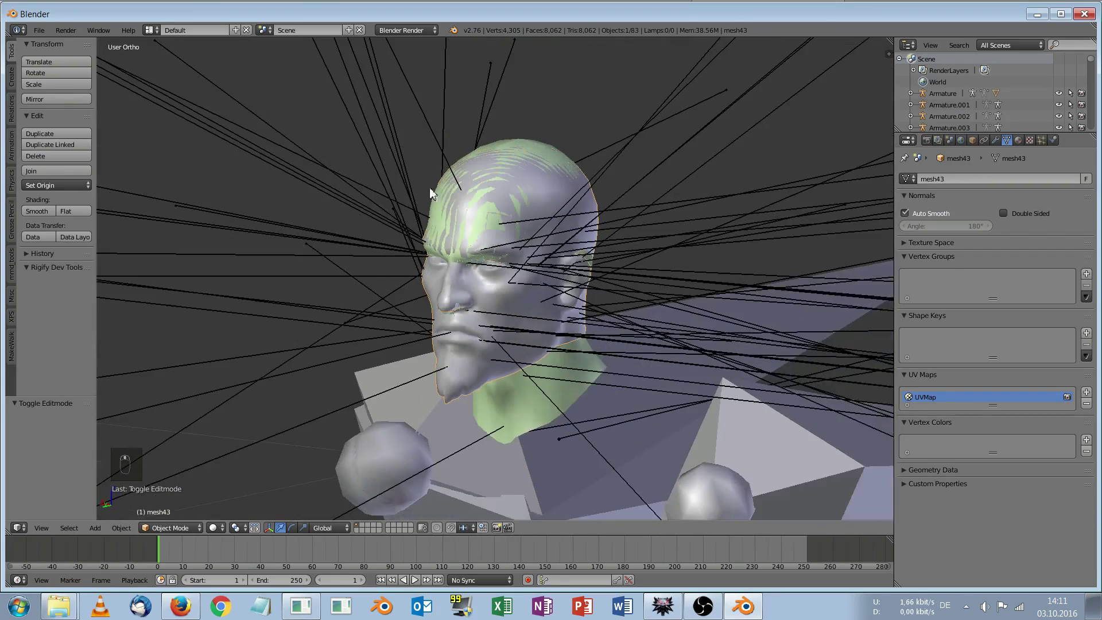
Select Geralt's head Mesh_lod0, add the Kratos head mesh43 as the active object, and enter Weight Paint mode
right_click(651, 205)
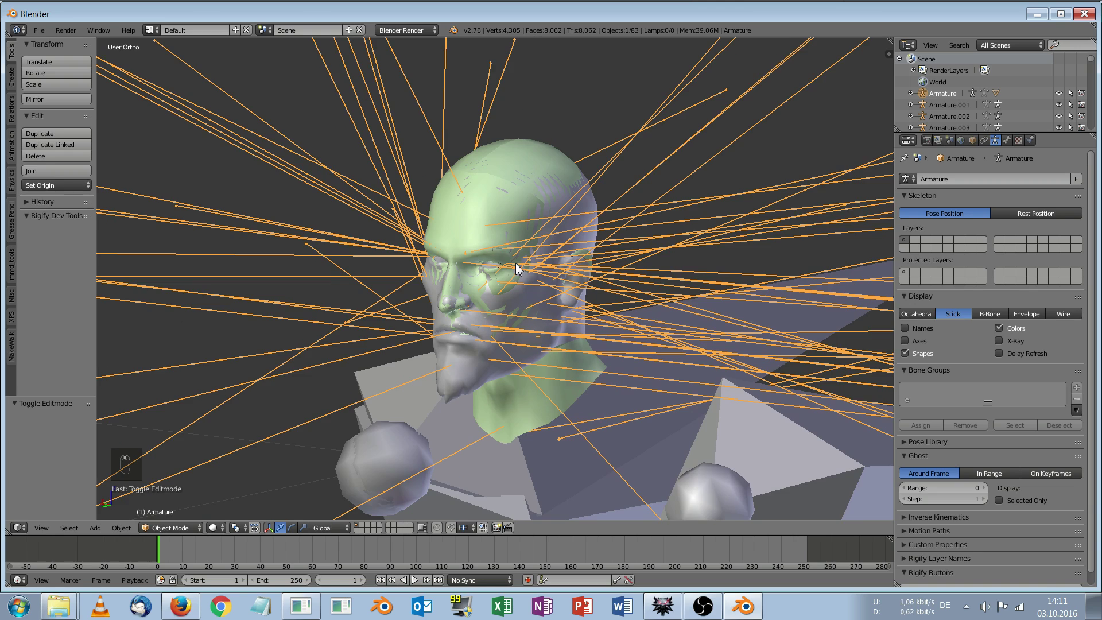
scroll(515, 268, "up", 2)
scroll(516, 268, "down", 2)
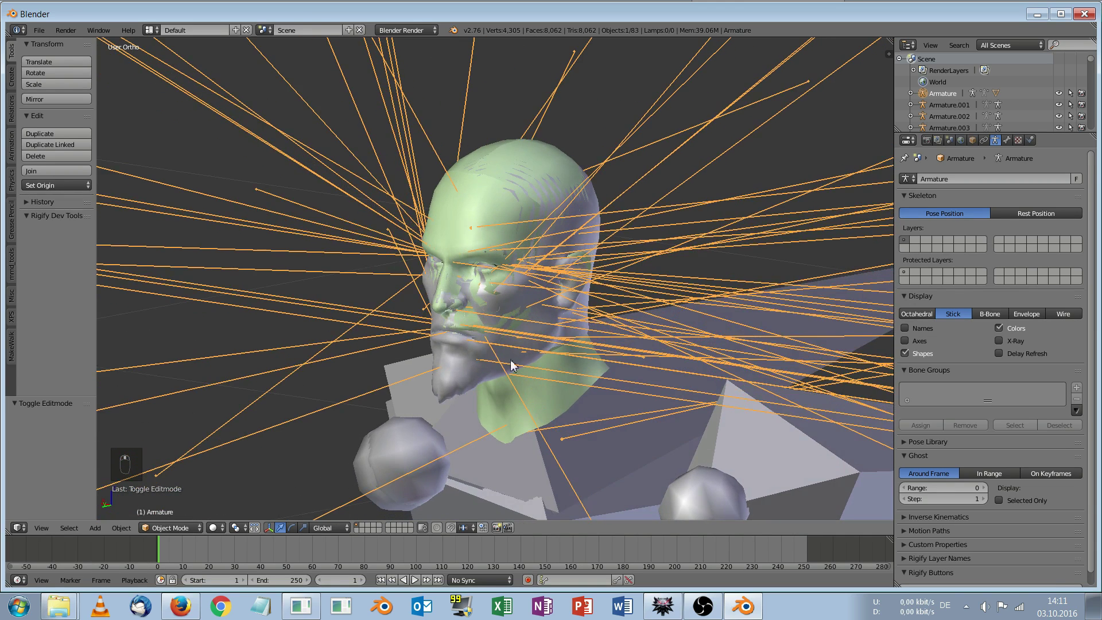
right_click(501, 405)
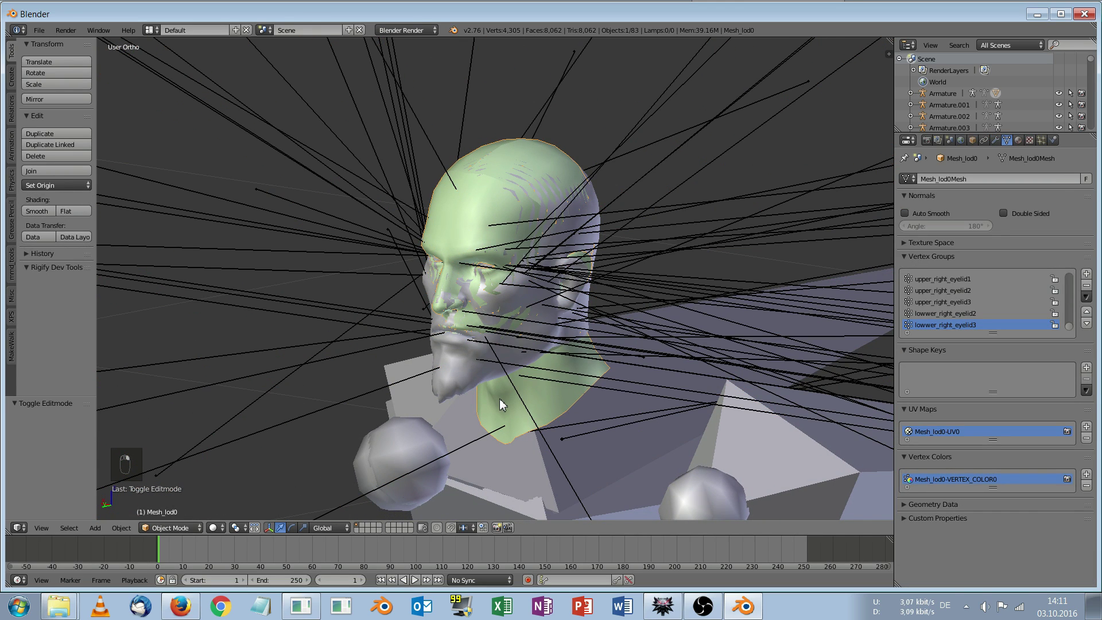
right_click(448, 379, "shift")
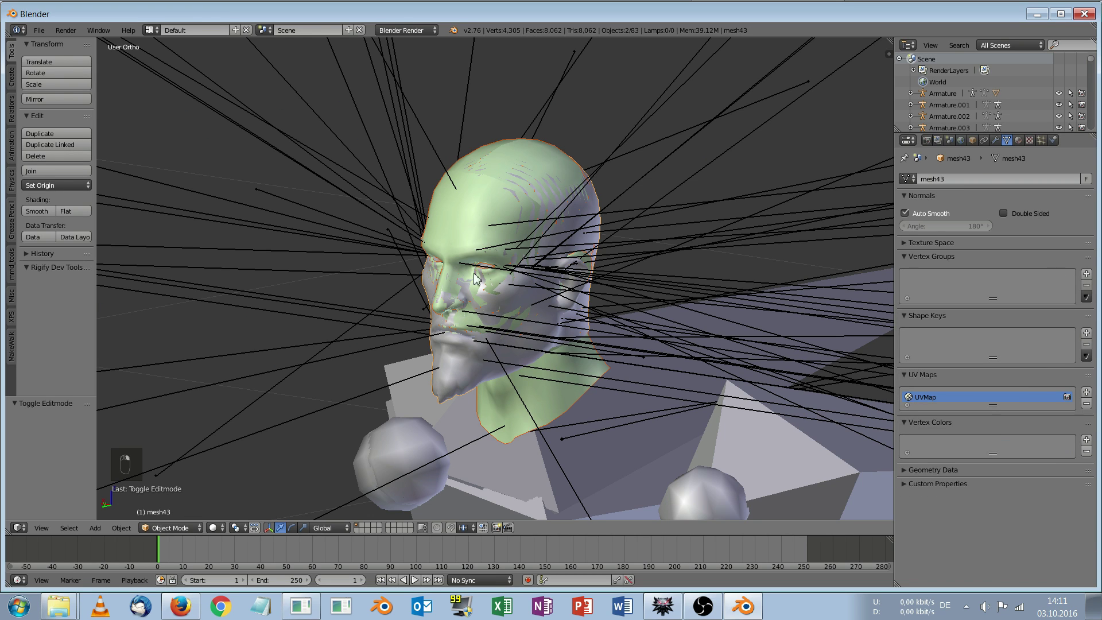
left_click(173, 530)
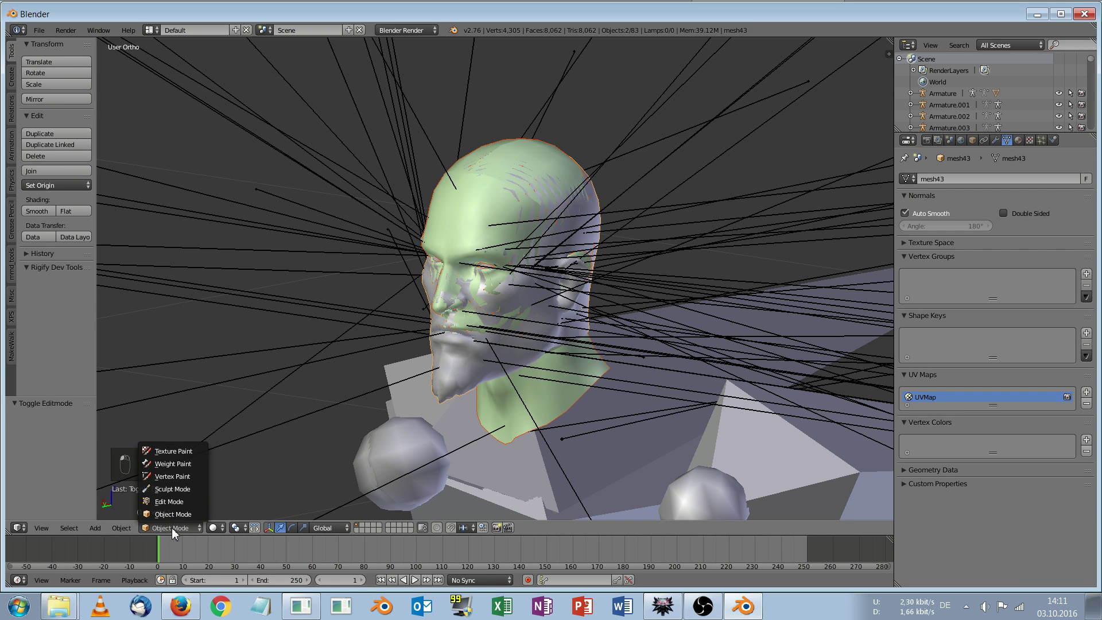
left_click(182, 464)
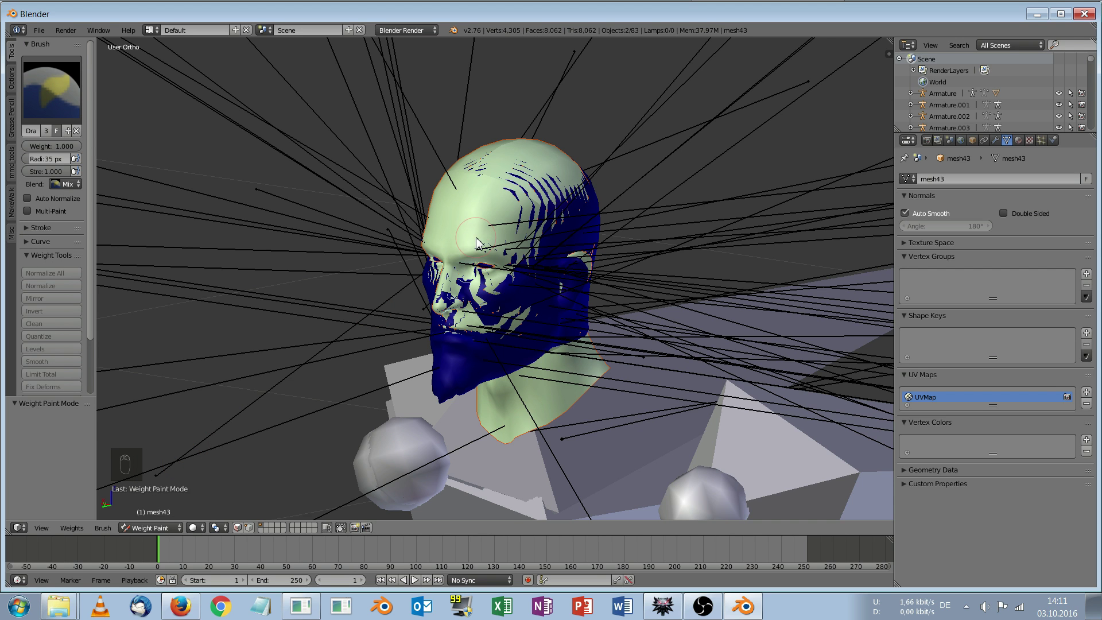
Transfer the weights from Geralt's head to the Kratos head with the source layers set to By Name, and return to Object Mode
mouse_move(95, 78)
left_mouse_down()
mouse_move(168, 75)
mouse_move(151, 73)
mouse_move(148, 131)
left_mouse_up()
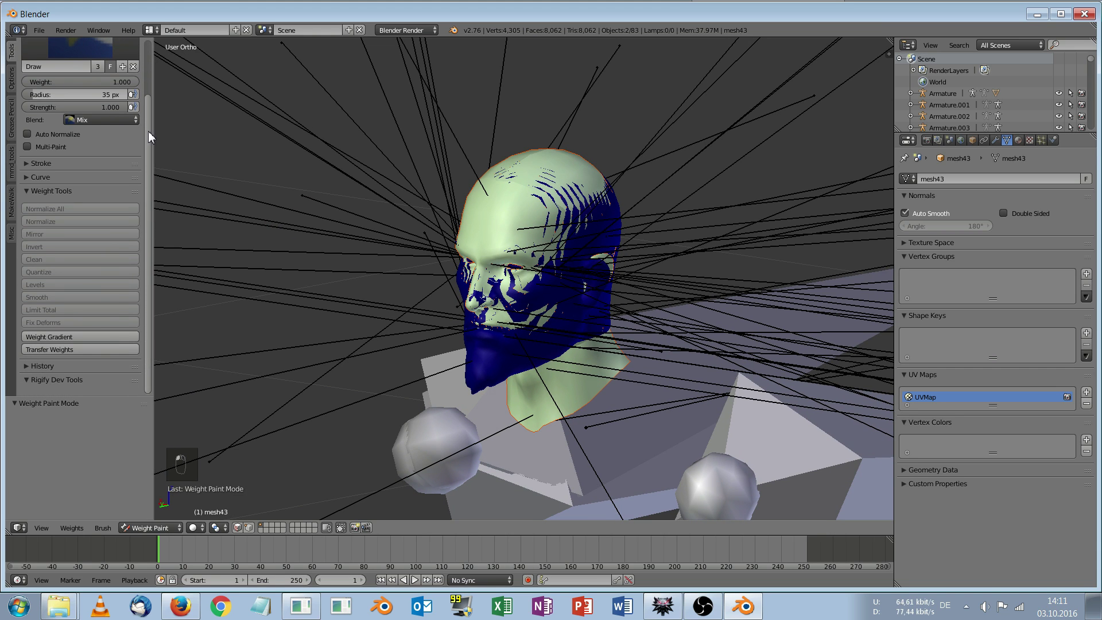
left_click(64, 351)
left_click_drag(146, 415, 142, 453)
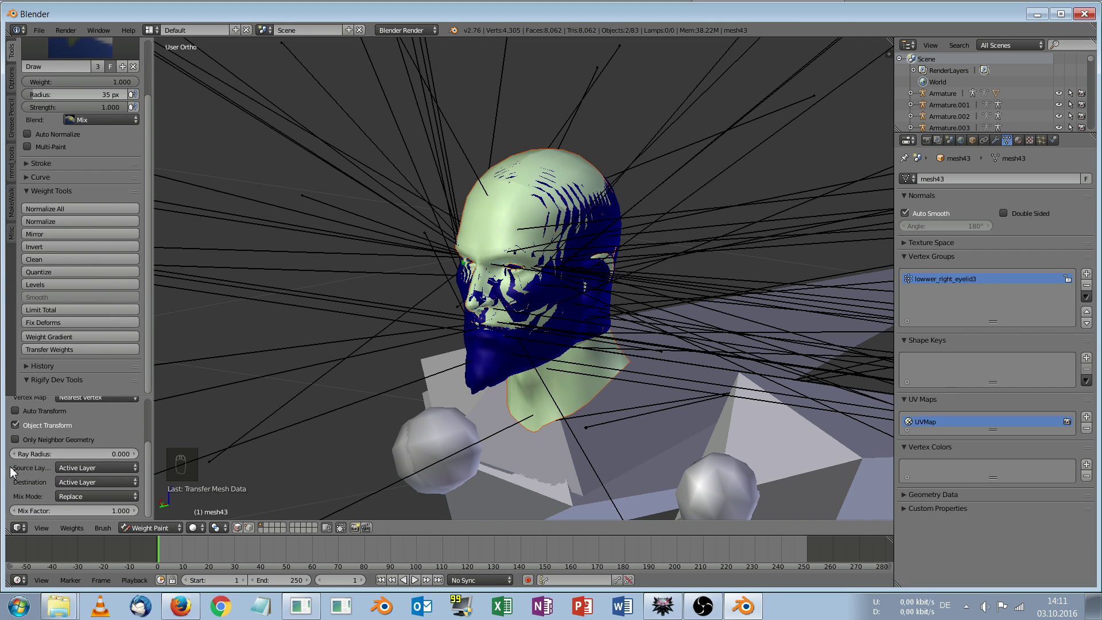
left_click(115, 466)
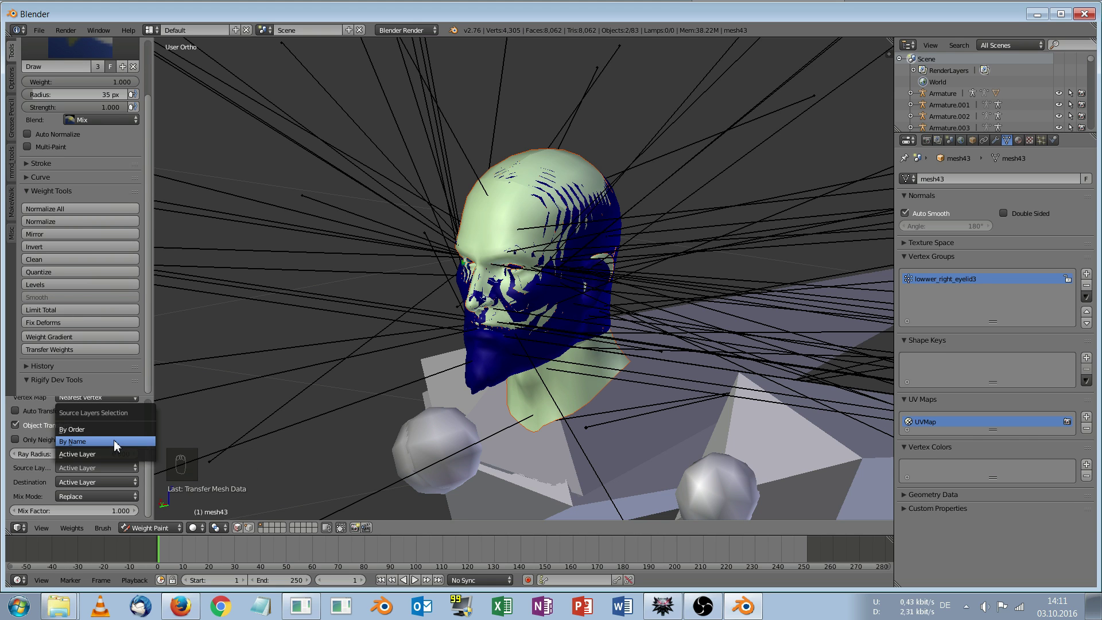
left_click(114, 440)
middle_click_drag(511, 244, 524, 250)
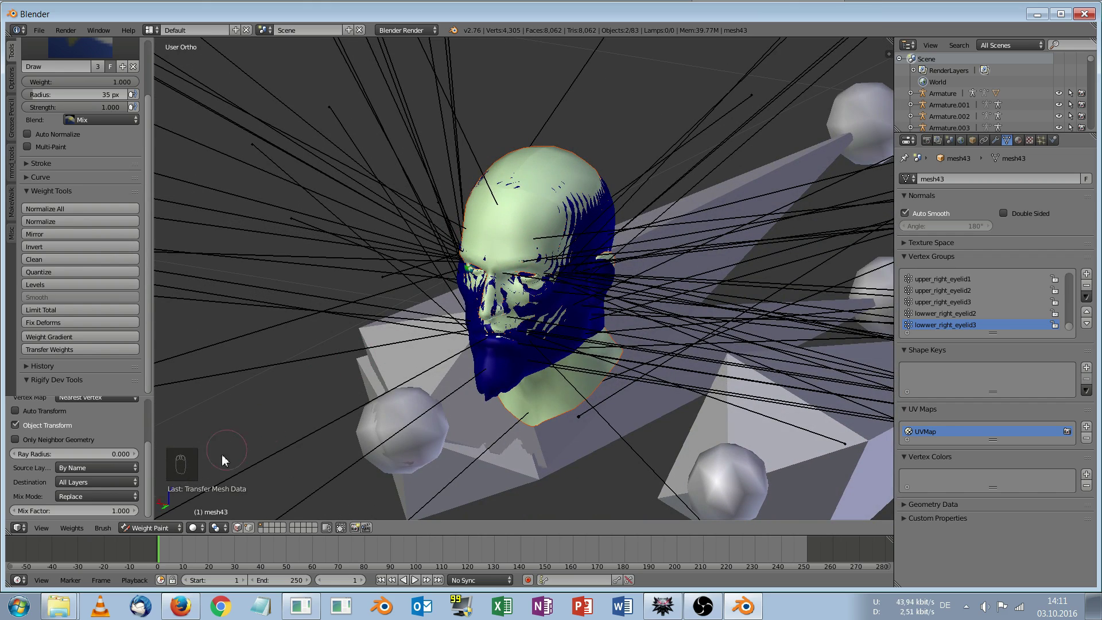
left_click(144, 528)
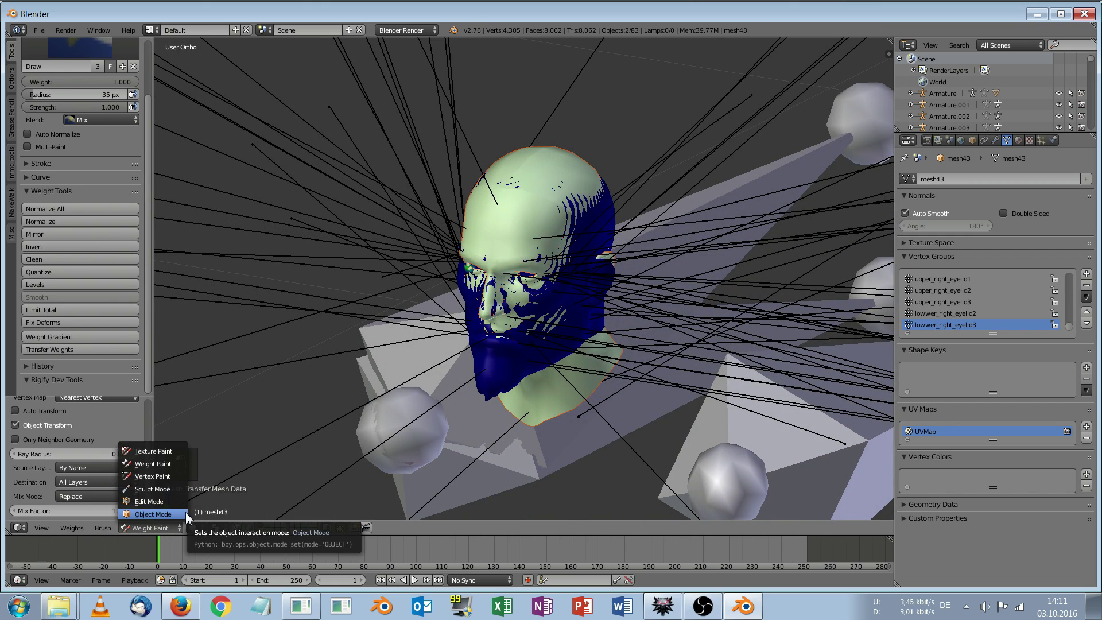
middle_click_drag(438, 243, 308, 204)
middle_click_drag(449, 209, 482, 213)
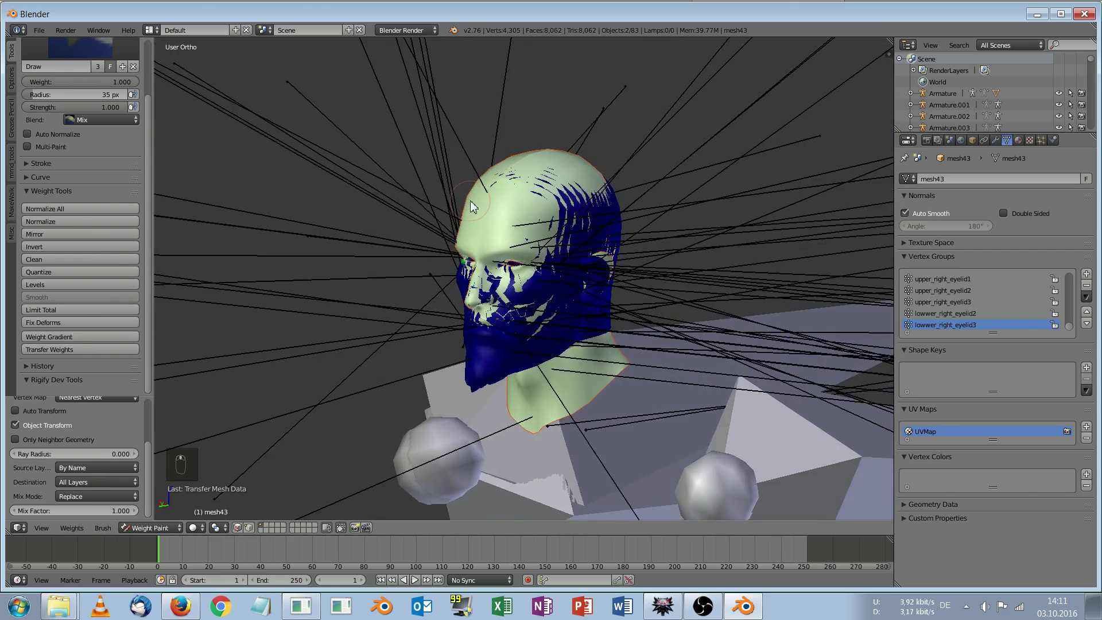
left_click(173, 528)
left_click(163, 516)
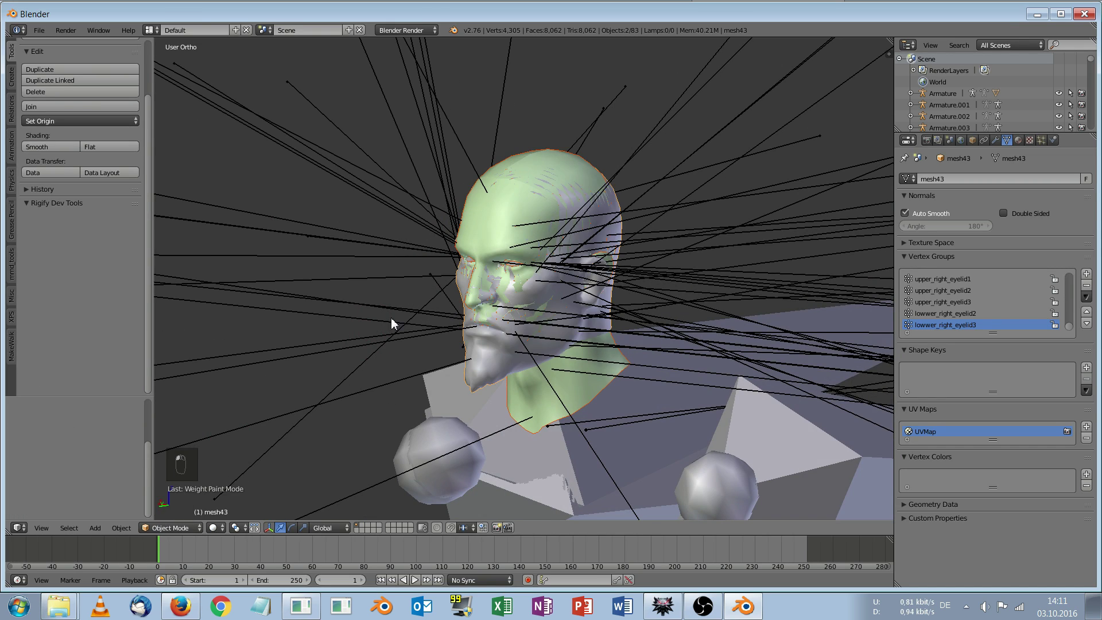
Select Geralt's head alone and copy its mesh data name, Mesh_lod0Mesh
middle_click_drag(390, 318, 413, 329)
right_click(524, 170)
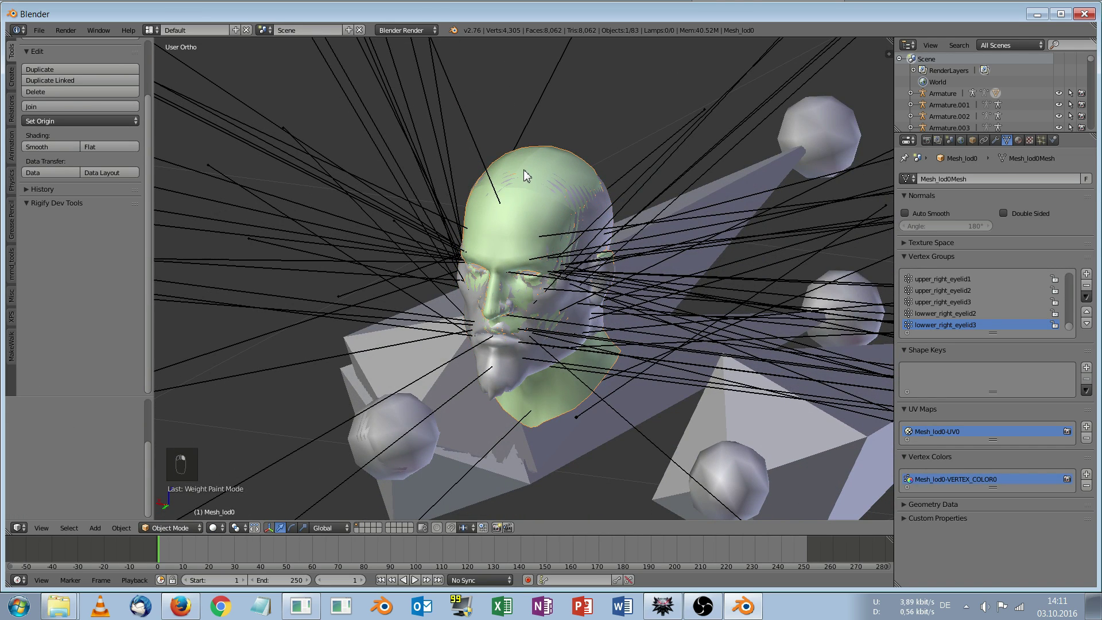
middle_click_drag(532, 178, 516, 174)
key("g")
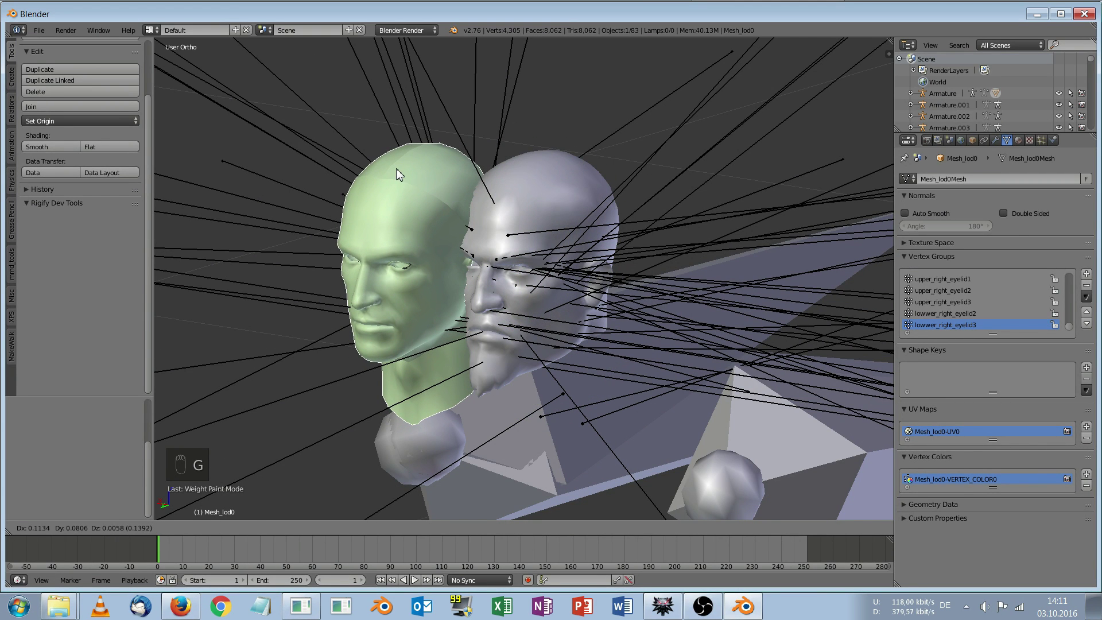
right_click(396, 168)
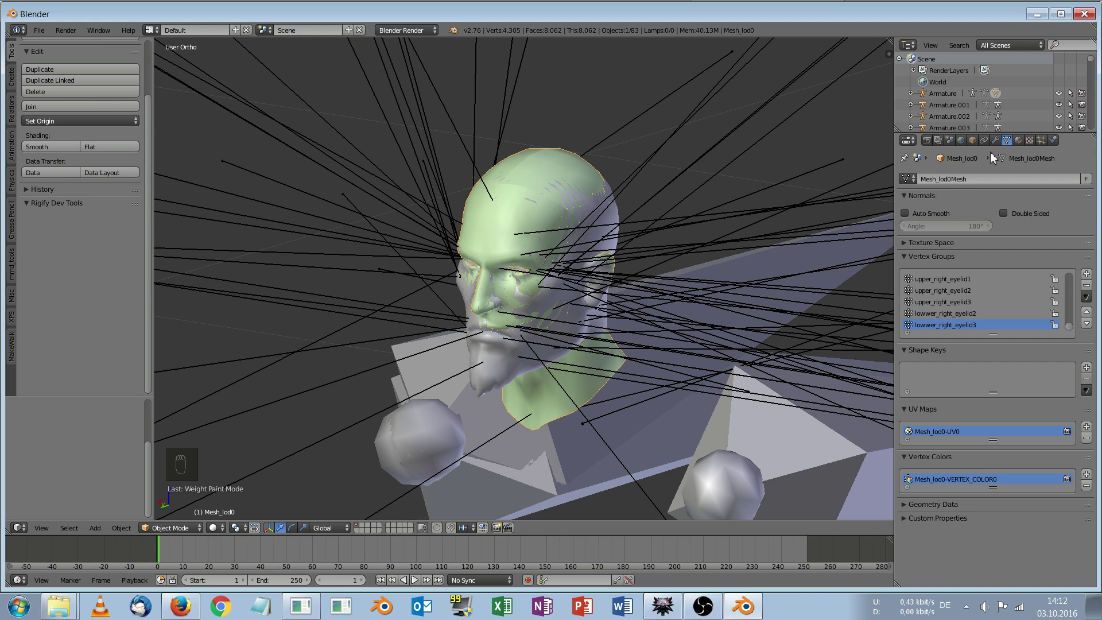
left_click(965, 178)
key("ctrl+c")
left_click(506, 168)
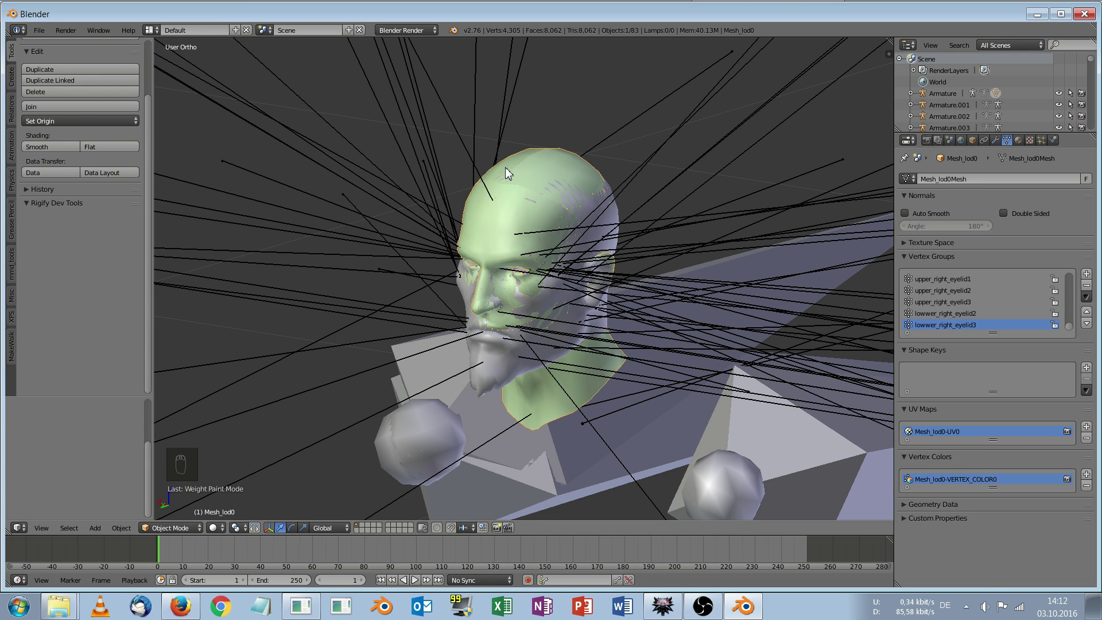
Delete Geralt's original head mesh from the scene
key("Delete")
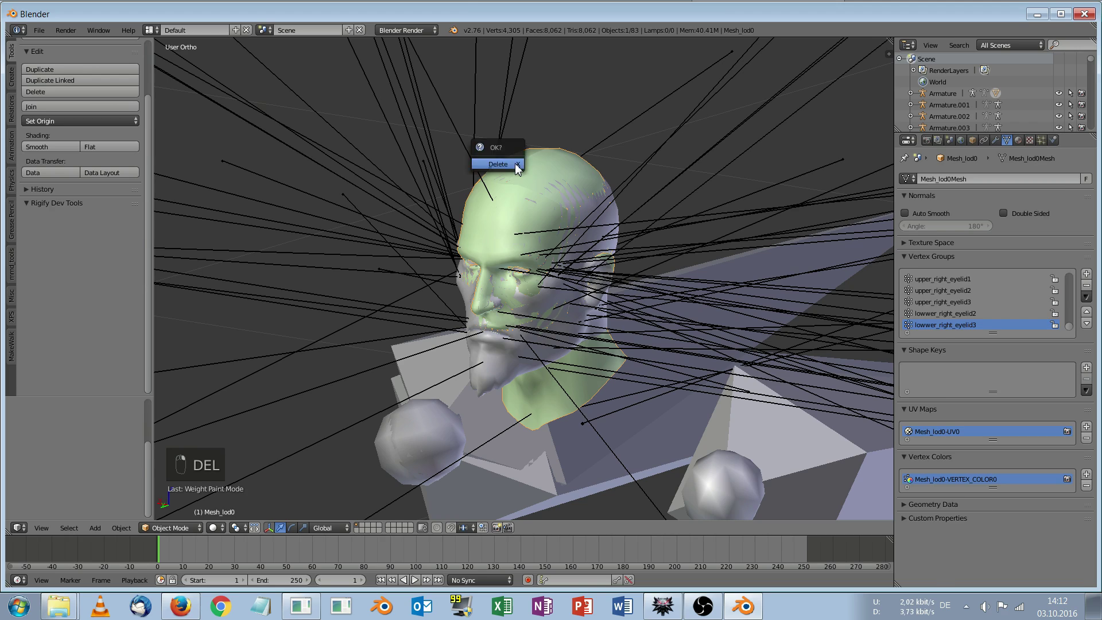
left_click(515, 163)
middle_click_drag(522, 102, 600, 168)
Select the Kratos head and rename its mesh data to Mesh_lod0Mesh, without a number suffix
left_click(542, 171)
right_click(542, 171)
left_click(974, 179)
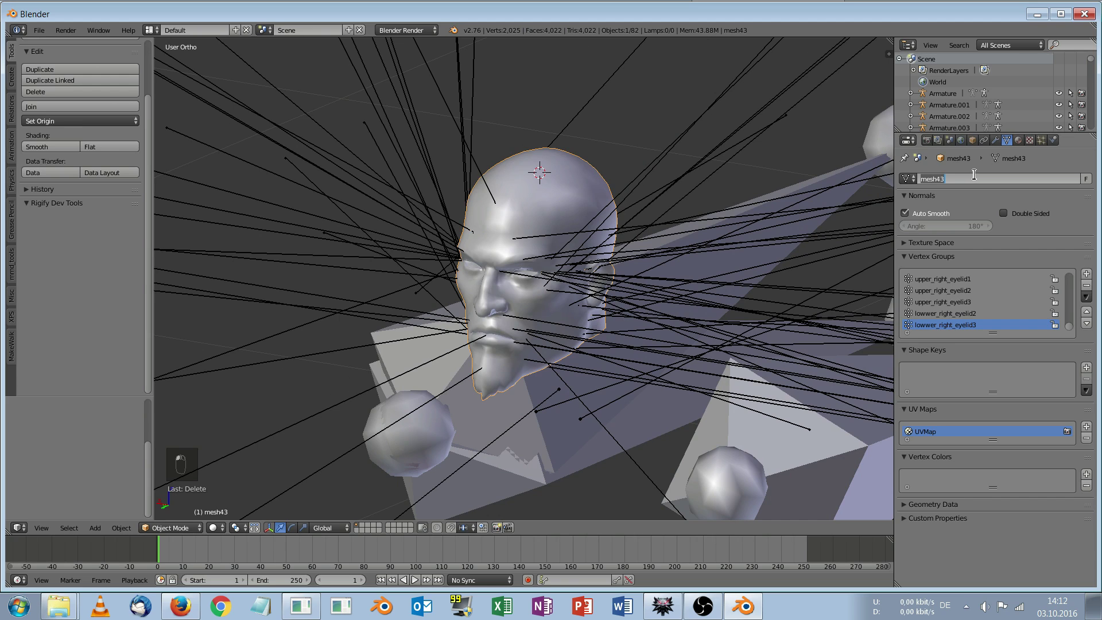
key("ctrl+v")
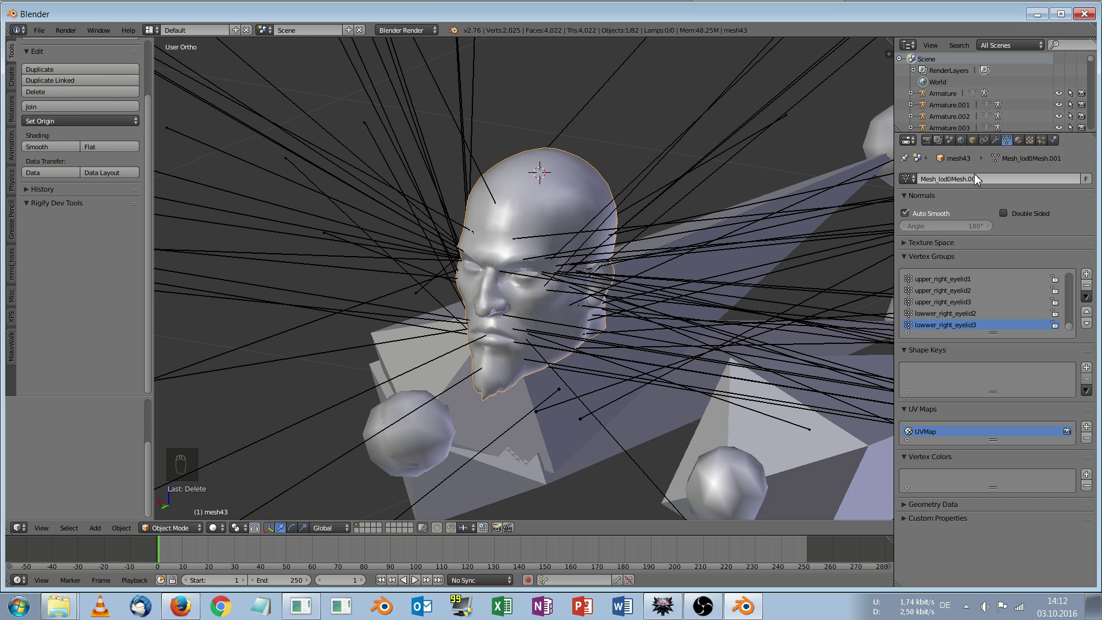
key("Return")
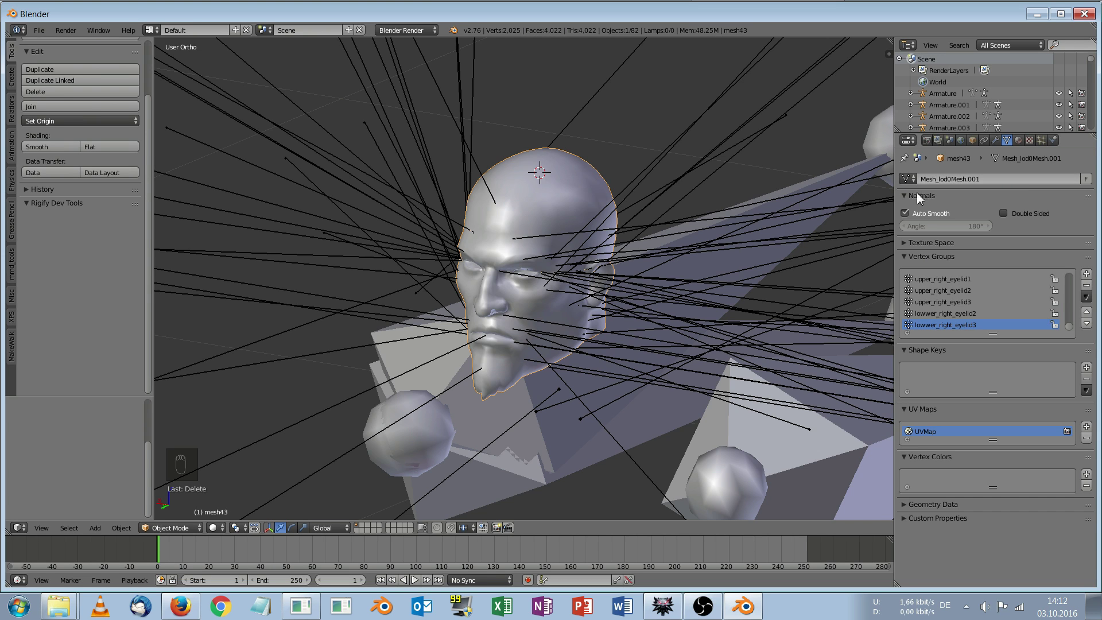
left_click(999, 179)
key("BackSpace")
key("BackSpace")
key("Return")
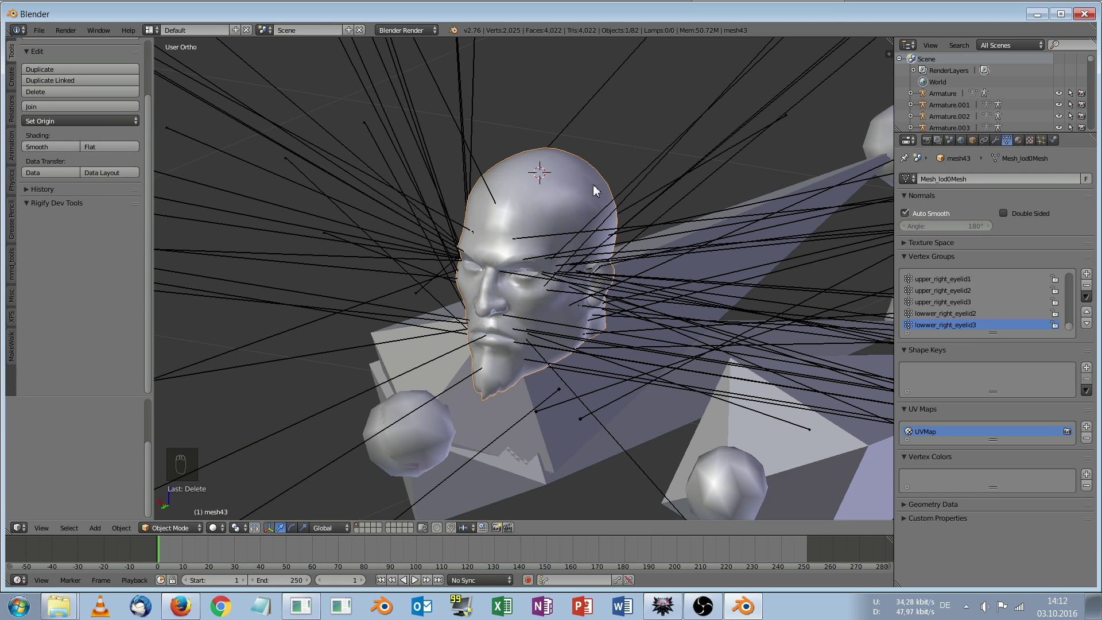
Rename the Kratos head object mesh43 to Mesh_lod0 in the scene's object list
left_click_drag(1094, 62, 1098, 130)
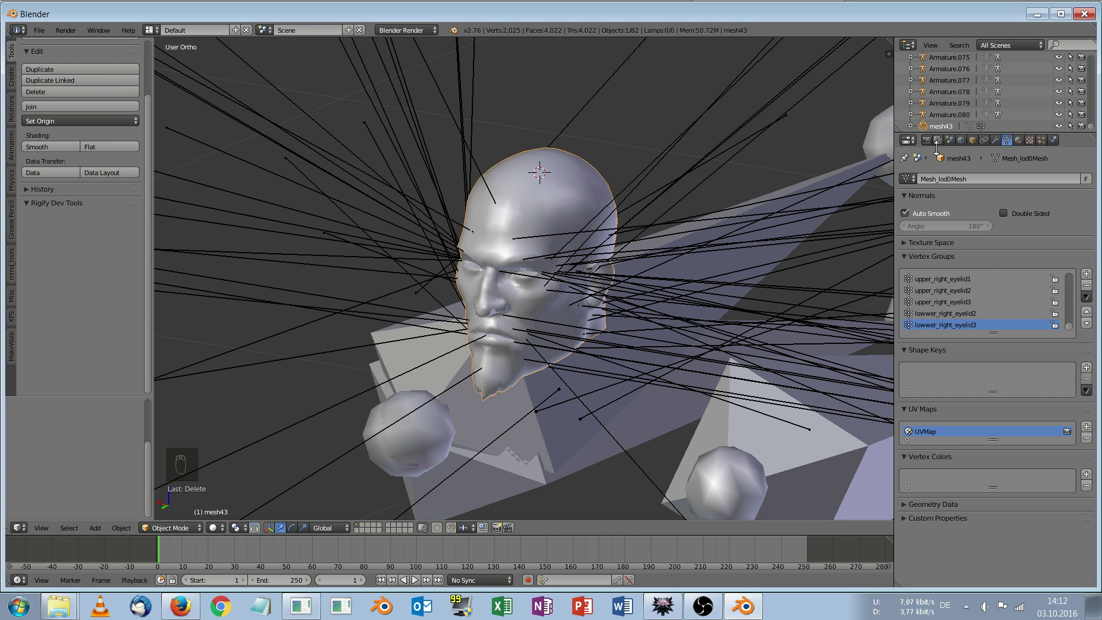
left_click_drag(953, 134, 948, 221)
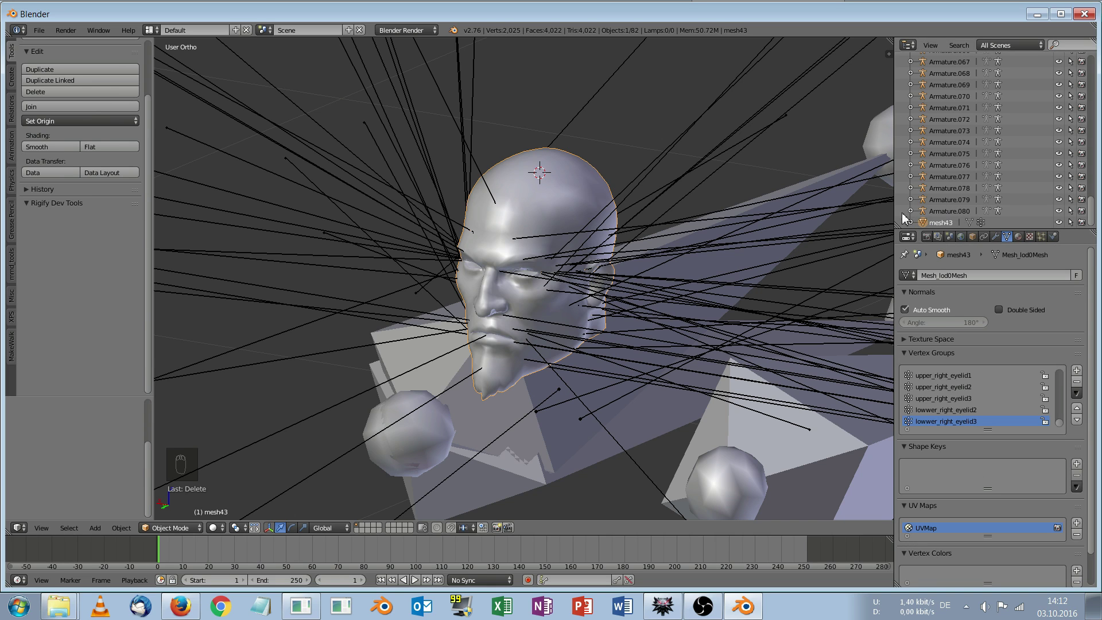
right_click(940, 227)
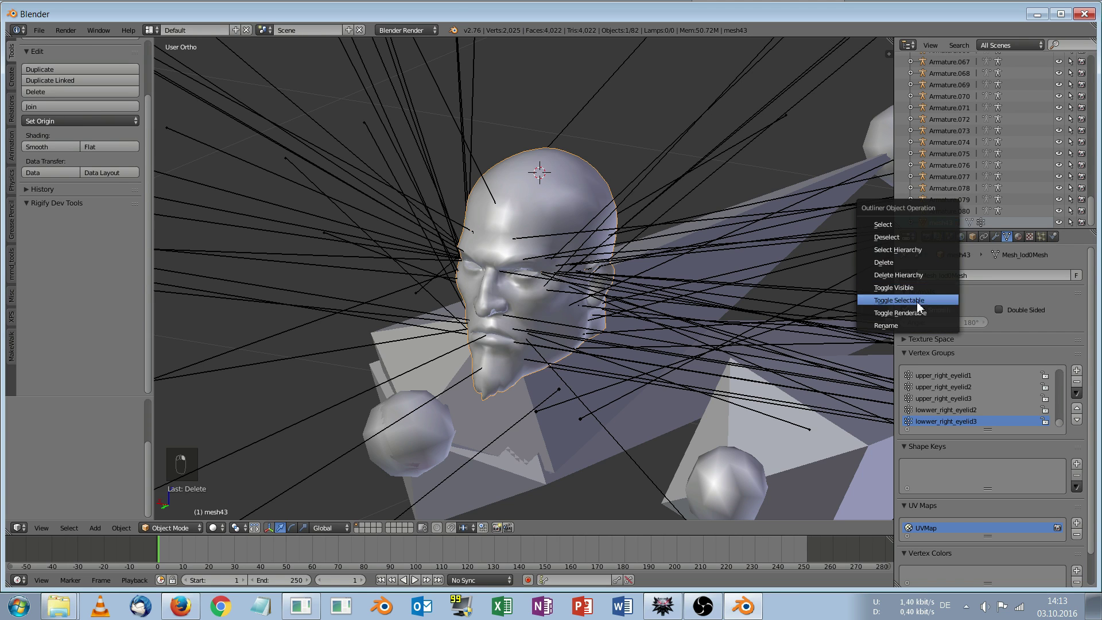
left_click(912, 326)
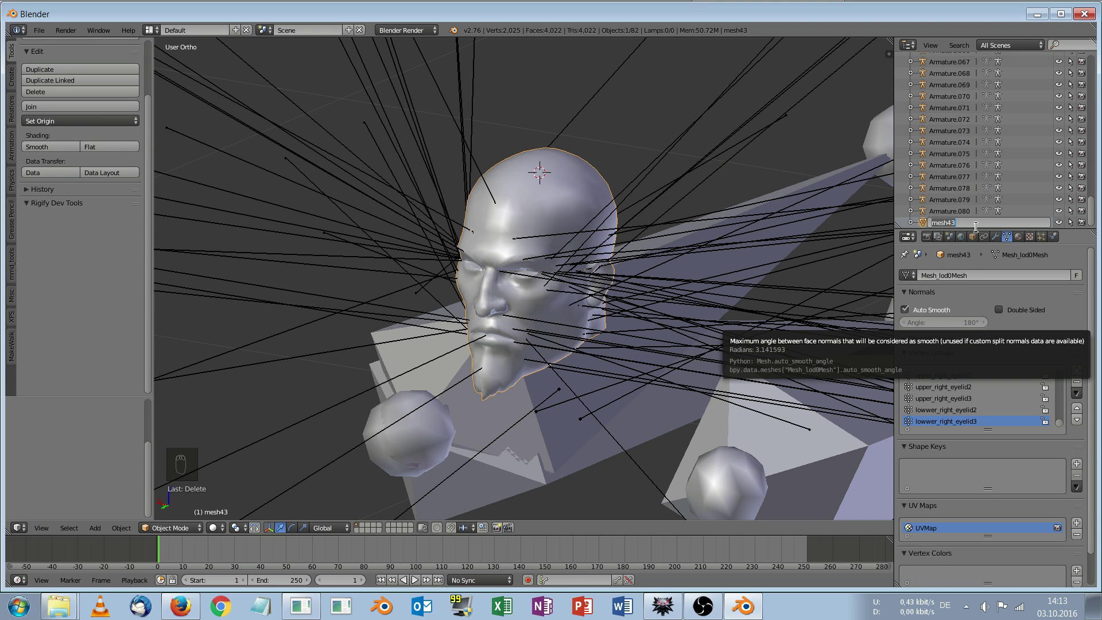
type("mESH")
key("BackSpace")
key("BackSpace")
key("BackSpace")
key("BackSpace")
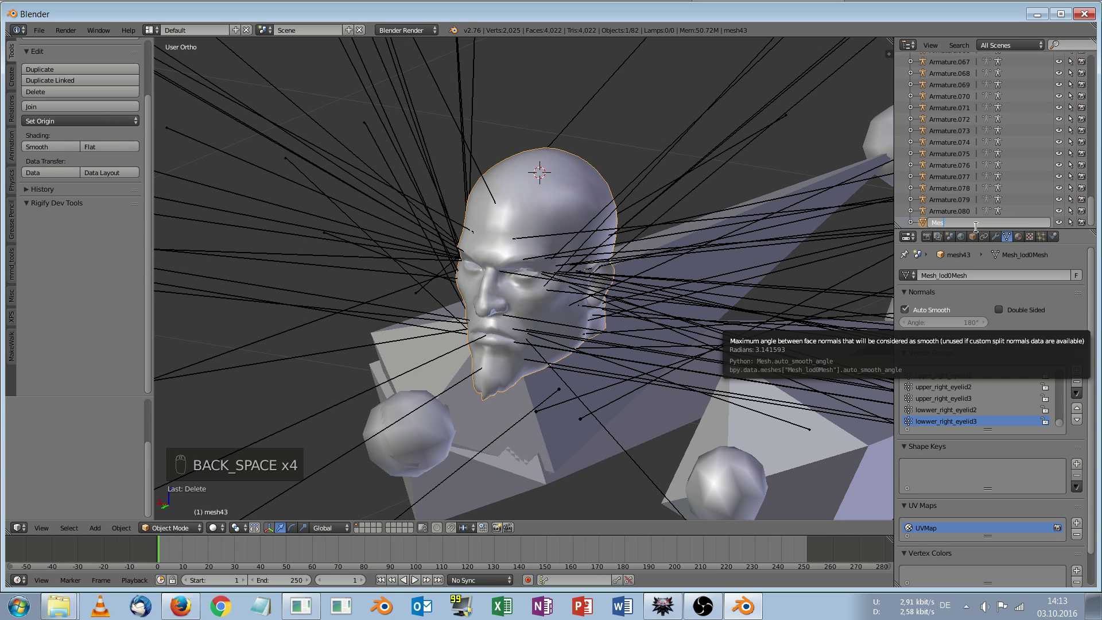
type("Mesh_lod0")
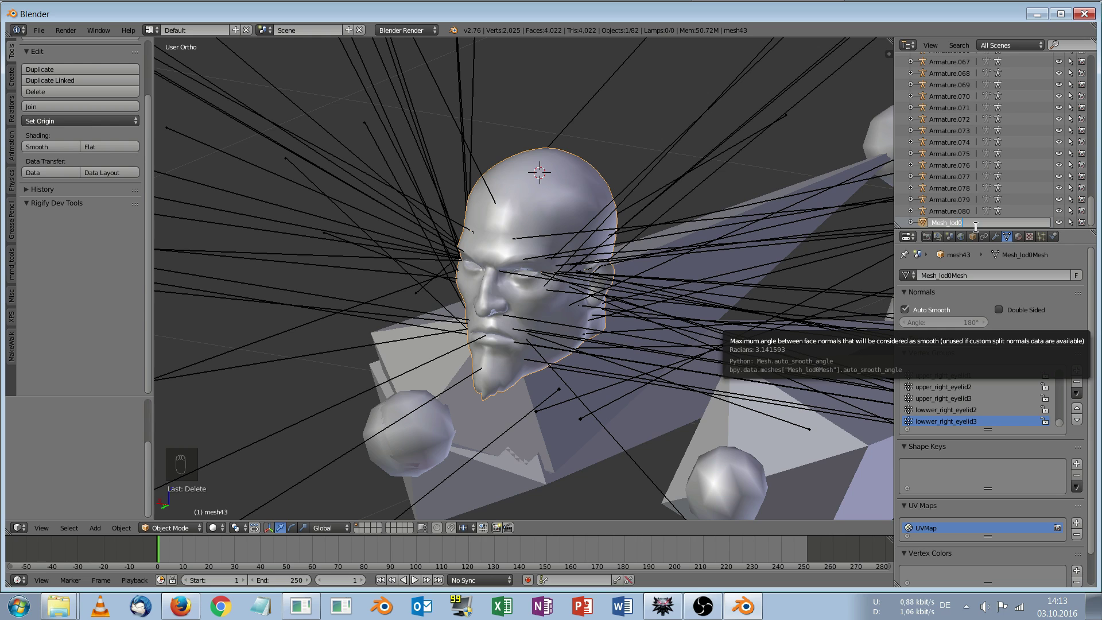
key("Return")
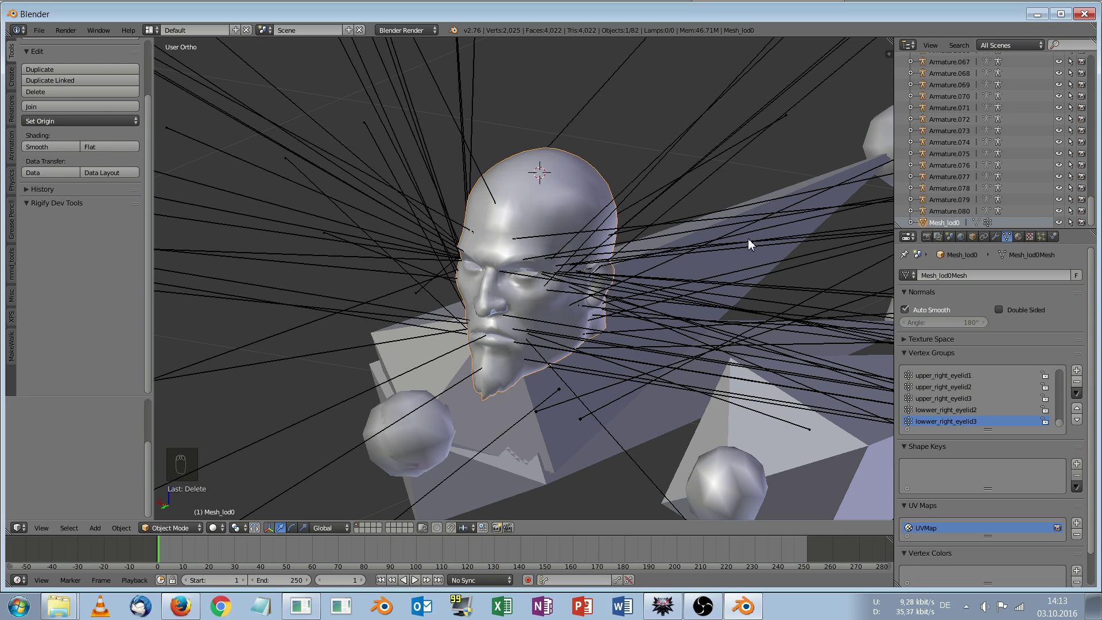
Select the armature around the Kratos head and switch it to Pose Mode
mouse_move(757, 205)
middle_mouse_down()
mouse_move(671, 192)
mouse_move(764, 200)
middle_mouse_up()
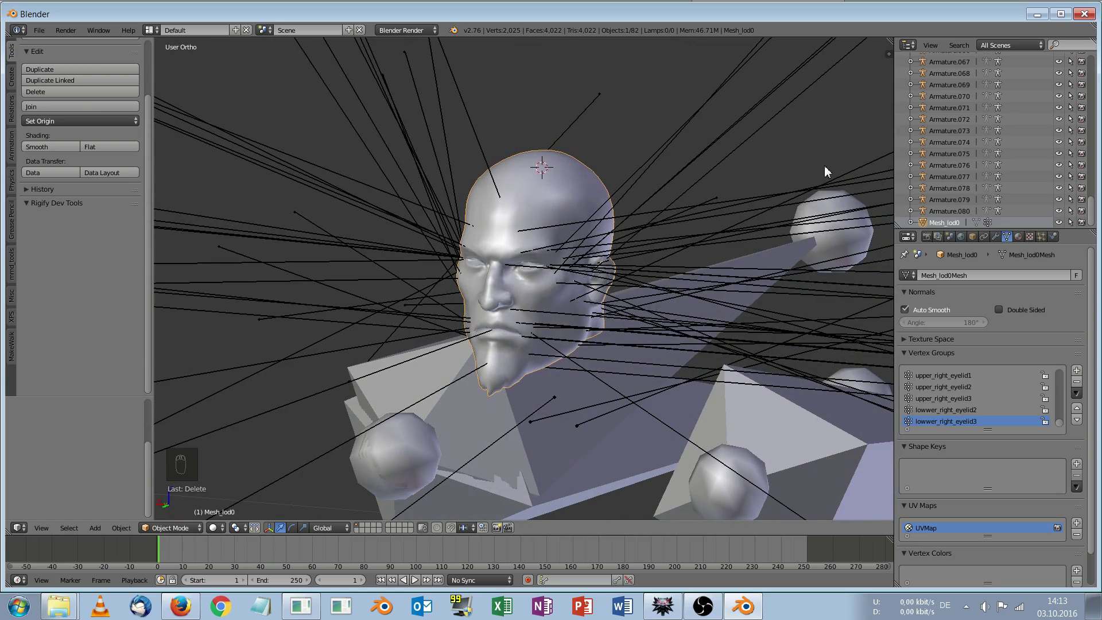
middle_click_drag(824, 167, 783, 184)
scroll(779, 186, "up", 2)
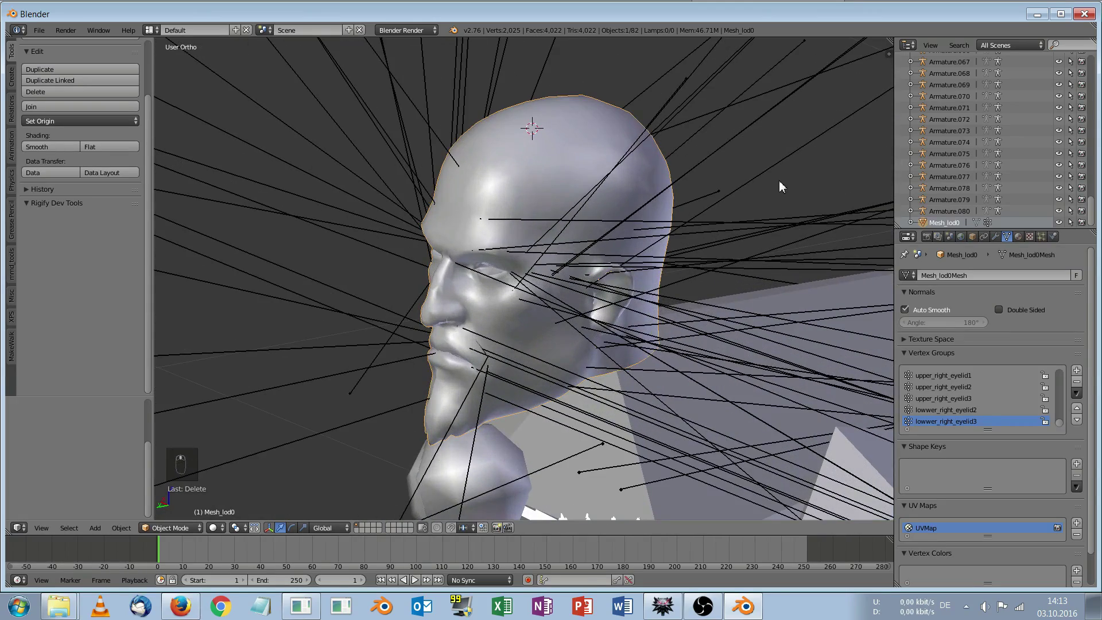
middle_click_drag(848, 151, 694, 246)
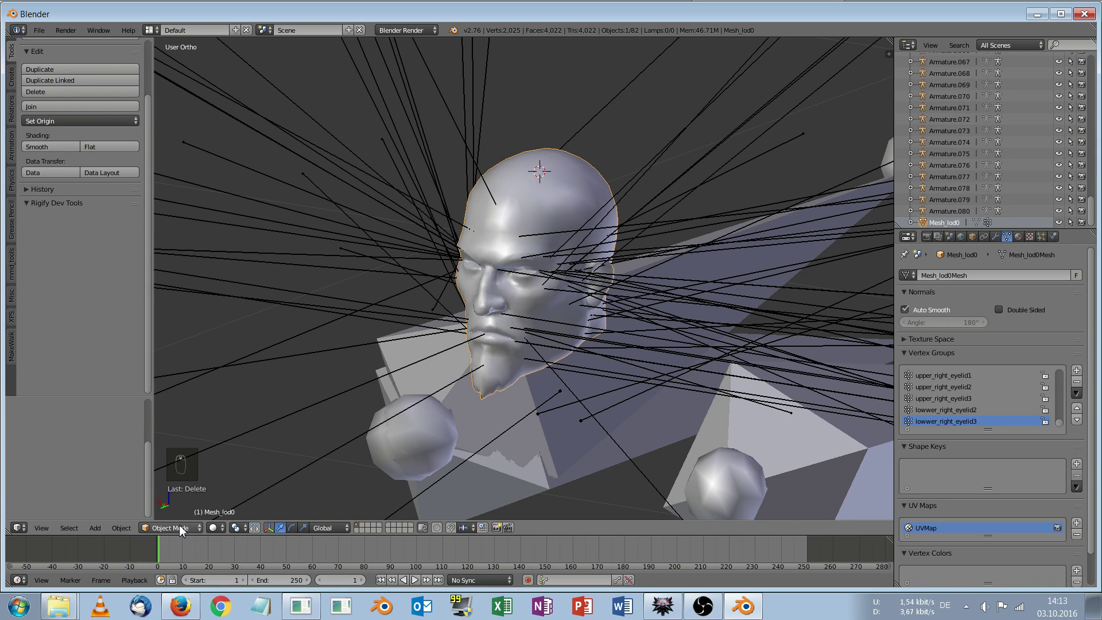
left_click(183, 527)
left_click(183, 514)
right_click(682, 252)
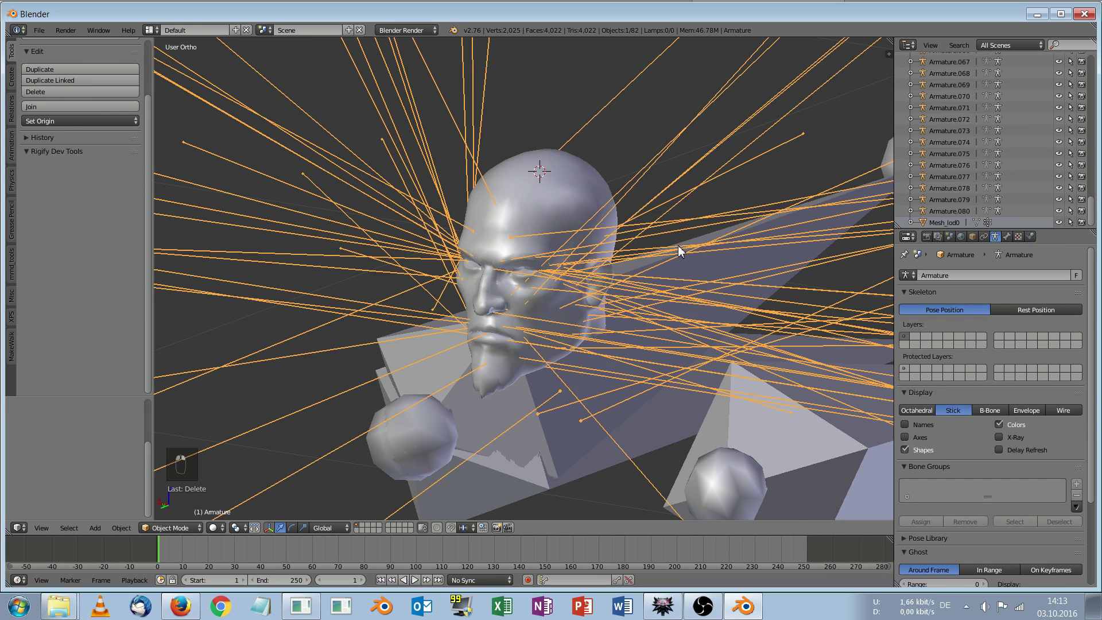
scroll(532, 211, "up", 2)
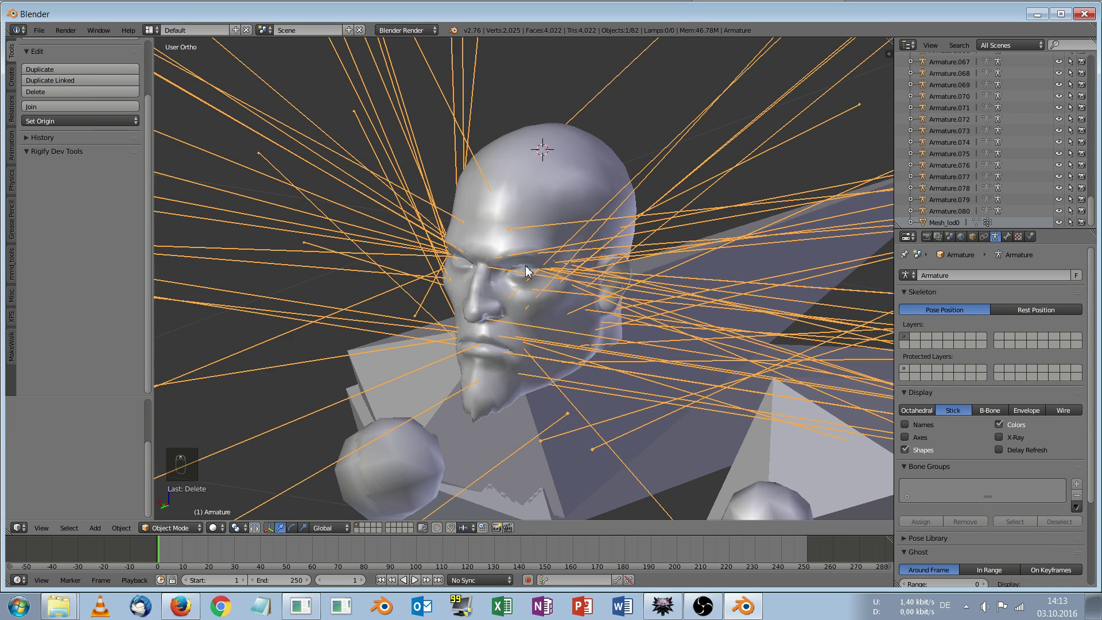
left_click(173, 527)
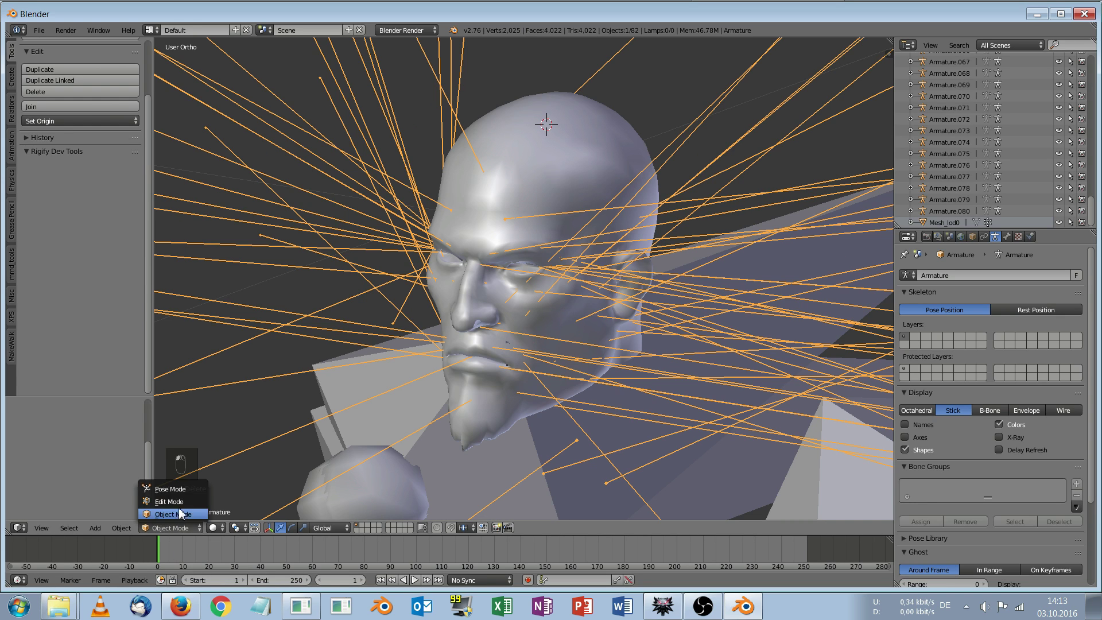
left_click(178, 515)
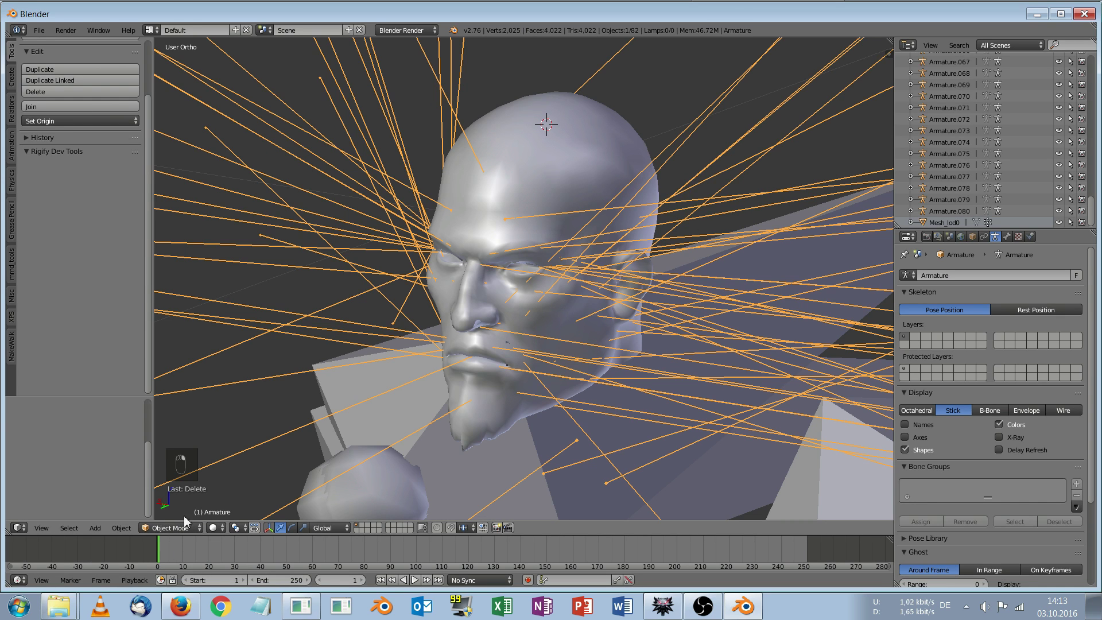
left_click(169, 528)
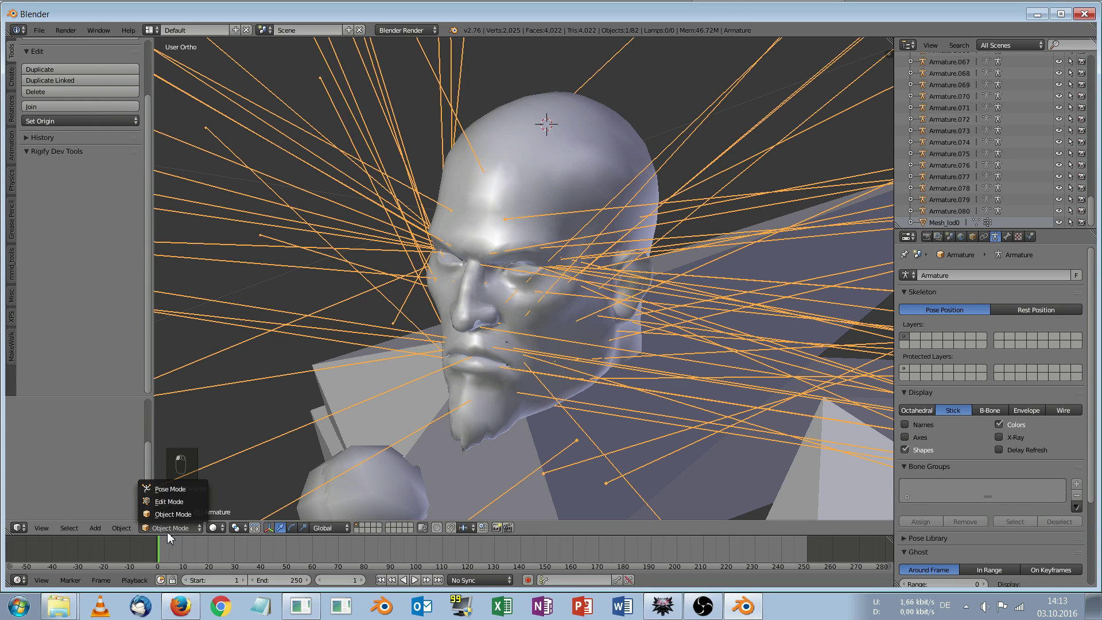
left_click(171, 489)
scroll(281, 454, "down", 2)
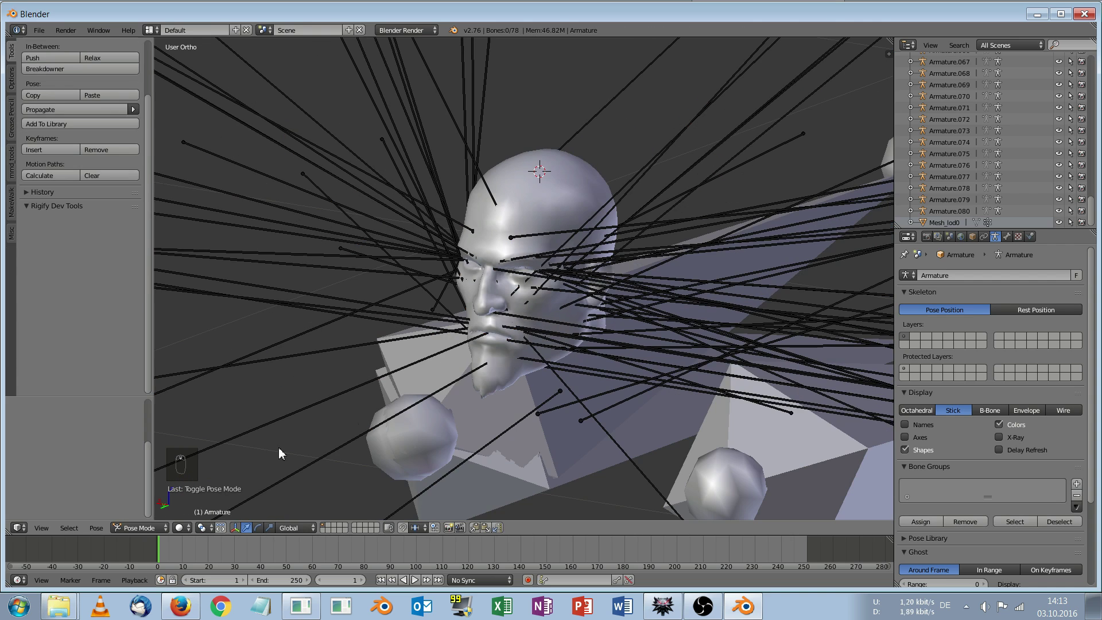
Test-move the left_forehead bone to check whether the head deforms, and cancel the move
right_click(552, 231)
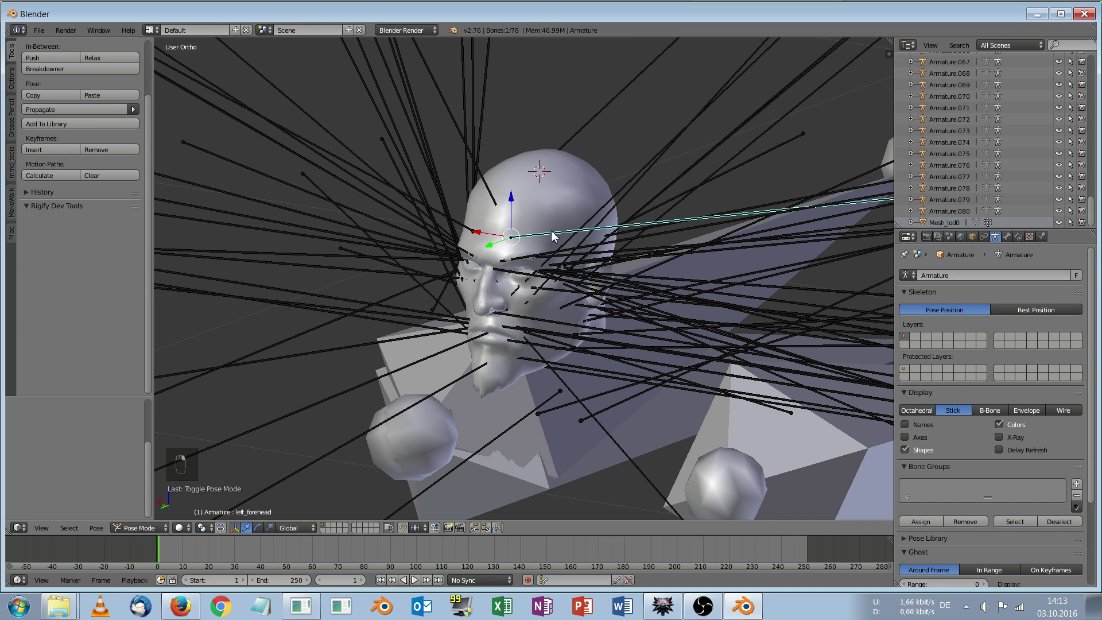
key("g")
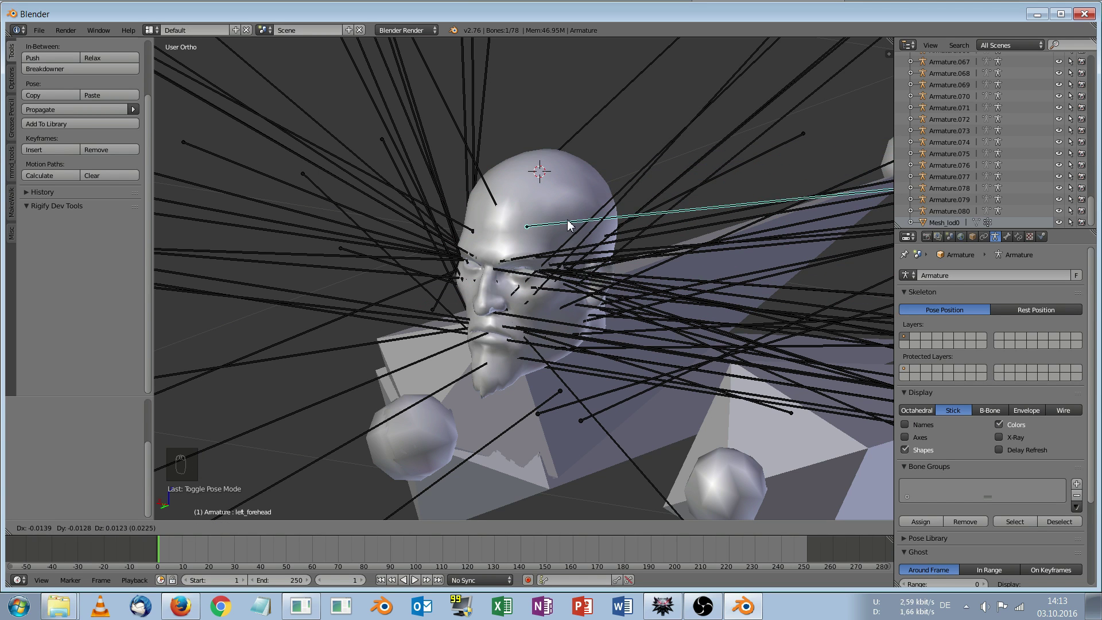
right_click(568, 225)
middle_click_drag(568, 227, 577, 152)
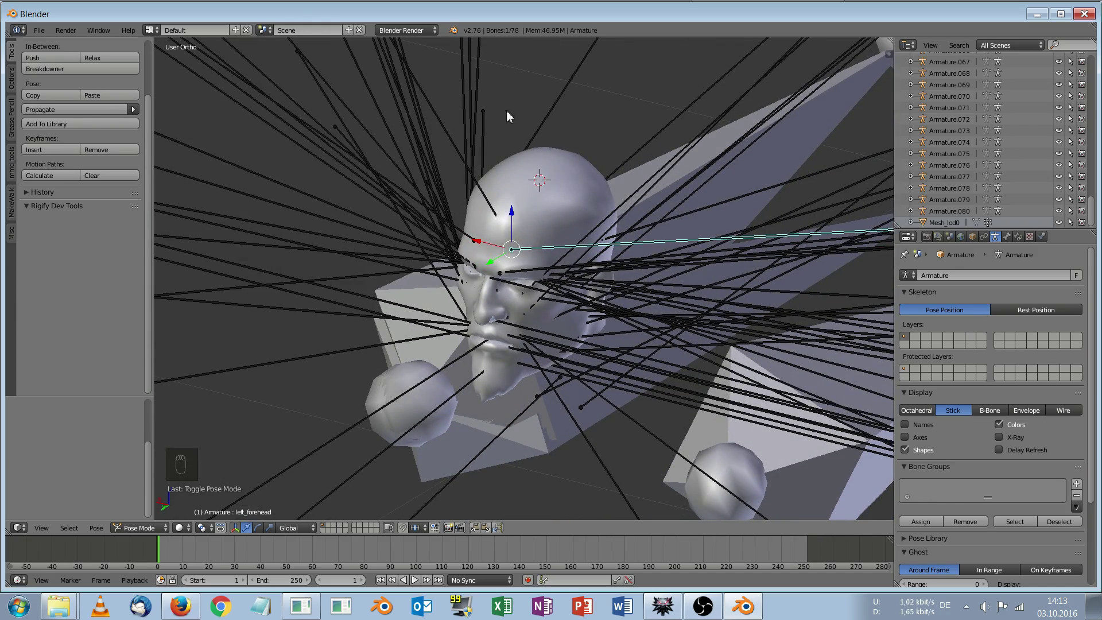
middle_click_drag(533, 386, 519, 389)
middle_click_drag(570, 200, 584, 201)
scroll(543, 192, "up", 3)
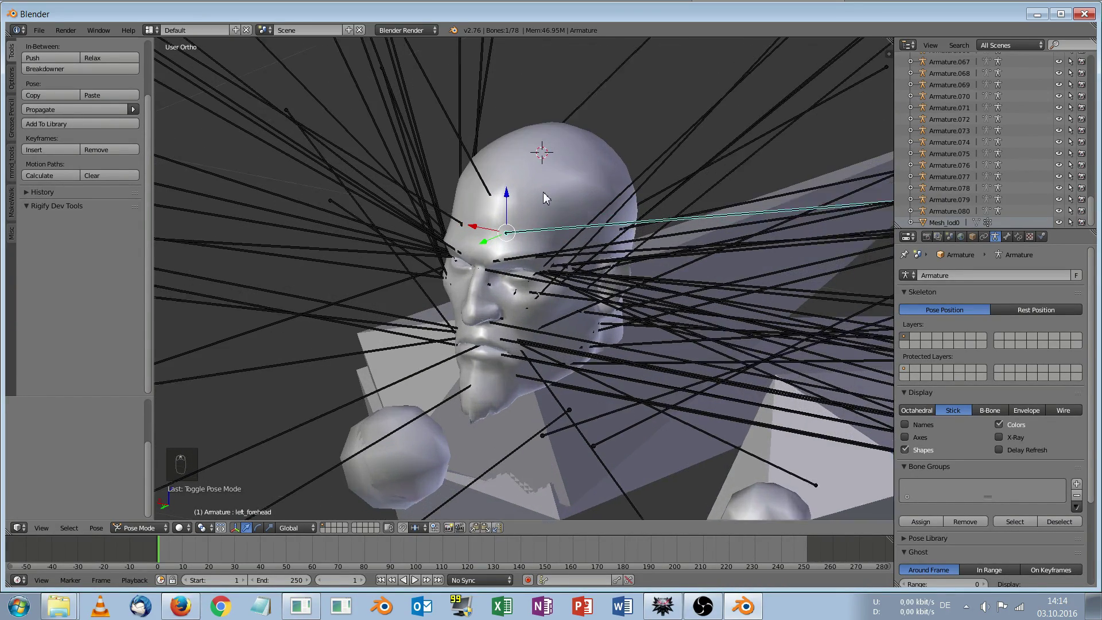
Select the Kratos head, add the armature to the selection, and parent the head to it with an Armature Deform option
key("ctrl+Tab")
right_click(552, 160)
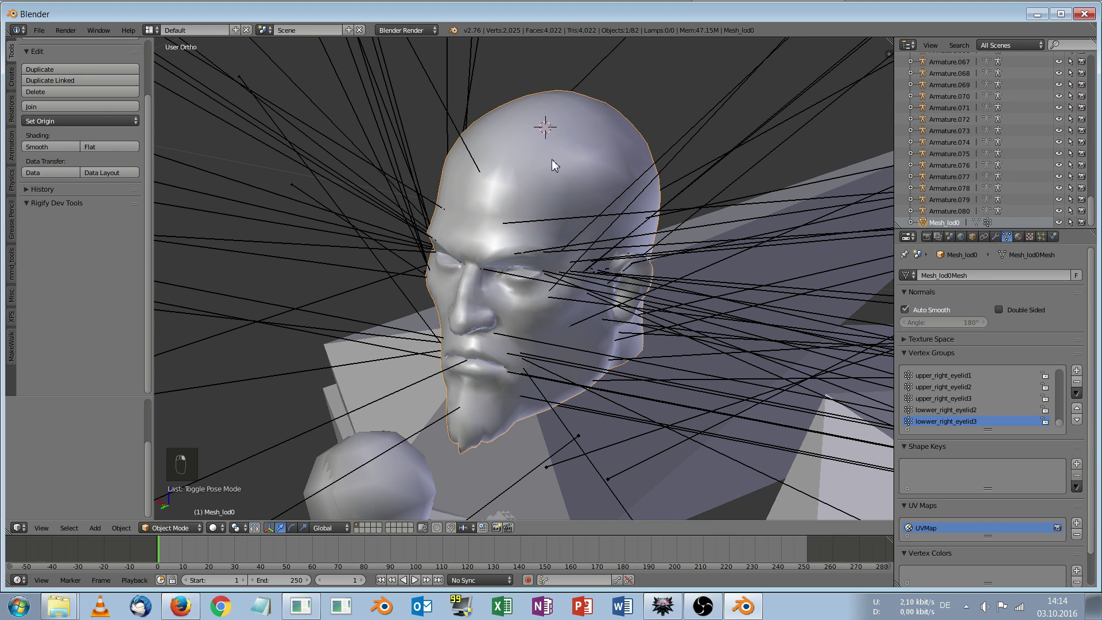
scroll(552, 159, "down", 1)
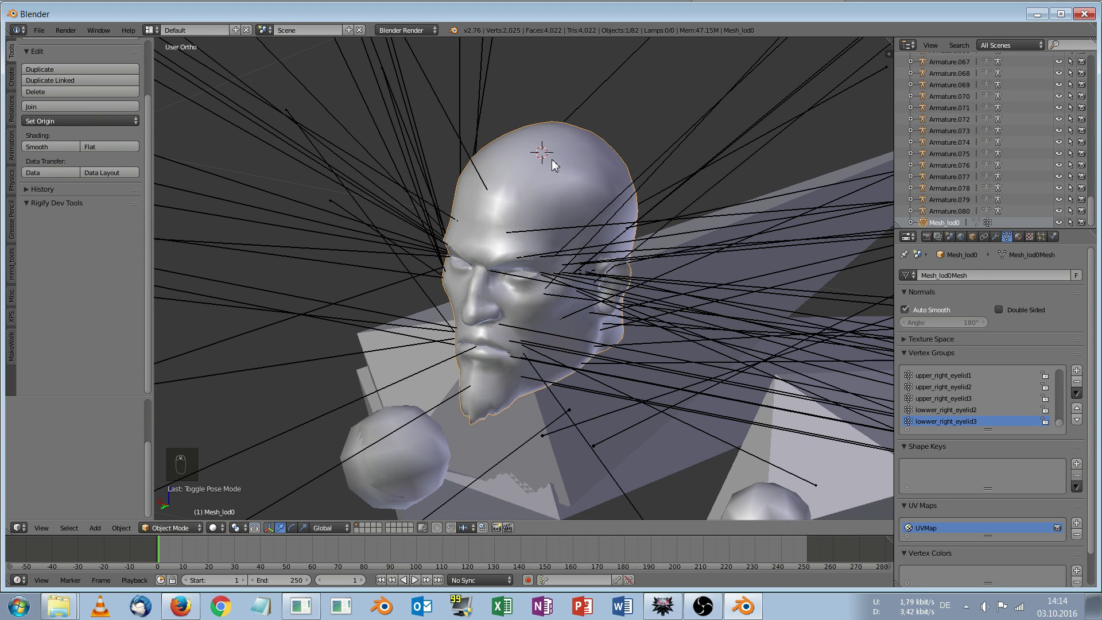
right_click(655, 171)
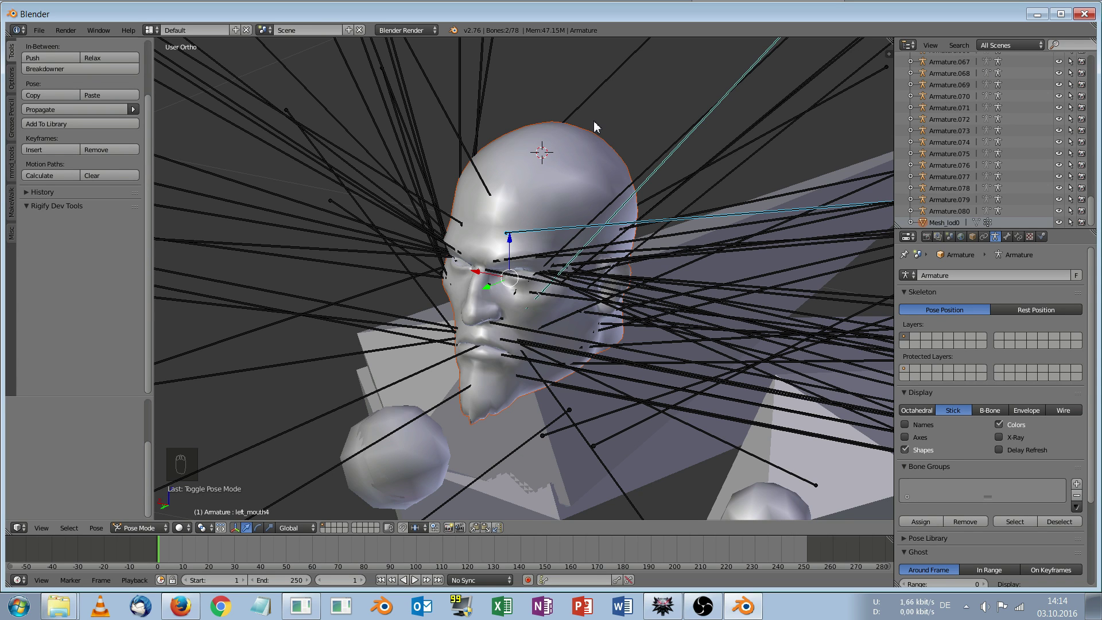
key("ctrl+p")
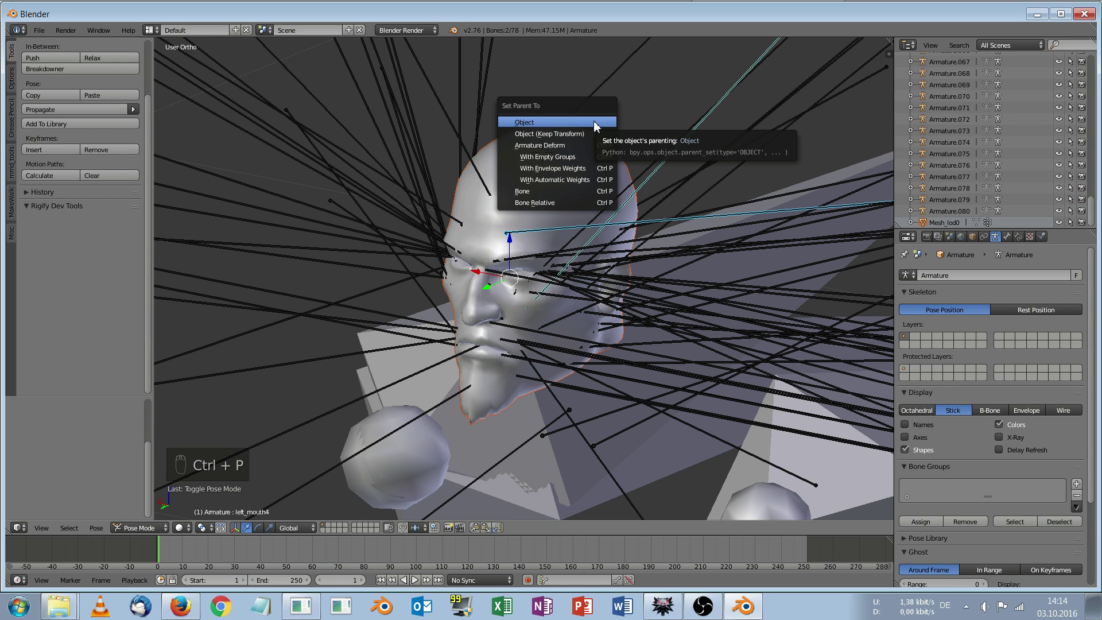
left_click(572, 161)
Test-move the nose bone to check the face deformation, cancel the move, and inspect the head from the side
middle_click_drag(568, 156, 552, 222)
right_click(527, 321)
key("g")
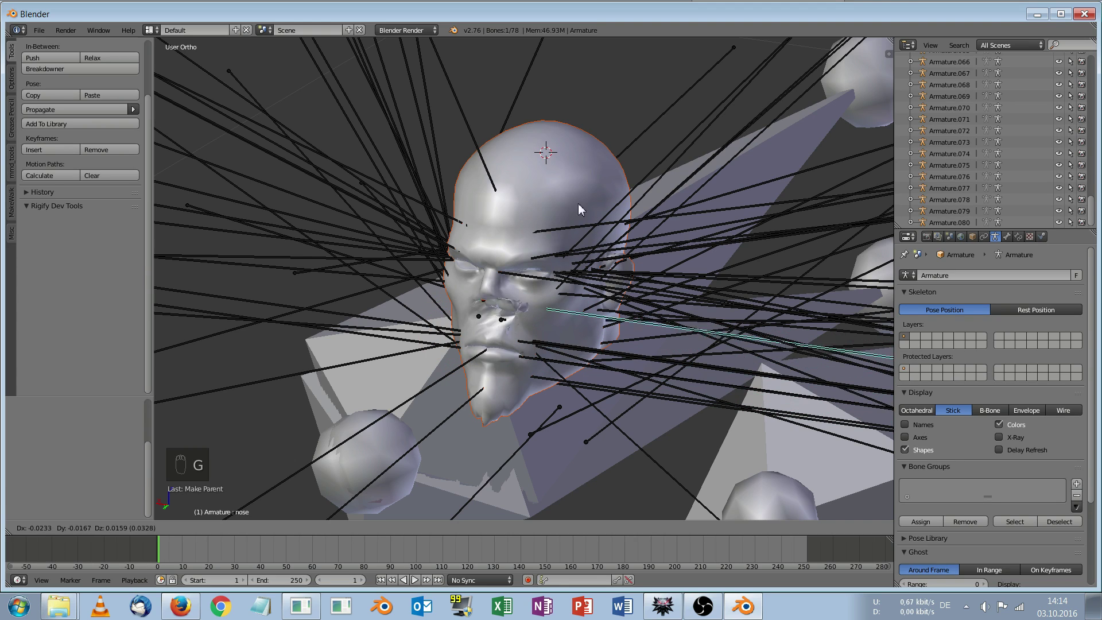
right_click(536, 209)
mouse_move(551, 201)
middle_mouse_down()
mouse_move(552, 186)
mouse_move(551, 197)
middle_mouse_up()
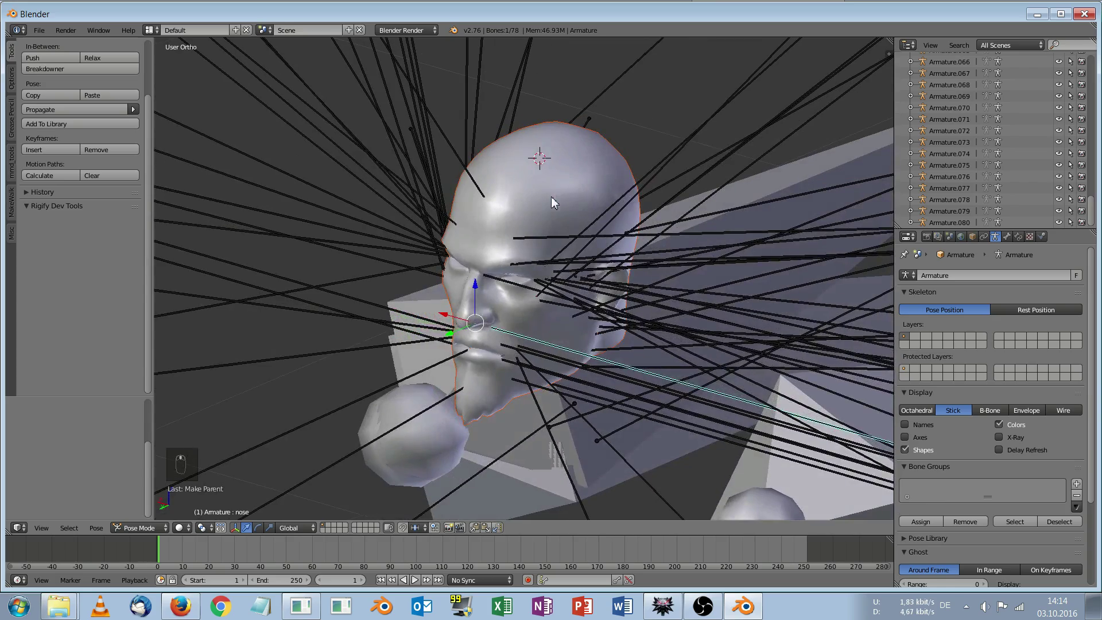
middle_click_drag(628, 200, 598, 240)
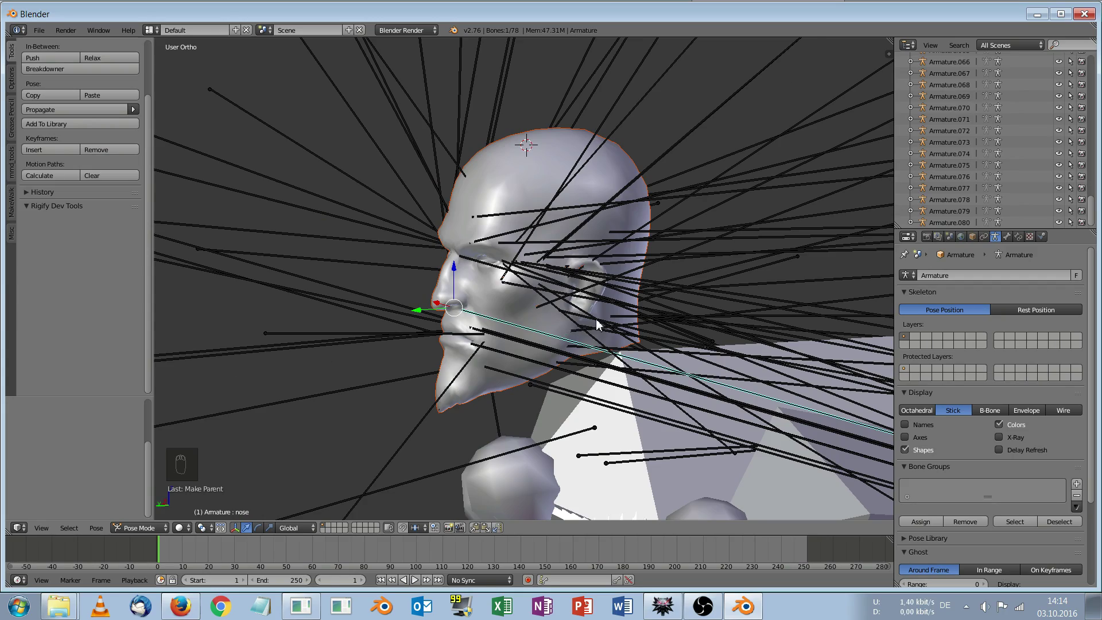
middle_click_drag(596, 318, 587, 294)
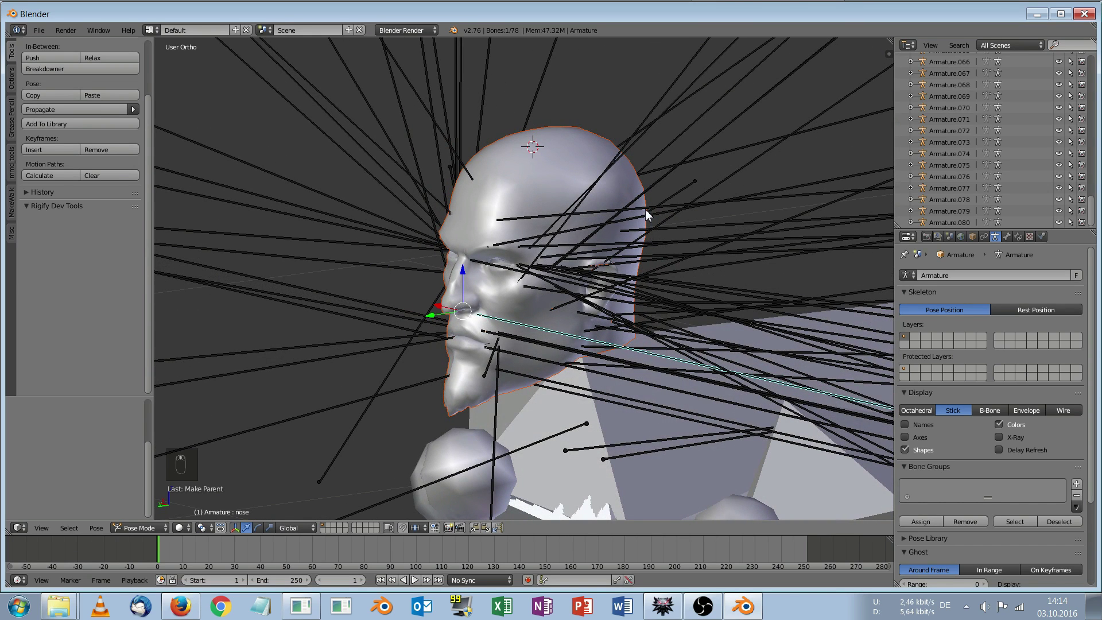
Return the armature to Object Mode and hide it
right_click(685, 205)
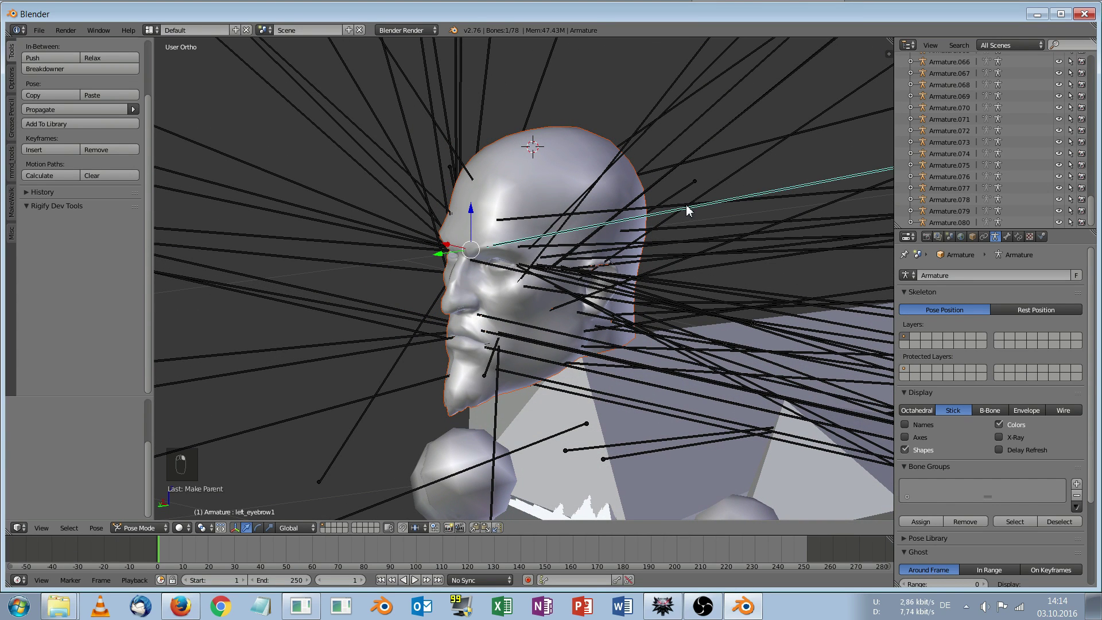
left_click(150, 528)
left_click(138, 488)
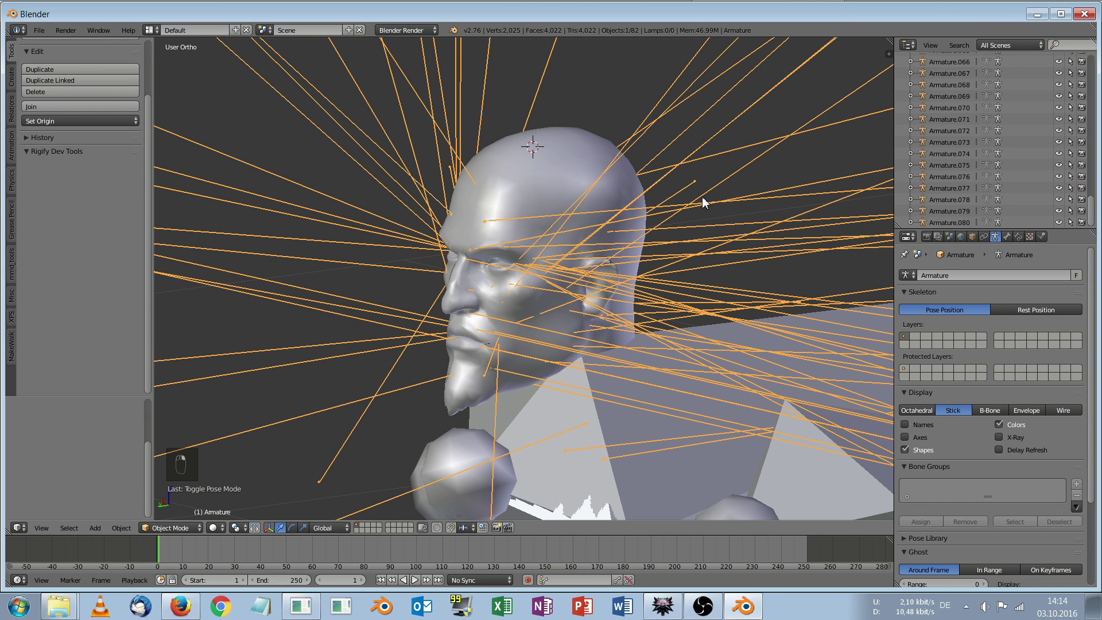
key("h")
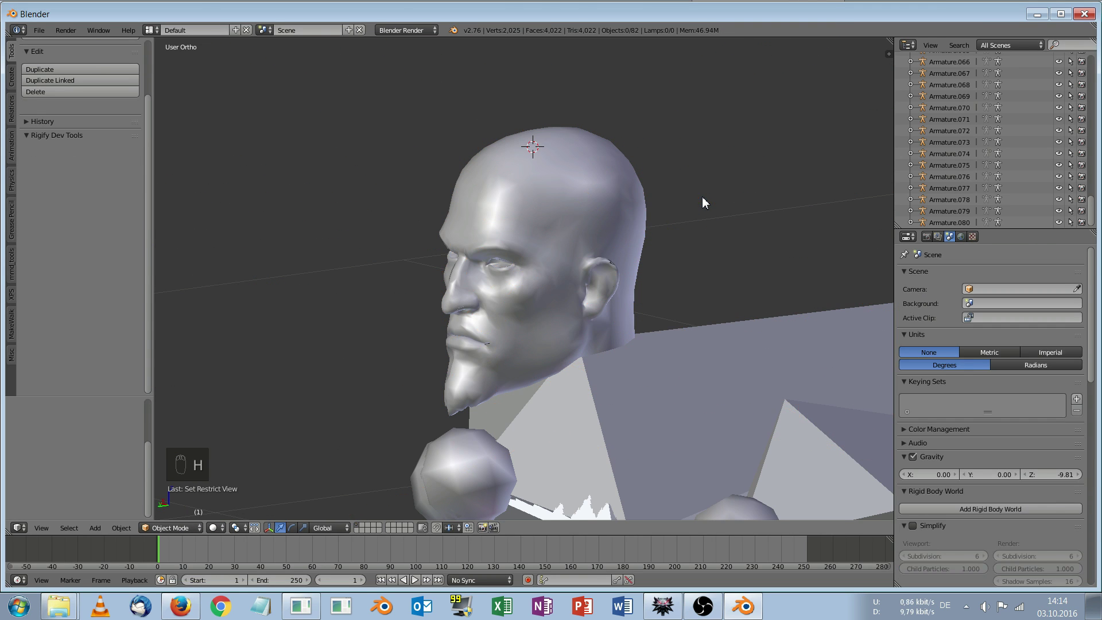
Select the Kratos head and go through its vertex groups from lowwer_right_eyelid3 up to right_eyebrow3
middle_click_drag(653, 231, 535, 223)
right_click(582, 199)
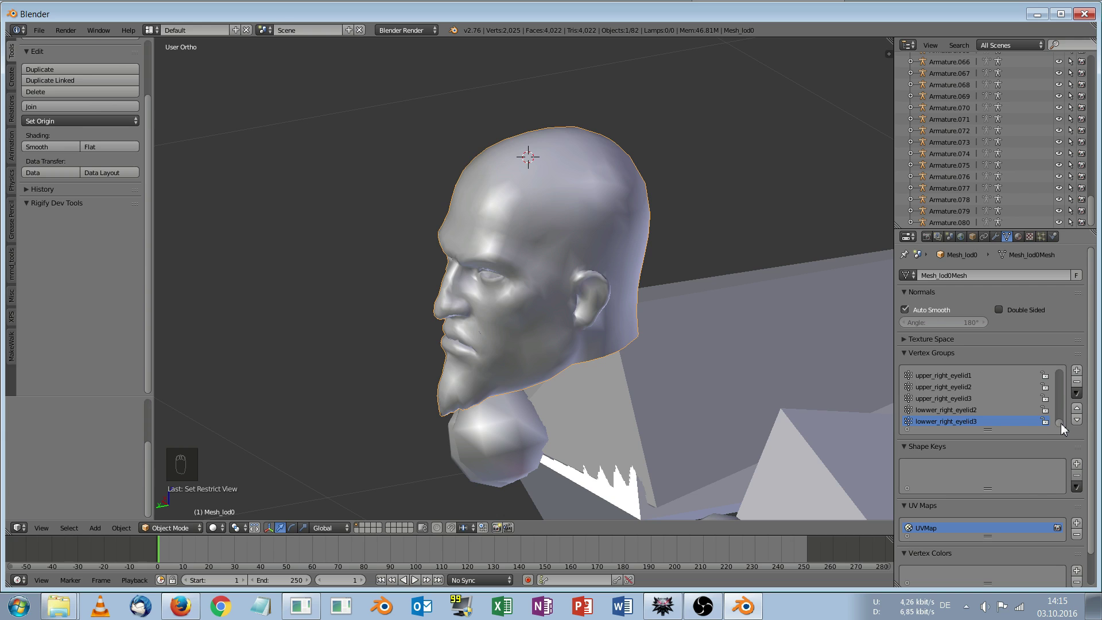
key("Up")
key("Up")
key("Up")
key("Up")
key("Up")
key("Up")
key("Up")
key("Up")
key("Up")
key("Up")
key("Up")
key("Up")
key("Up")
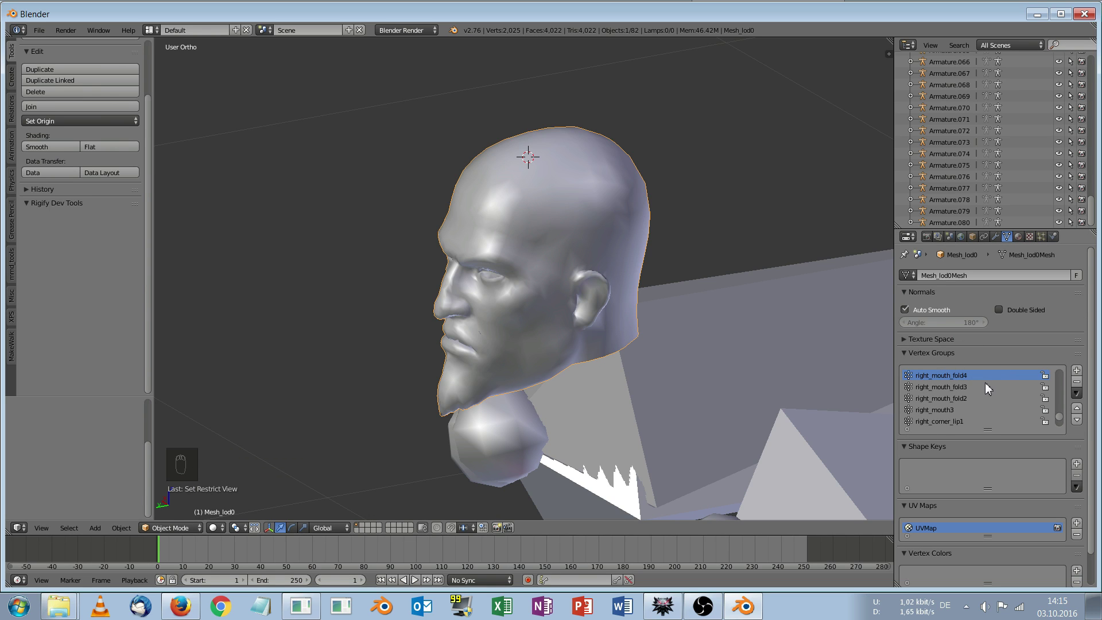
key("Up")
key("Up")
key("Up")
key("Up")
key("Up")
key("Up")
key("Up")
key("Up")
key("Up")
key("Up")
key("Up")
key("Up")
key("Up")
key("Up")
key("Up")
key("Up")
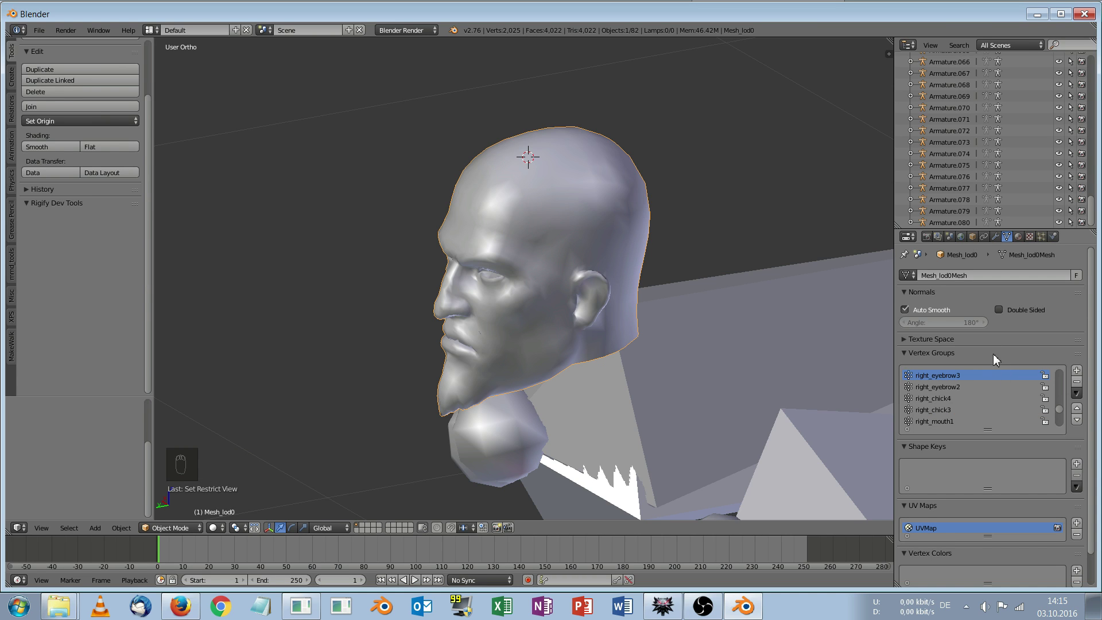
Switch the Kratos head from Object Mode to Weight Paint mode
left_click(179, 529)
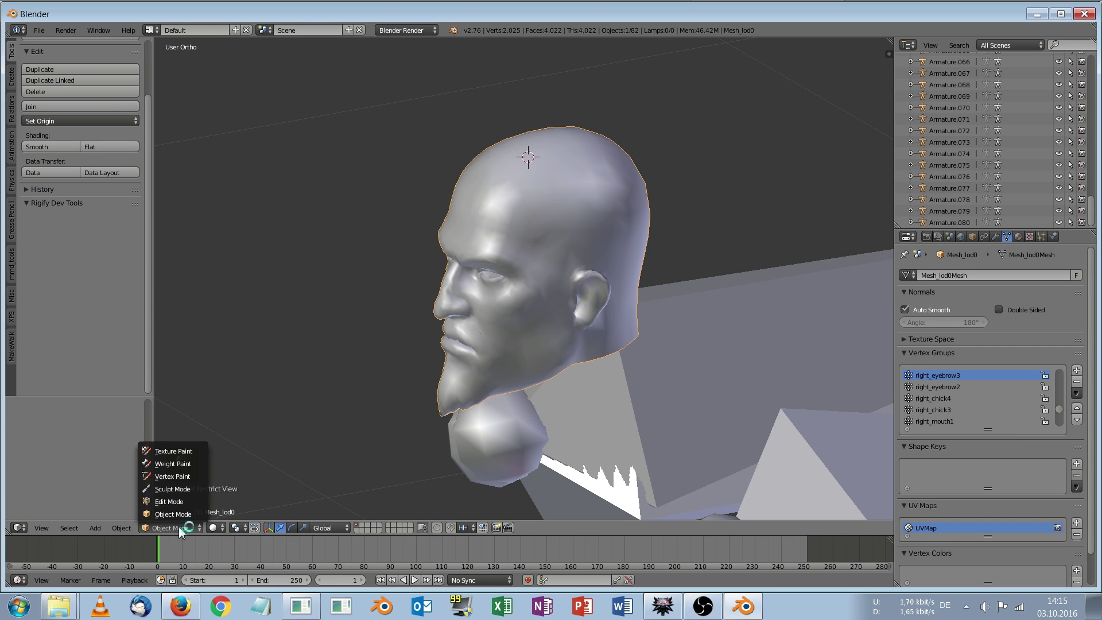
left_click(216, 529)
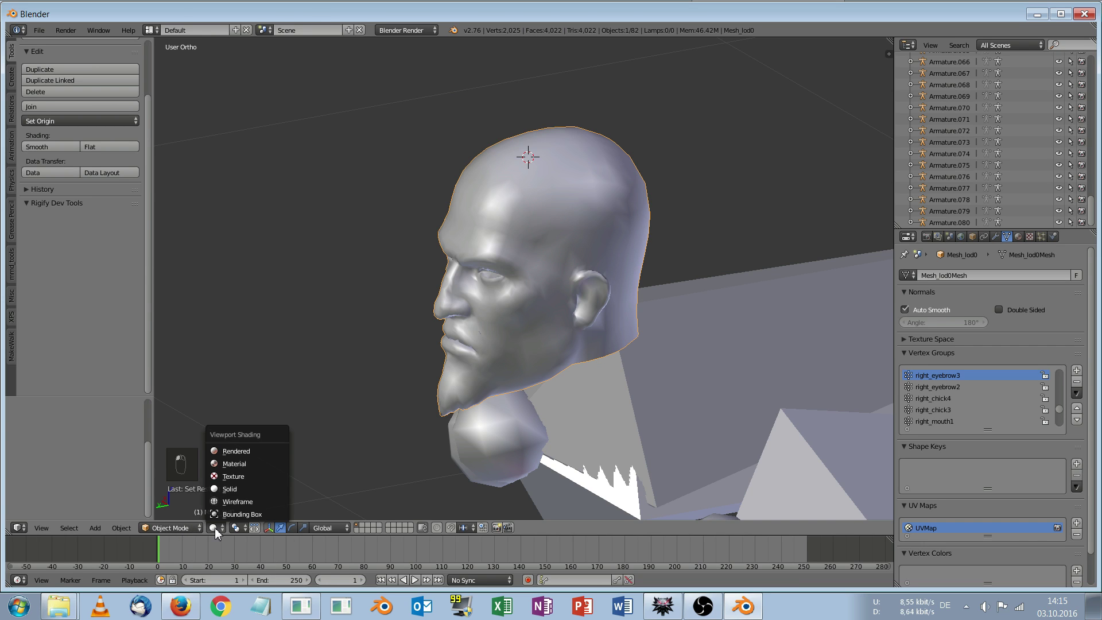
left_click(171, 528)
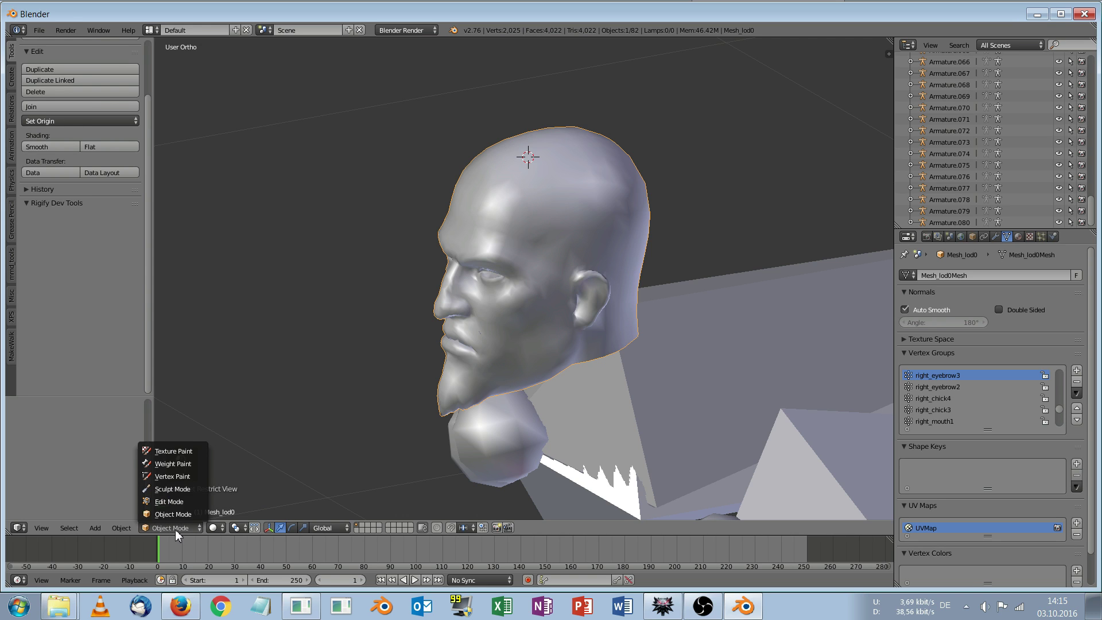
left_click(192, 466)
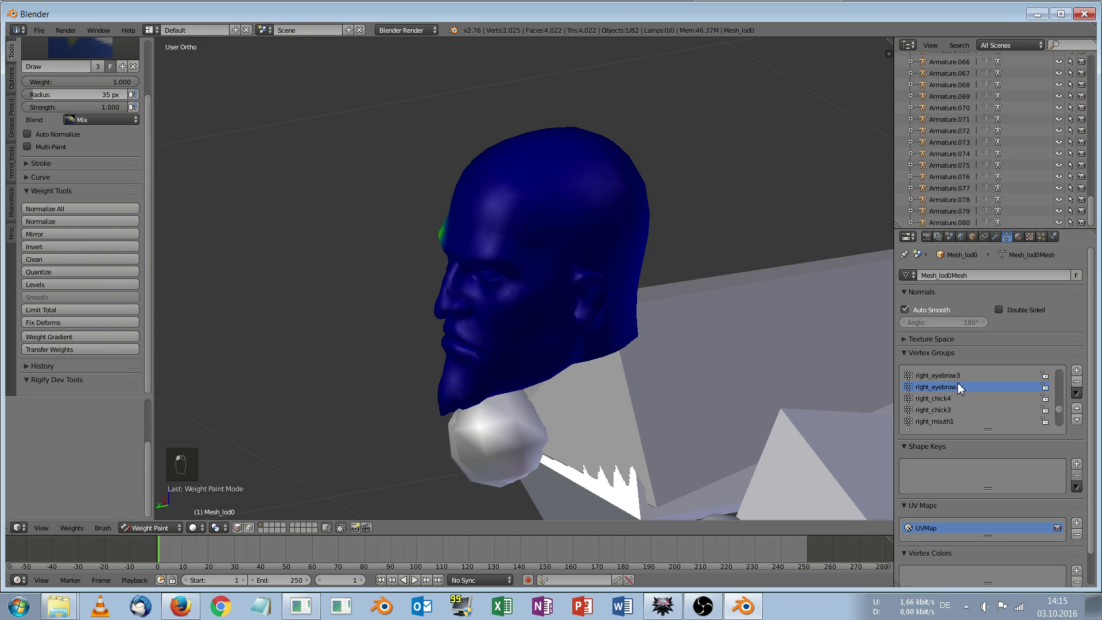
Go through the head's vertex groups from right_eyebrow2 up past left_chick3, examining the painted weights of each facial group
key("Up")
key("Up")
key("Up")
key("Up")
key("Up")
key("Up")
key("Up")
key("Up")
key("Up")
key("Up")
key("Up")
key("Up")
key("Up")
key("Up")
key("Up")
key("Up")
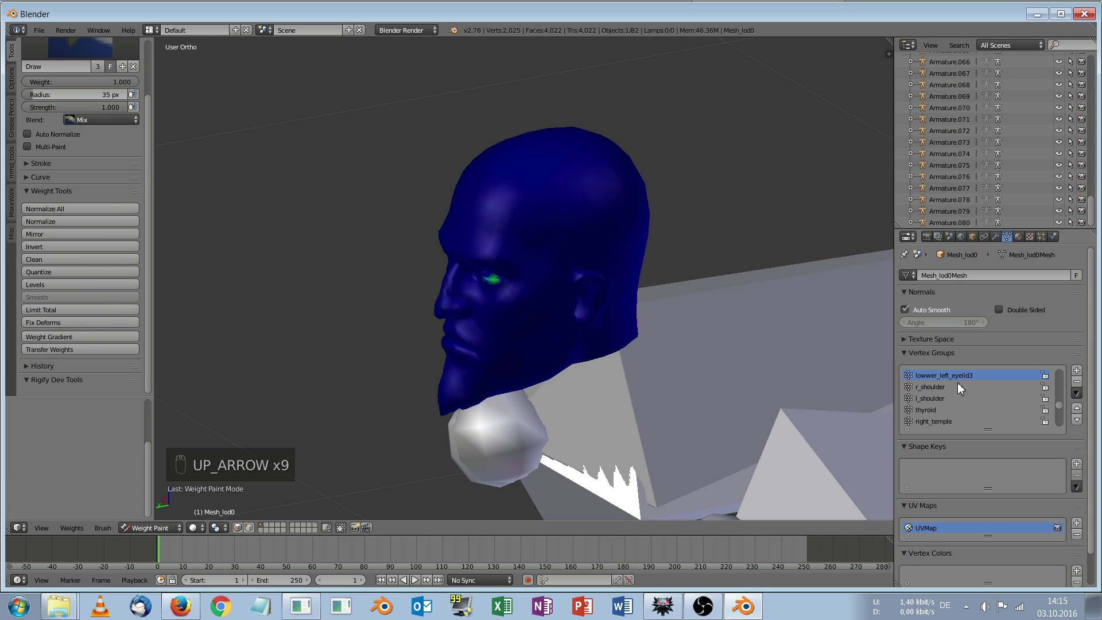
key("Up")
key("Up")
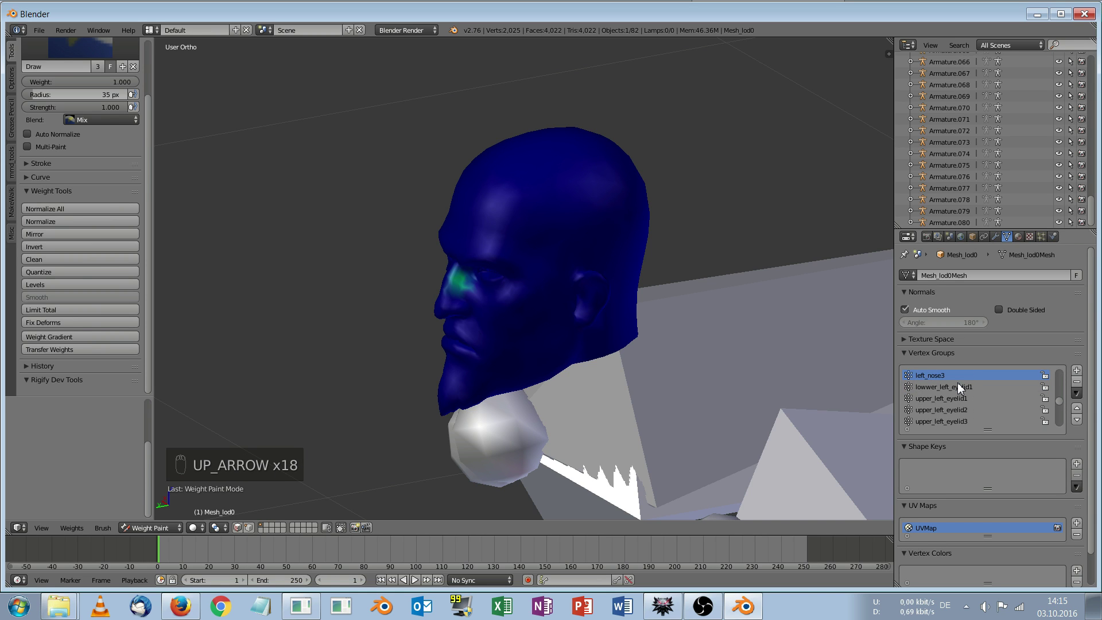
key("Up")
key("Up")
key("Up")
key("Up")
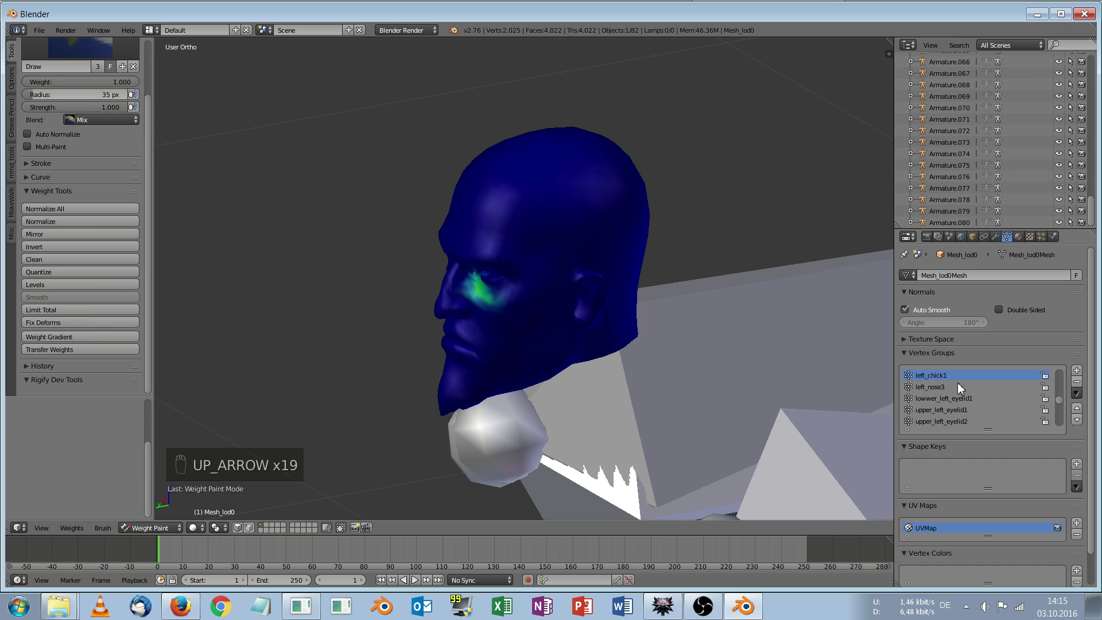
key("Up")
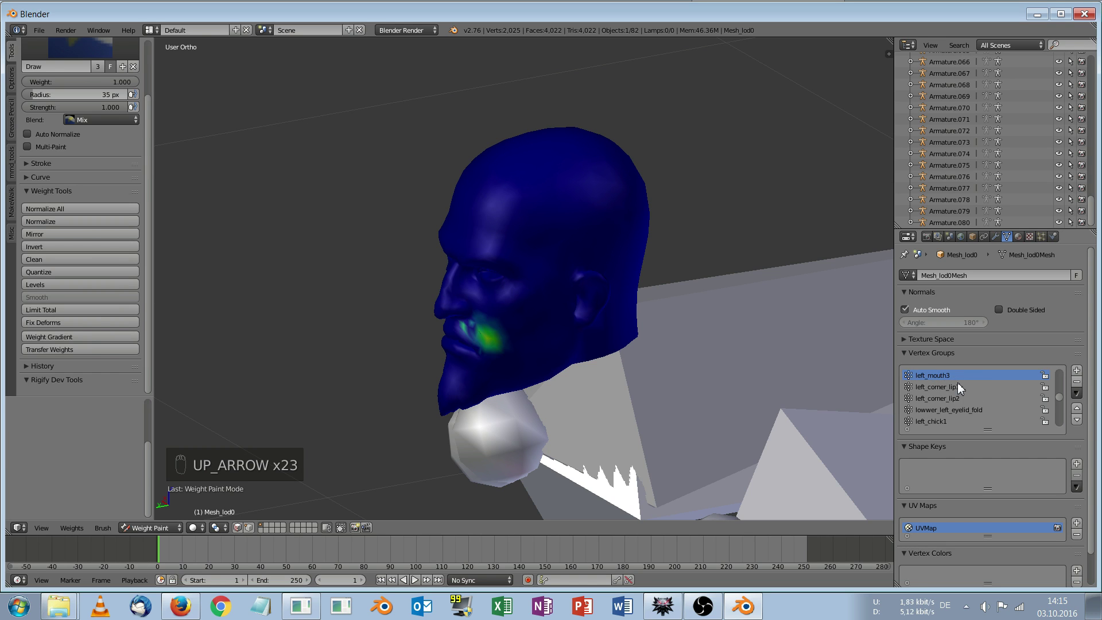
key("Up")
key("Up")
key("Up")
key("Up")
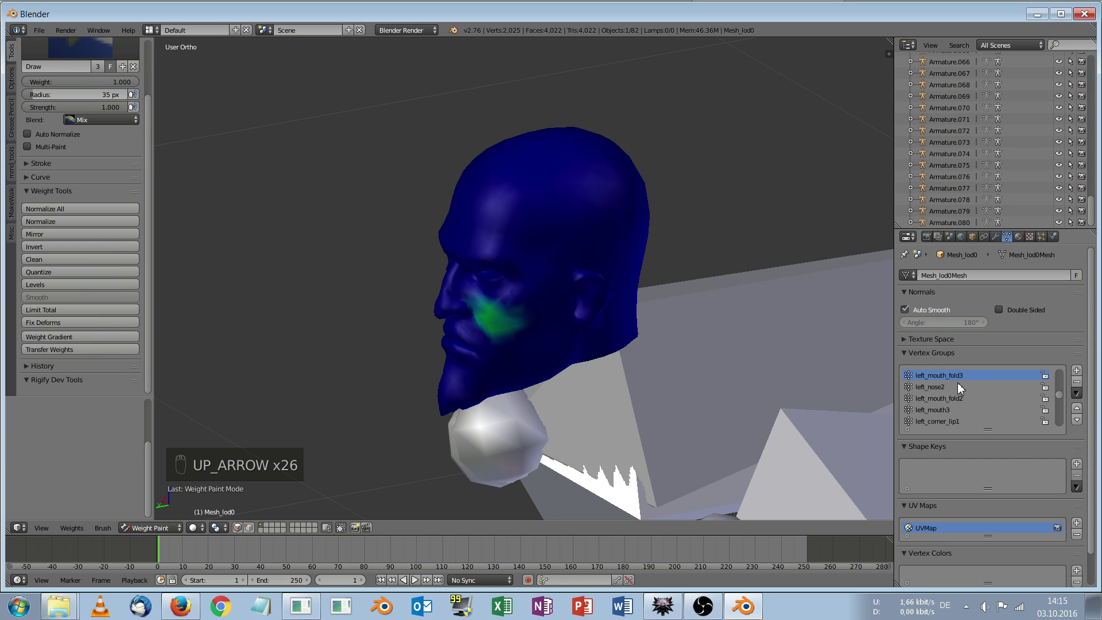
key("Up")
key("Up")
key("Up")
key("Up")
key("Up")
key("Up")
key("Up")
key("Up")
key("Up")
key("Up")
key("Up")
key("Up")
key("Up")
key("Up")
key("Up")
key("Up")
key("Up")
key("Up")
key("Up")
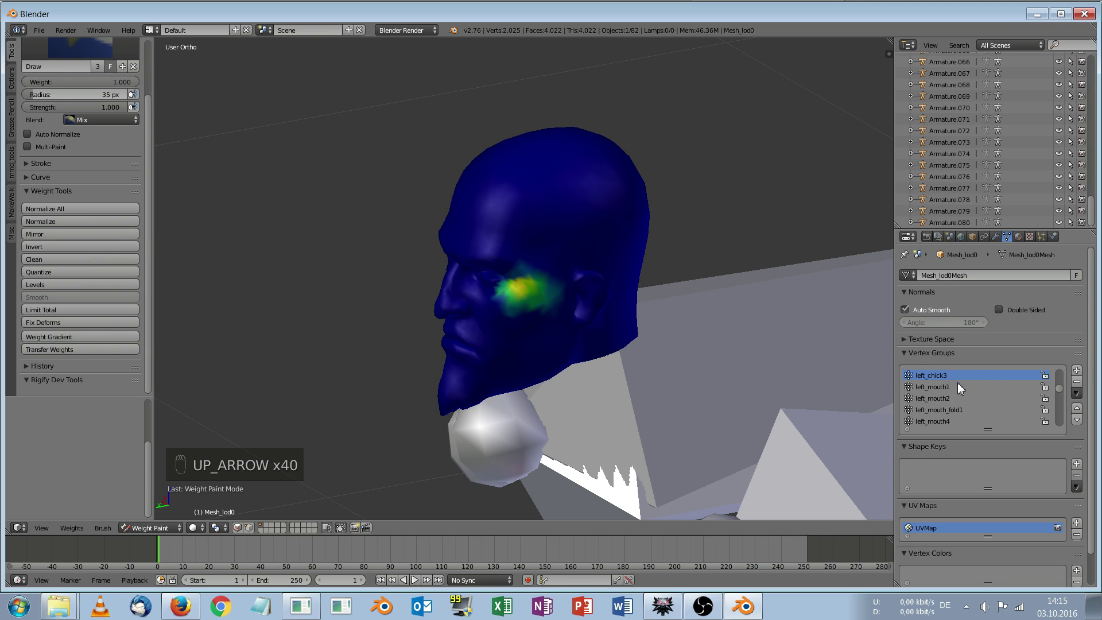
Make the ears vertex group active, set the brush weight to 0 and paint out its influence around the head's left ear
key("Down")
key("Down")
key("Down")
key("Down")
key("Down")
key("Up")
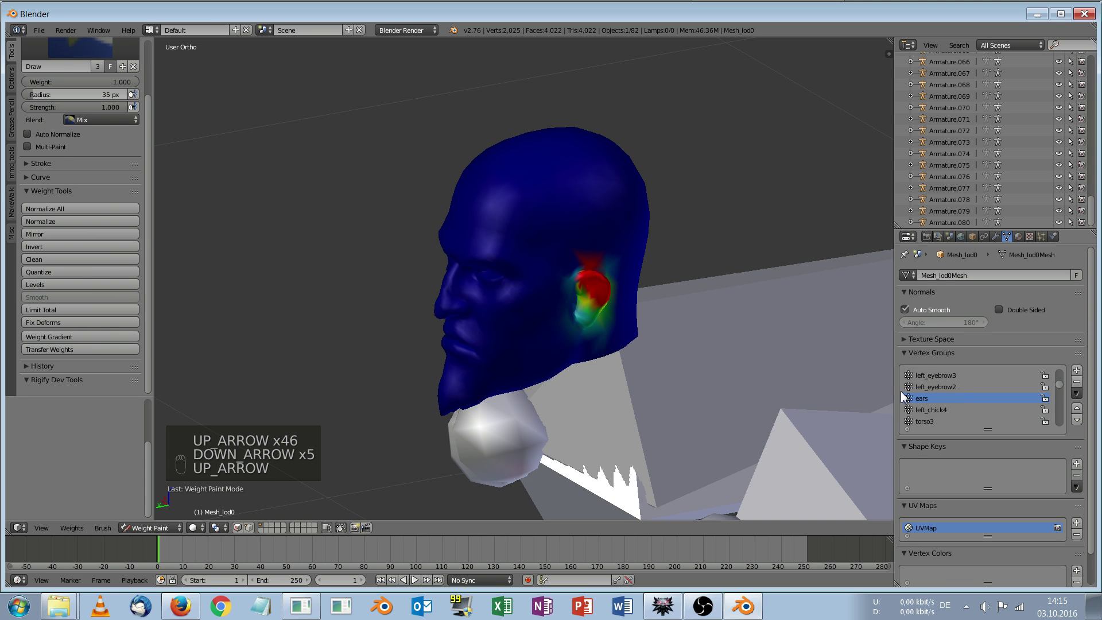
mouse_move(545, 313)
middle_mouse_down()
mouse_move(557, 316)
mouse_move(531, 310)
mouse_move(574, 313)
mouse_move(560, 302)
mouse_move(561, 315)
mouse_move(531, 306)
middle_mouse_up()
scroll(557, 316, "up", 3)
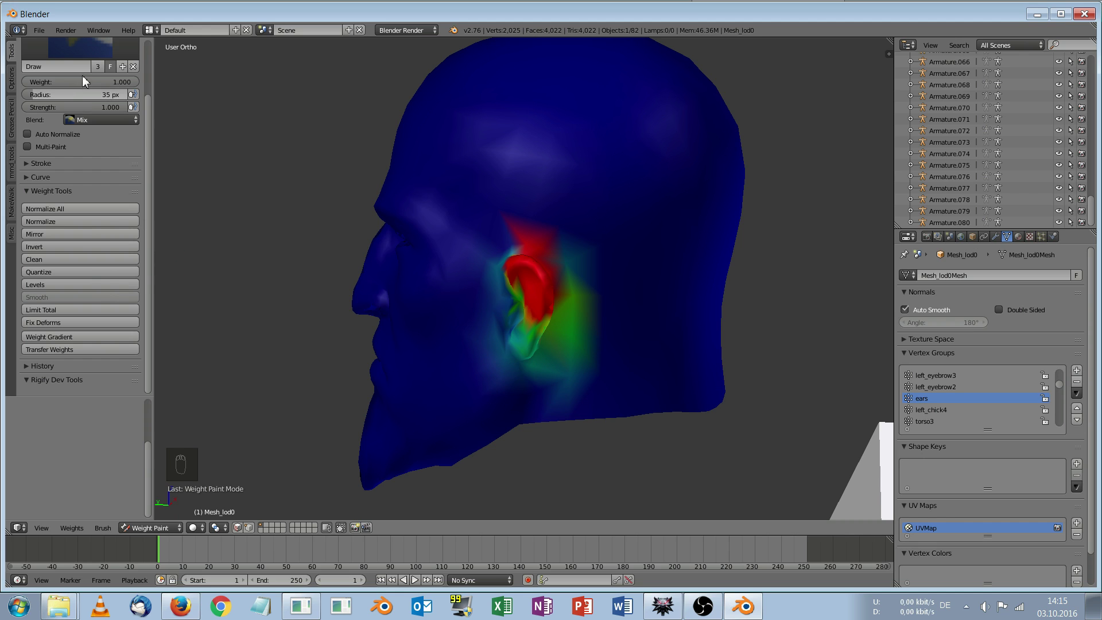
left_click_drag(127, 82, 28, 86)
middle_click_drag(314, 185, 345, 201)
mouse_move(508, 246)
left_mouse_down()
mouse_move(495, 278)
mouse_move(505, 249)
mouse_move(541, 260)
mouse_move(560, 335)
mouse_move(453, 402)
mouse_move(421, 371)
mouse_move(511, 315)
mouse_move(545, 309)
mouse_move(524, 315)
left_mouse_up()
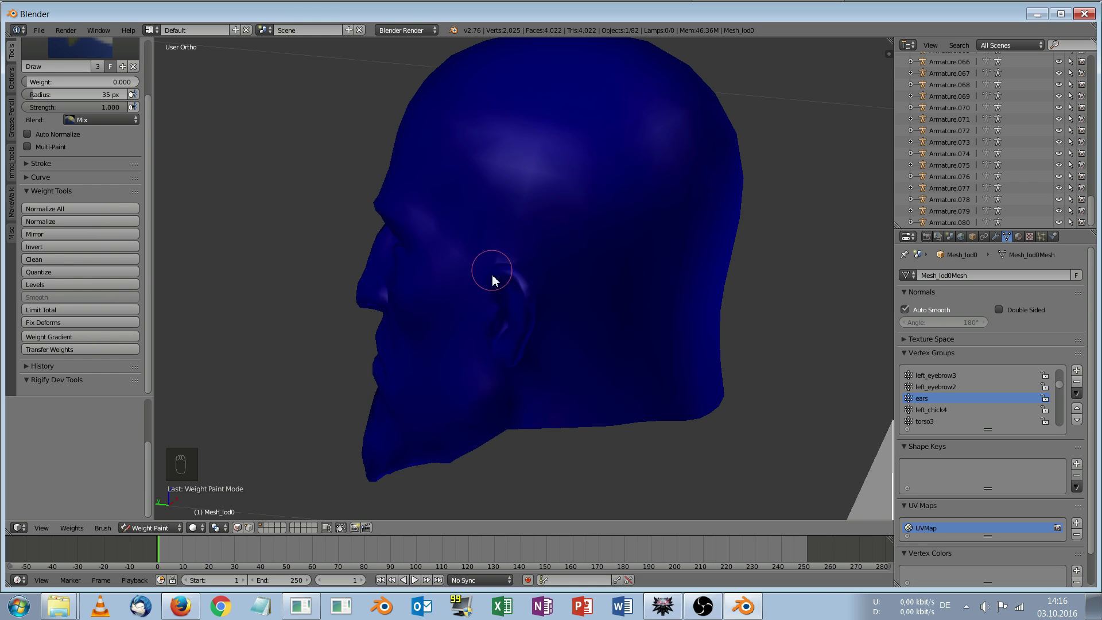
Paint out the ears group's weights around the right ear with weight 0, and check both sides of the head for leftovers
middle_click_drag(609, 283, 560, 322)
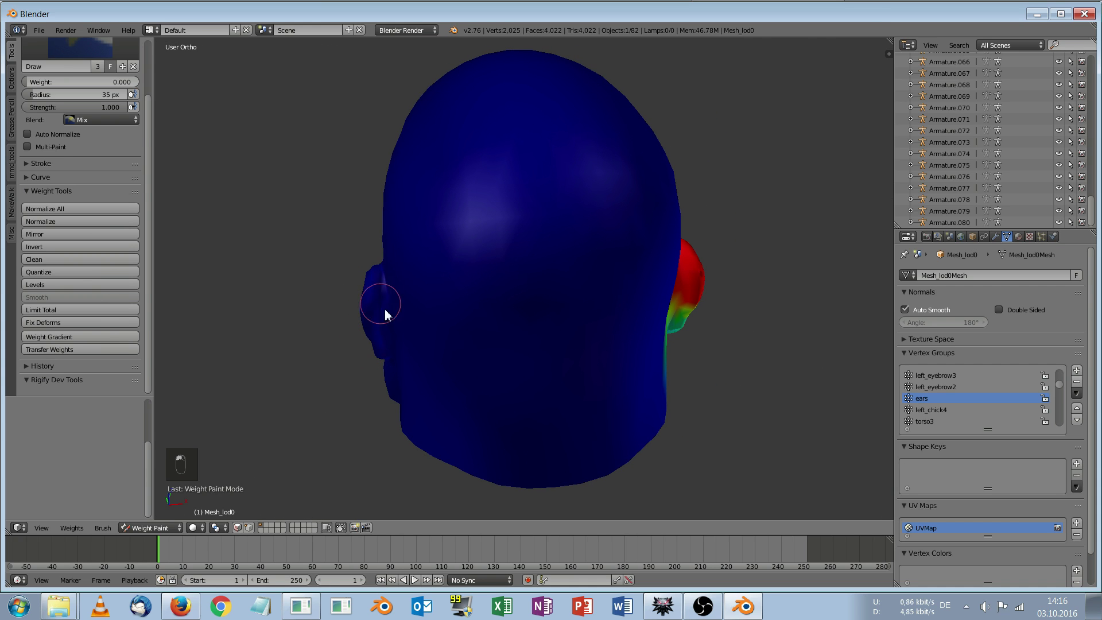
middle_click_drag(640, 351, 561, 342)
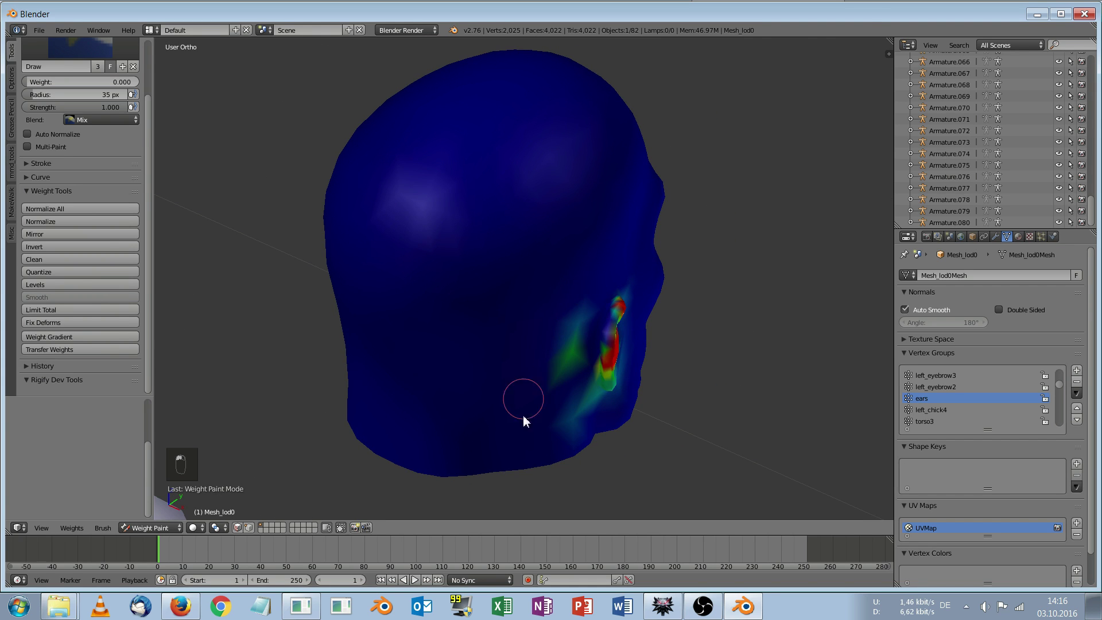
mouse_move(566, 299)
left_mouse_down()
mouse_move(598, 374)
mouse_move(614, 320)
left_mouse_up()
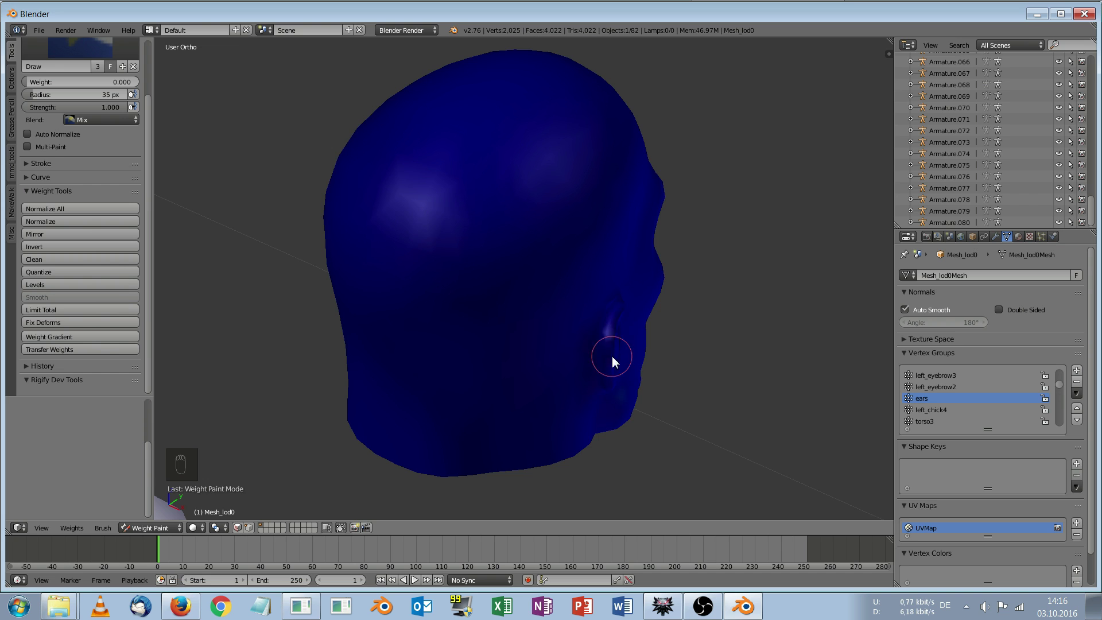
middle_click_drag(615, 357, 509, 328)
mouse_move(493, 339)
left_mouse_down()
mouse_move(476, 371)
mouse_move(516, 354)
left_mouse_up()
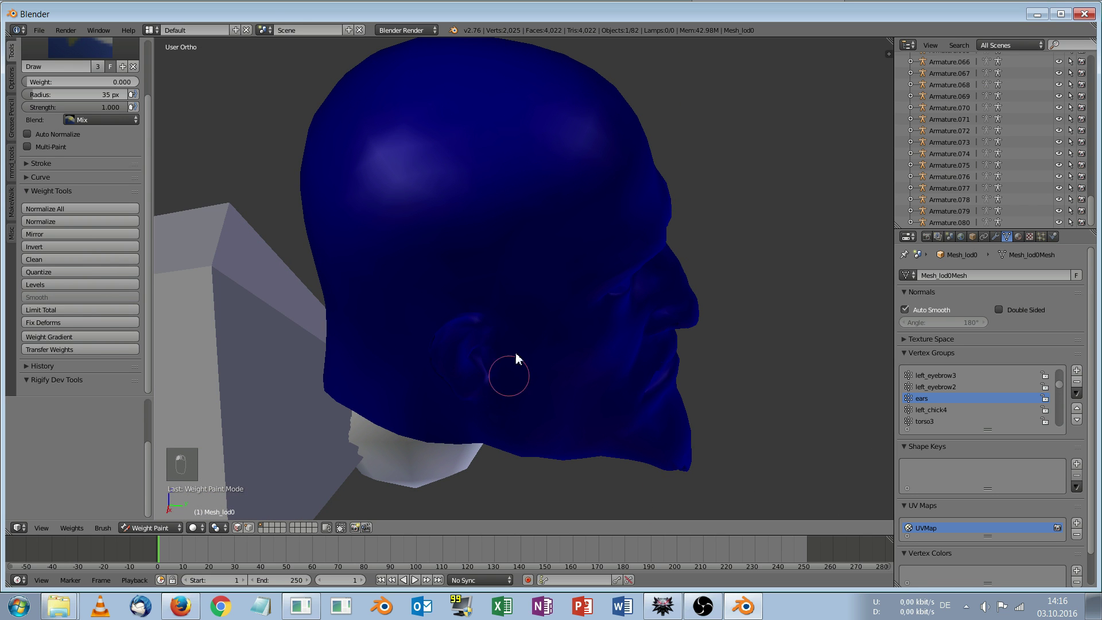
middle_click_drag(518, 342, 637, 341)
middle_click_drag(484, 312, 540, 253)
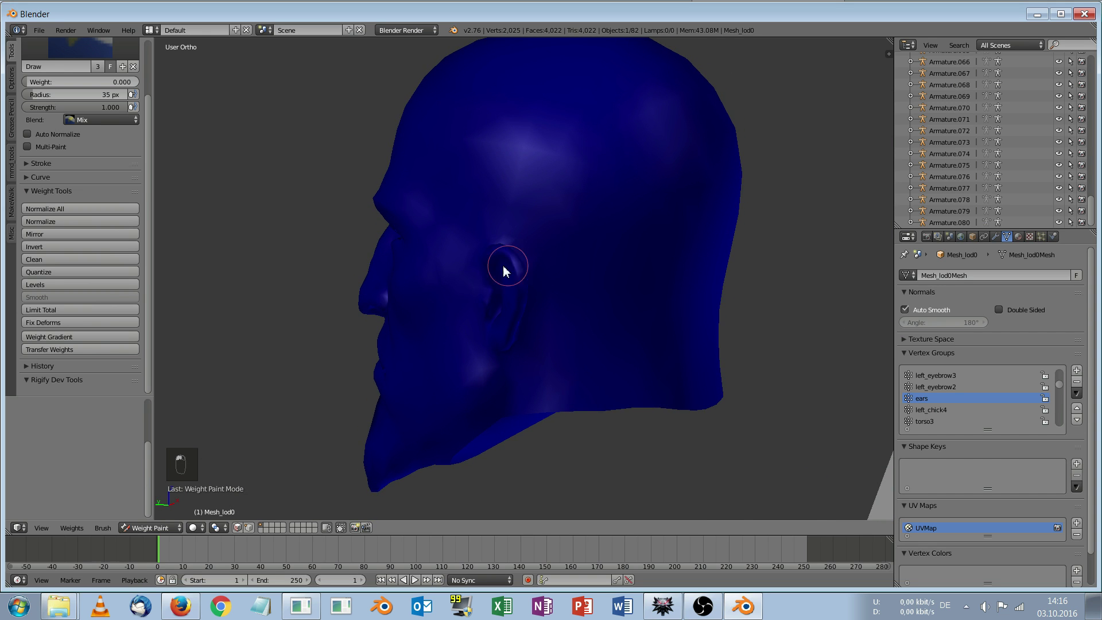
mouse_move(553, 300)
middle_mouse_down()
mouse_move(608, 253)
mouse_move(718, 242)
mouse_move(623, 256)
mouse_move(606, 342)
mouse_move(613, 327)
middle_mouse_up()
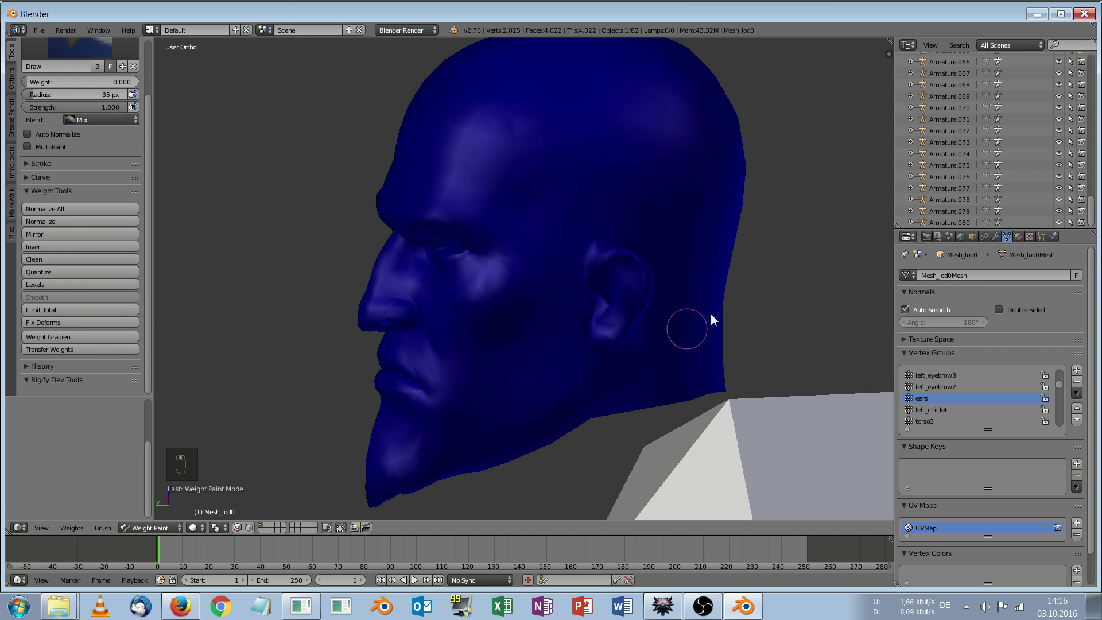
middle_click_drag(522, 328, 544, 335)
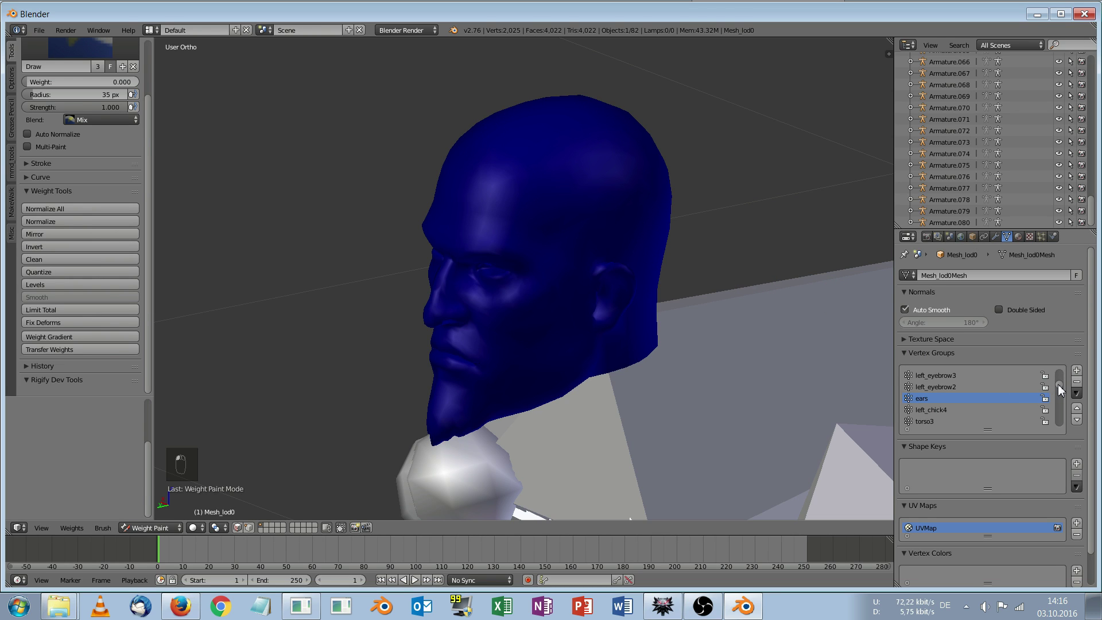
Go through the remaining vertex groups from ears up to the head group, examining how each one is weighted
key("Up")
key("Up")
key("Up")
key("Up")
key("Up")
key("Up")
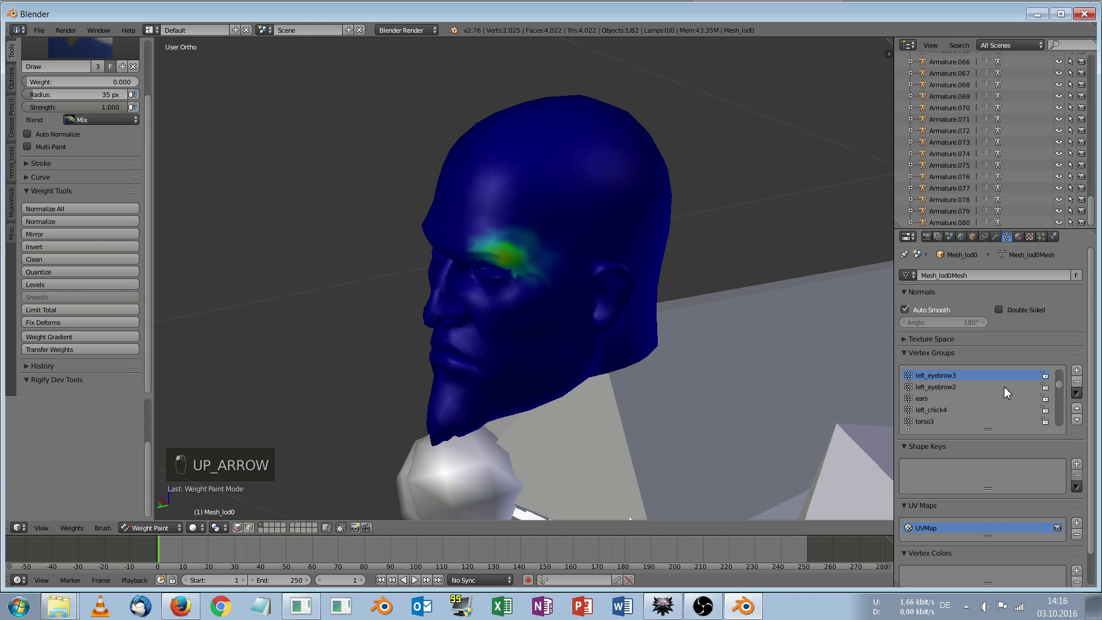
key("Up")
key("Up")
key("Up")
key("Up")
key("Up")
key("Up")
key("Up")
key("Up")
key("Up")
key("Up")
key("Up")
key("Up")
key("Up")
key("Up")
key("Up")
key("Up")
key("Up")
key("Up")
key("Up")
key("Up")
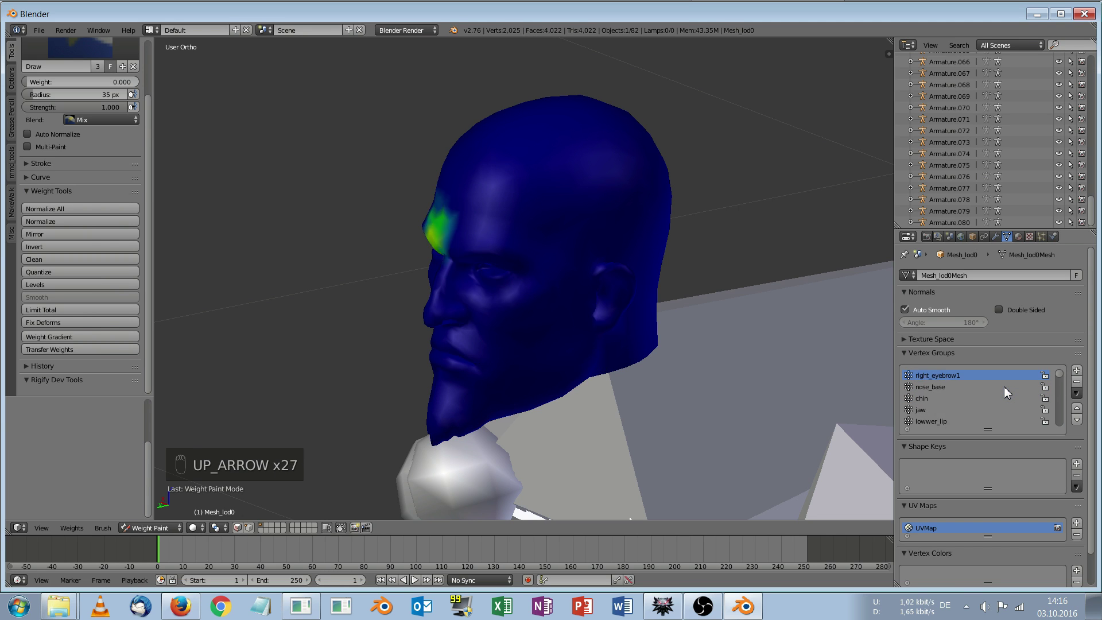
key("Up")
key("Up")
key("Up")
key("Up")
key("Up")
key("Up")
key("Up")
key("Up")
key("Up")
key("Up")
key("Up")
key("Up")
key("Up")
key("Up")
key("Up")
key("Up")
key("Up")
key("Up")
key("Up")
key("Up")
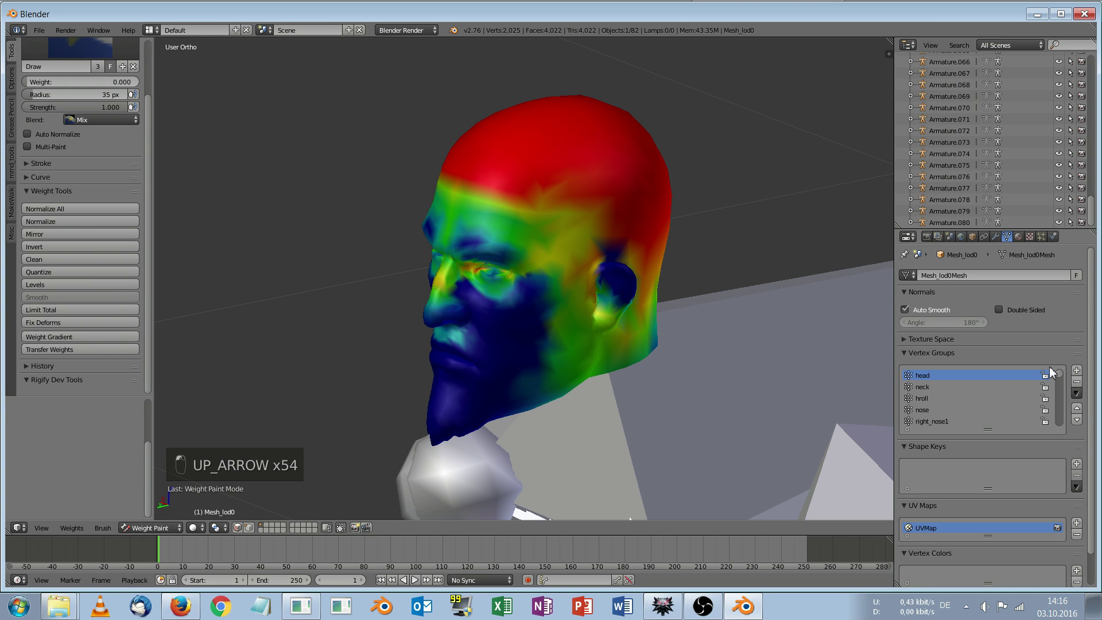
Set the brush weight to 1 and paint the whole left ear and its surroundings into the head vertex group
middle_click_drag(588, 278, 635, 281)
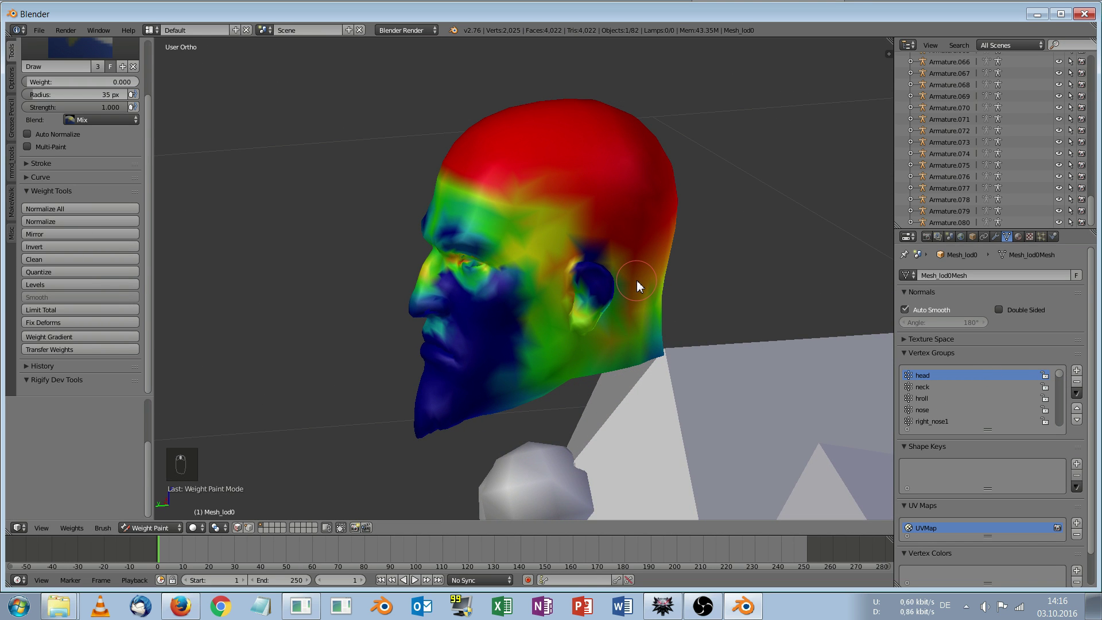
scroll(636, 280, "up", 5)
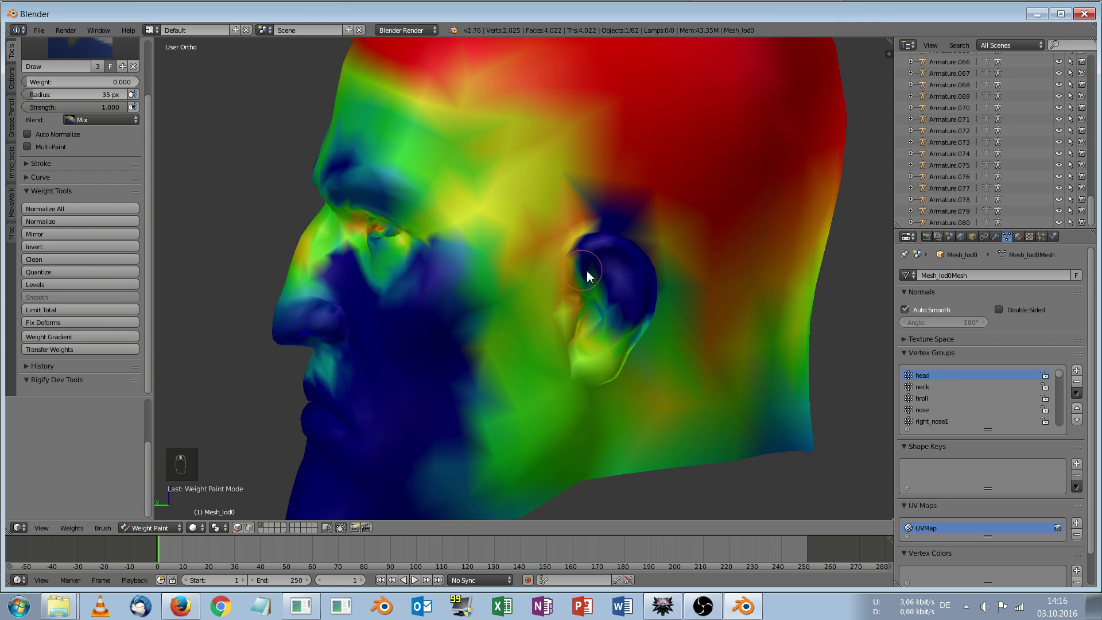
middle_click_drag(641, 281, 509, 246)
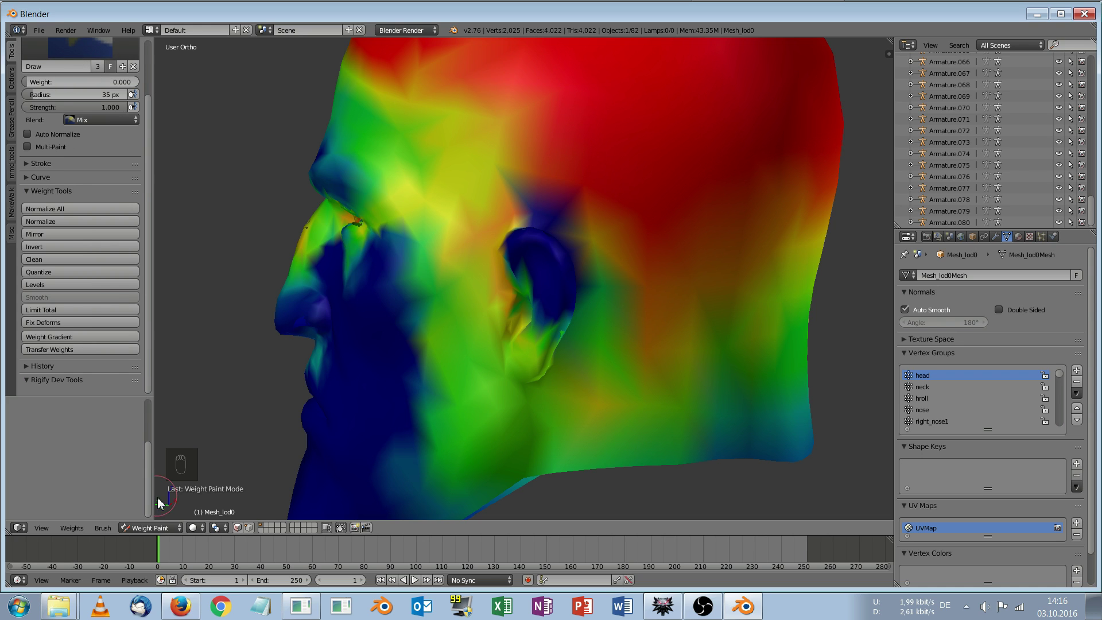
scroll(54, 91, "up", 1)
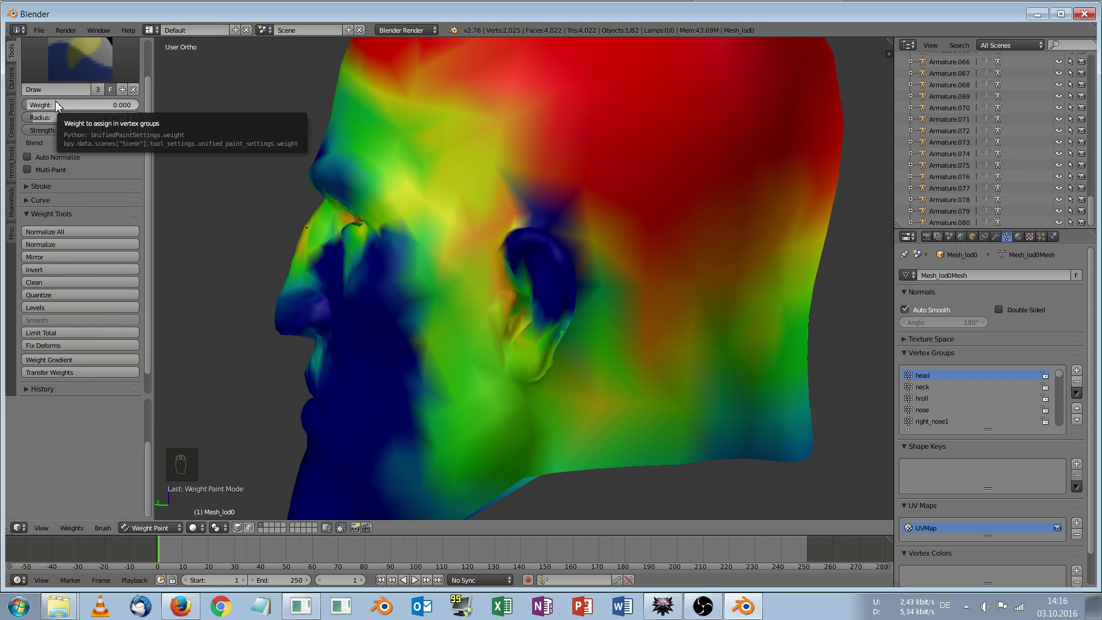
left_click_drag(38, 106, 138, 106)
middle_click_drag(406, 124, 398, 131)
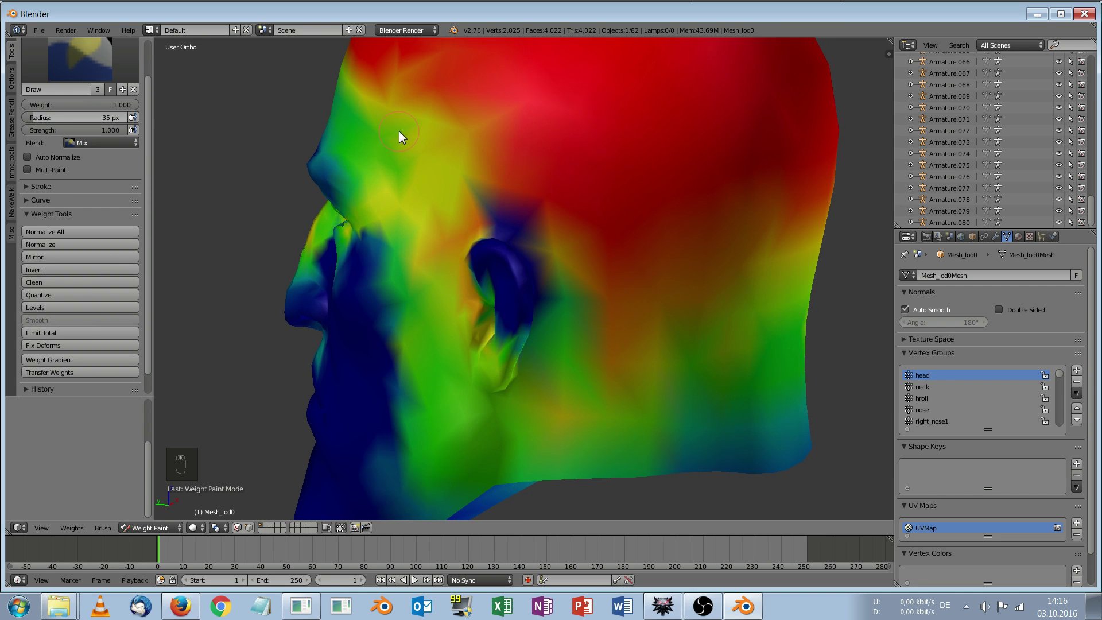
left_click_drag(503, 245, 529, 264)
mouse_move(533, 305)
left_mouse_down()
mouse_move(539, 270)
mouse_move(470, 272)
mouse_move(490, 319)
mouse_move(493, 271)
mouse_move(522, 374)
mouse_move(539, 276)
mouse_move(497, 243)
mouse_move(493, 371)
left_mouse_up()
left_click_drag(458, 323, 482, 380)
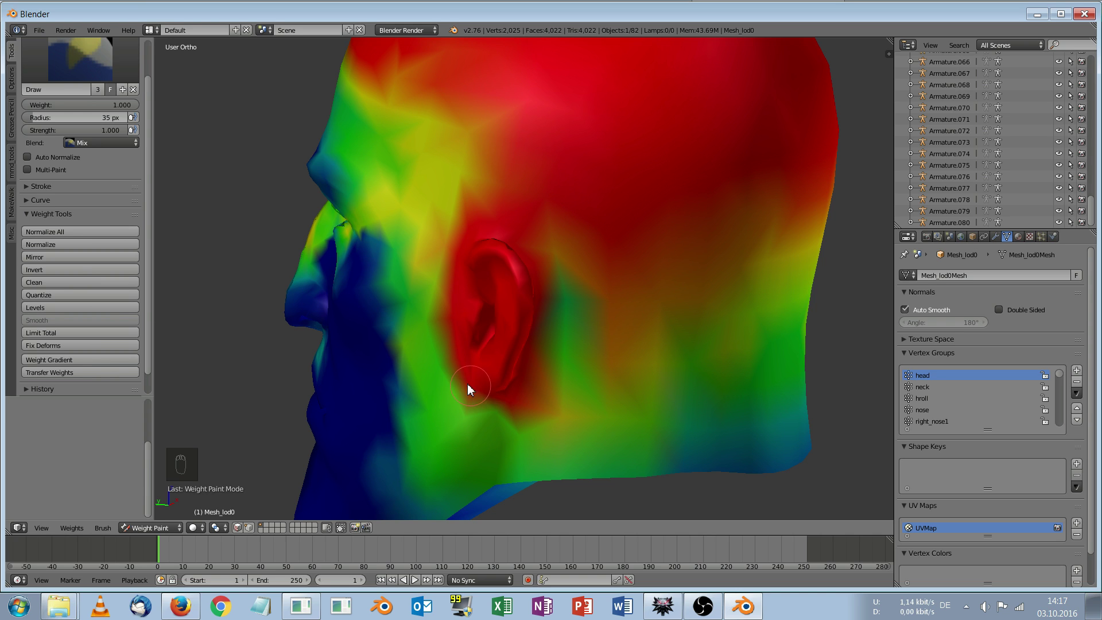
mouse_move(462, 275)
left_mouse_down()
mouse_move(545, 373)
mouse_move(536, 253)
mouse_move(563, 320)
left_mouse_up()
mouse_move(563, 319)
middle_mouse_down()
mouse_move(533, 337)
mouse_move(432, 345)
middle_mouse_up()
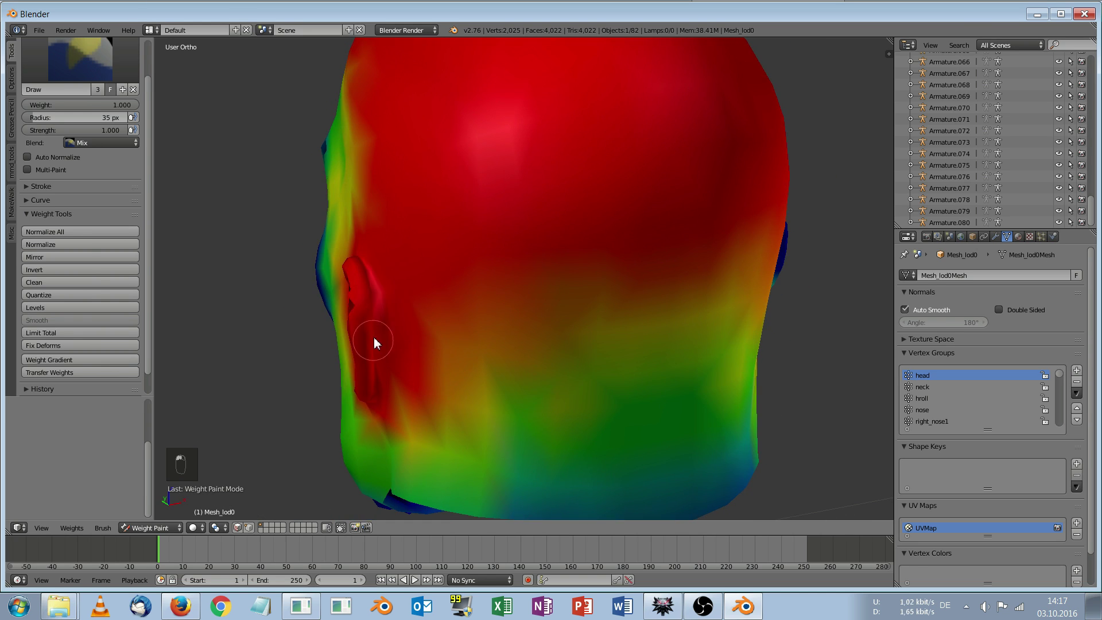
middle_click_drag(372, 387, 602, 277)
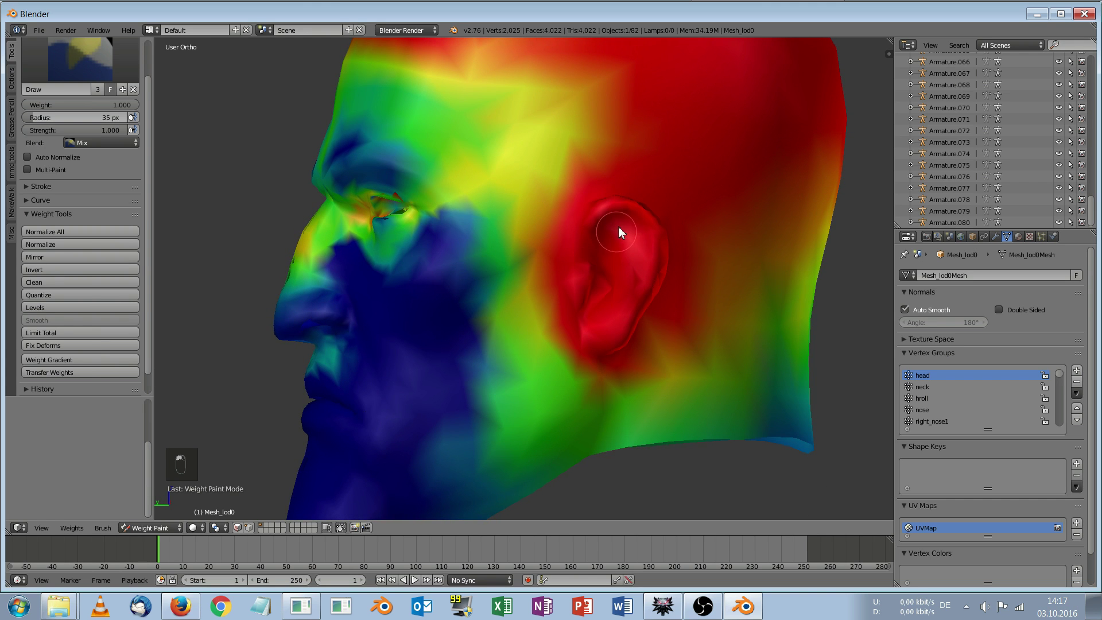
Paint the right ear and its surroundings into the head vertex group with weight 1, and check it from behind and the side
middle_click_drag(620, 188, 384, 274)
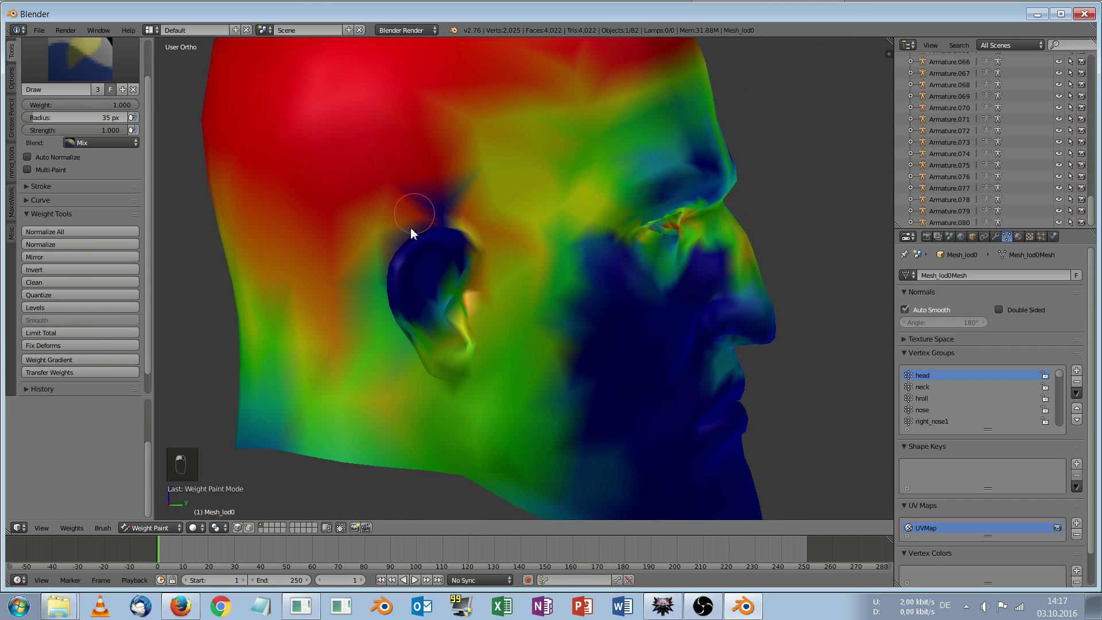
mouse_move(473, 292)
left_mouse_down()
mouse_move(438, 386)
mouse_move(396, 248)
mouse_move(419, 238)
mouse_move(438, 288)
mouse_move(435, 235)
mouse_move(392, 328)
mouse_move(453, 299)
mouse_move(442, 379)
left_mouse_up()
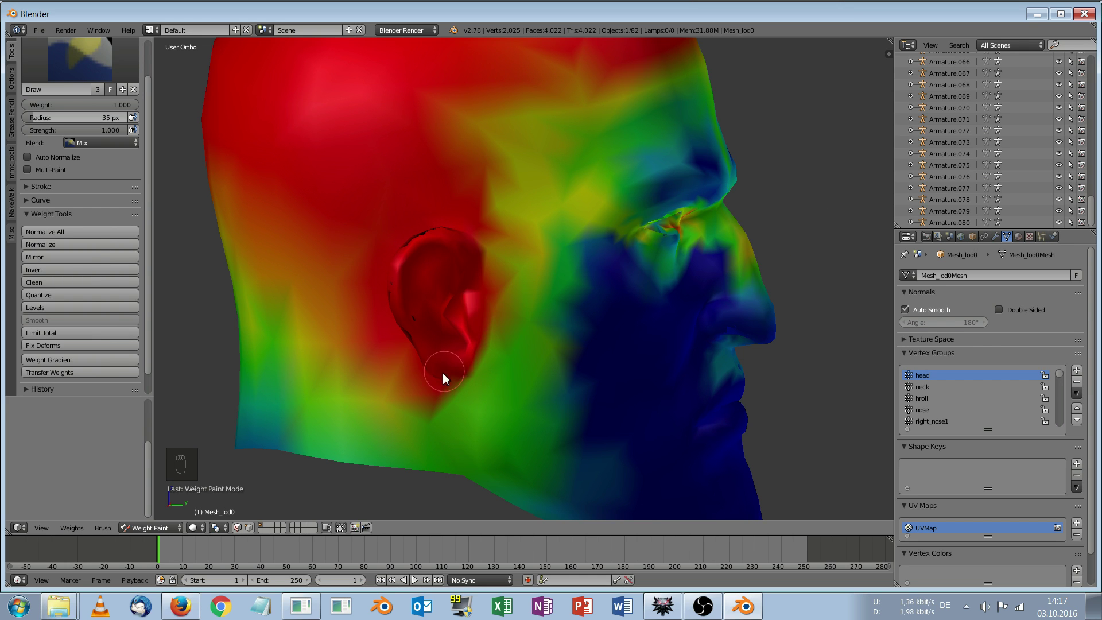
middle_click_drag(437, 224, 576, 343)
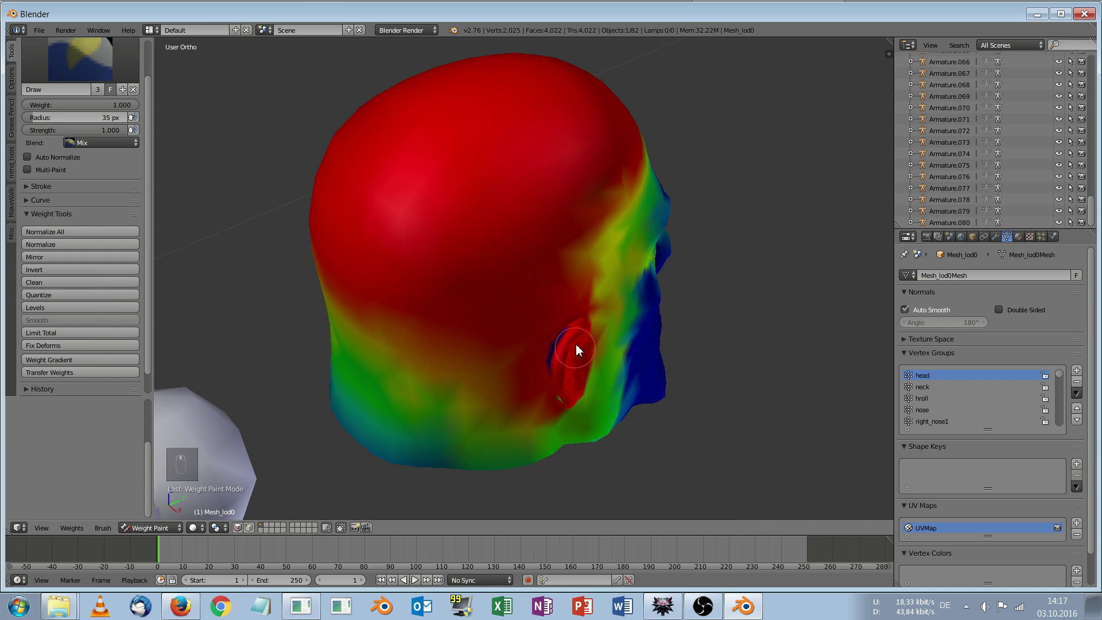
middle_click_drag(570, 317, 475, 270)
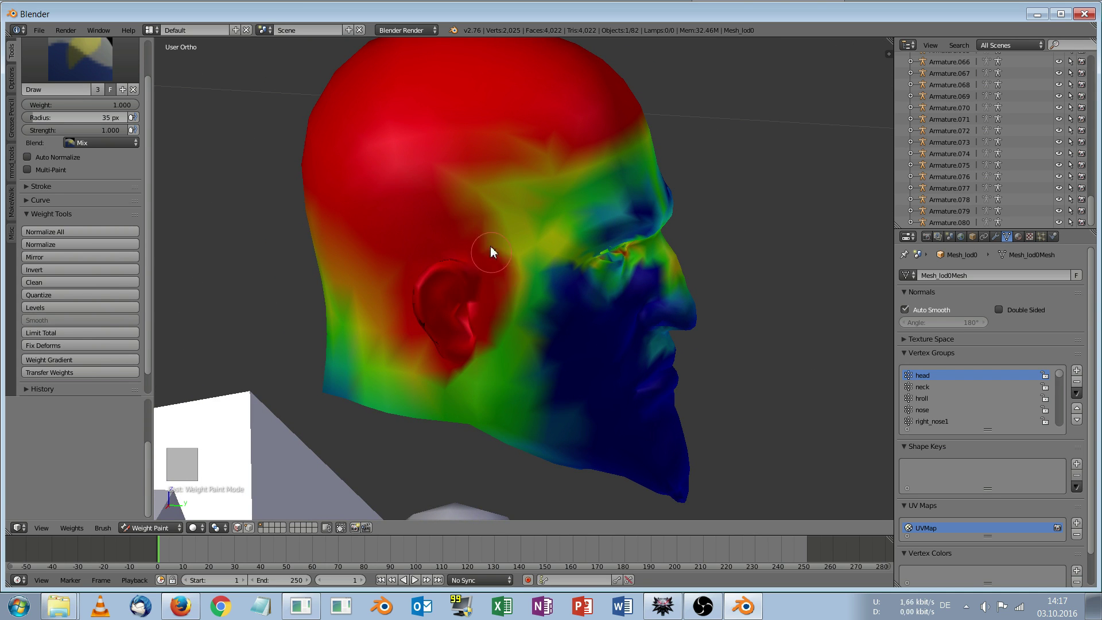
Examine the head group's painted weights around both ears, the face and the back of the head
mouse_move(436, 364)
middle_mouse_down()
mouse_move(482, 281)
mouse_move(519, 285)
mouse_move(445, 264)
mouse_move(324, 270)
mouse_move(512, 292)
middle_mouse_up()
scroll(401, 261, "up", 3)
scroll(324, 276, "down", 4)
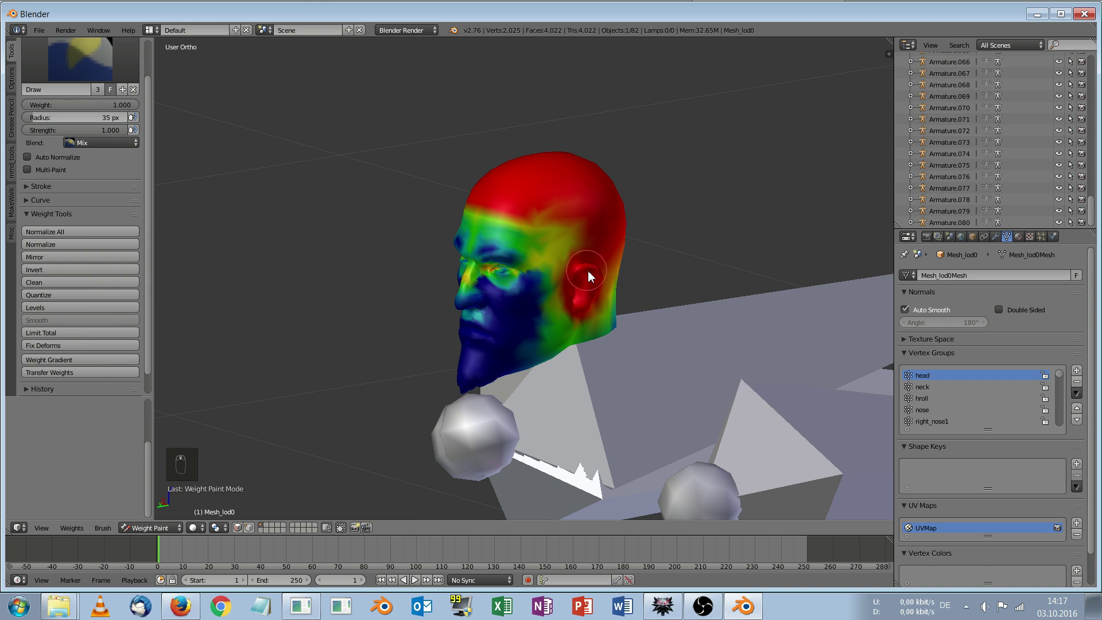
middle_click_drag(583, 274, 625, 273)
scroll(626, 273, "up", 2)
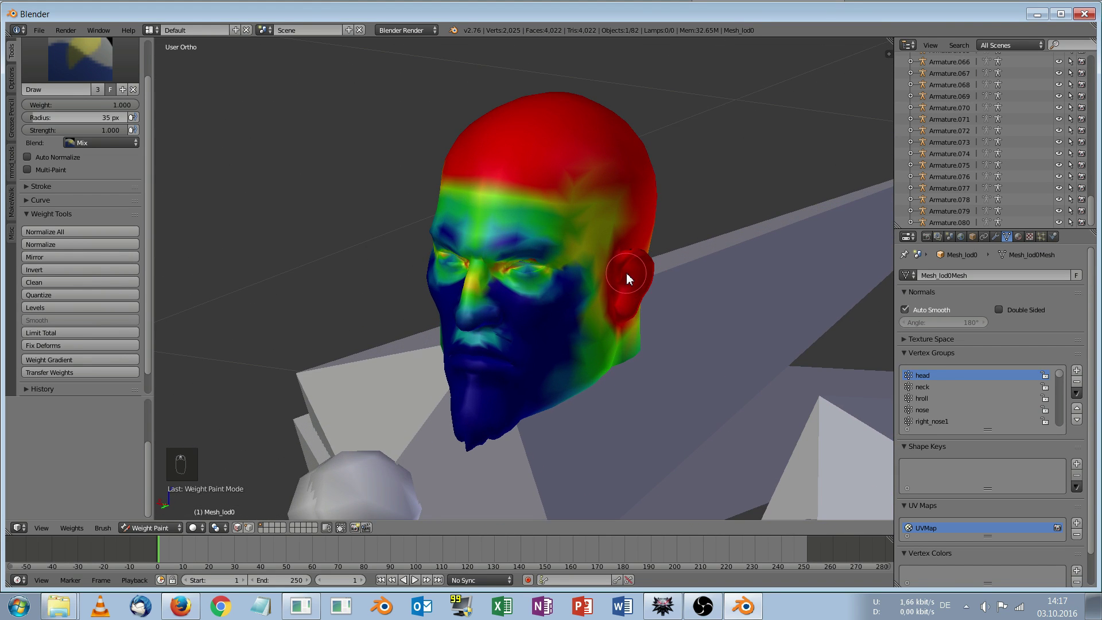
scroll(626, 273, "down", 1)
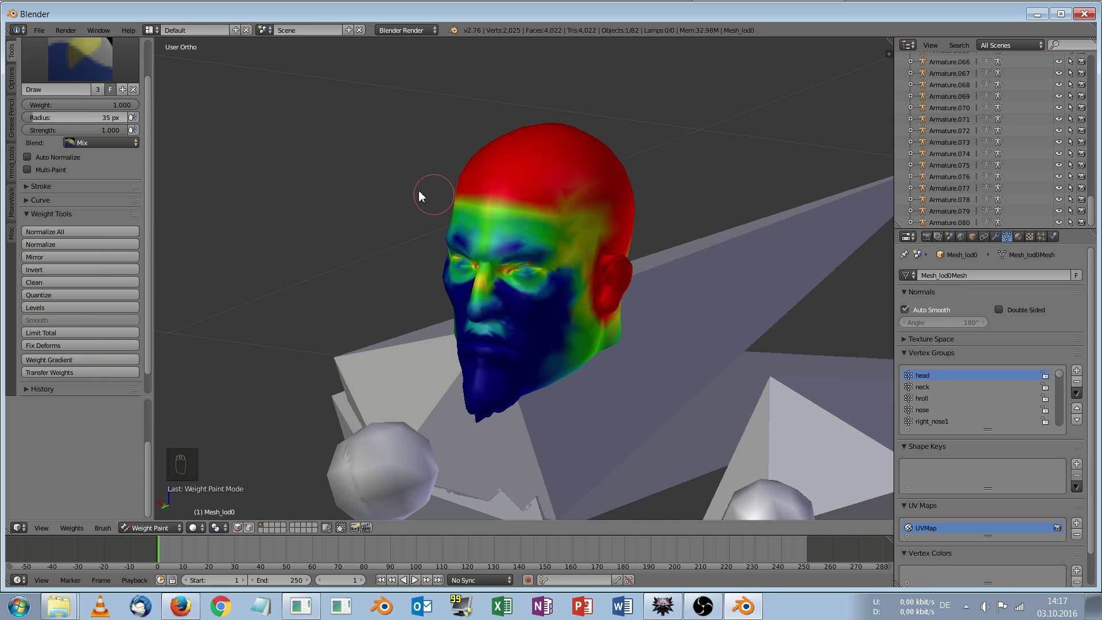
mouse_move(408, 180)
middle_mouse_down()
mouse_move(423, 189)
mouse_move(522, 172)
mouse_move(492, 171)
middle_mouse_up()
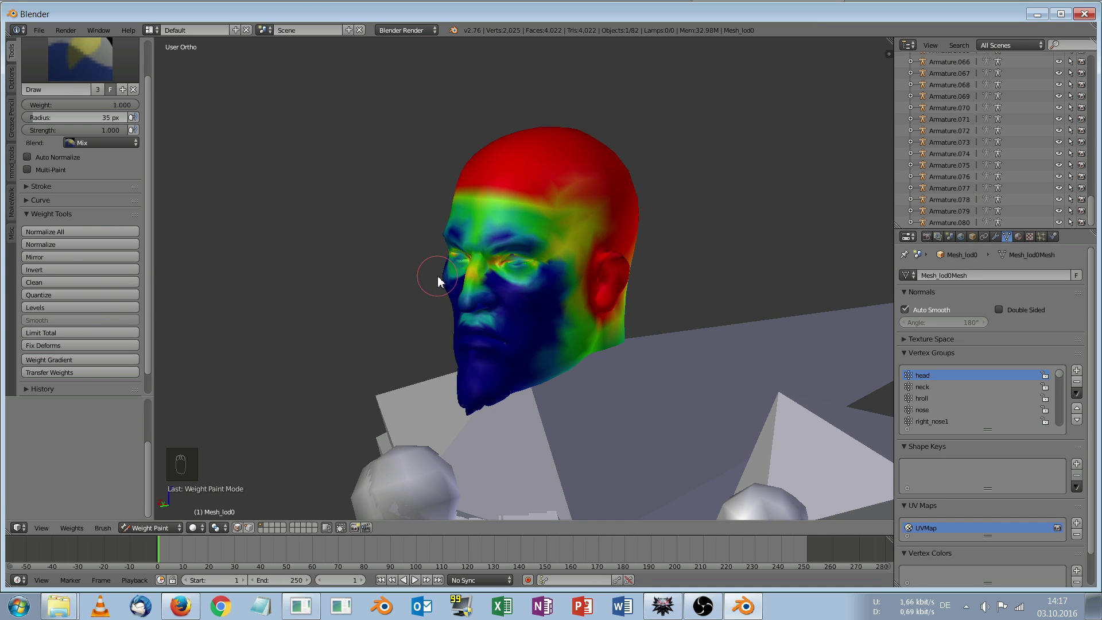
middle_click_drag(438, 281, 431, 289)
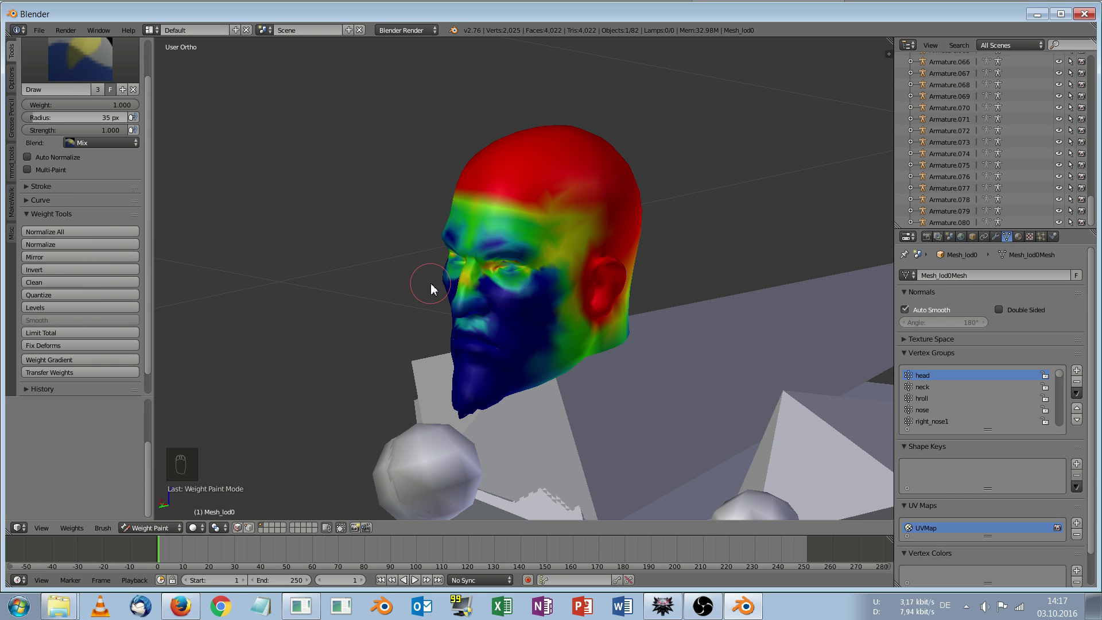
mouse_move(431, 289)
middle_mouse_down()
mouse_move(418, 239)
mouse_move(373, 285)
mouse_move(420, 320)
mouse_move(524, 308)
mouse_move(602, 271)
mouse_move(528, 300)
mouse_move(448, 281)
mouse_move(426, 293)
middle_mouse_up()
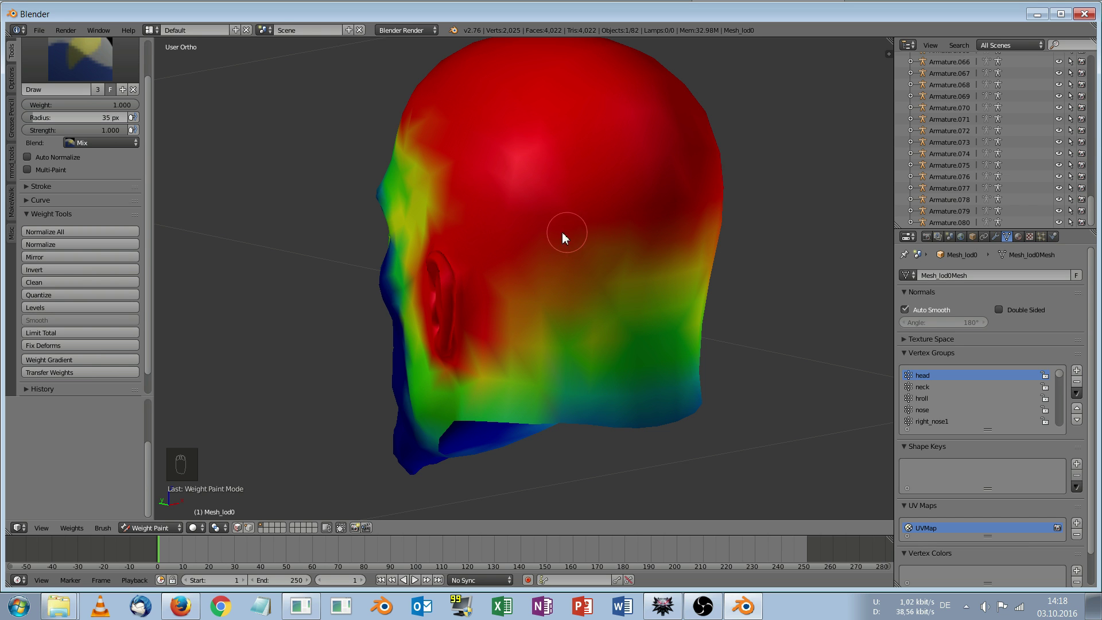
mouse_move(562, 232)
middle_mouse_down()
mouse_move(492, 236)
mouse_move(559, 248)
mouse_move(682, 212)
mouse_move(698, 234)
mouse_move(666, 241)
mouse_move(683, 233)
middle_mouse_up()
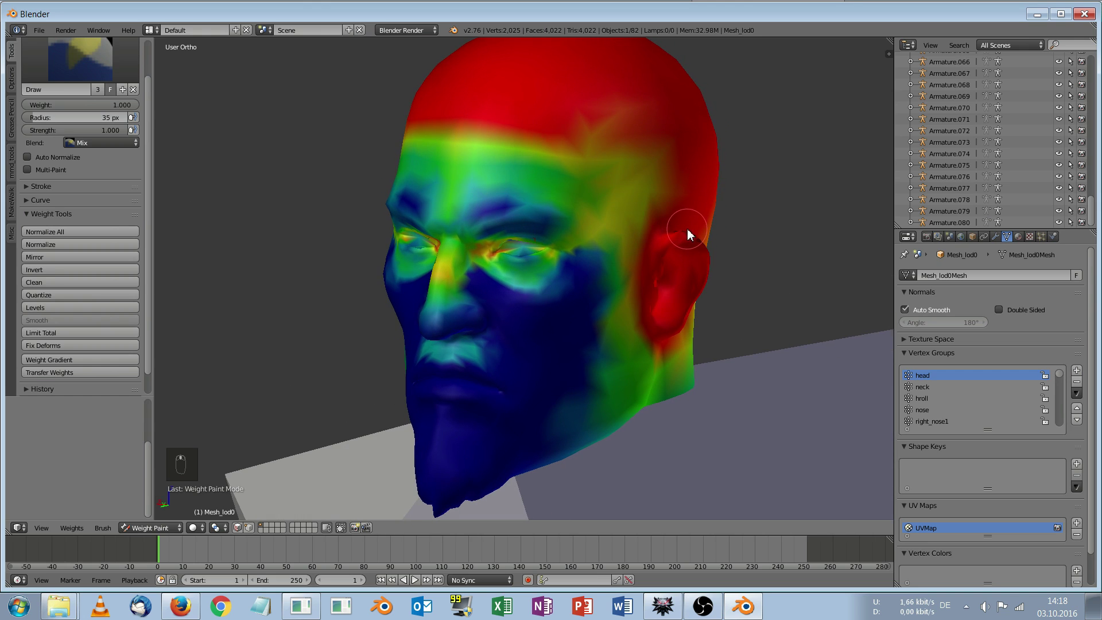
Rename the head mesh's material to Material0
left_click(1019, 238)
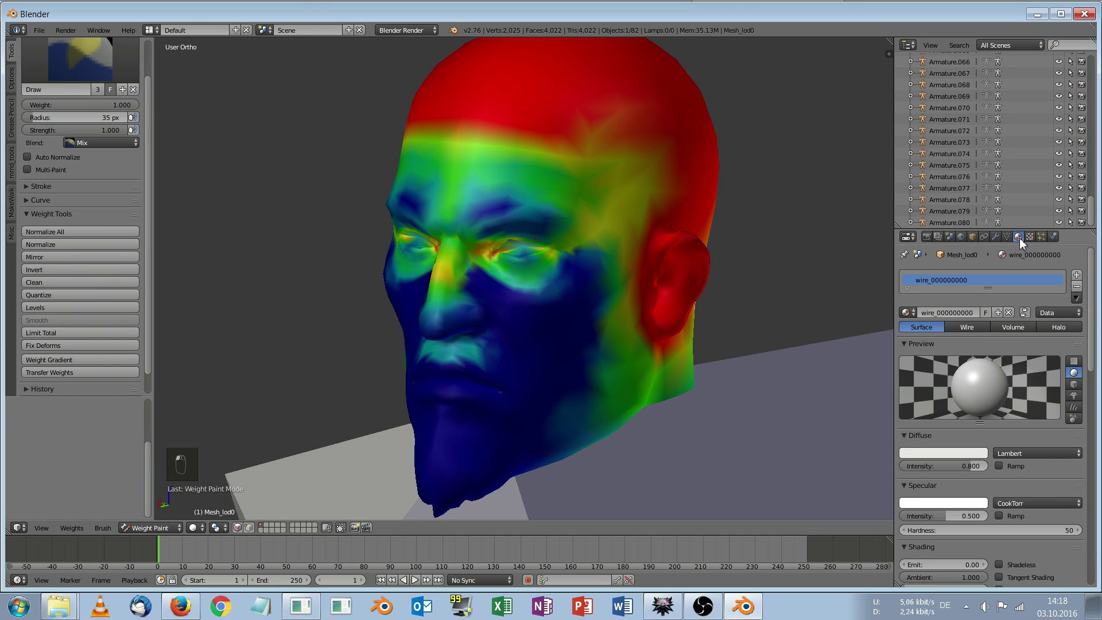
double_click(980, 281)
type("Material0")
key("Return")
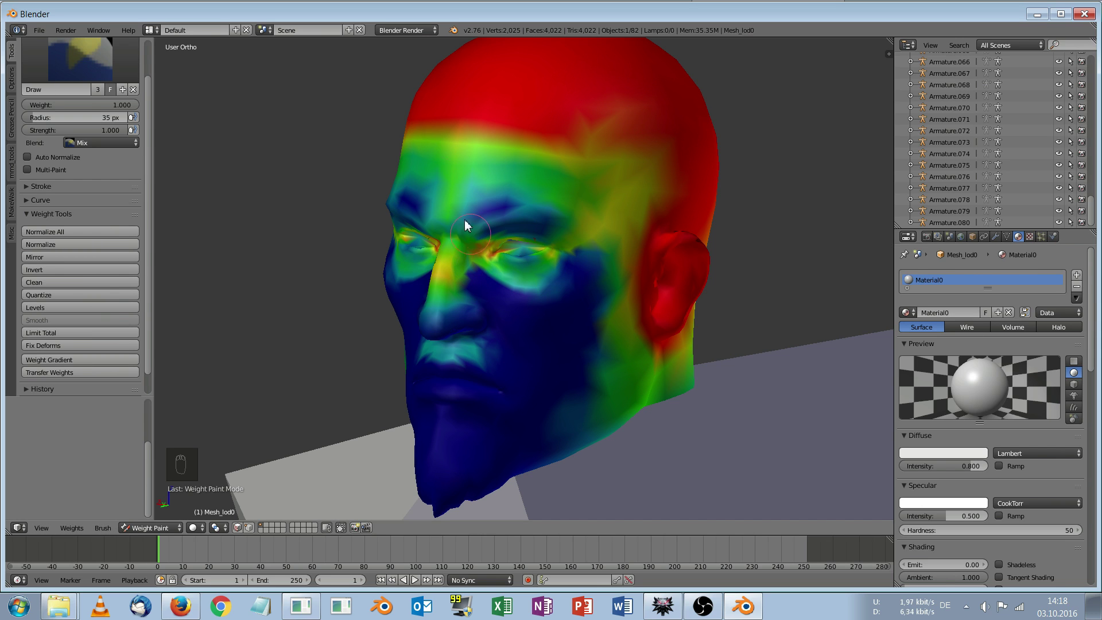
Start an FBX export targeting the existing h_00_mg__geralt.fbx in E:\Modwitcher\headtutorial\modded\characters\models\geralt\head\model
left_click(38, 31)
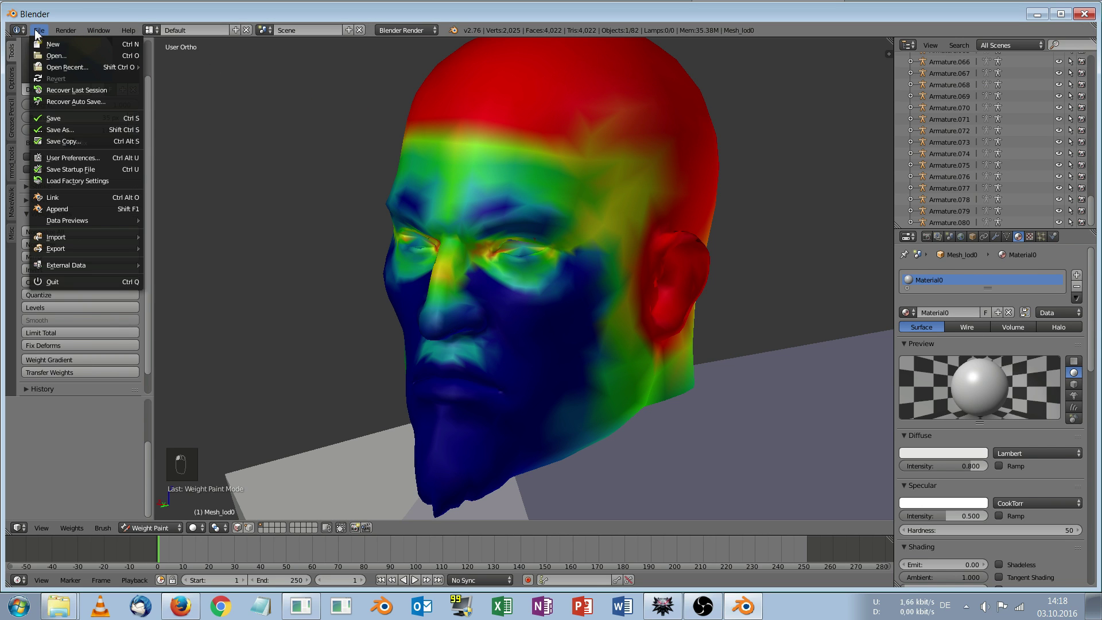
mouse_move(80, 248)
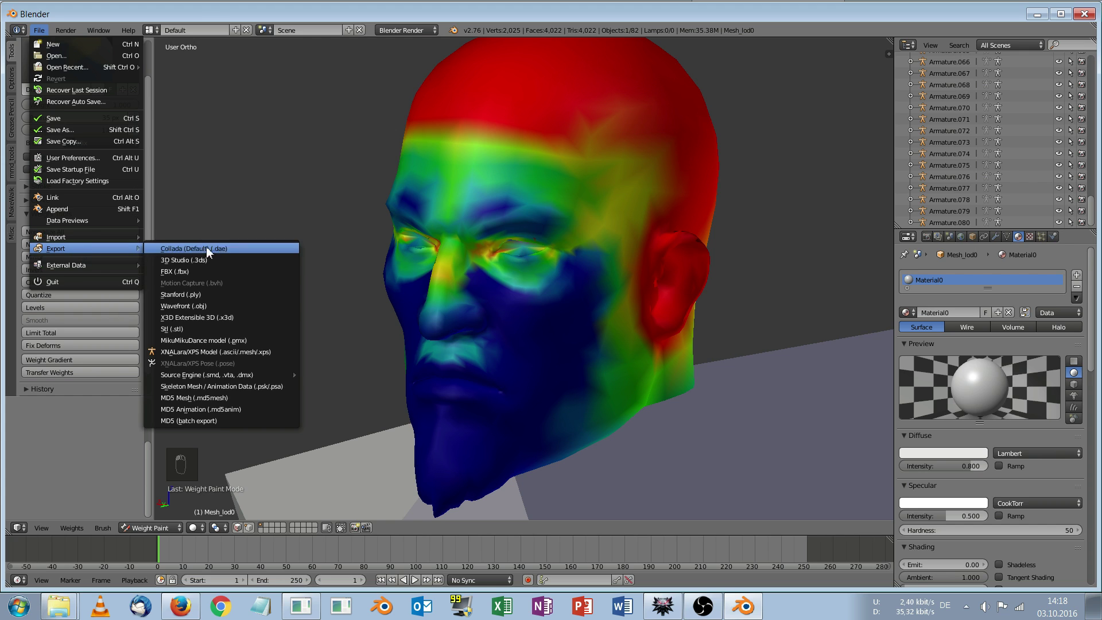
left_click(216, 271)
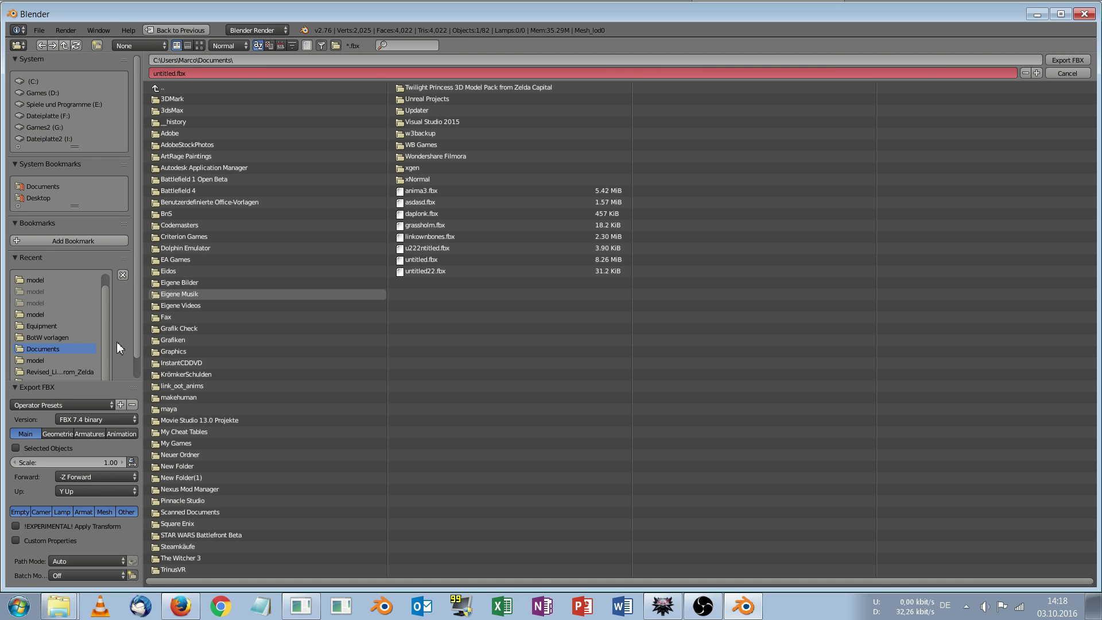
scroll(108, 321, "up", 1)
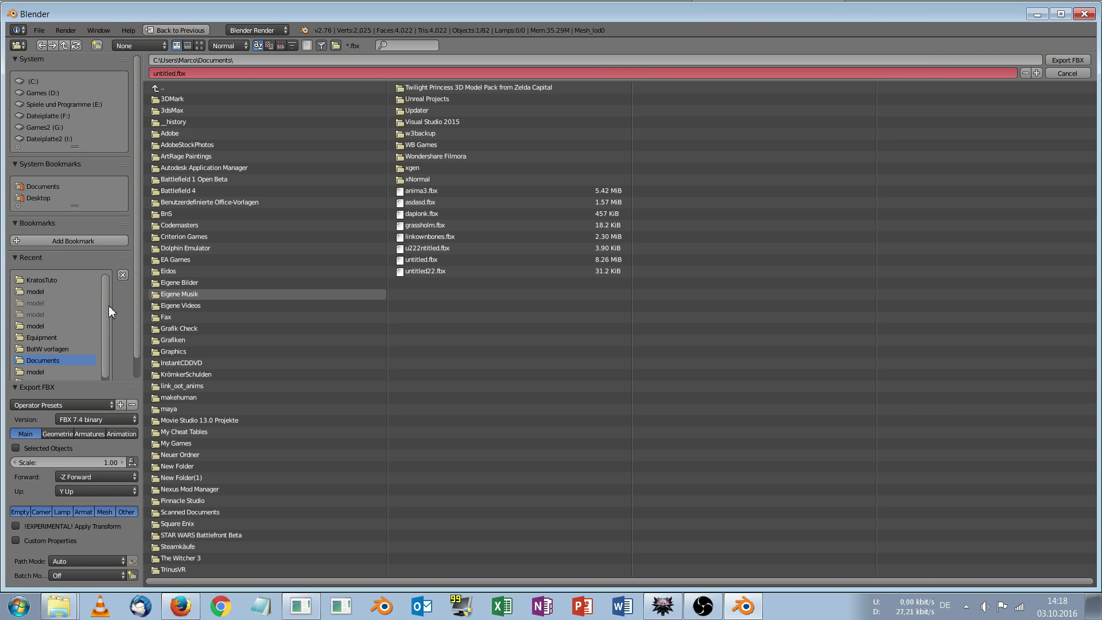
left_click(78, 103)
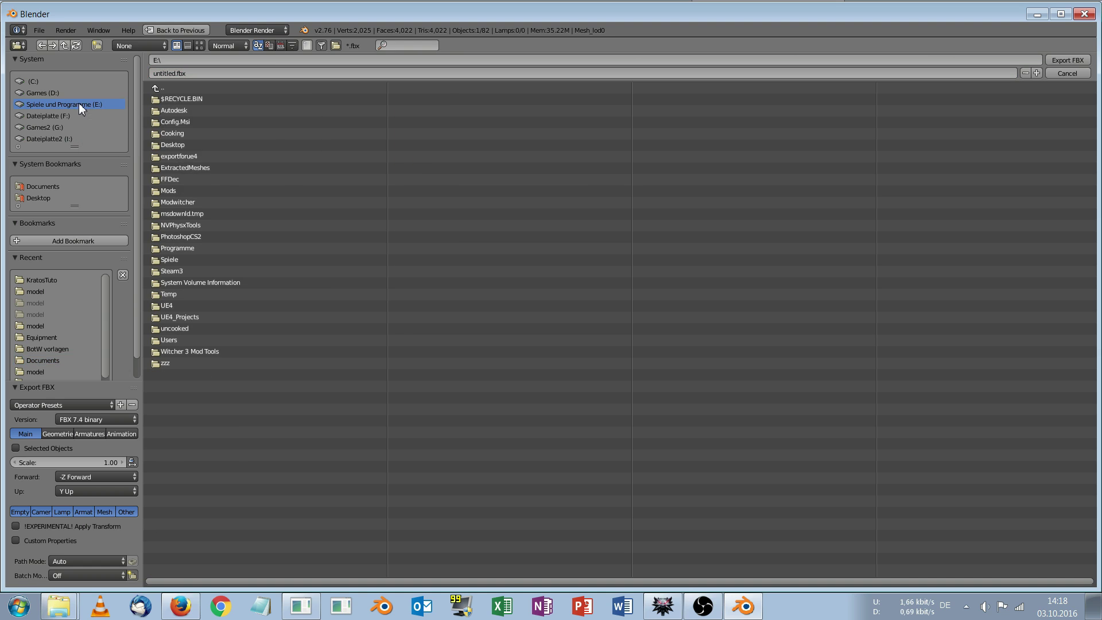
left_click(184, 202)
left_click(183, 100)
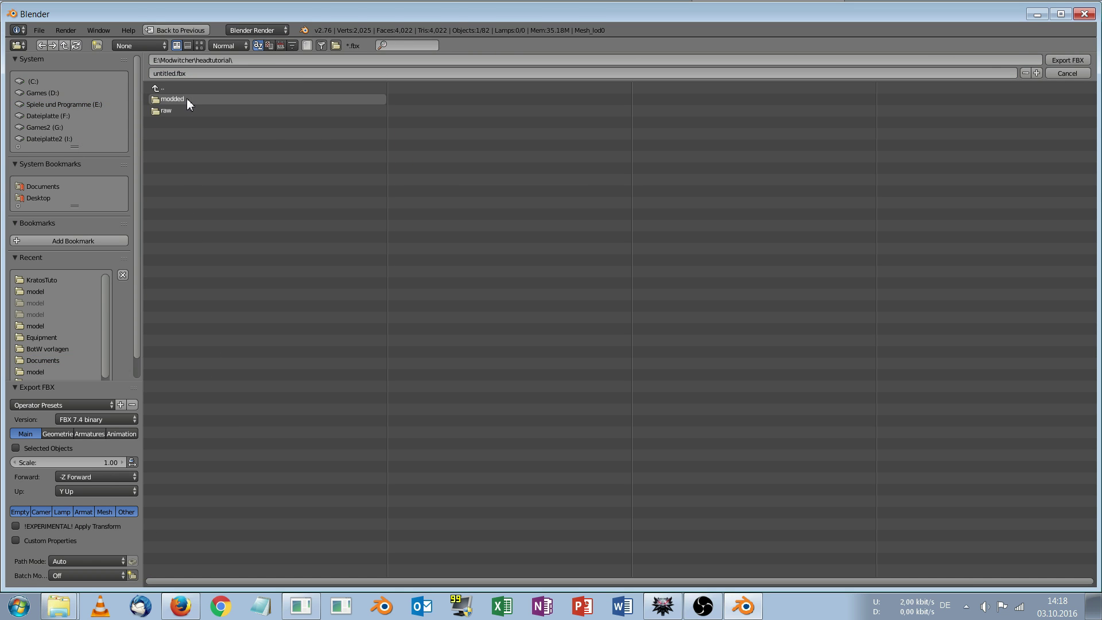
left_click(190, 100)
left_click(190, 98)
left_click(191, 99)
left_click(190, 98)
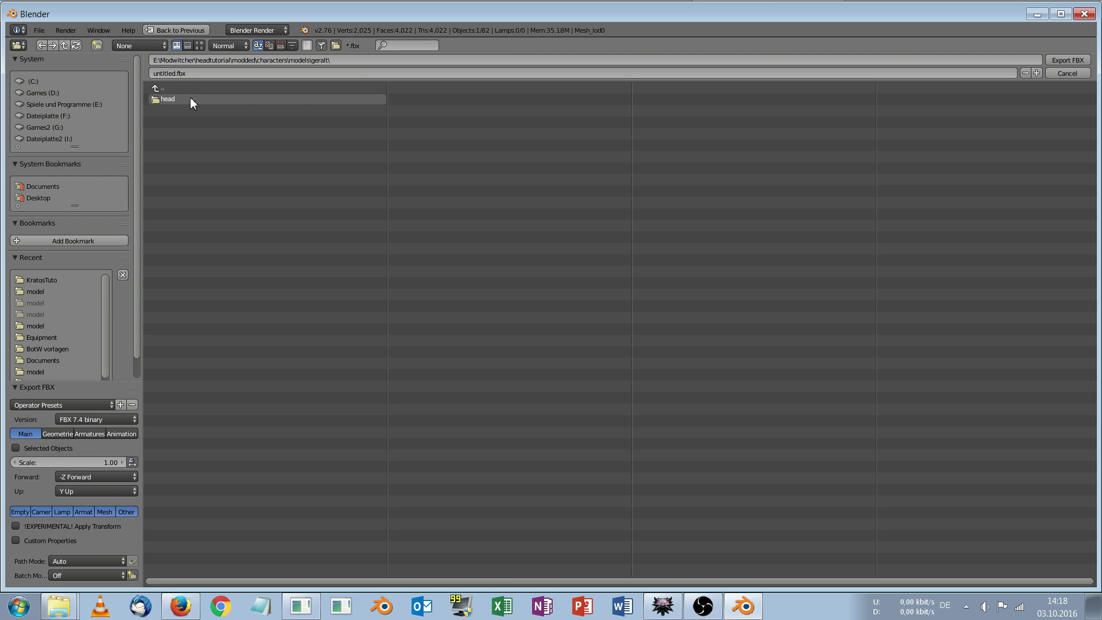
left_click(190, 99)
left_click(190, 98)
left_click(206, 100)
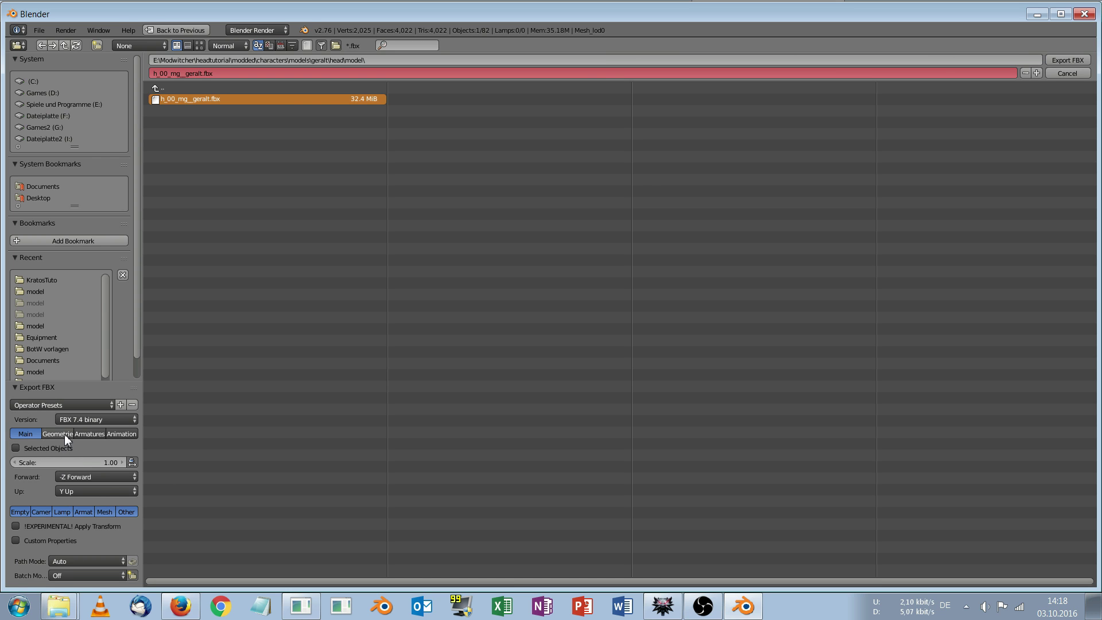
Turn off Add Leaf Bones in the armature export options and export the FBX
left_click(85, 434)
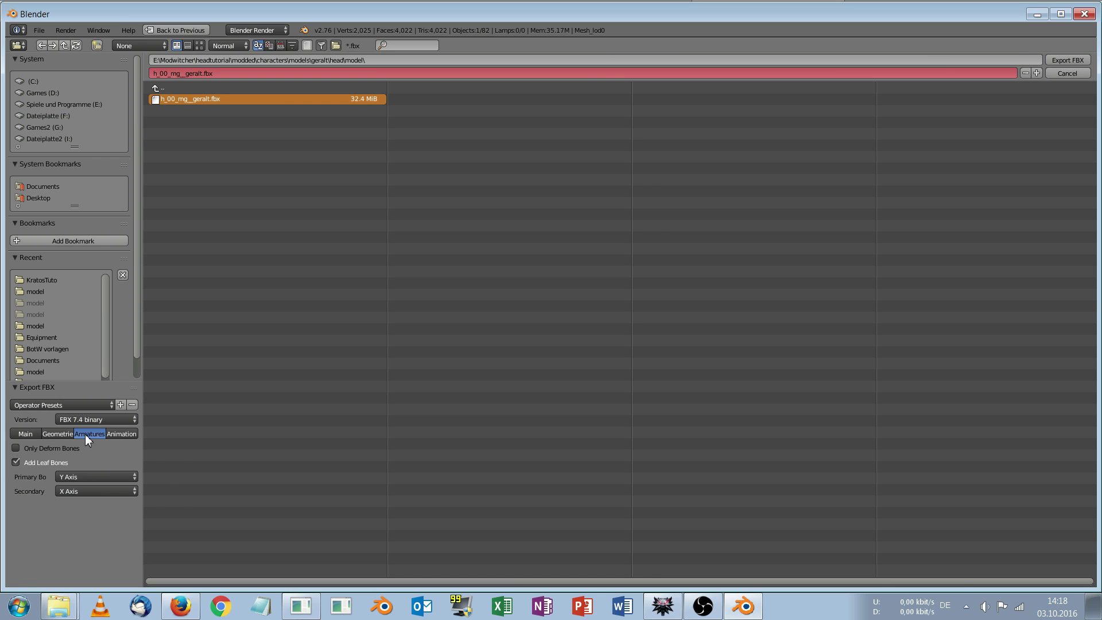
left_click(16, 462)
left_click(1067, 61)
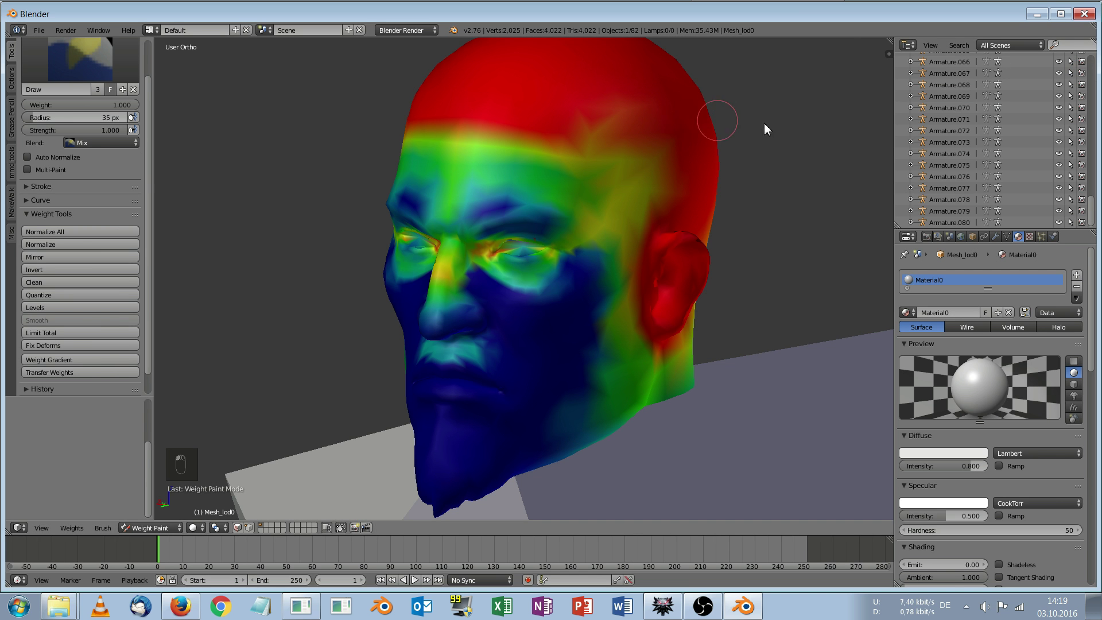
mouse_move(694, 140)
middle_mouse_down()
mouse_move(769, 118)
mouse_move(677, 131)
mouse_move(729, 156)
mouse_move(742, 150)
middle_mouse_up()
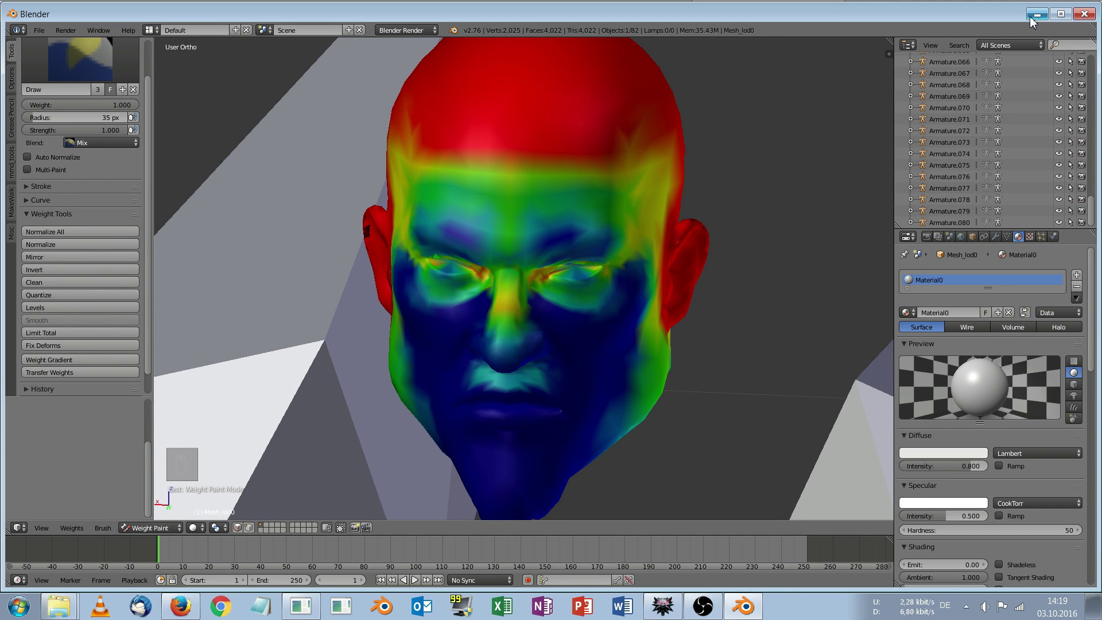
Switch to Windows Explorer, open h_00_mg__geralt.xml in Notepad++ and examine the diffuse texture name assigned to Material0
left_click(1036, 16)
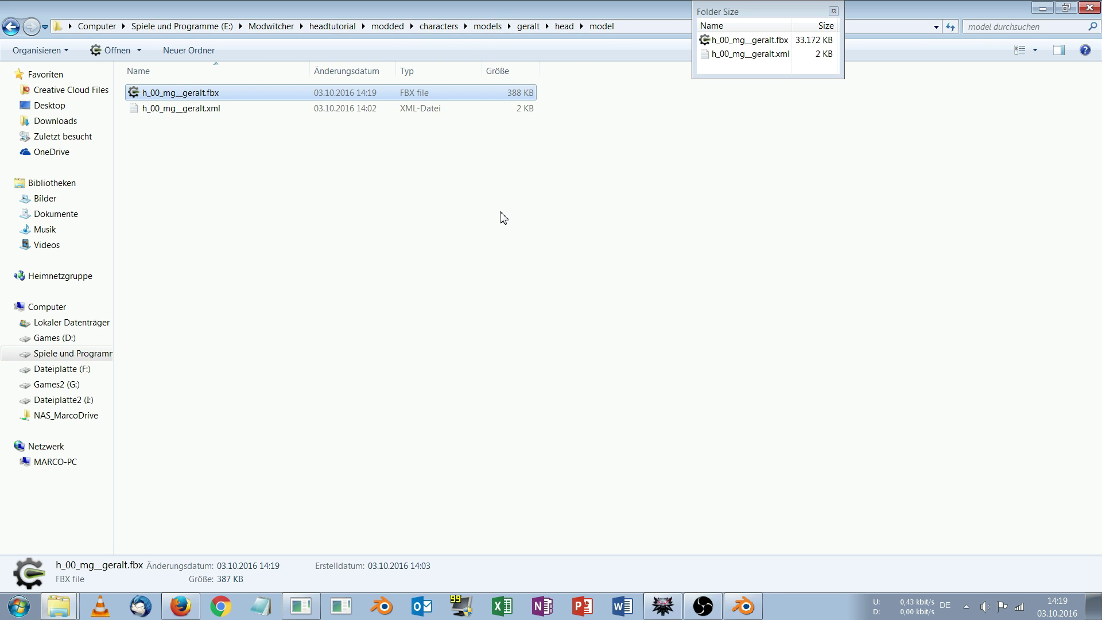
double_click(236, 110)
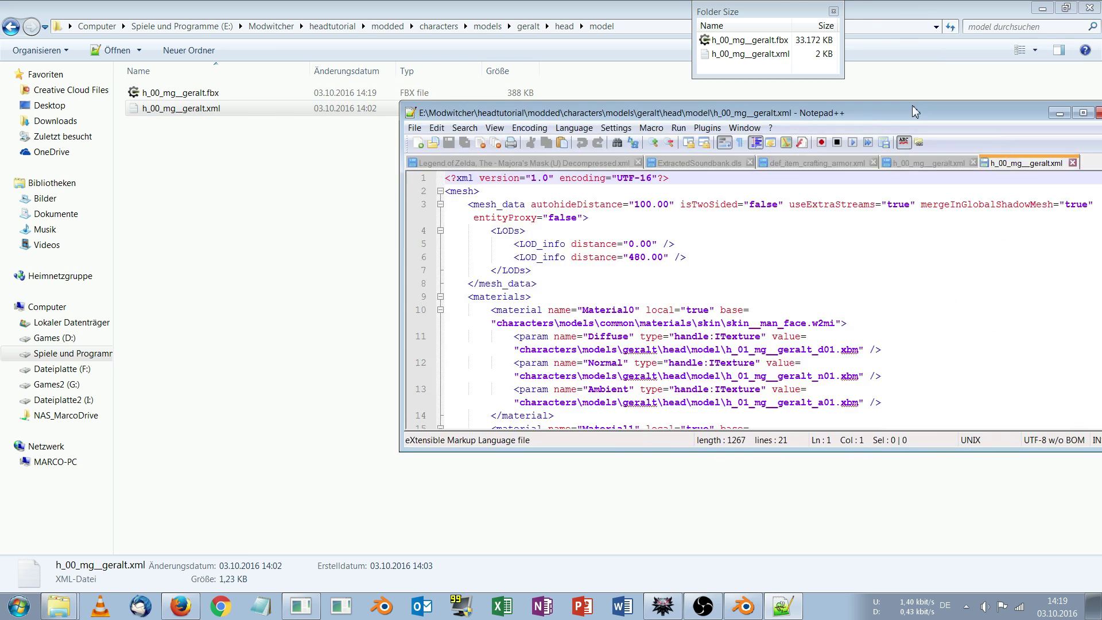
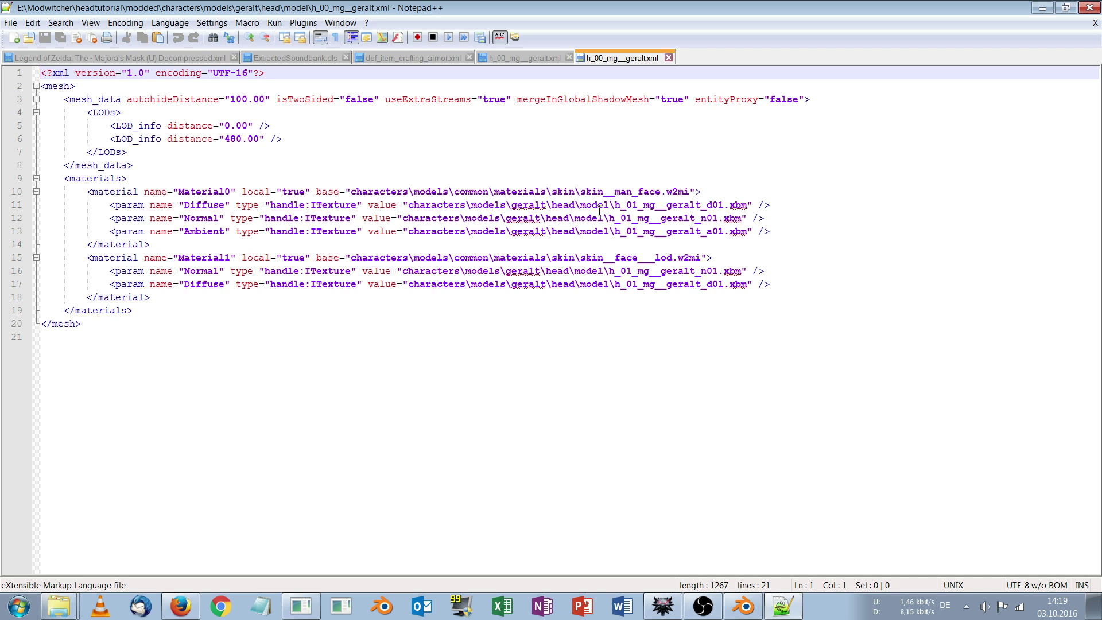
left_click_drag(616, 205, 726, 208)
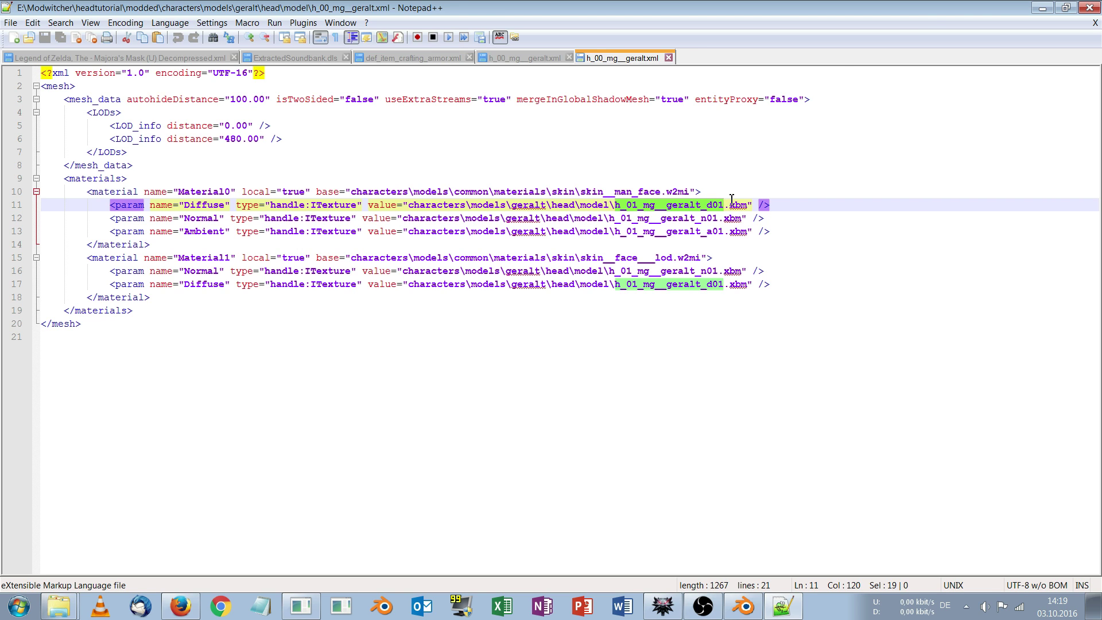
left_click(1040, 7)
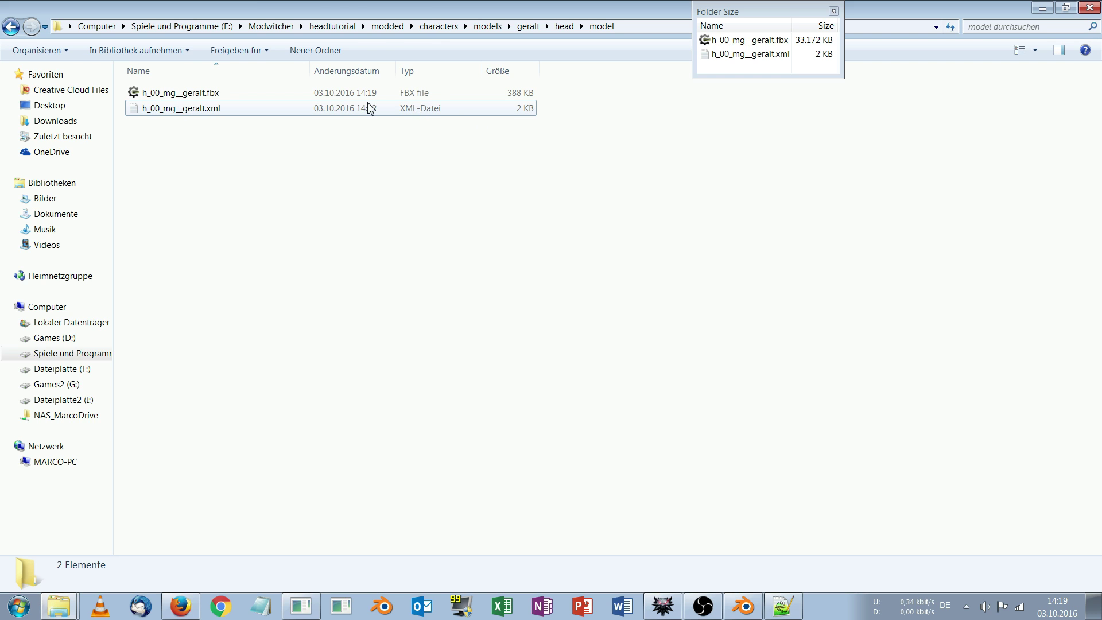
Go up to the Modwitcher folder in Windows Explorer and check the contents of the tutofiles folder
left_click(324, 31)
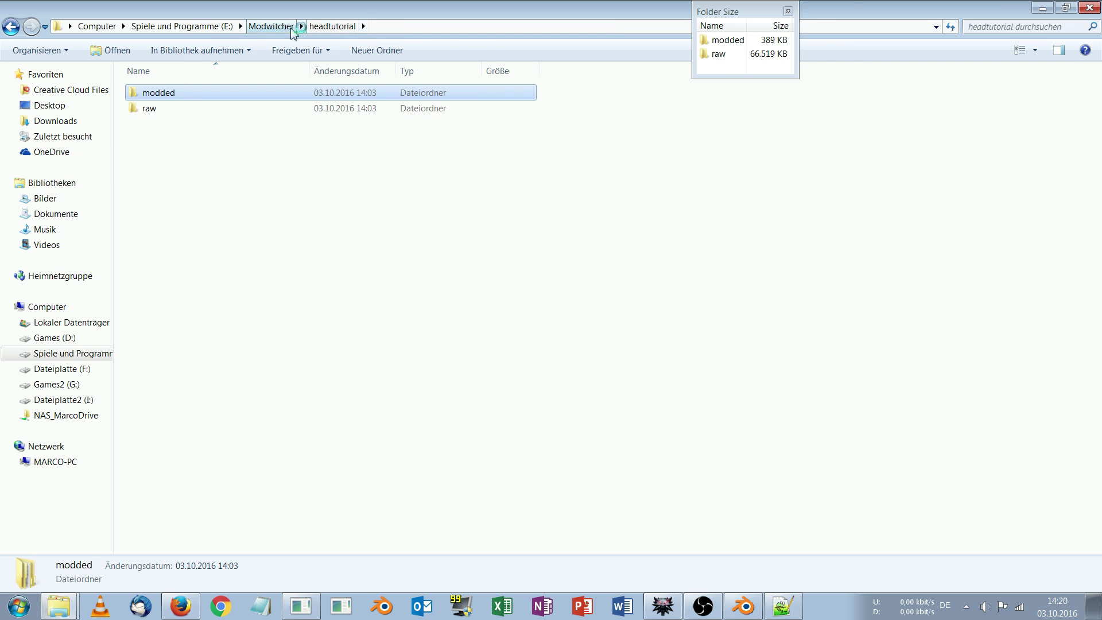
left_click(265, 32)
double_click(187, 125)
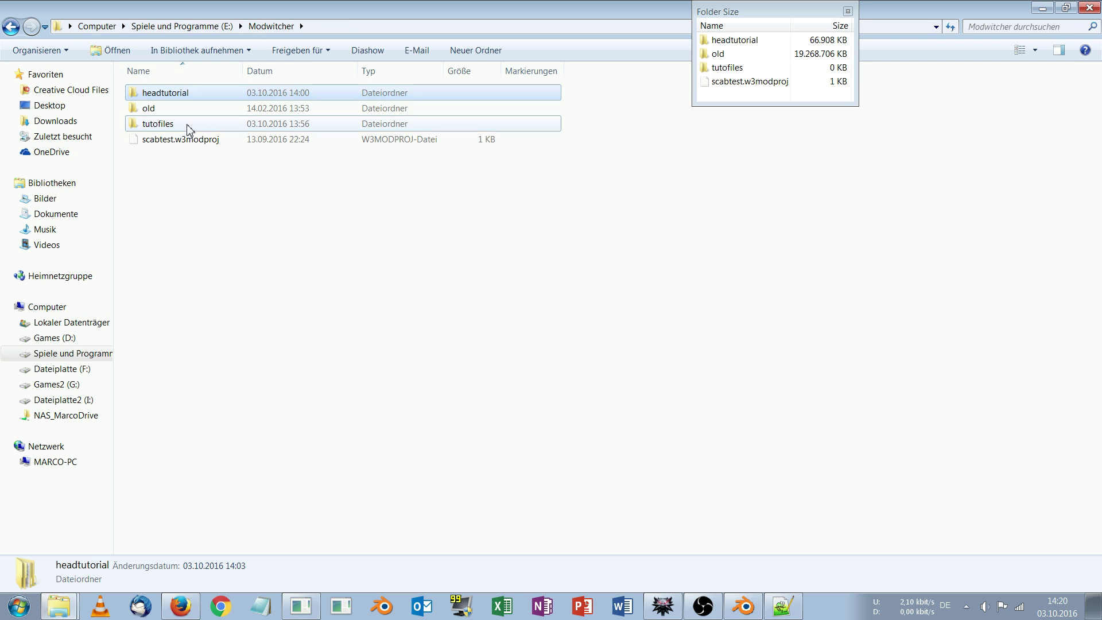
key("BackSpace")
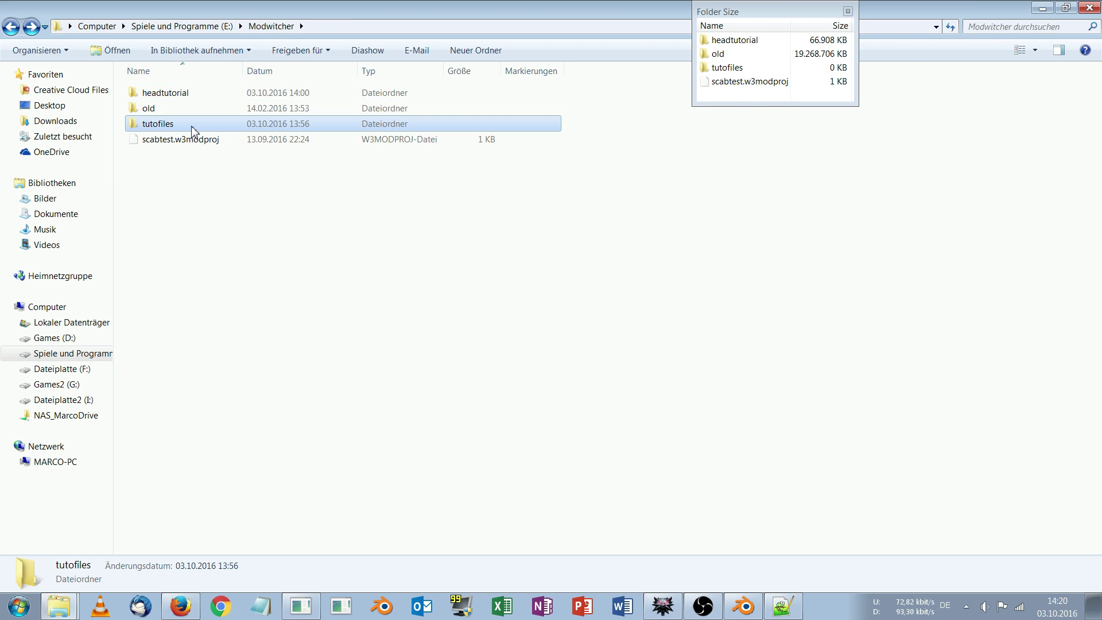
double_click(194, 124)
key("BackSpace")
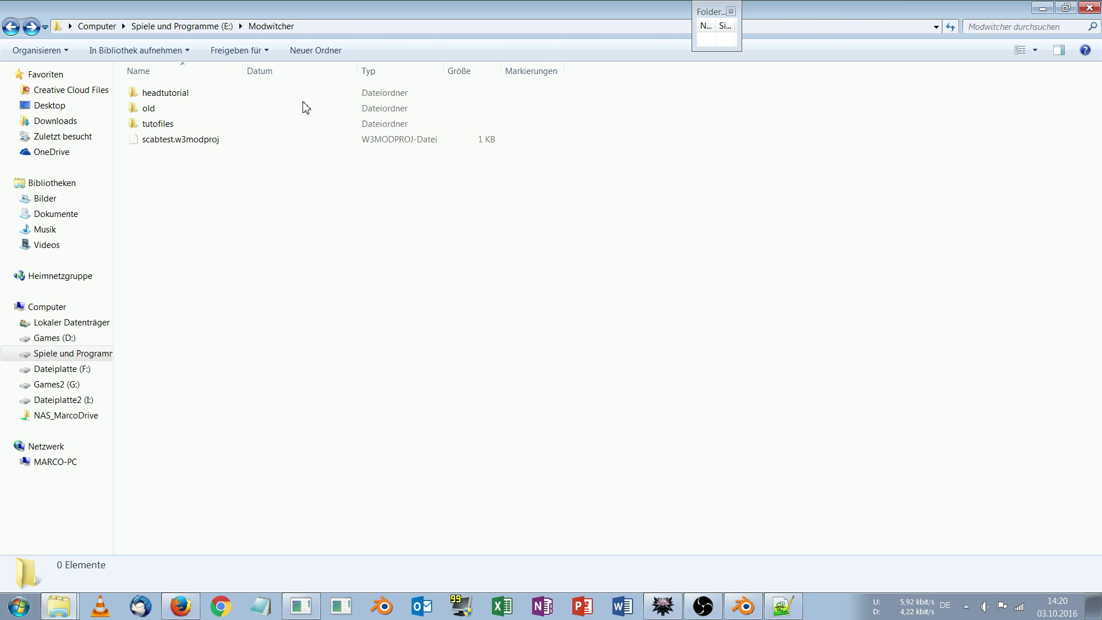
Open the KratosTuto folder on the desktop in a new Explorer window
left_click(17, 610)
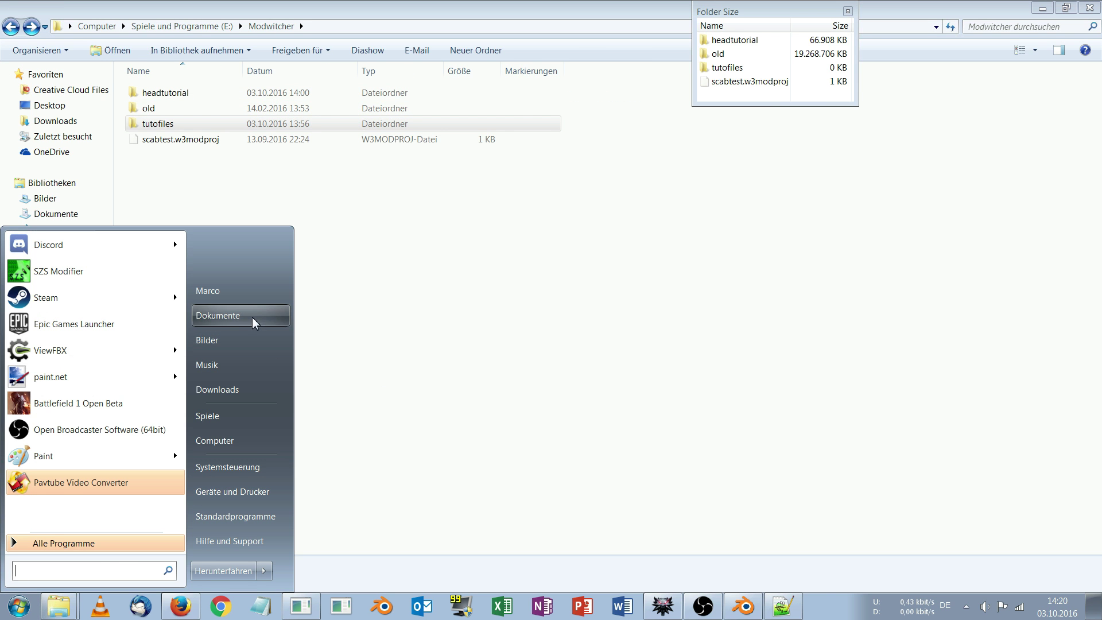
left_click(253, 442)
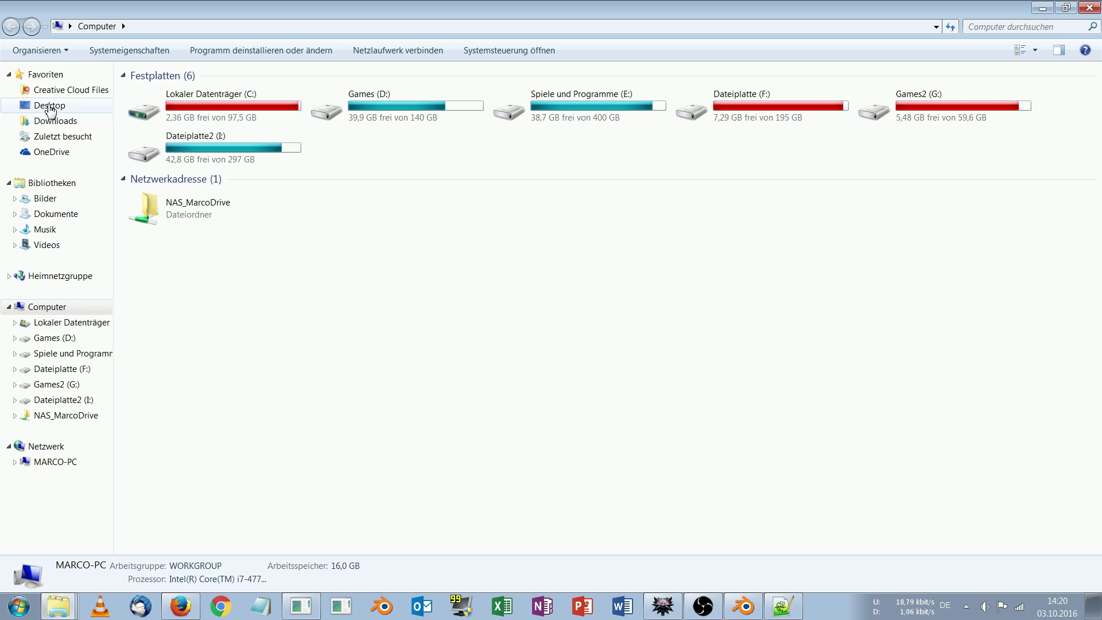
left_click(49, 105)
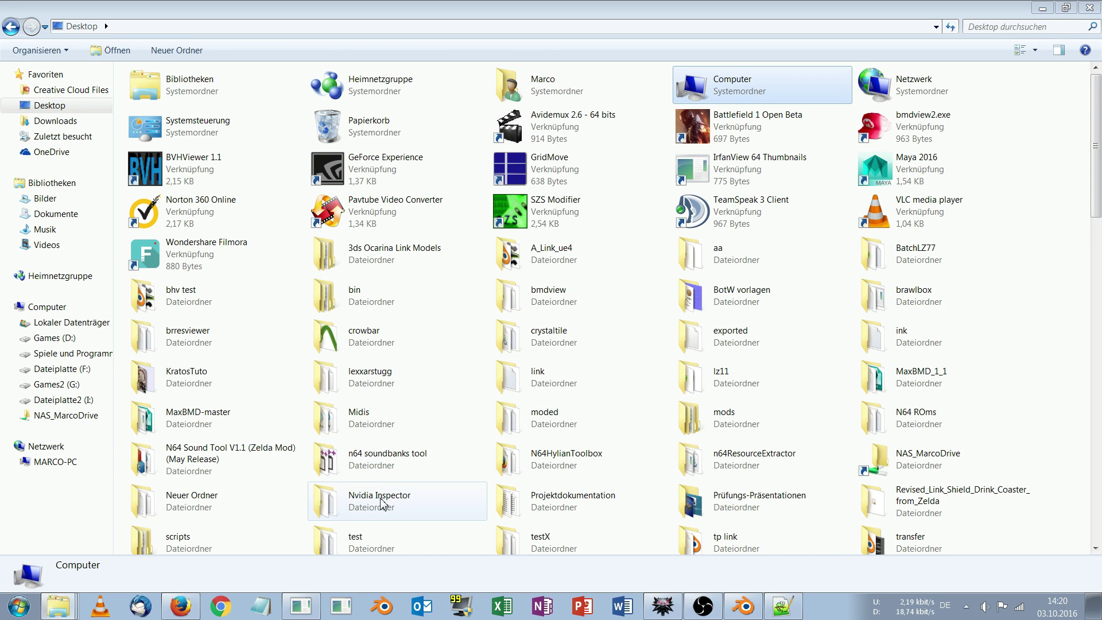
double_click(186, 376)
Select h_01_mg__geralt_d01.tga and h_01_mg__geralt_n01.tga, and open the n01 texture in paint.net
left_click(159, 98)
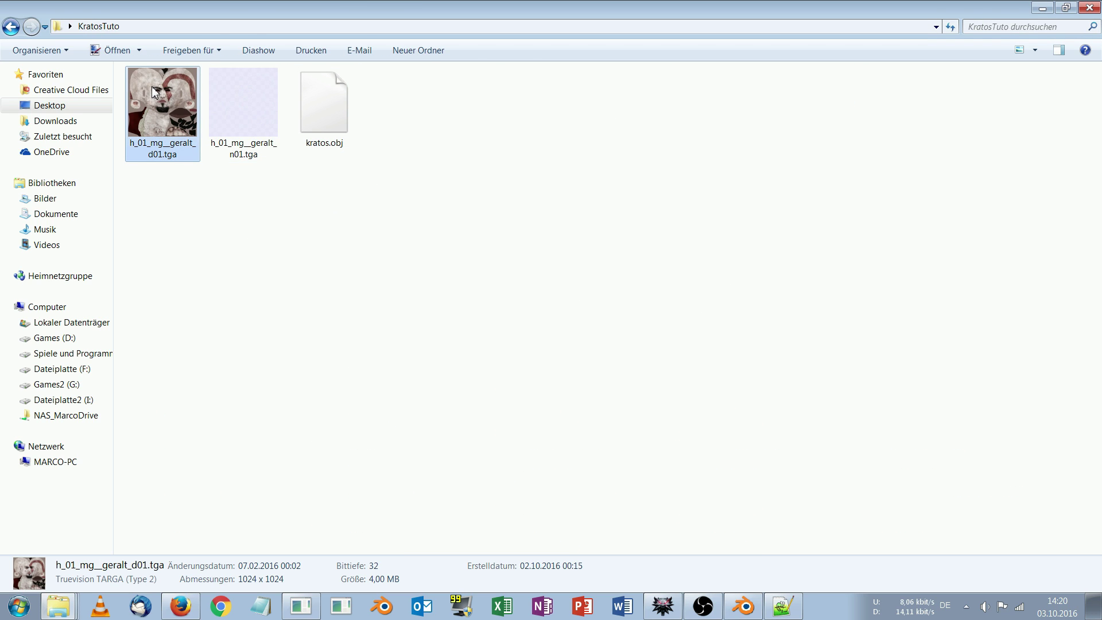
left_click(266, 113, "ctrl")
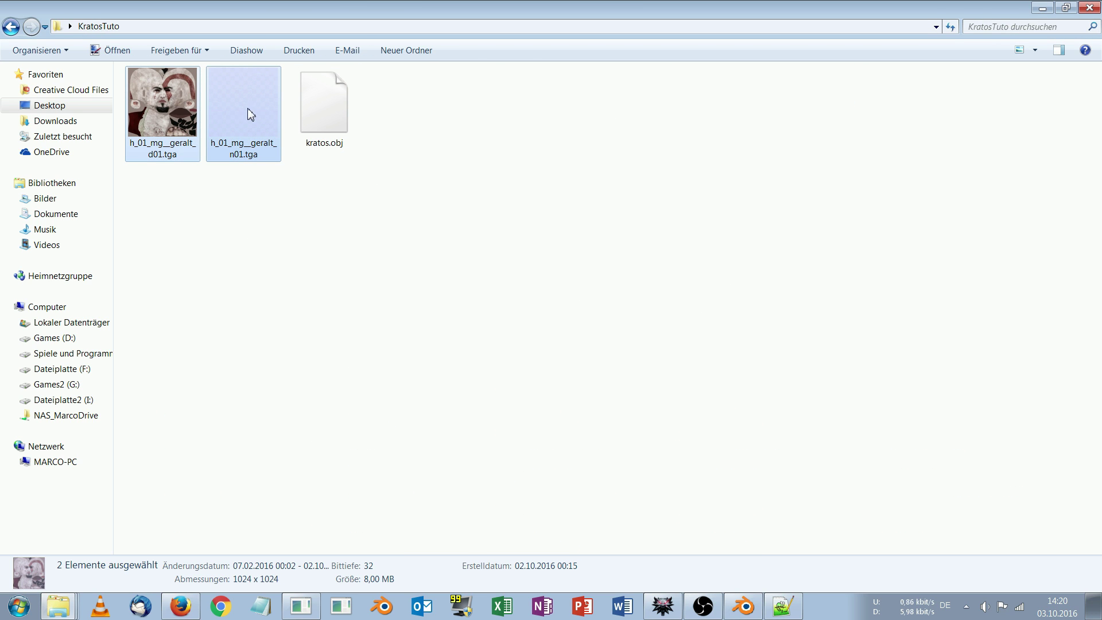
double_click(251, 114)
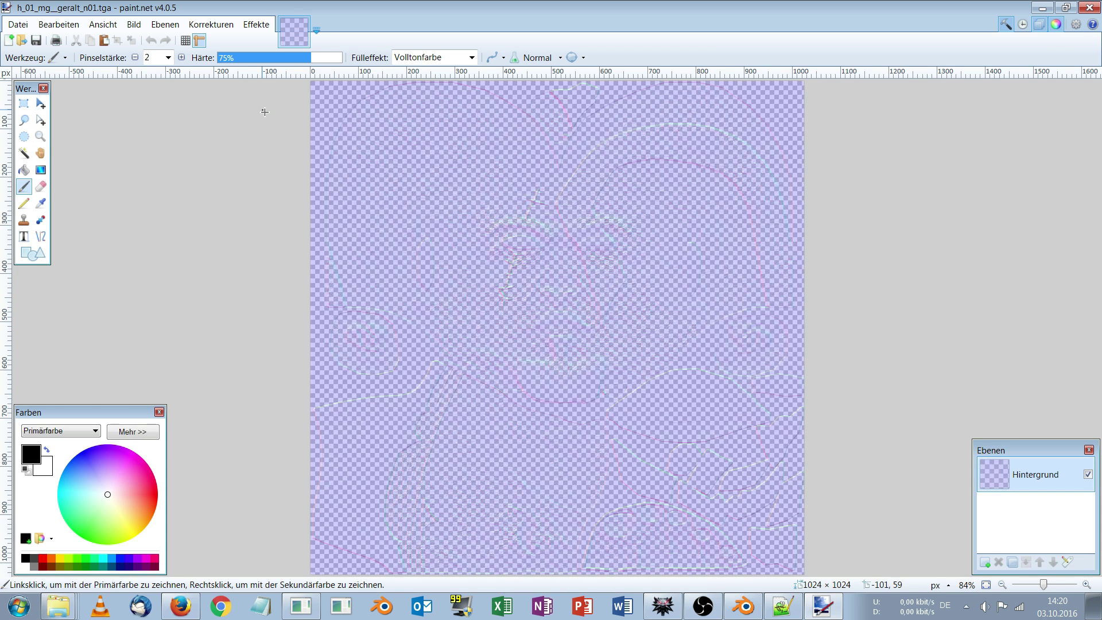
Close the n01 texture and open h_01_mg__geralt_d01.tga from the KratosTuto folder in paint.net
left_click(1088, 8)
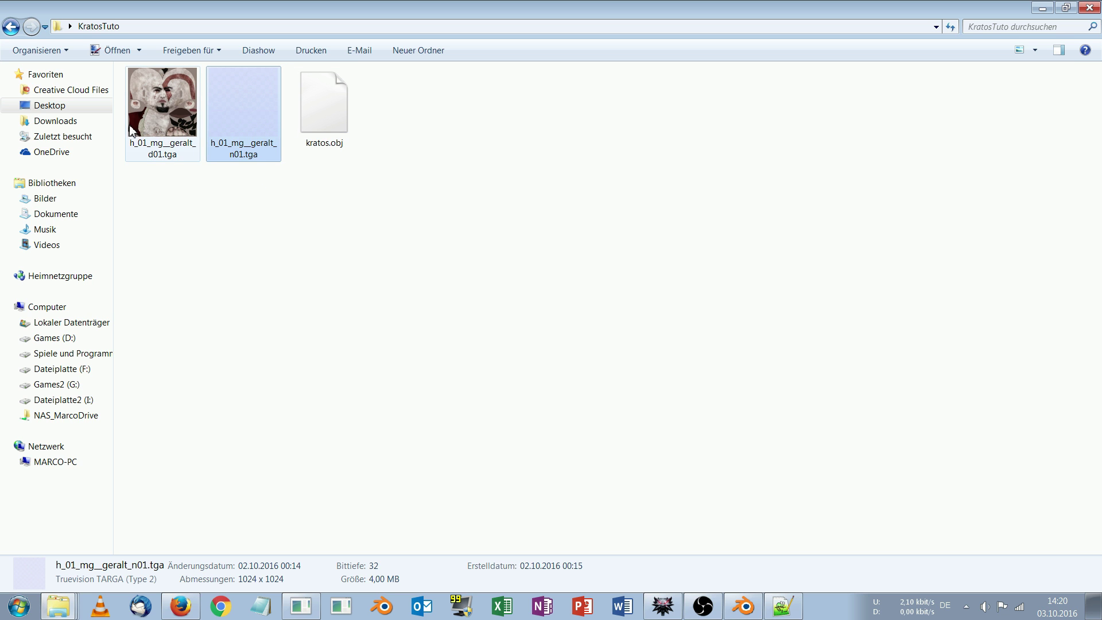
left_click(168, 99)
double_click(169, 99)
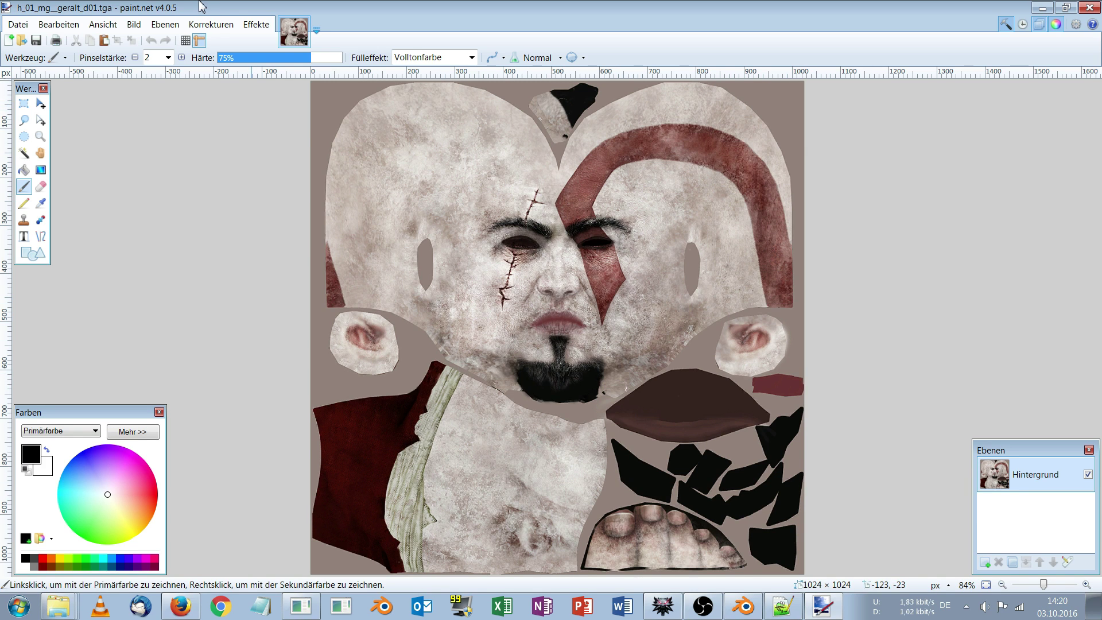
Apply the NormalMapPlus effect to the diffuse texture with X 0.30, Y 0.50 and Z 0.11
left_click(254, 29)
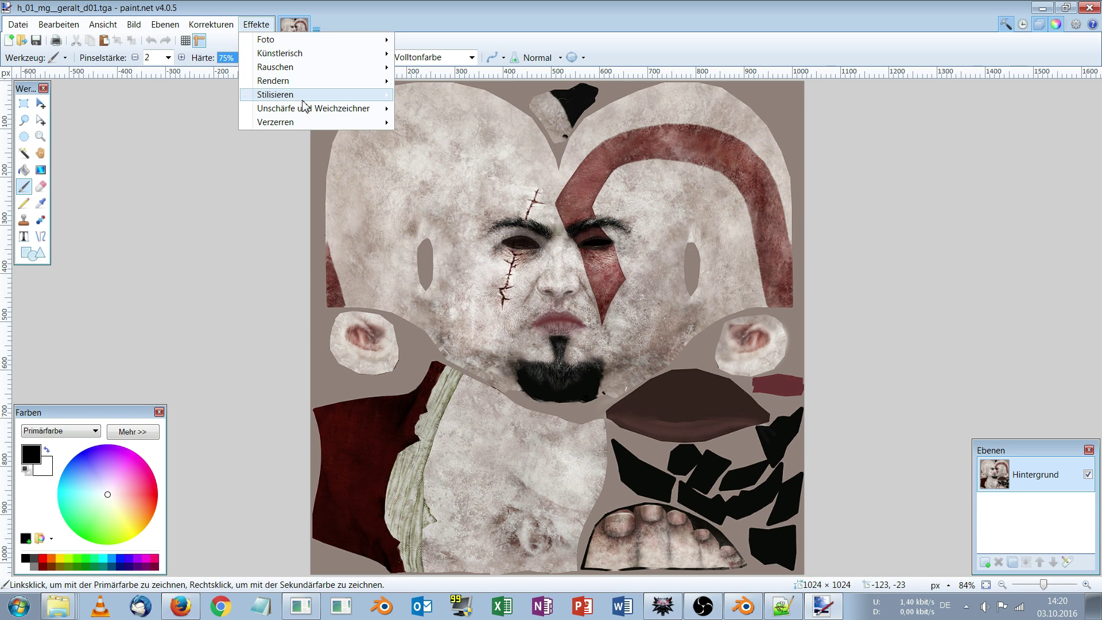
mouse_move(302, 100)
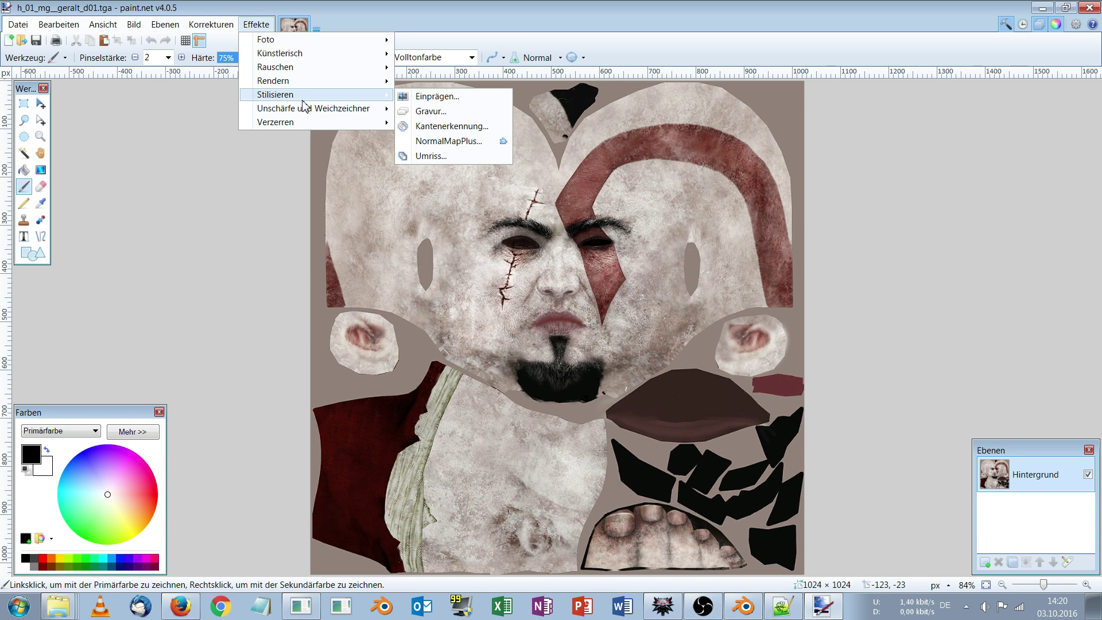
left_click(434, 141)
left_click_drag(519, 224, 180, 108)
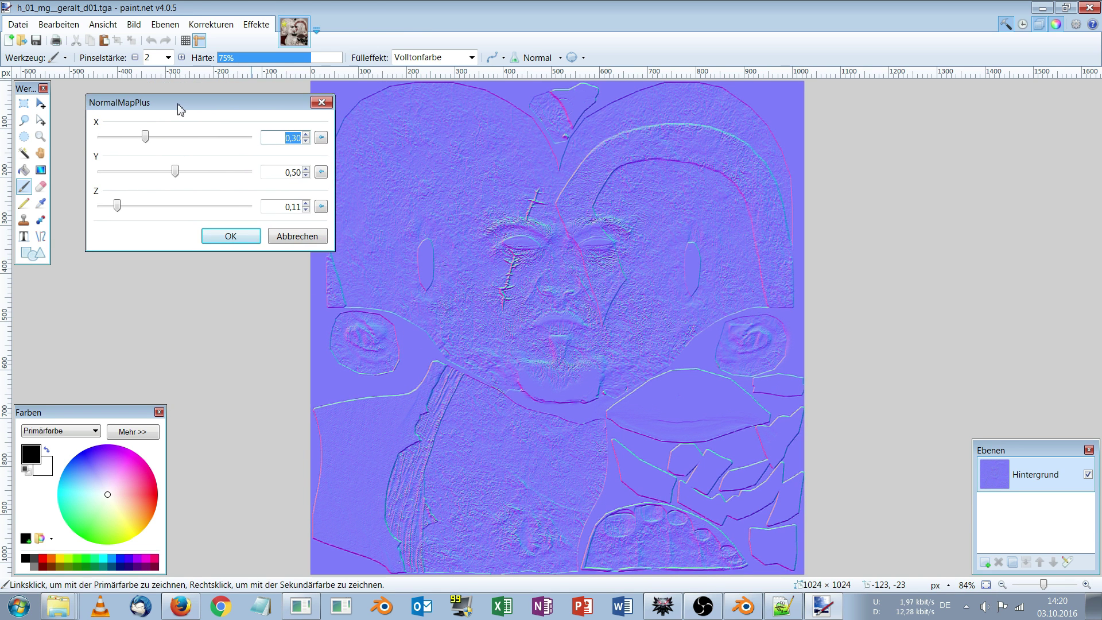
left_click(235, 236)
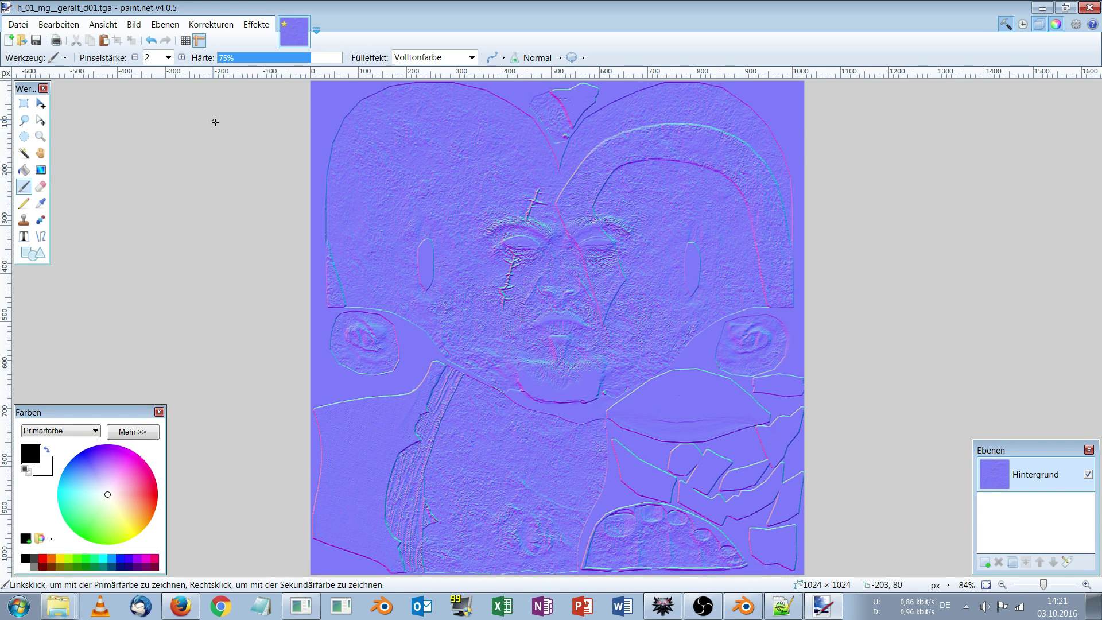
Save the normal map as h_01_mg__geralt_n01.tga in the KratosTuto folder, replacing the existing file, and close paint.net
left_click(25, 29)
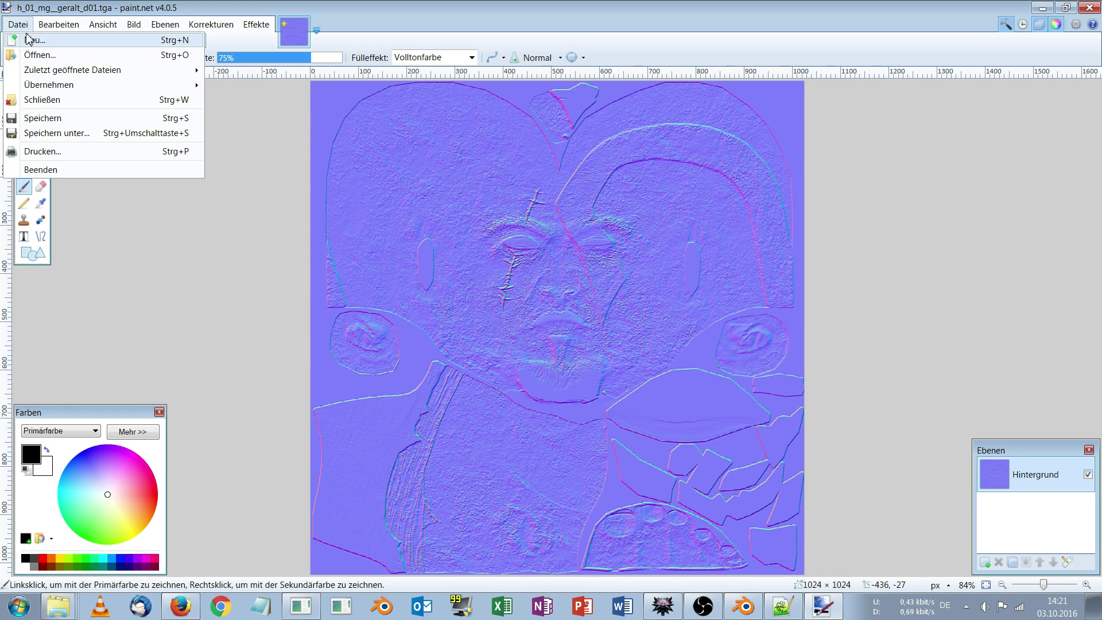
left_click(74, 133)
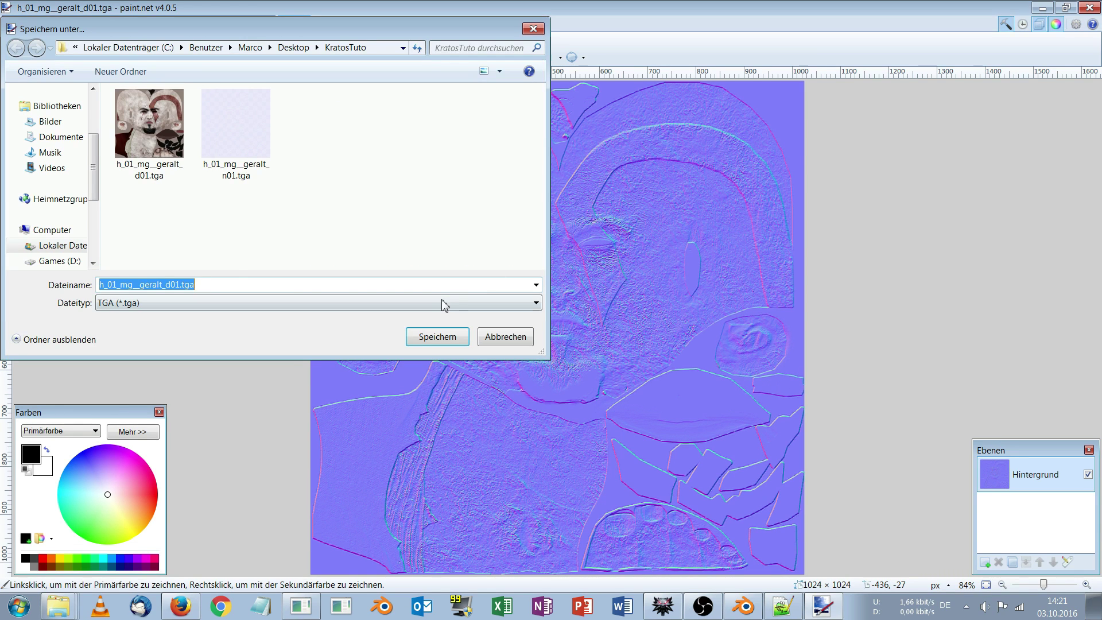
left_click(172, 285)
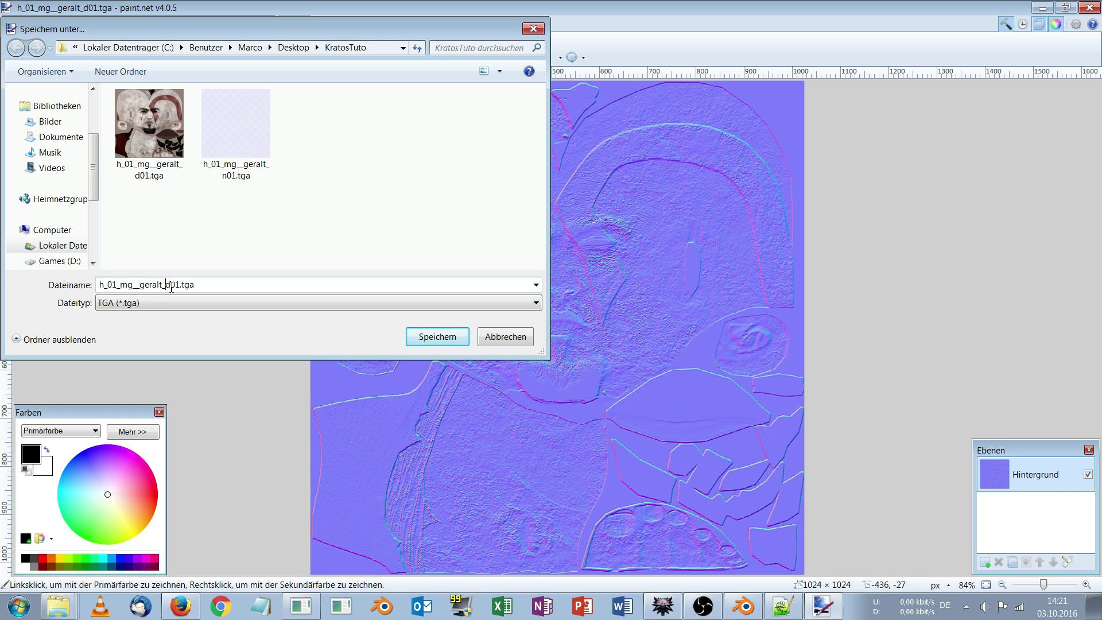
left_click_drag(172, 286, 163, 286)
left_click(246, 140)
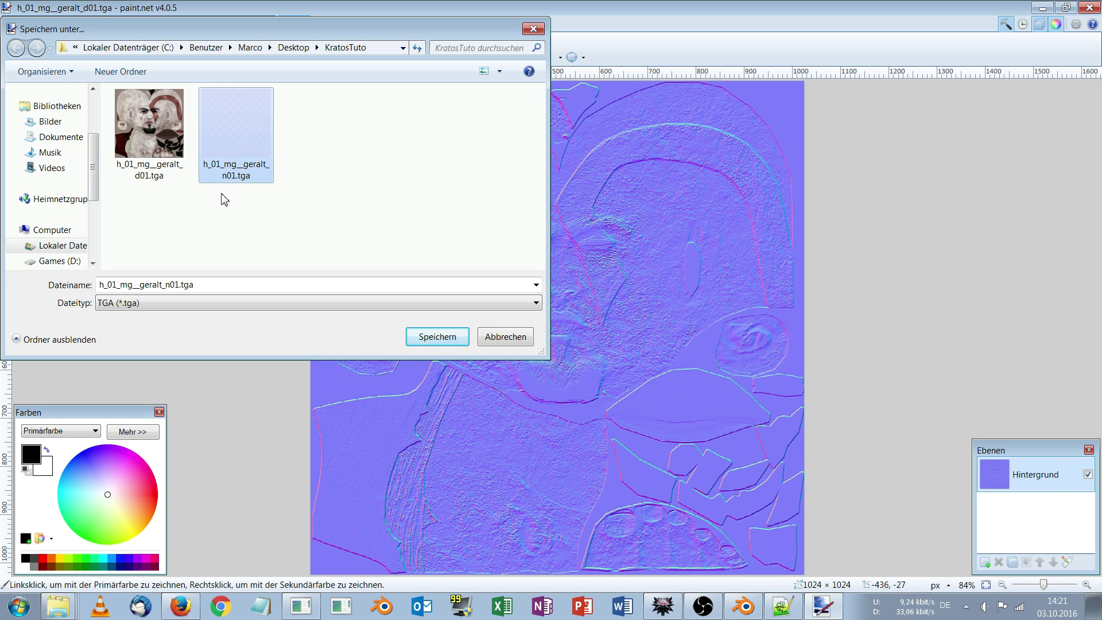
left_click(444, 339)
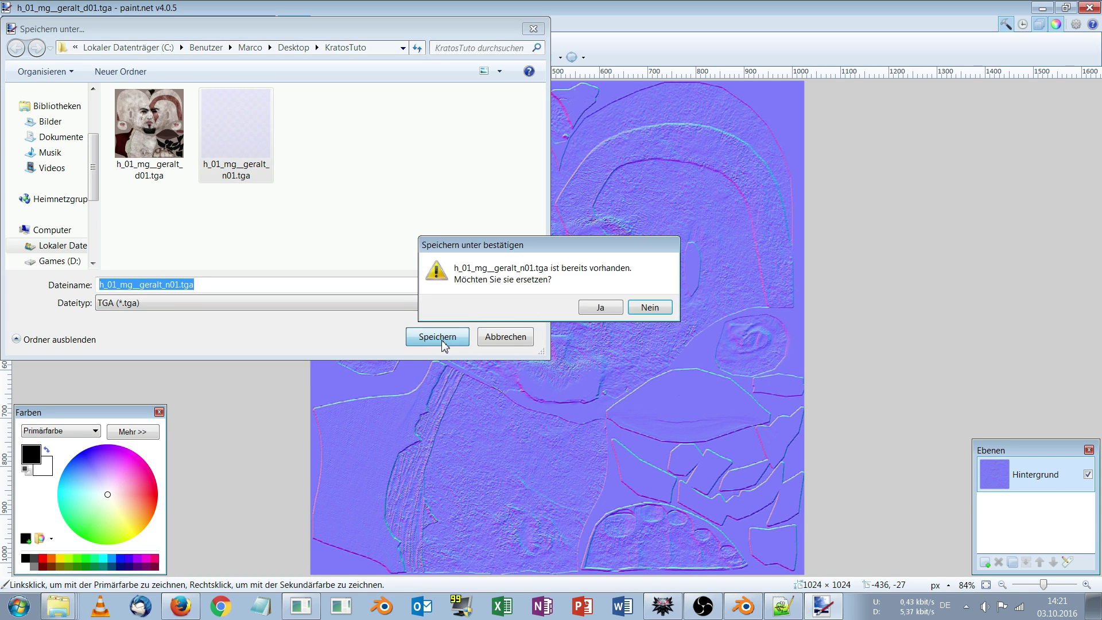
left_click(600, 310)
left_click(663, 418)
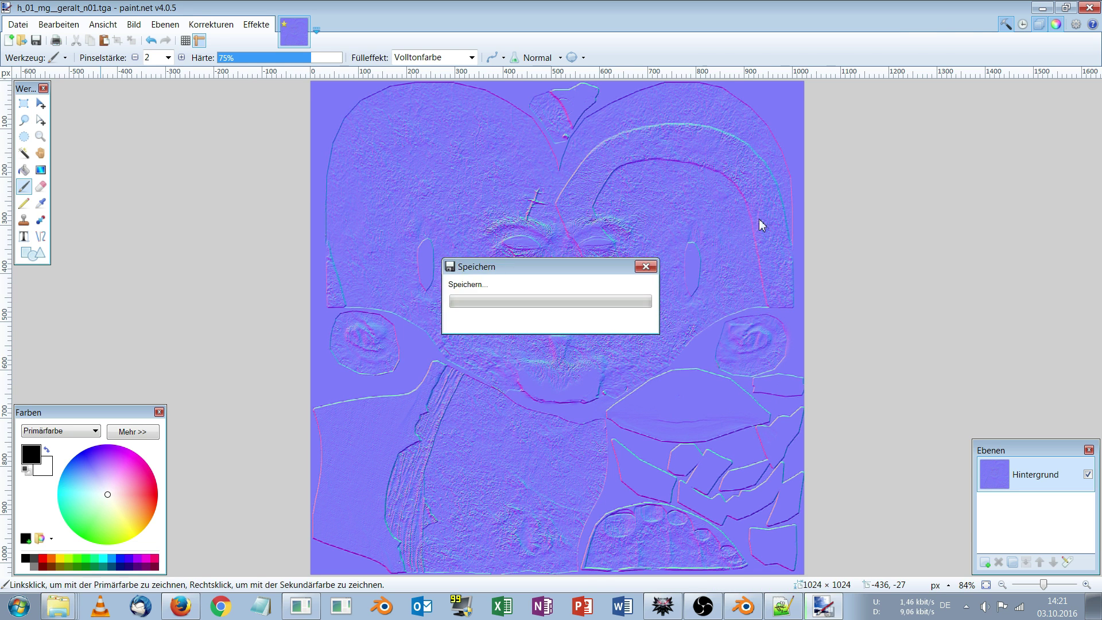
left_click(1088, 7)
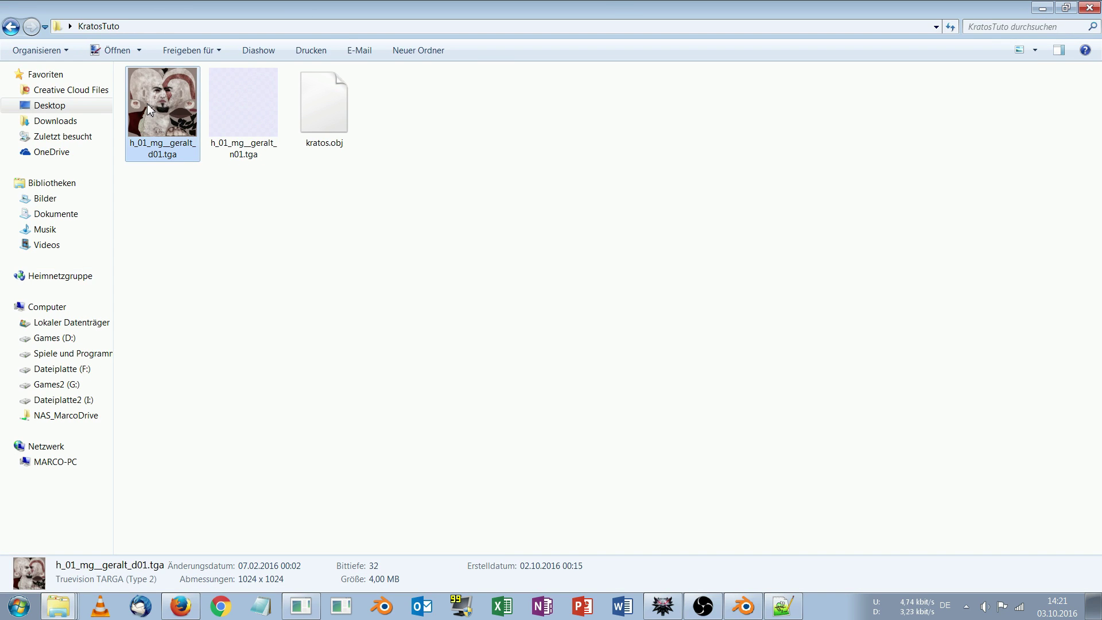
Copy h_01_mg__geralt_d01.tga and h_01_mg__geralt_n01.tga, and switch to the Explorer window showing the Modwitcher folder
double_click(224, 99)
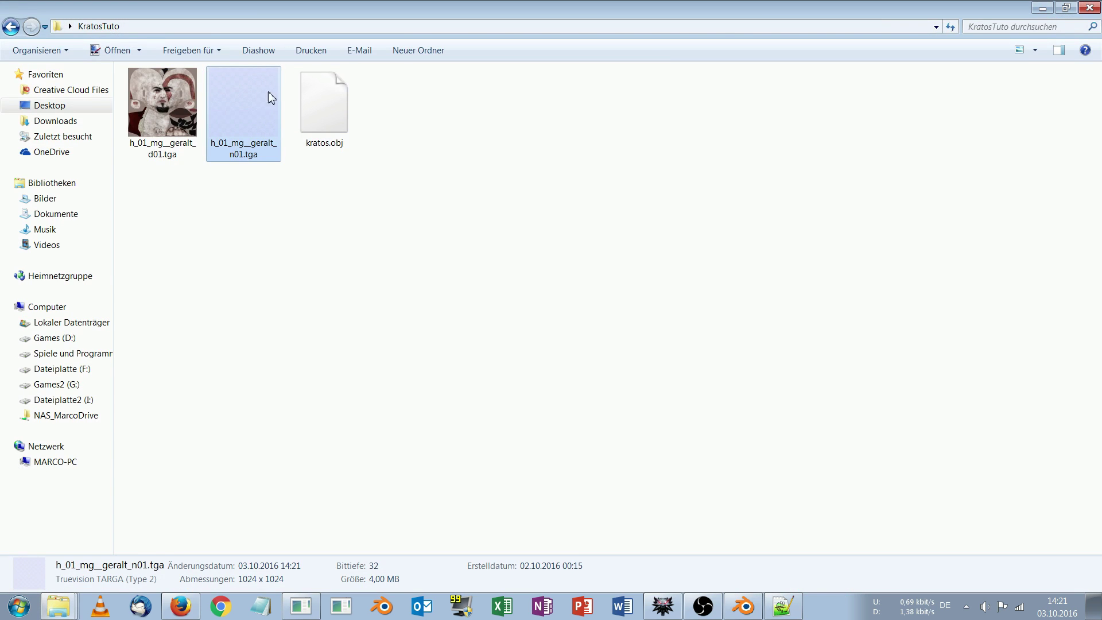
left_click(194, 117, "ctrl")
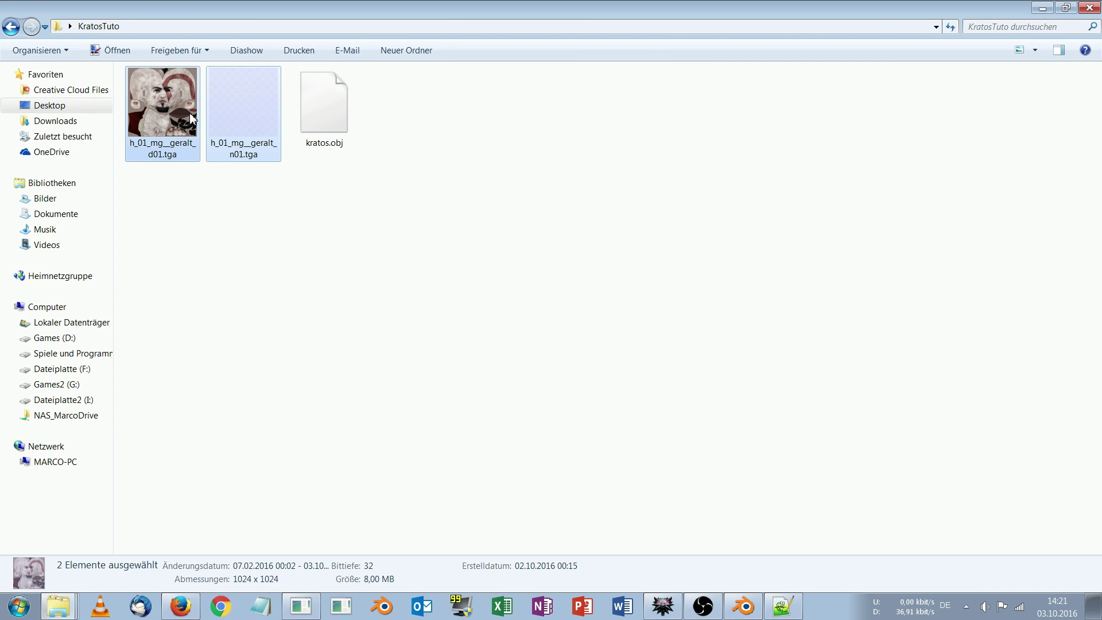
left_click(59, 606)
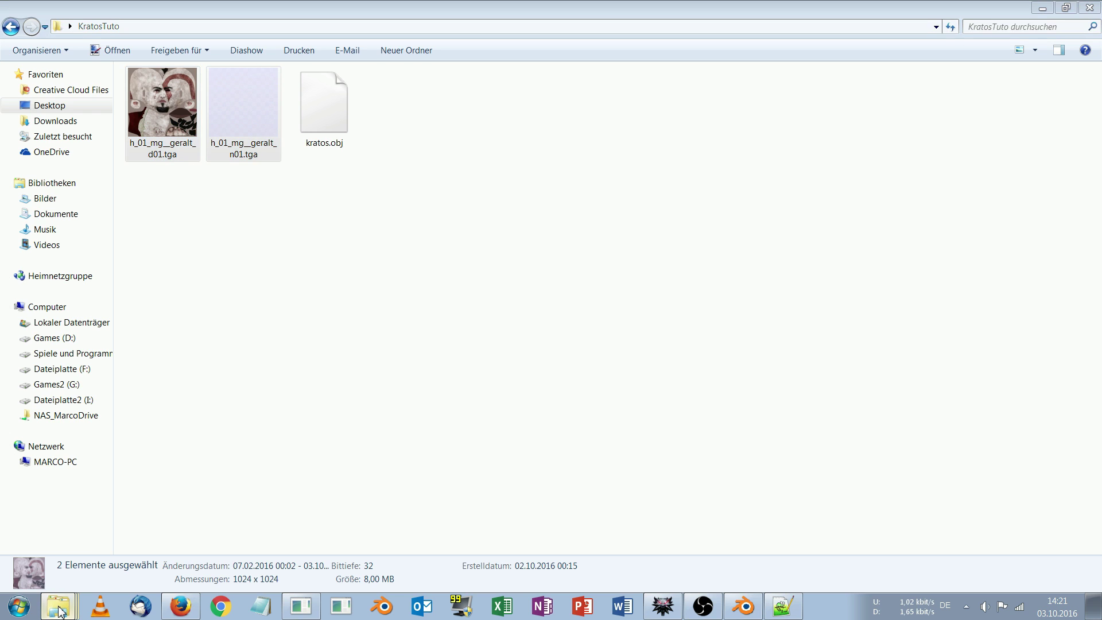
left_click(92, 550)
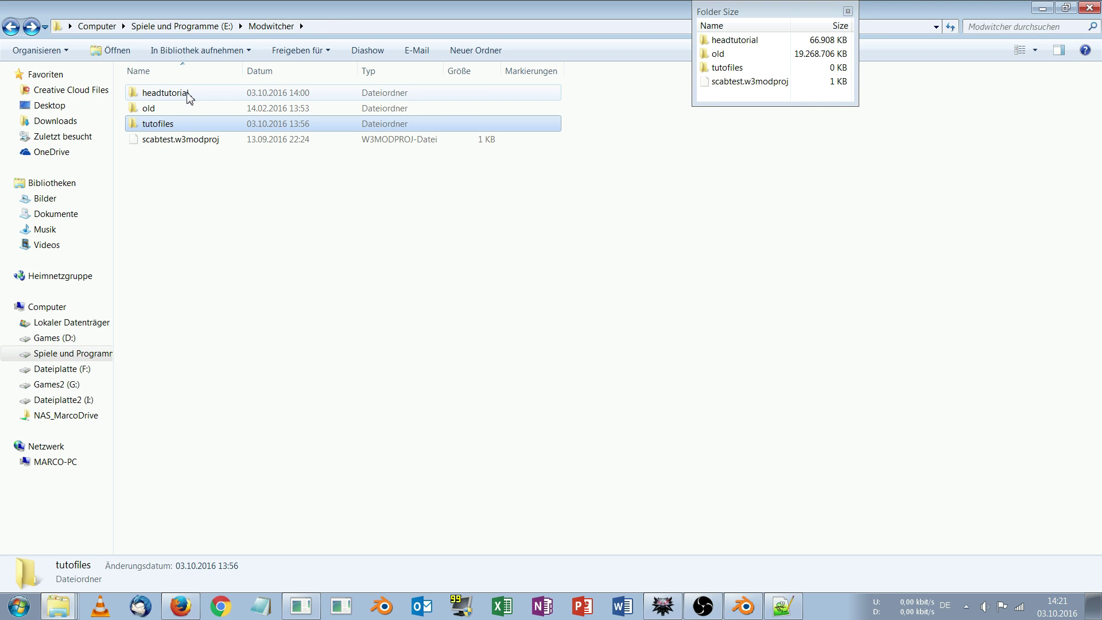
Paste the two textures into the headtutorial\modded\characters\models\geralt\head\model folder
double_click(165, 93)
double_click(164, 93)
double_click(164, 93)
left_click(165, 93)
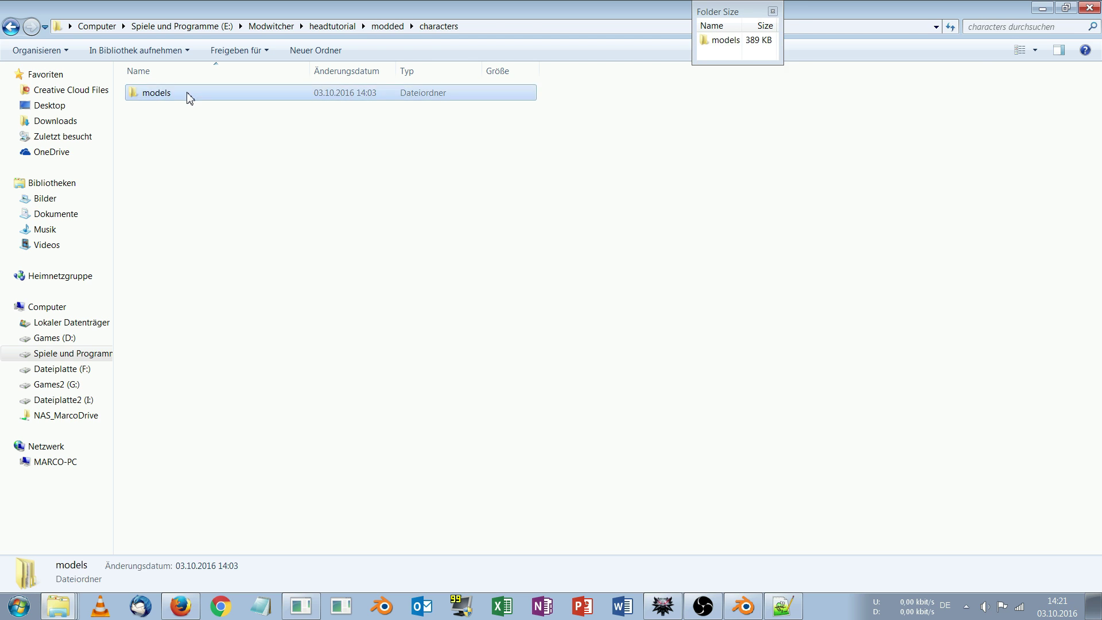
double_click(188, 94)
double_click(188, 93)
double_click(188, 93)
double_click(188, 93)
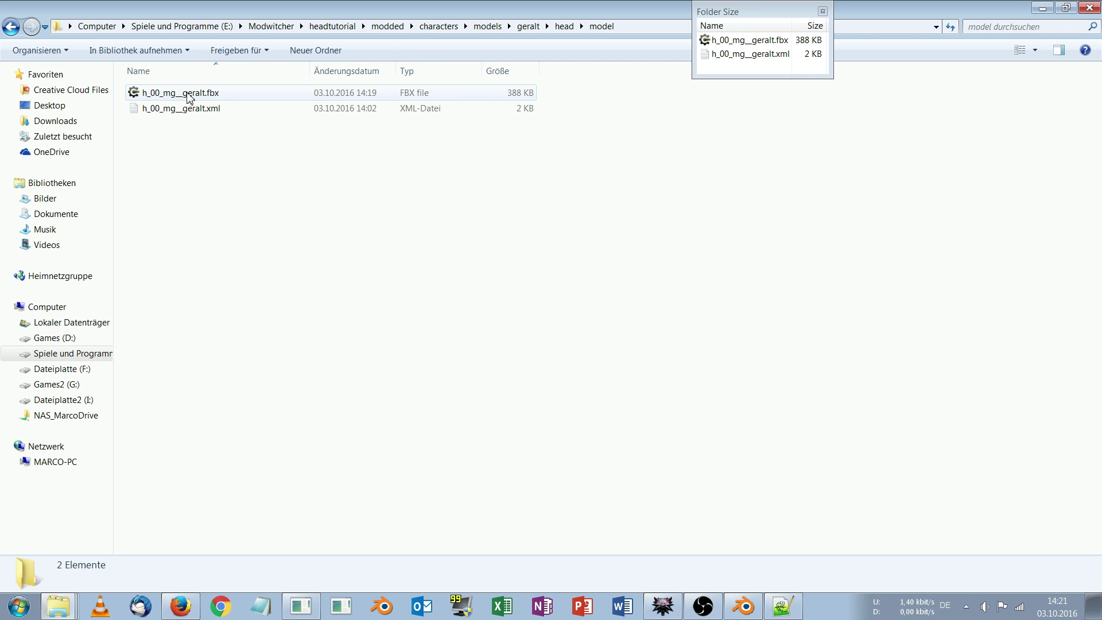
right_click(218, 168)
left_click(327, 254)
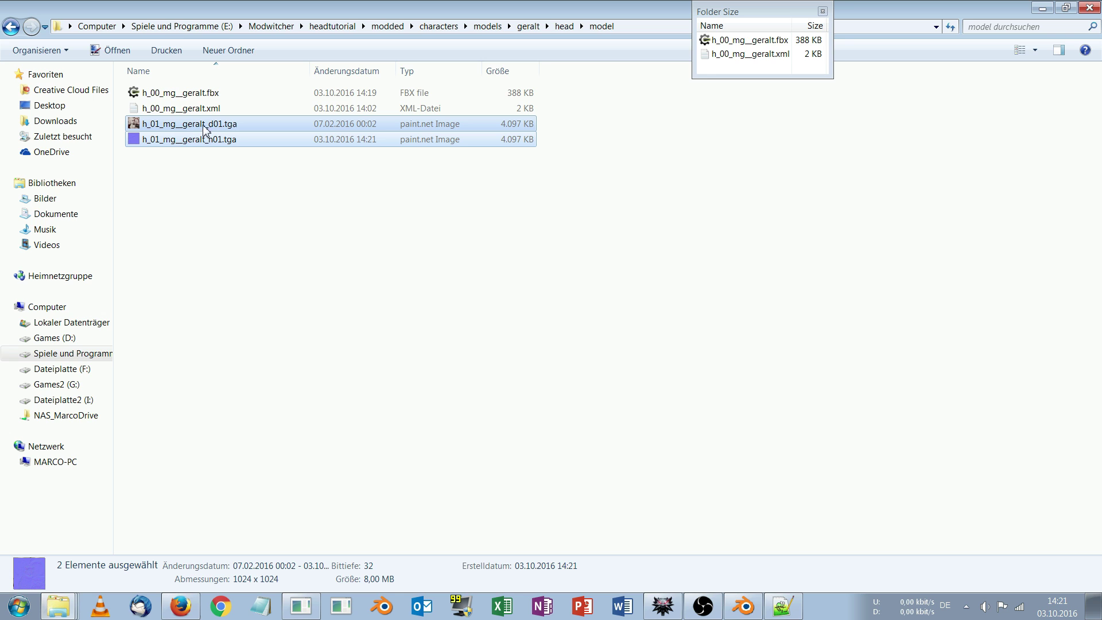
Switch to Notepad++, check Material0's diffuse texture name in h_00_mg__geralt.xml against the pasted file, and close Notepad++
left_click(789, 602)
left_click(581, 207)
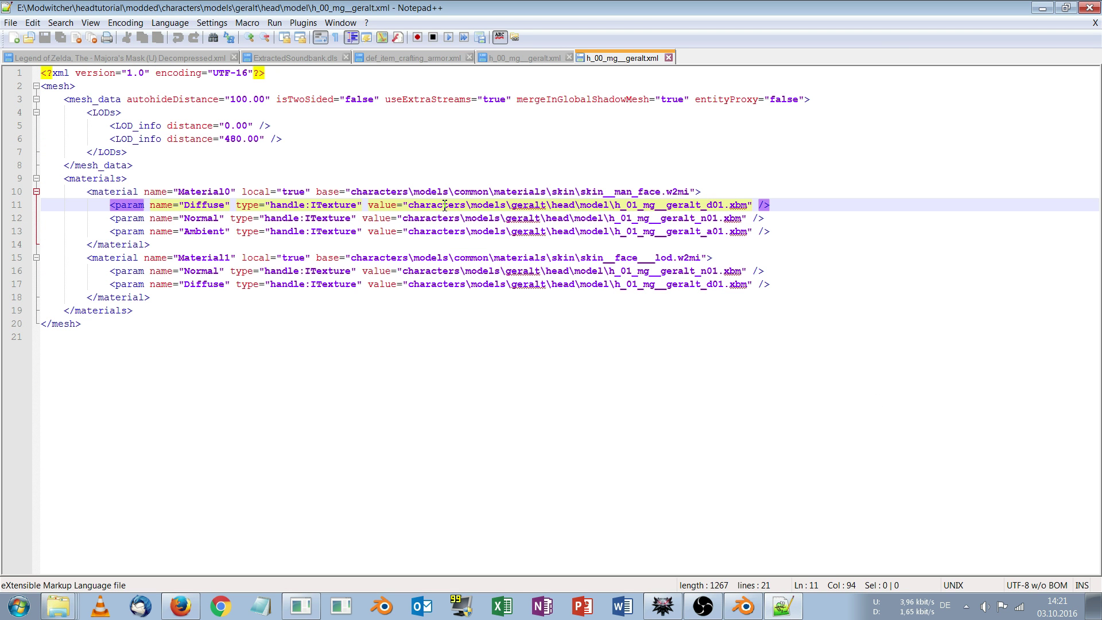
left_click_drag(615, 205, 725, 205)
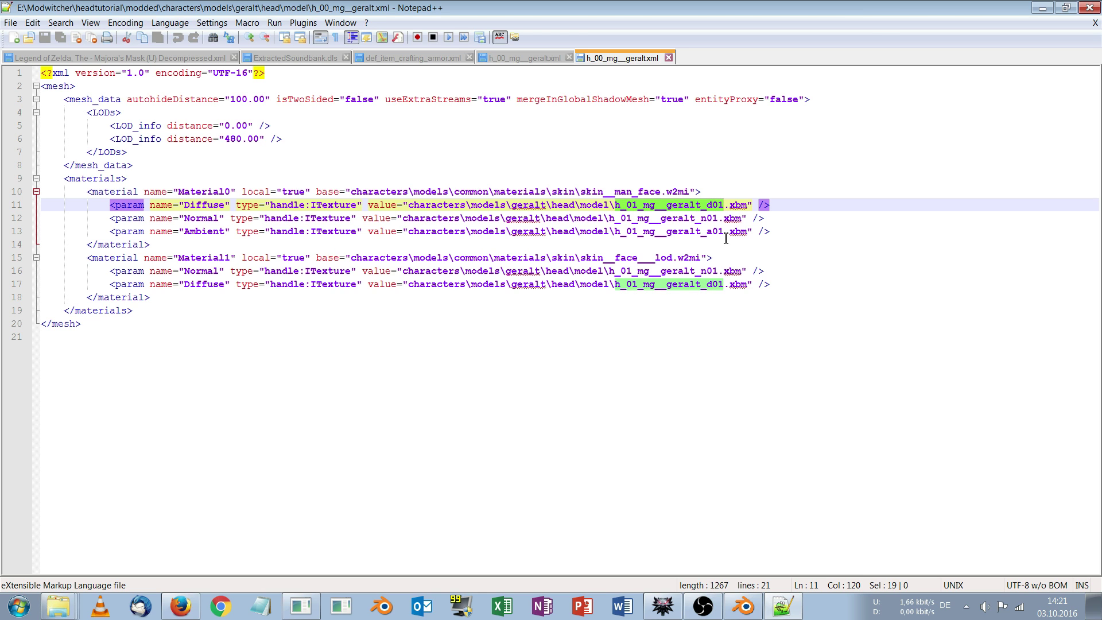
left_click(1089, 8)
Select the FBX, XML and two TGA files in the model folder to review the mod's contents
left_click(352, 184)
left_click_drag(425, 210, 283, 95)
left_click_drag(477, 215, 325, 88)
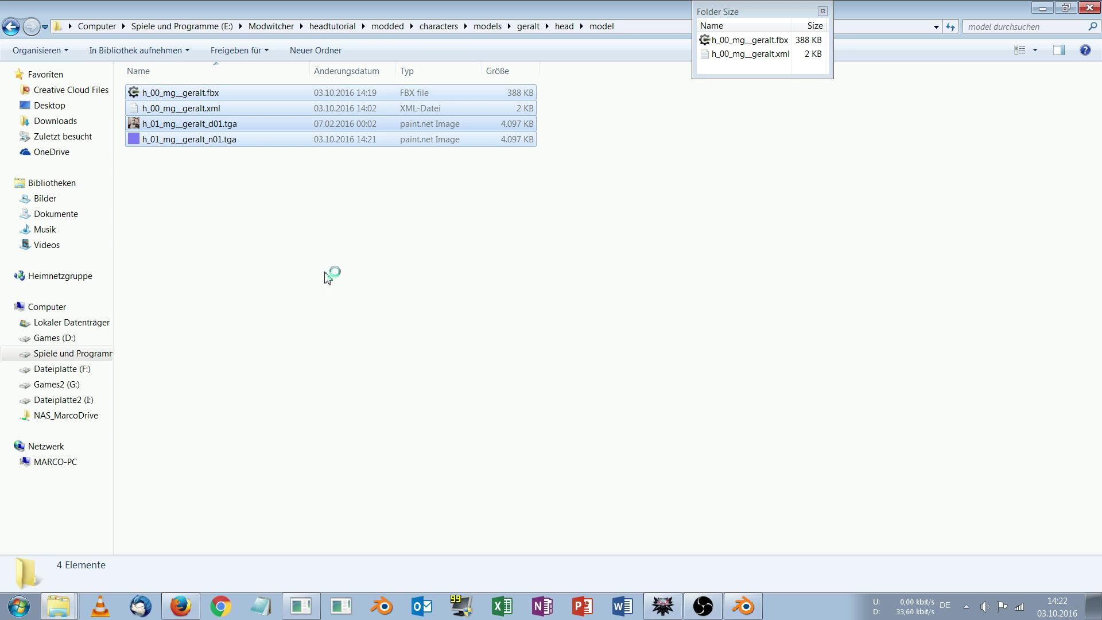
Switch to ModKitchen, name the mod to build modkratsohead and try to show its files to import
left_click(312, 613)
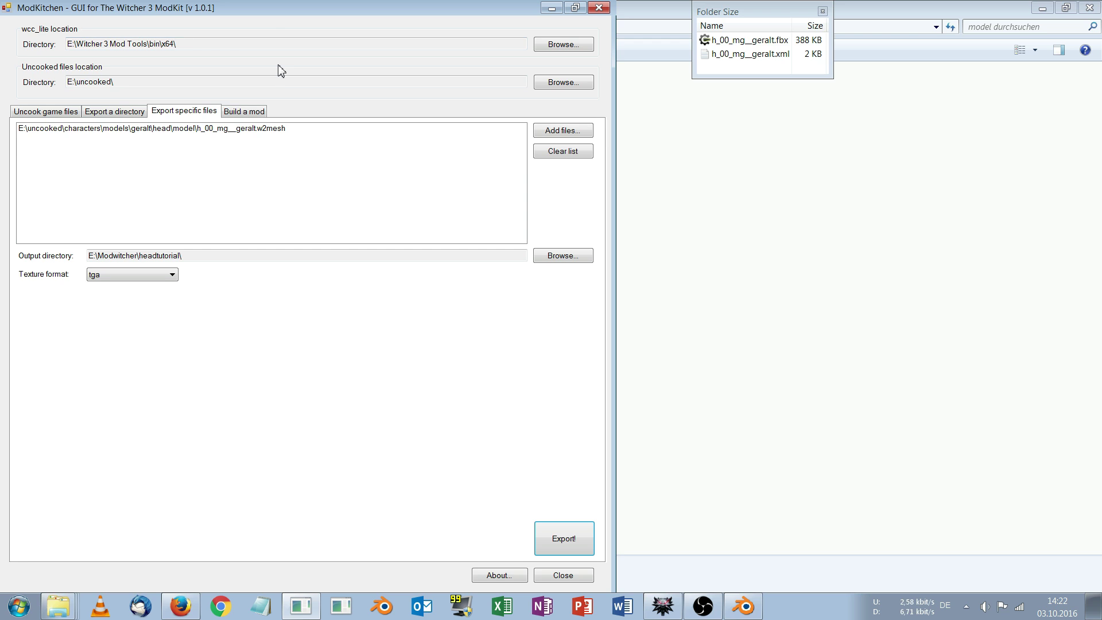
left_click(245, 113)
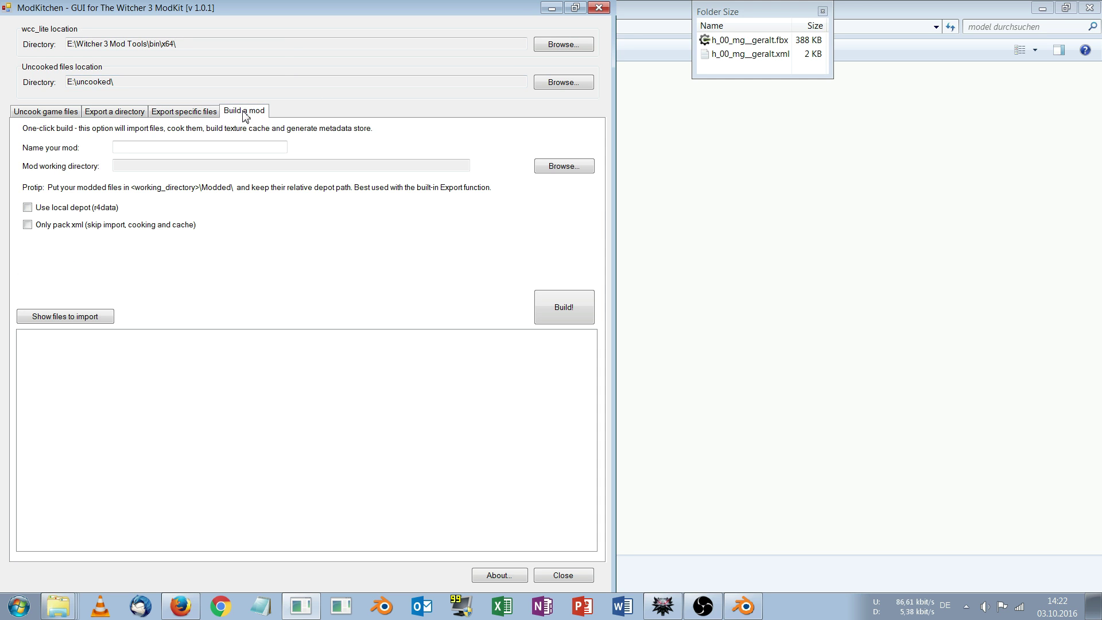
left_click(185, 147)
double_click(117, 146)
left_click(116, 147)
type("mod")
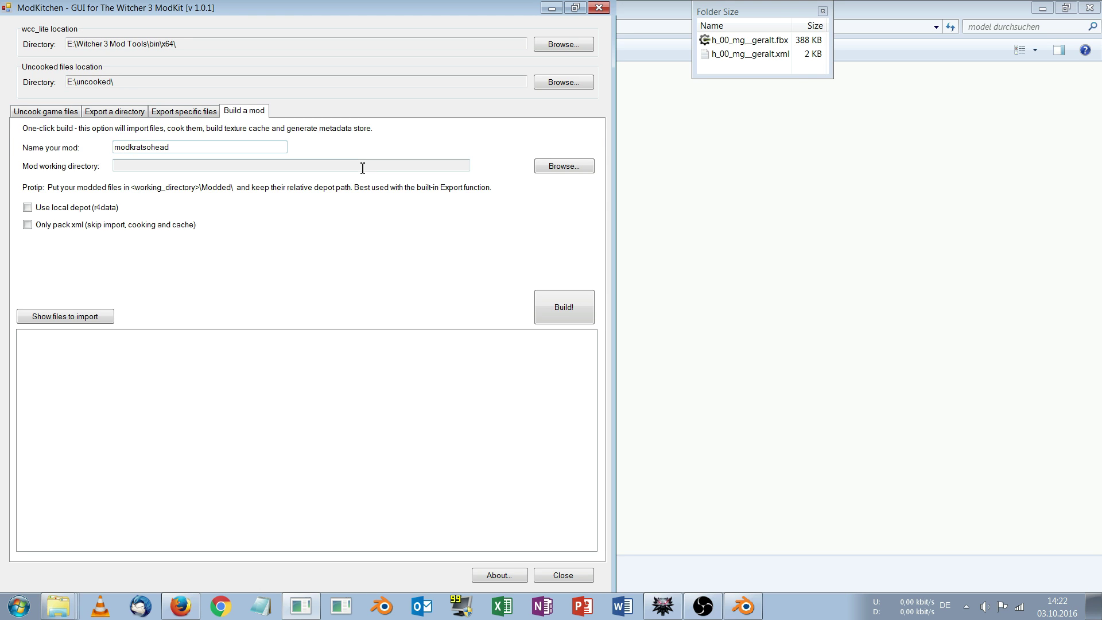
left_click(101, 318)
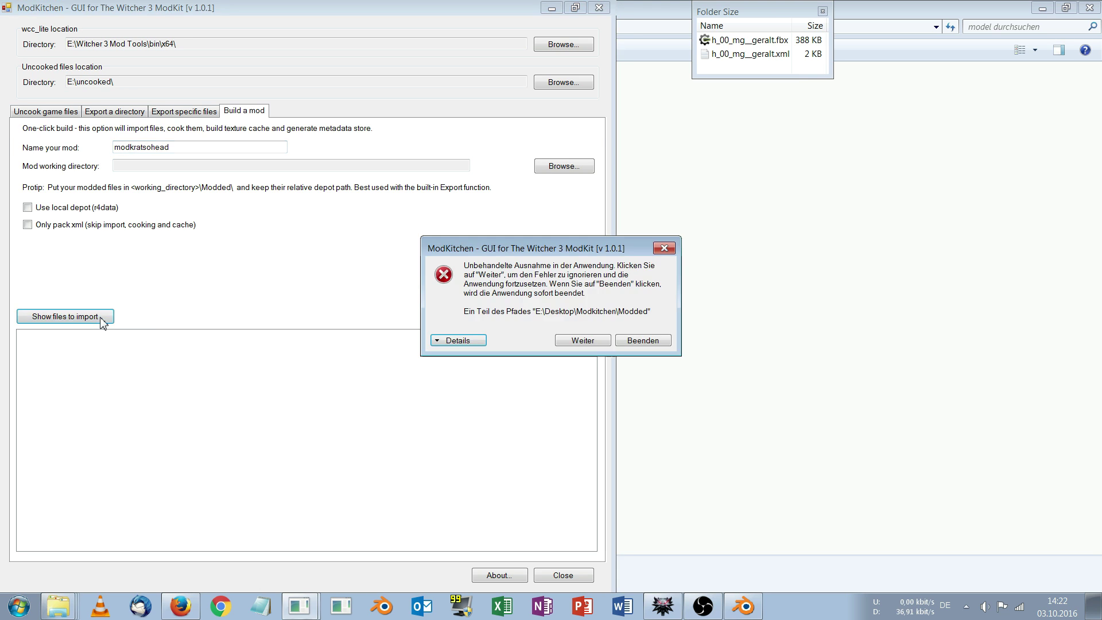
left_click(642, 341)
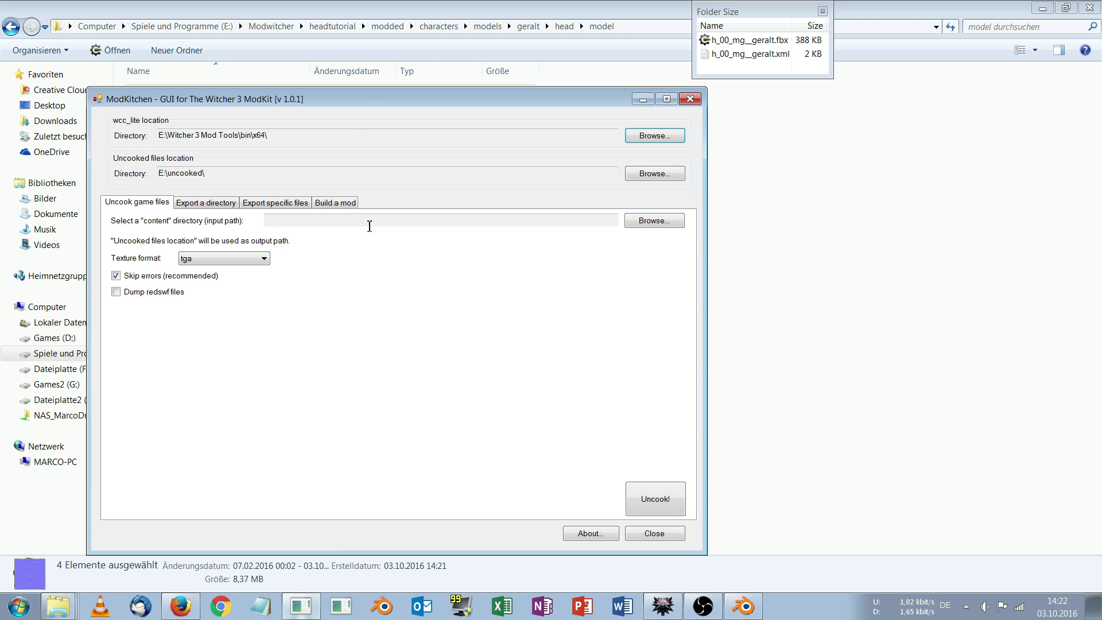
In the reopened ModKitchen window, set the name of the mod to build to modkratoshead
left_click_drag(364, 103, 0, 101)
left_click(253, 113)
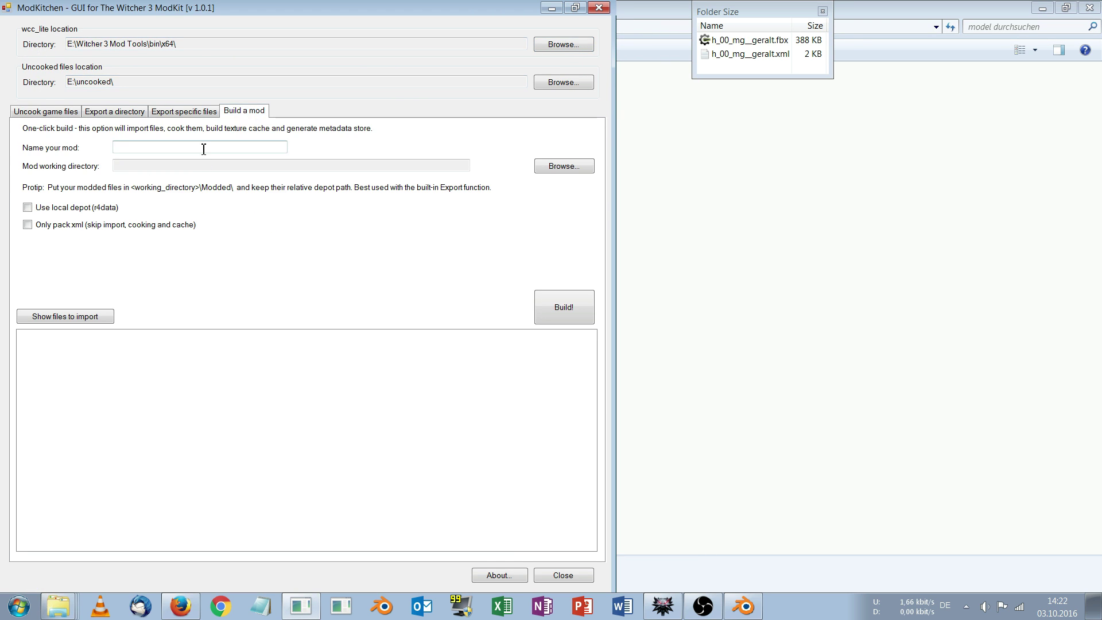
left_click(203, 147)
type("modkrato")
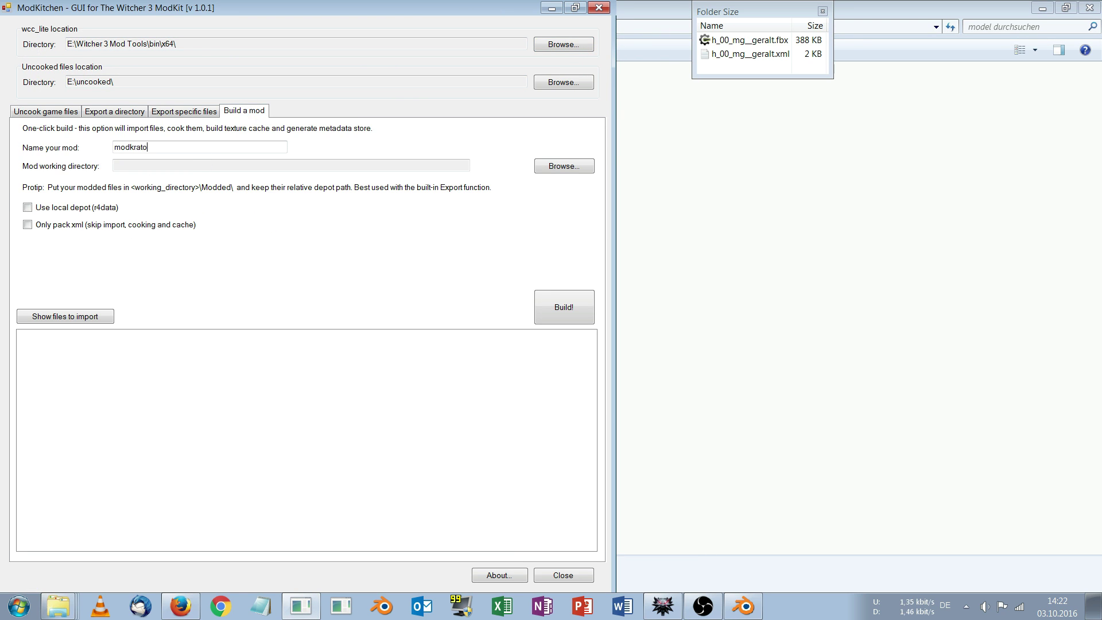
type("shead")
Set the mod working directory to the headtutorial folder in E:\Modwitcher
left_click(579, 170)
left_click_drag(570, 200, 520, 127)
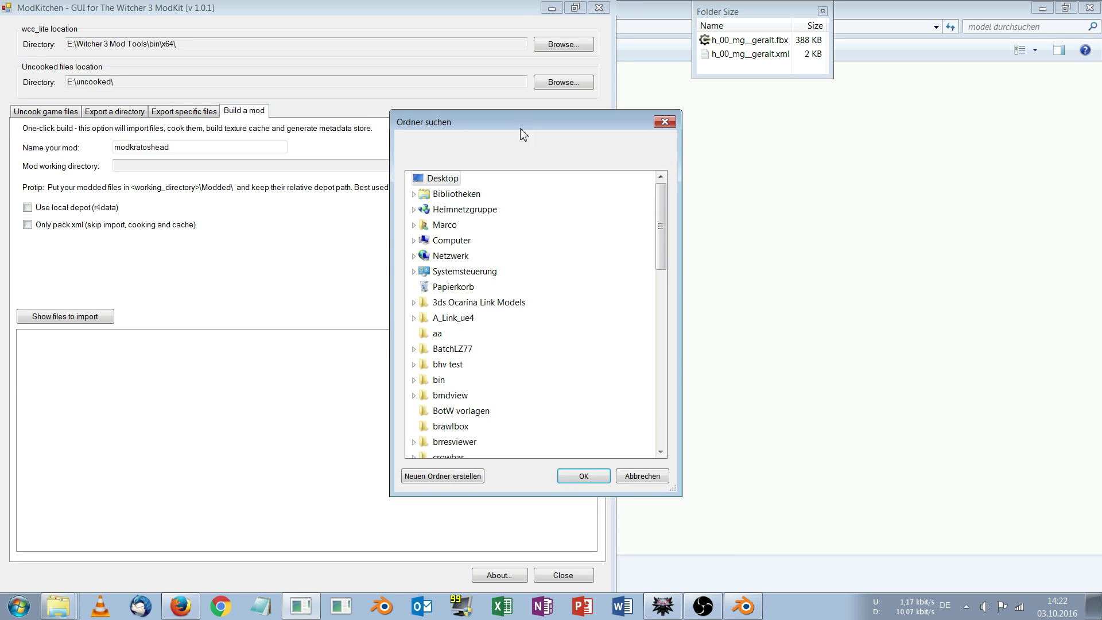
left_click(516, 359)
scroll(514, 344, "down", 3)
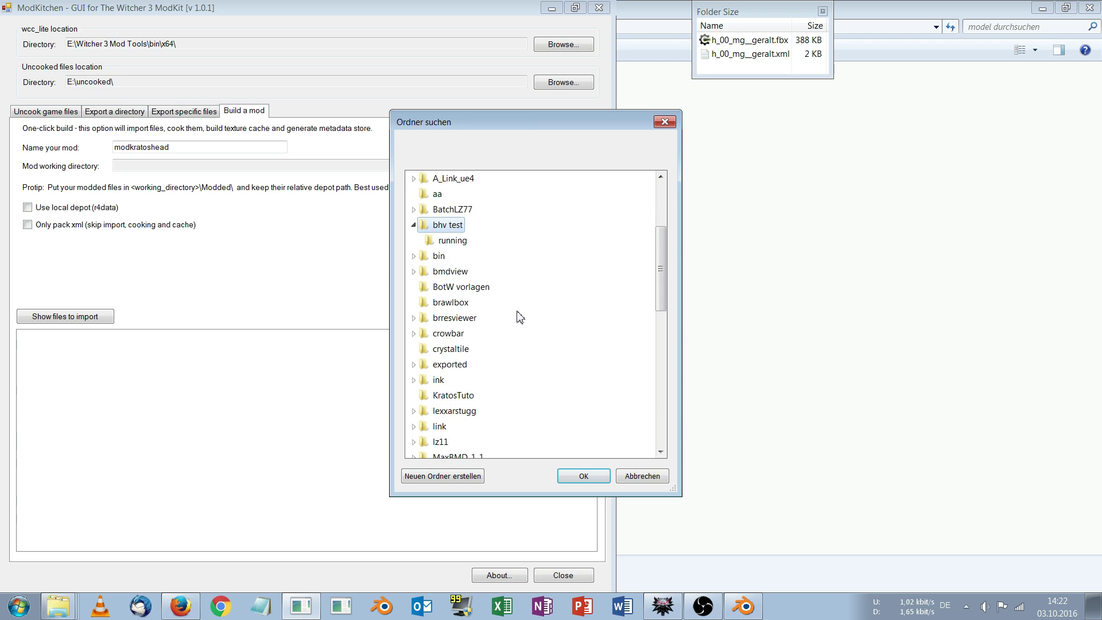
scroll(519, 315, "up", 3)
left_click(413, 241)
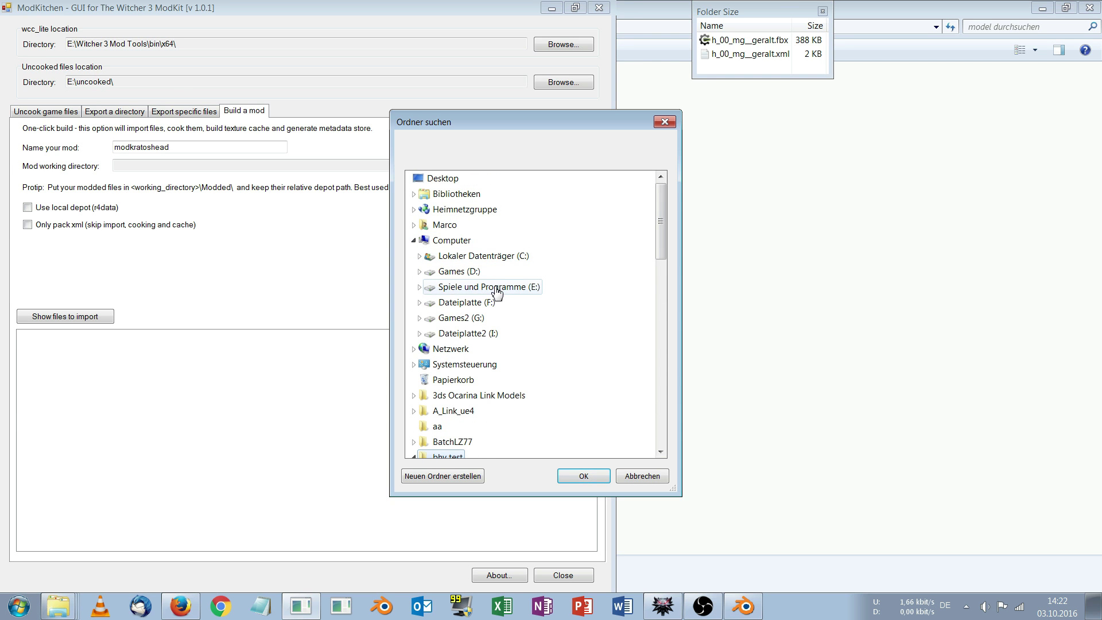
double_click(504, 288)
double_click(479, 319)
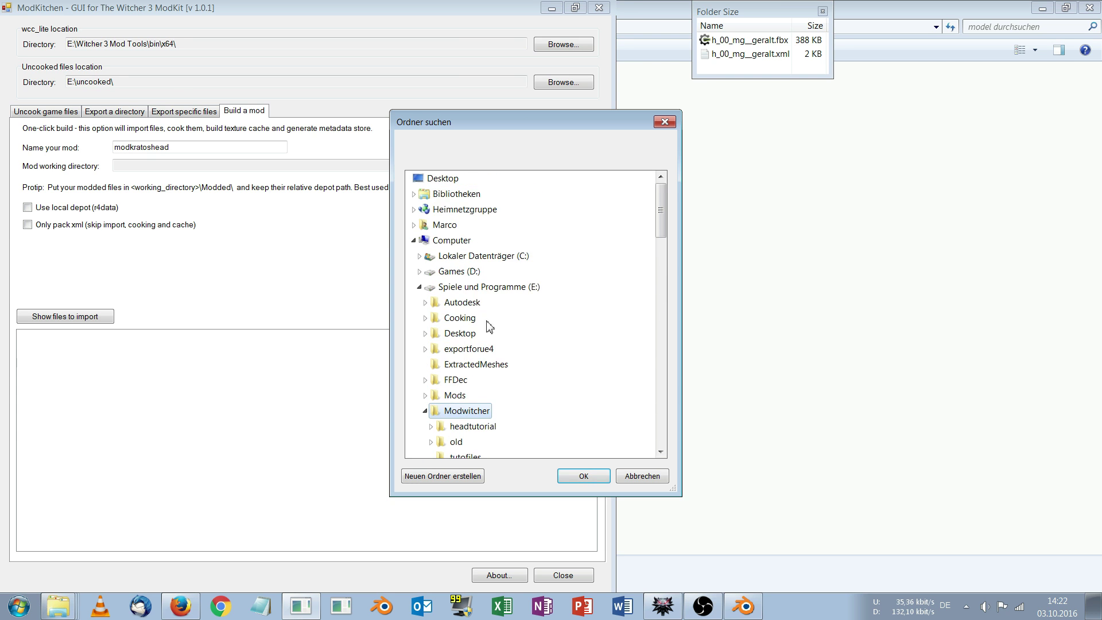
double_click(472, 334)
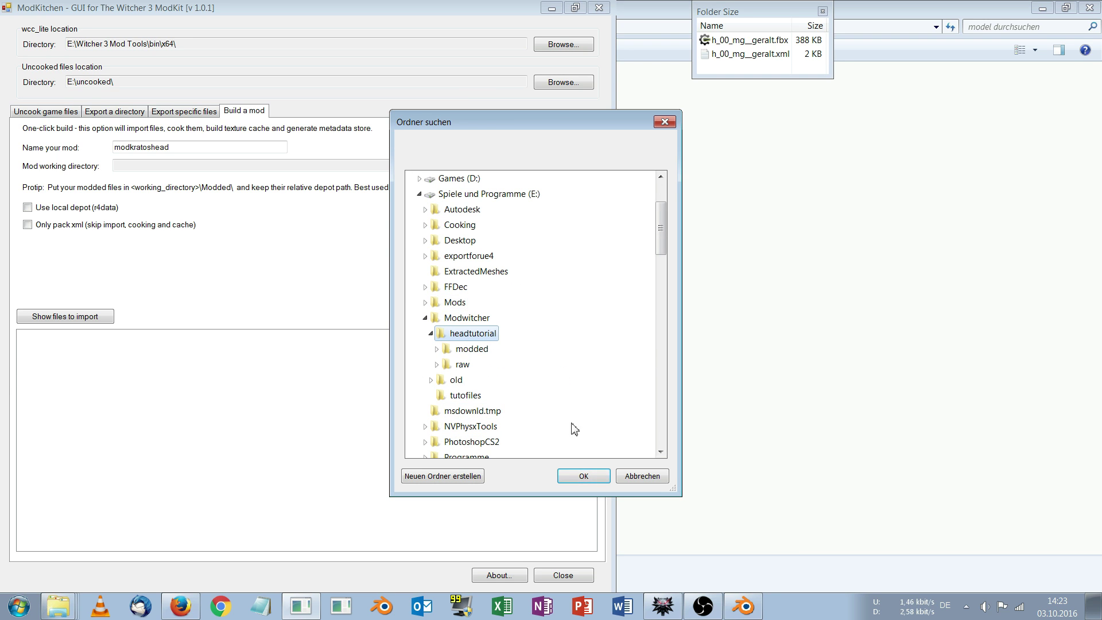
left_click(583, 478)
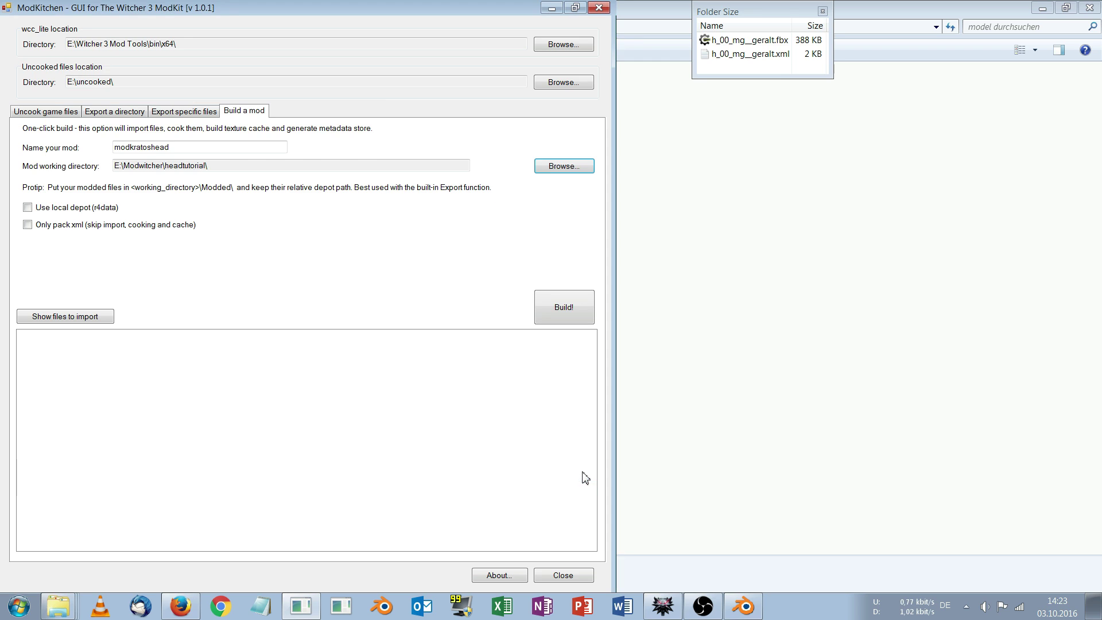
List the mod's files to import, build modkratoshead and dismiss the completion message
left_click(54, 319)
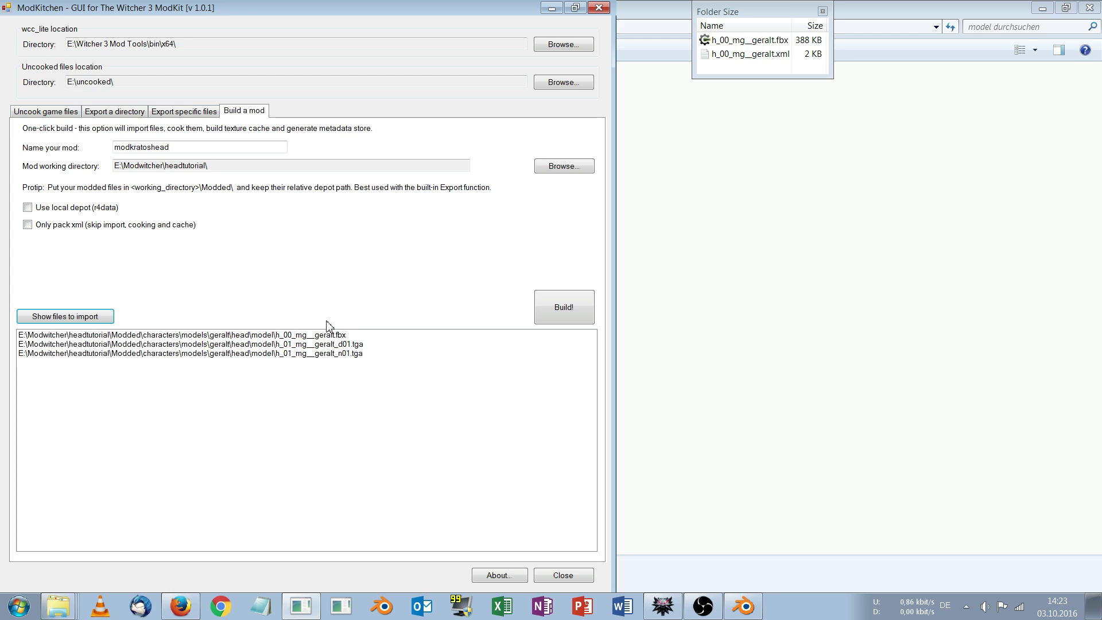
left_click(561, 316)
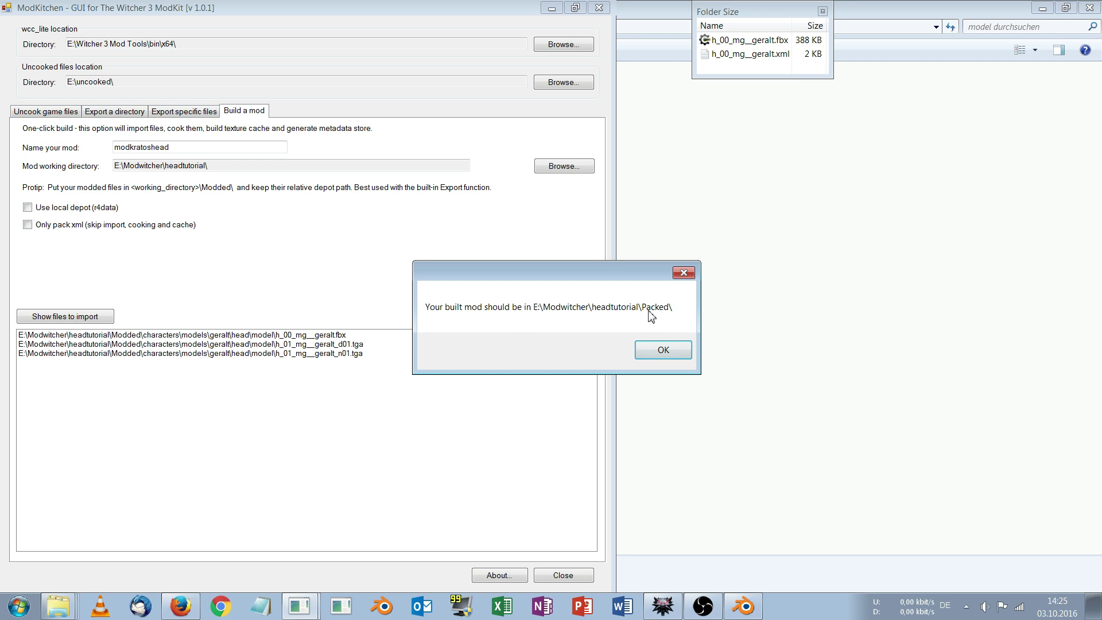
left_click(660, 350)
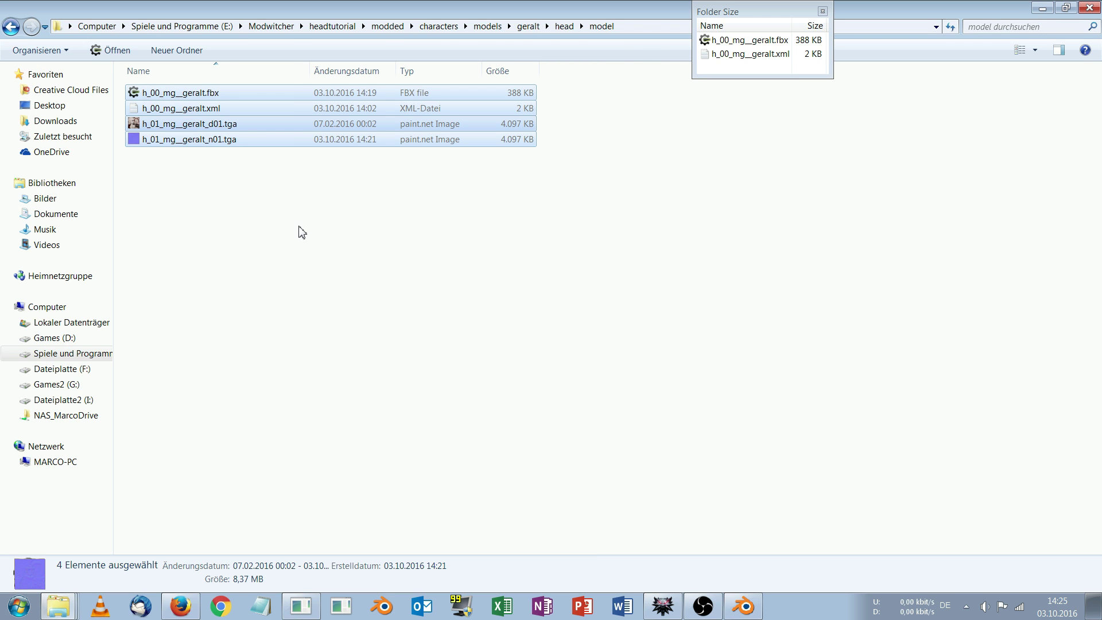
Switch to File Explorer and copy the modkratoshead folder from Modwitcher\headtutorial\Packed
left_click(271, 26)
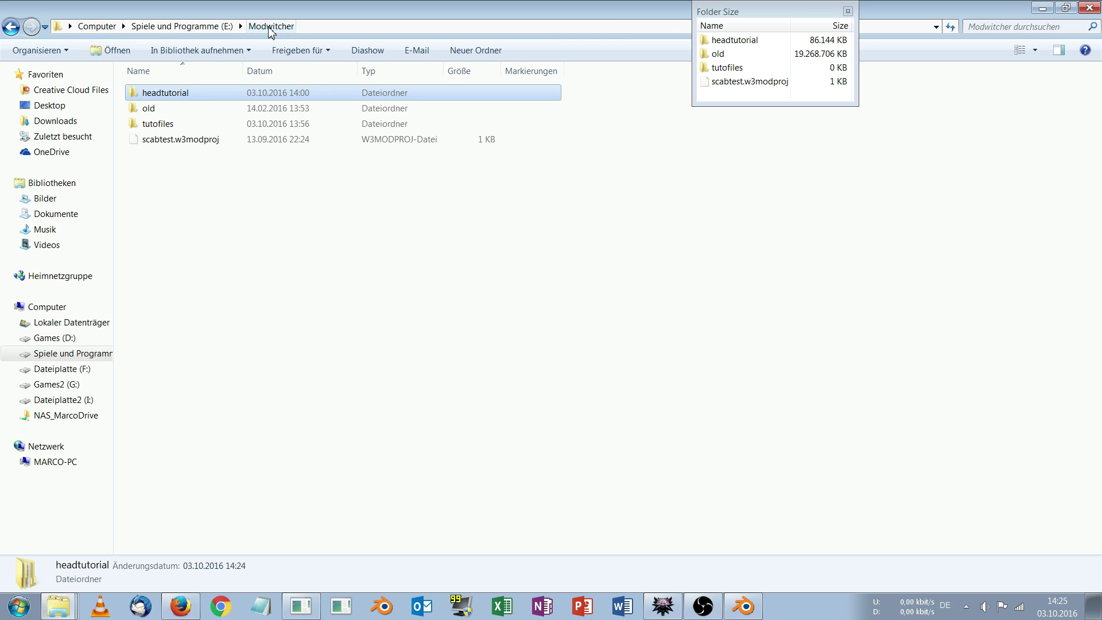
double_click(209, 93)
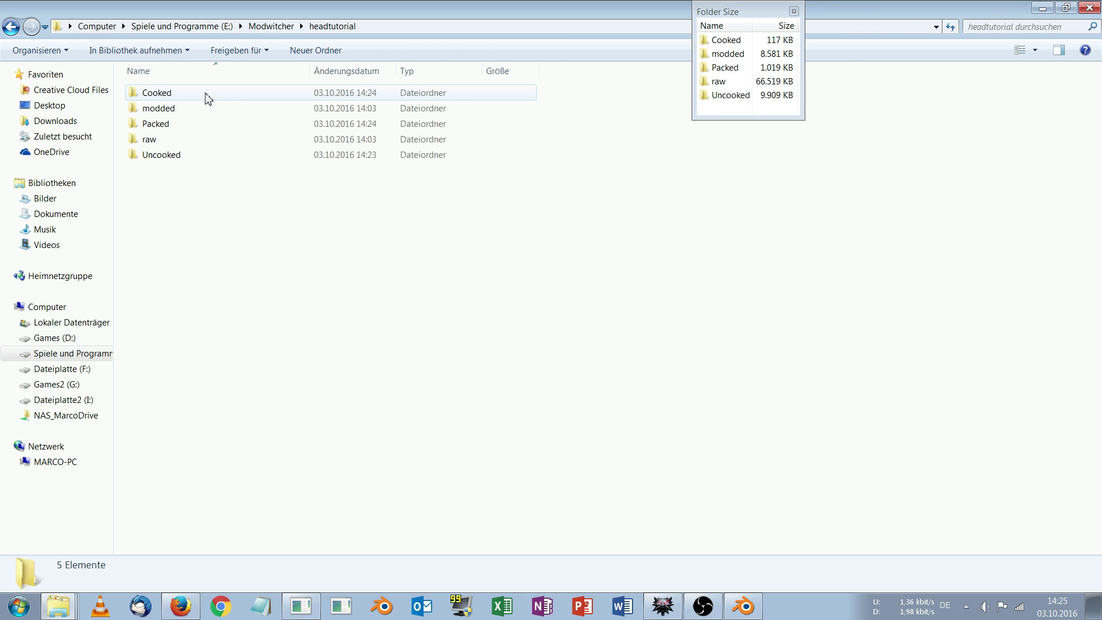
double_click(191, 125)
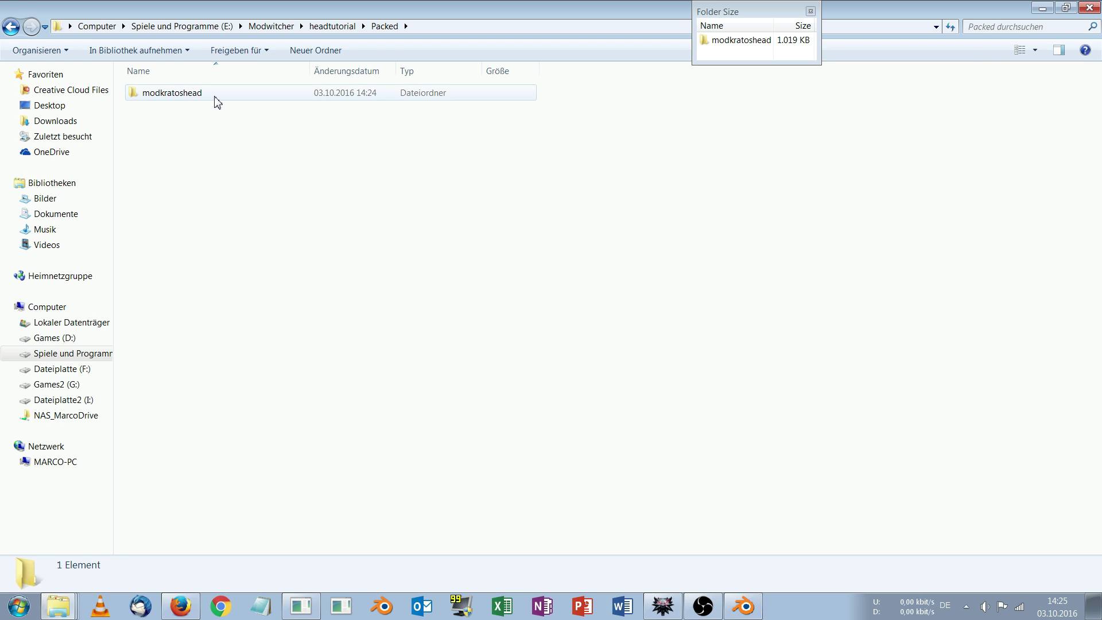
left_click(215, 97)
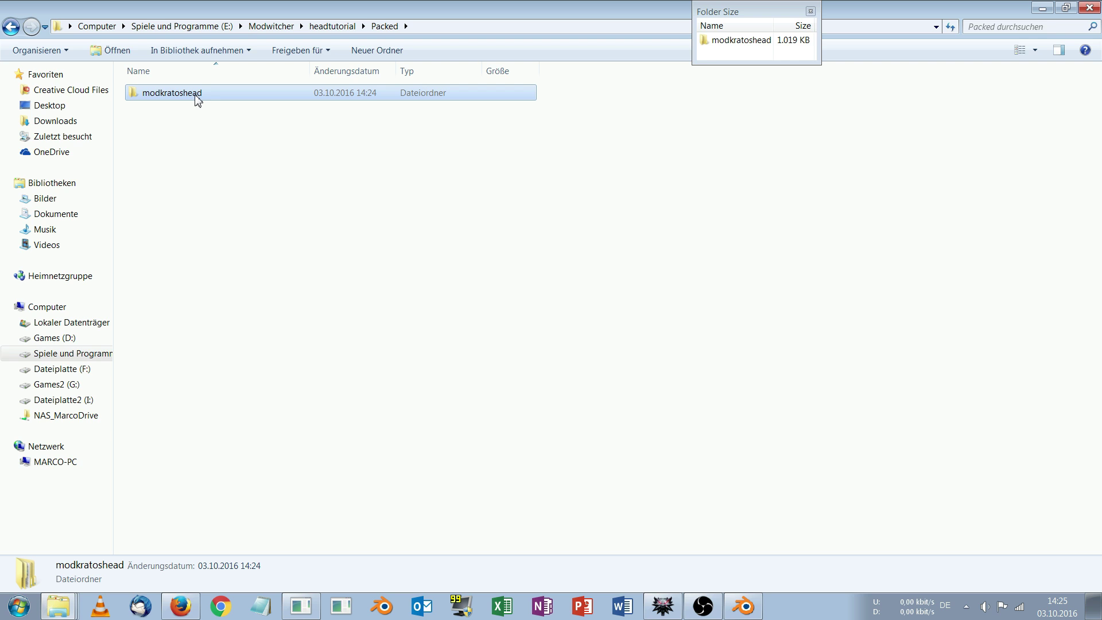
Paste the modkratoshead folder into the Mods folder of The Witcher 3 Wild Hunt on drive D
left_click(67, 612)
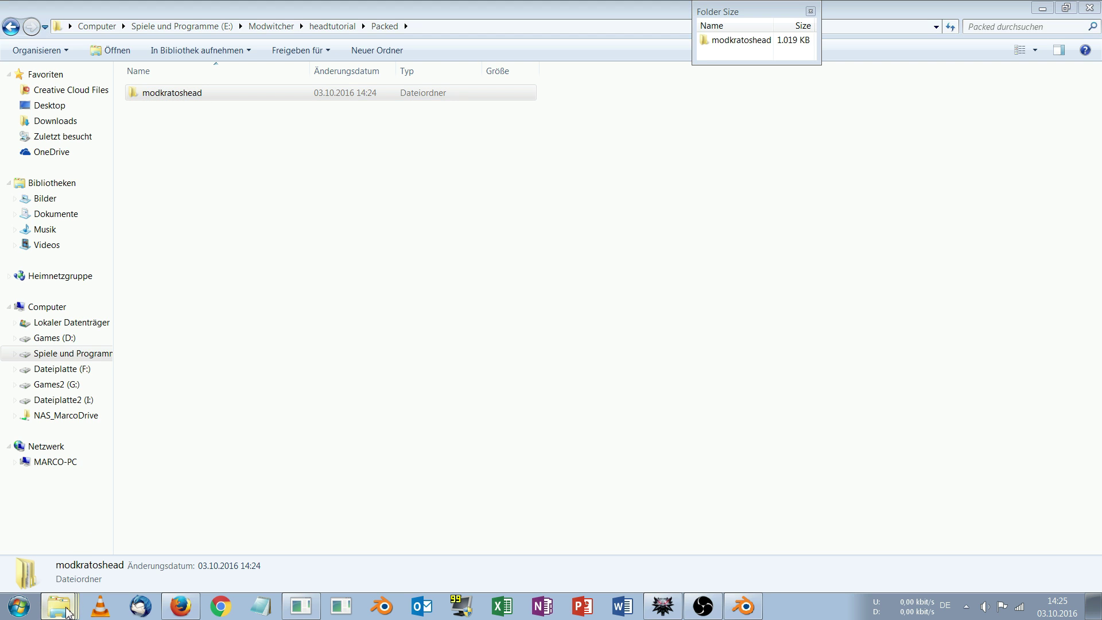
left_click(84, 563)
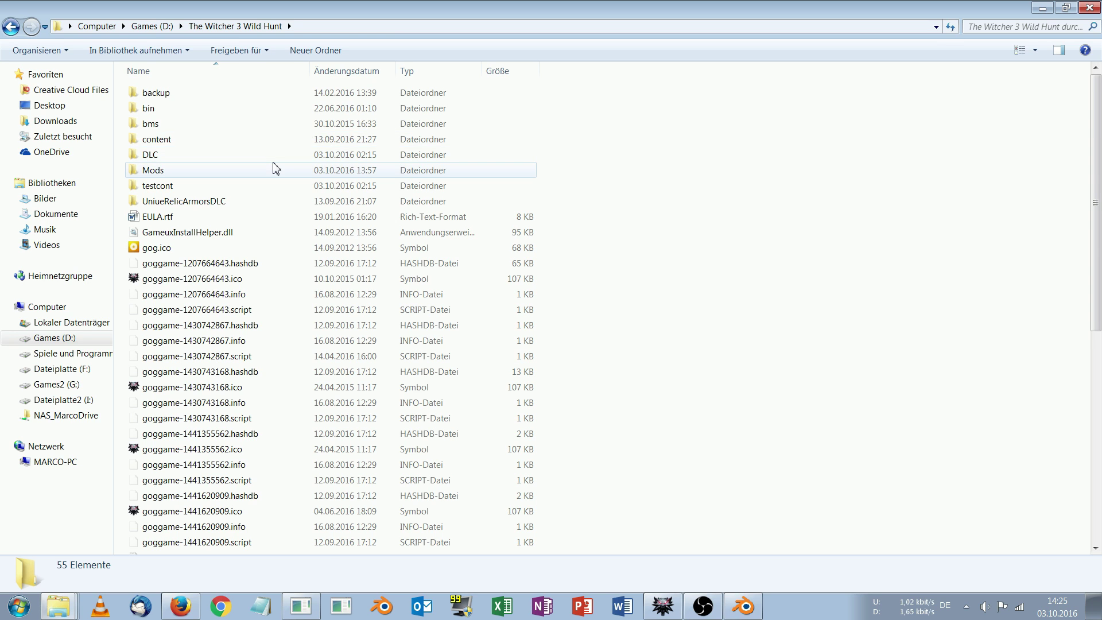
double_click(228, 173)
right_click(204, 127)
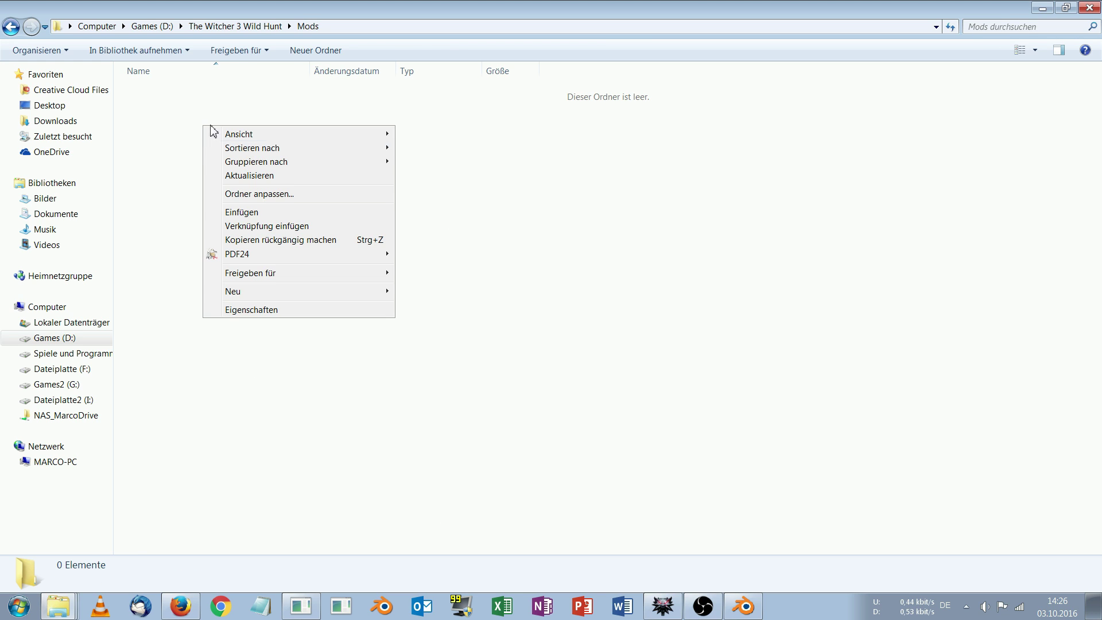
left_click(242, 212)
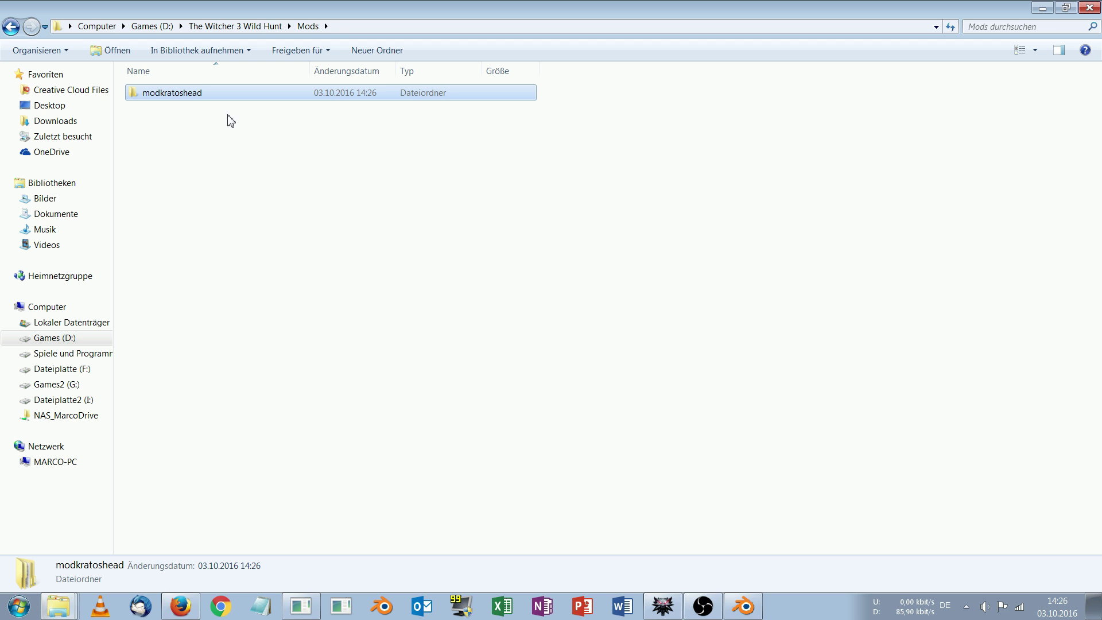
Switch to GOG Galaxy and launch The Witcher 3: Wild Hunt
left_click(662, 605)
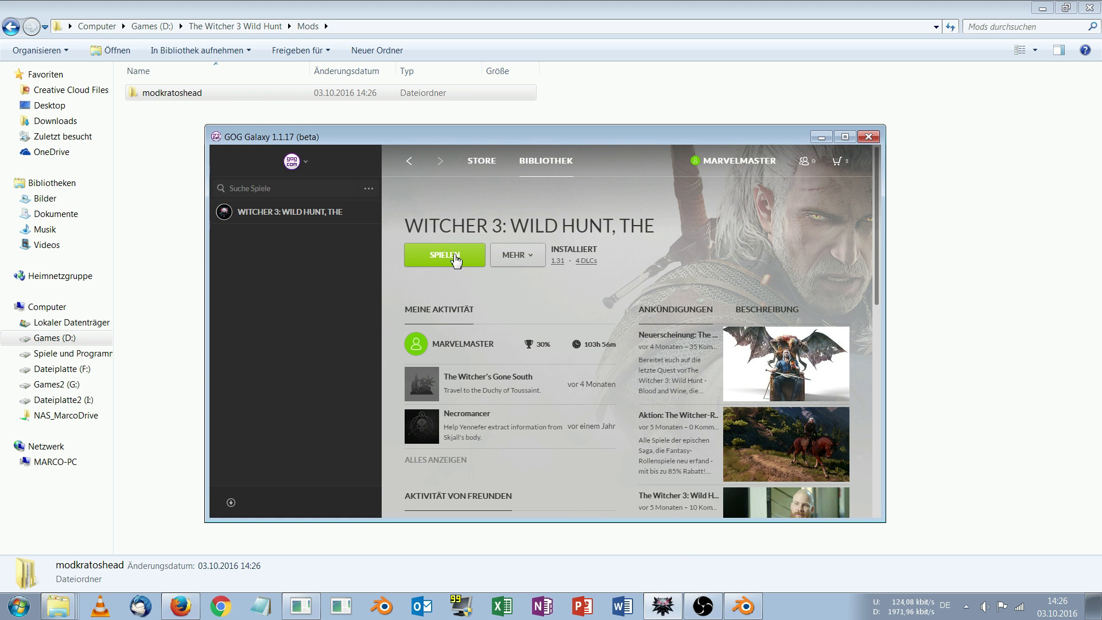
left_click(455, 260)
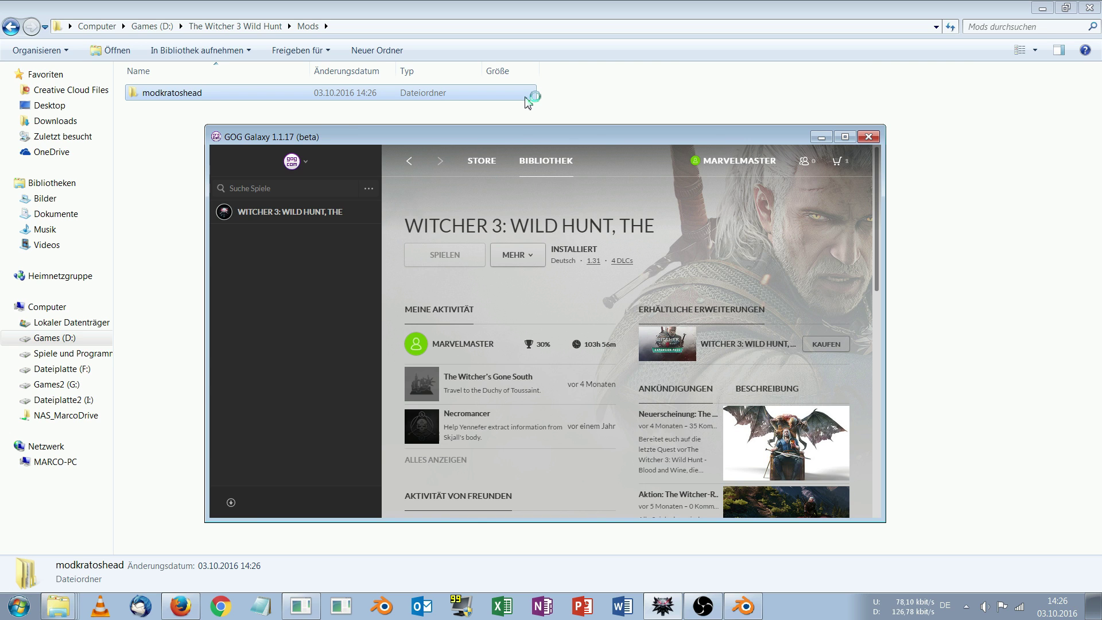
left_click_drag(501, 138, 457, 135)
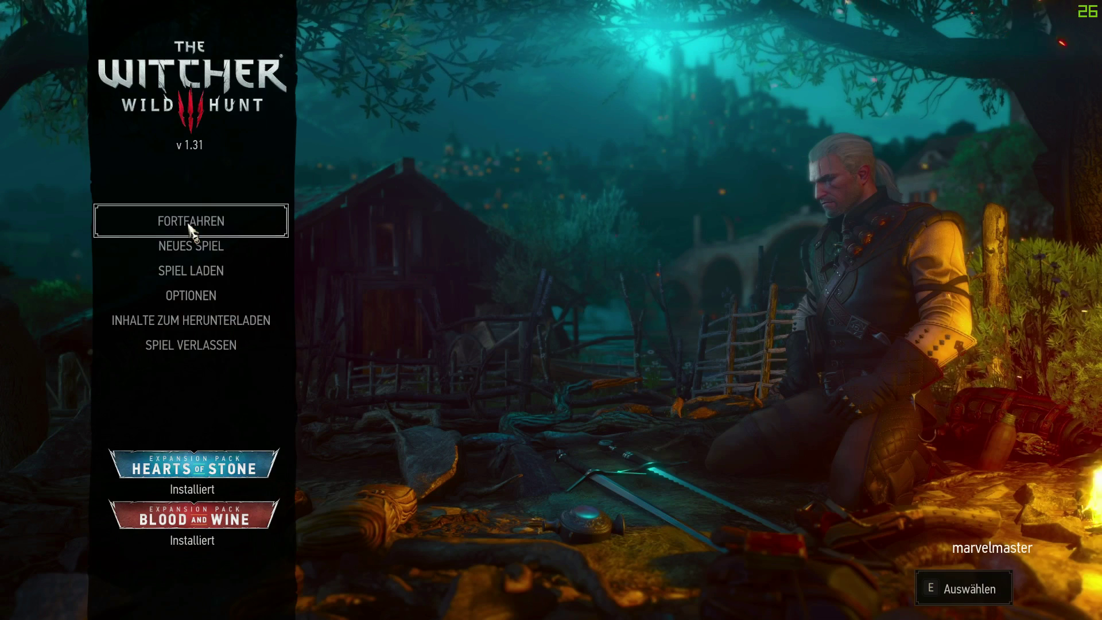
Load a saved game from the Kaer Morhen quest further down the list of saves
left_click(216, 274)
left_click_drag(934, 115, 935, 480)
left_click(659, 485)
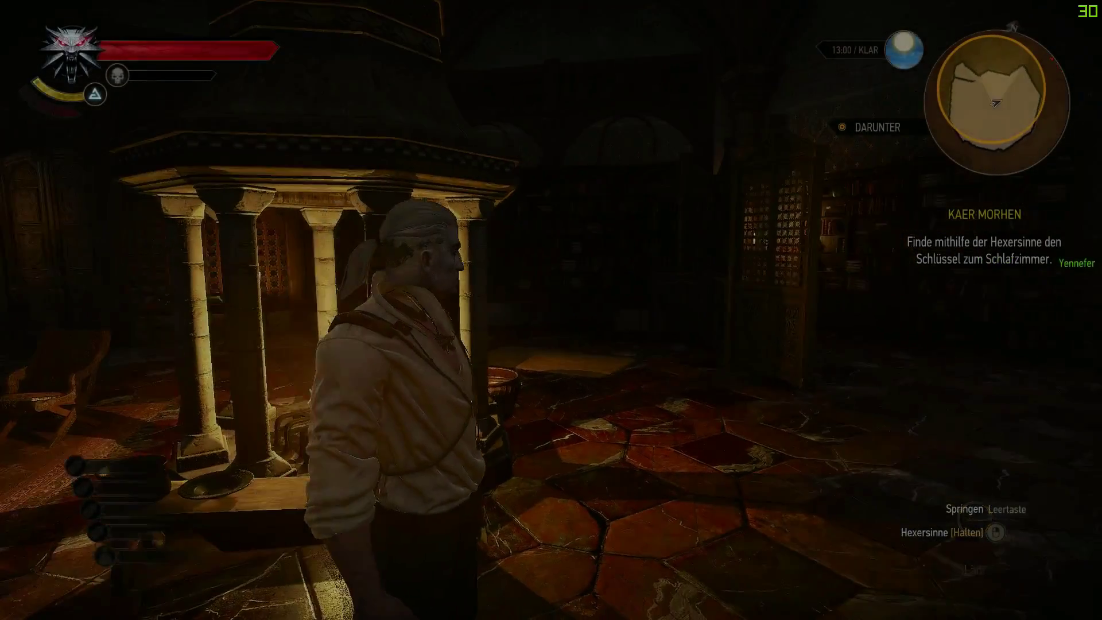
Walk the character through the room and out onto the balcony to examine the modded head from several angles
key("w")
key("a")
key("s")
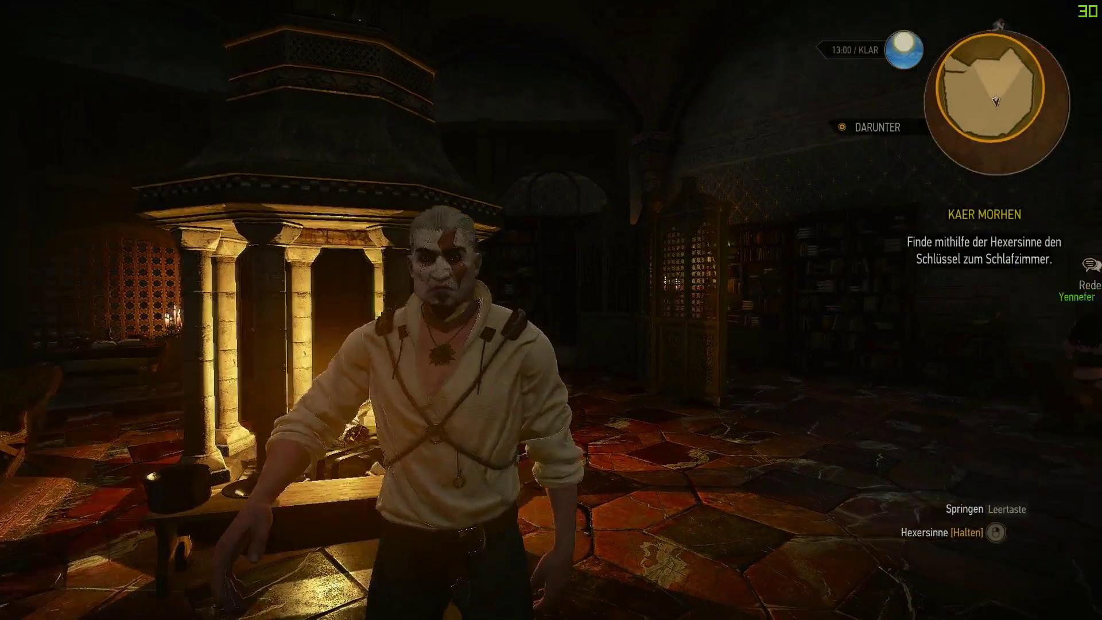
key("space")
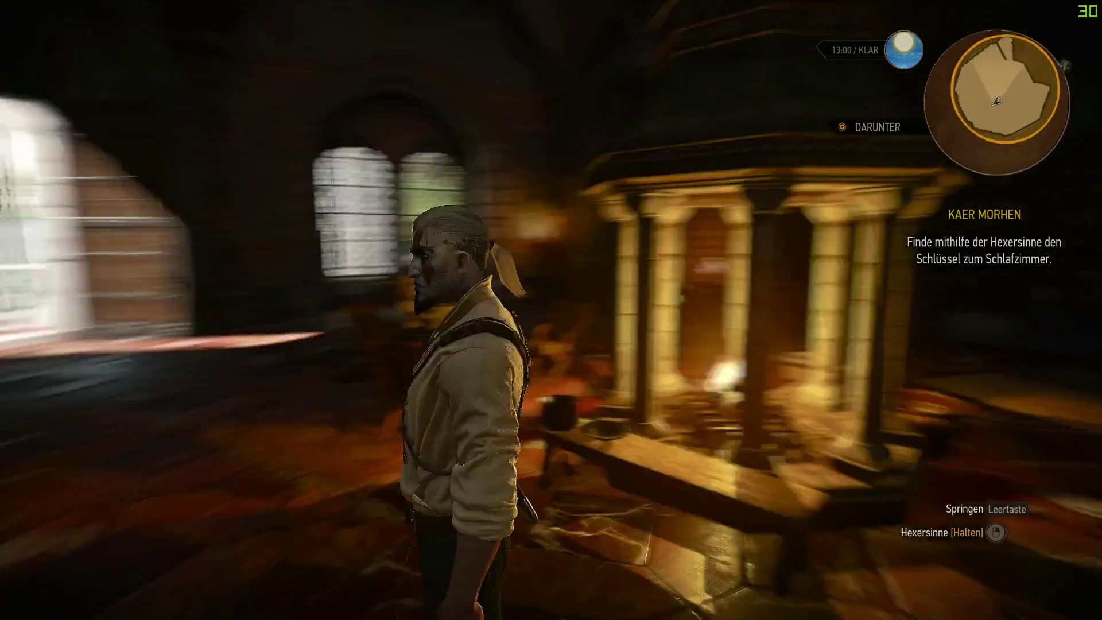
key("s")
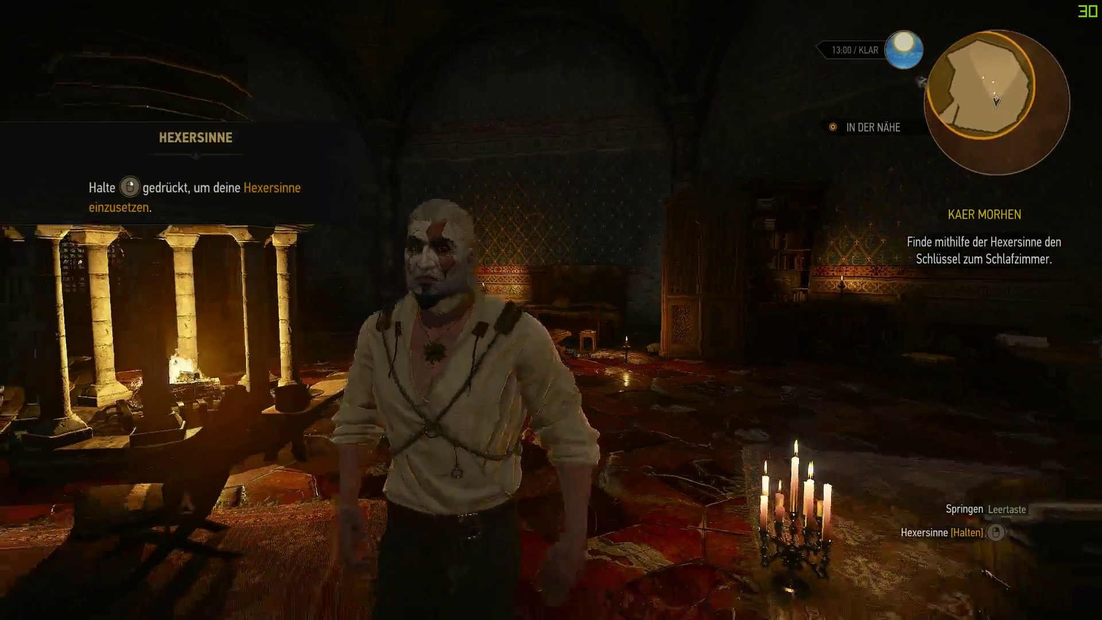
key("d")
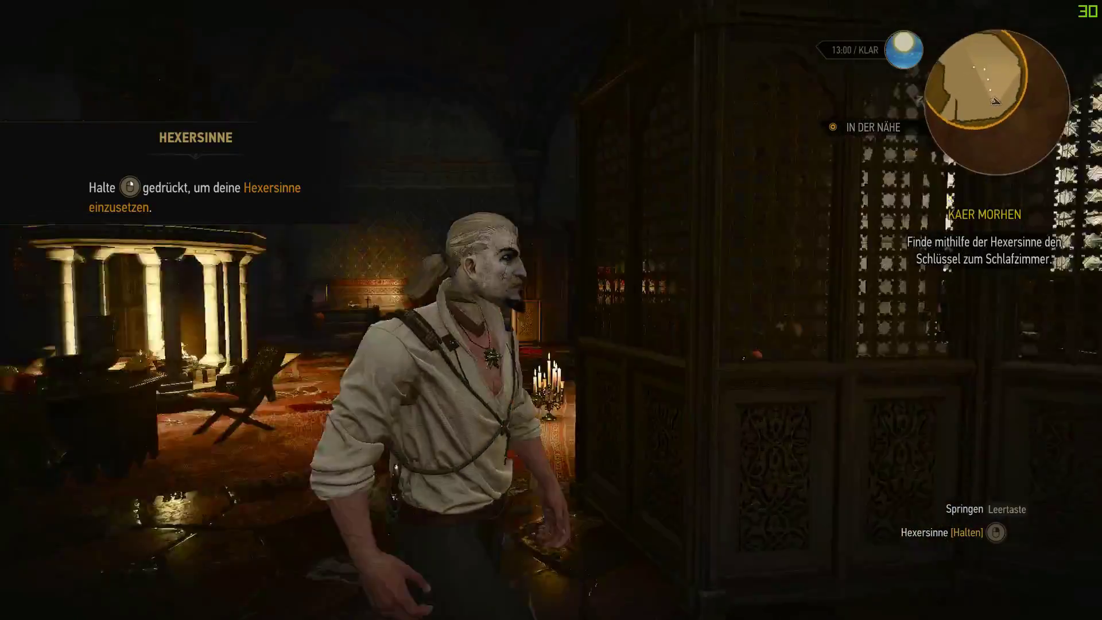
key("s")
key("d")
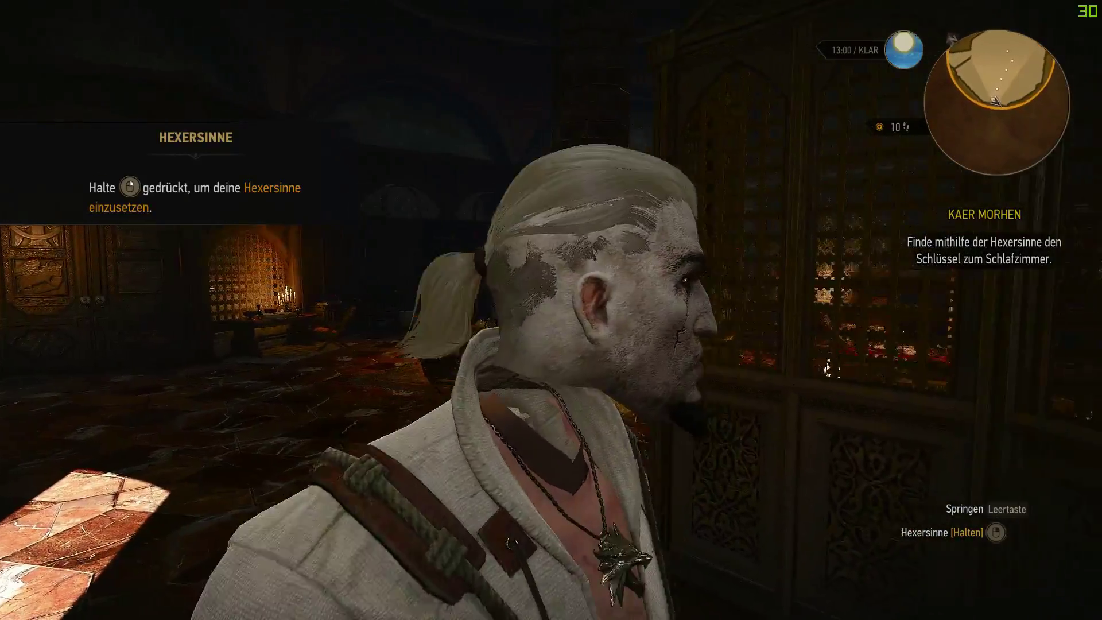
key("w")
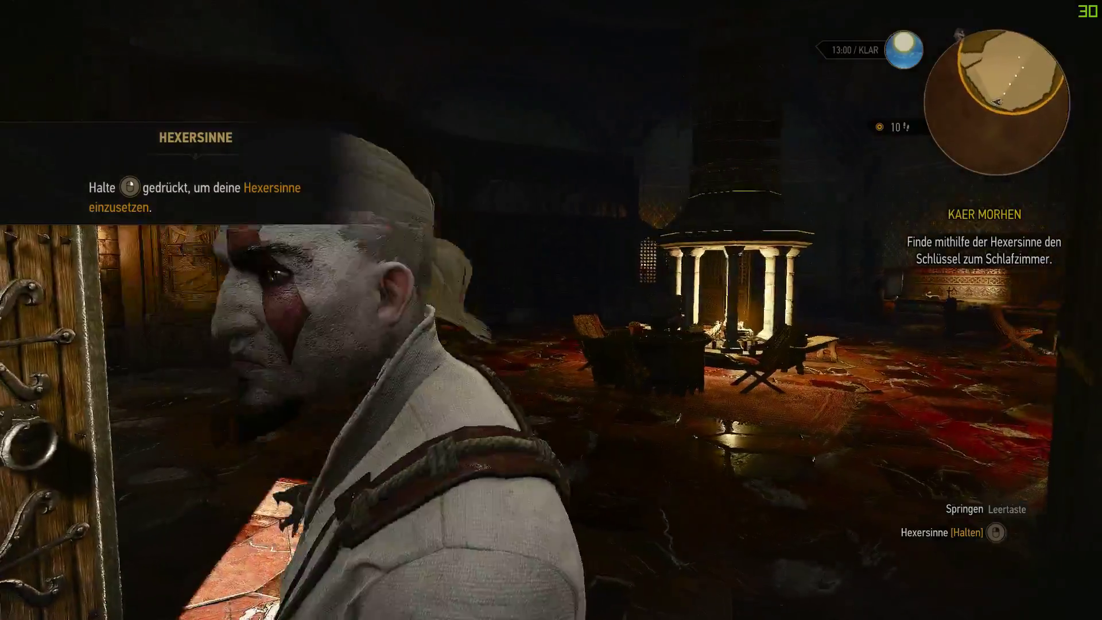
key("s")
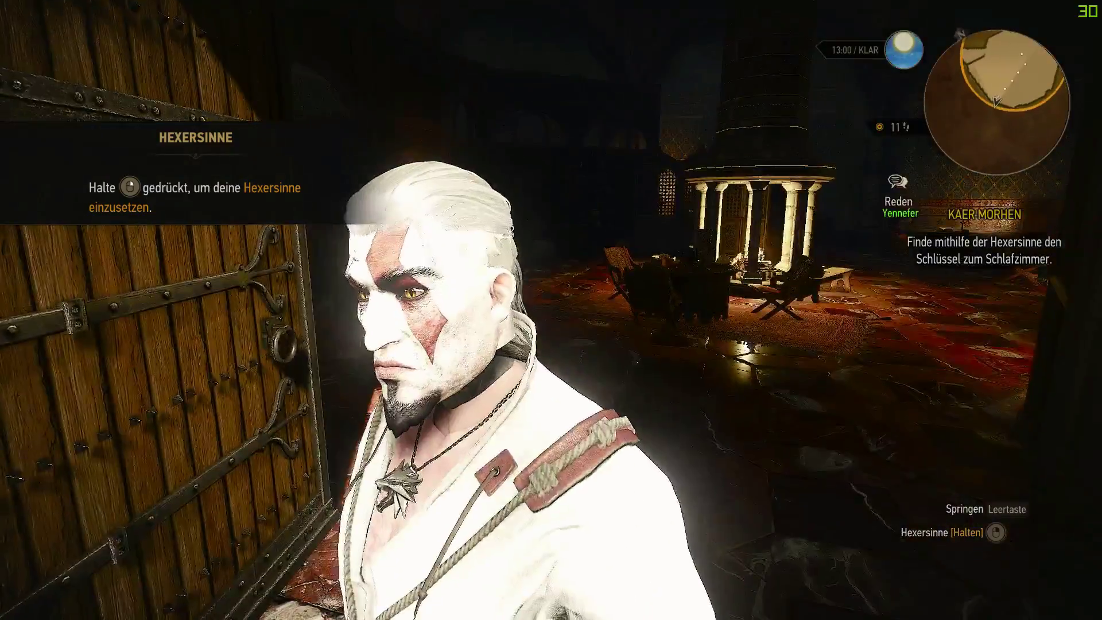
key("s")
key("s")
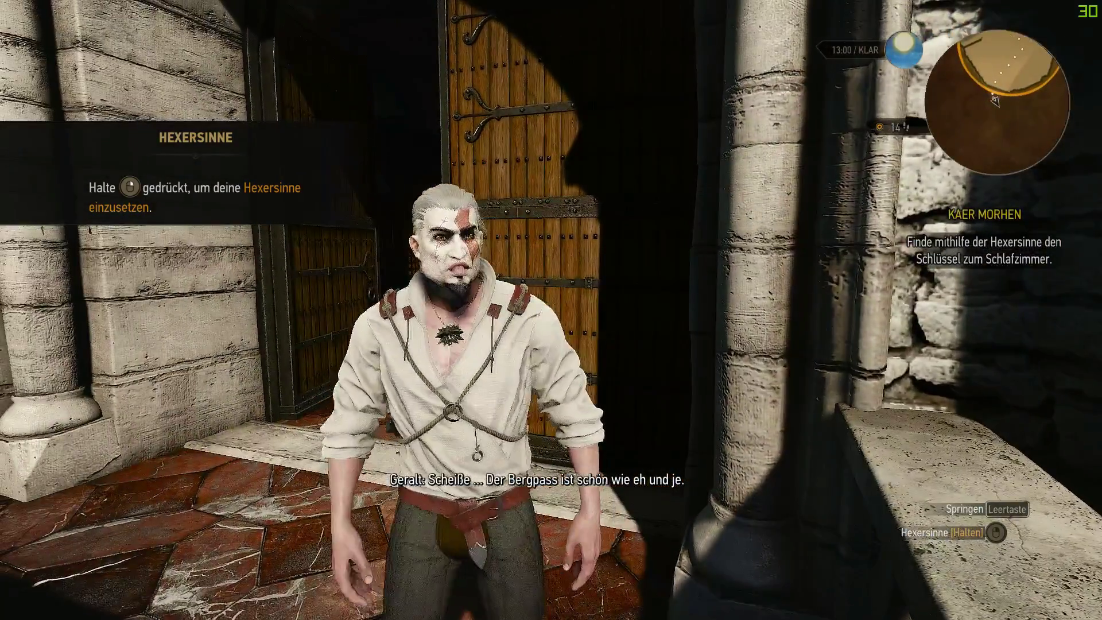
key("s")
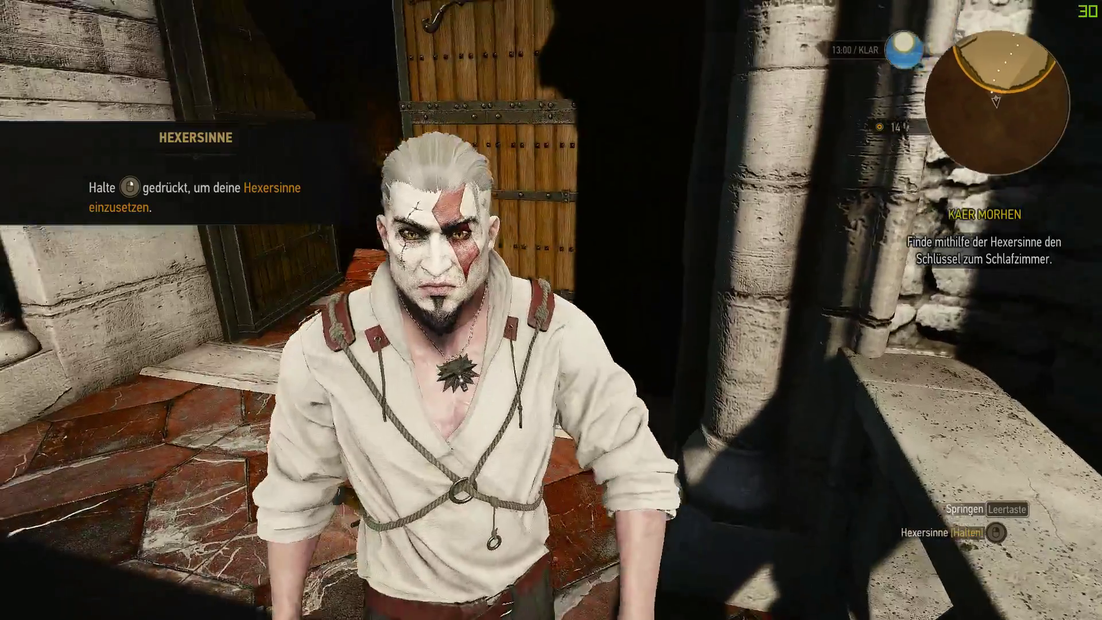
key("s")
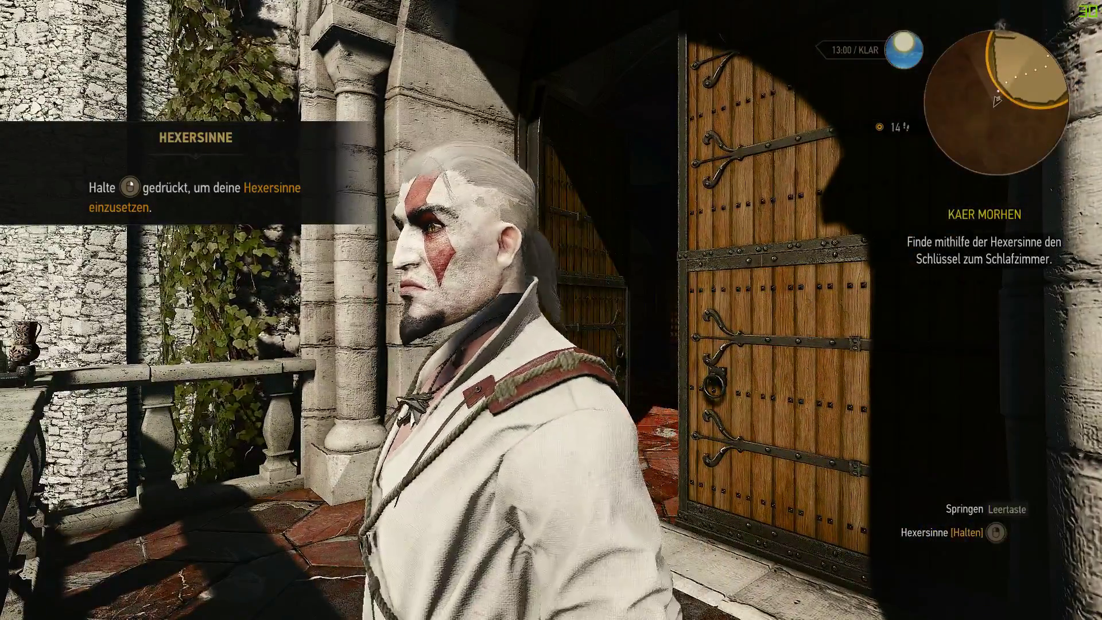
Quit The Witcher 3 from the paused game
key("Escape")
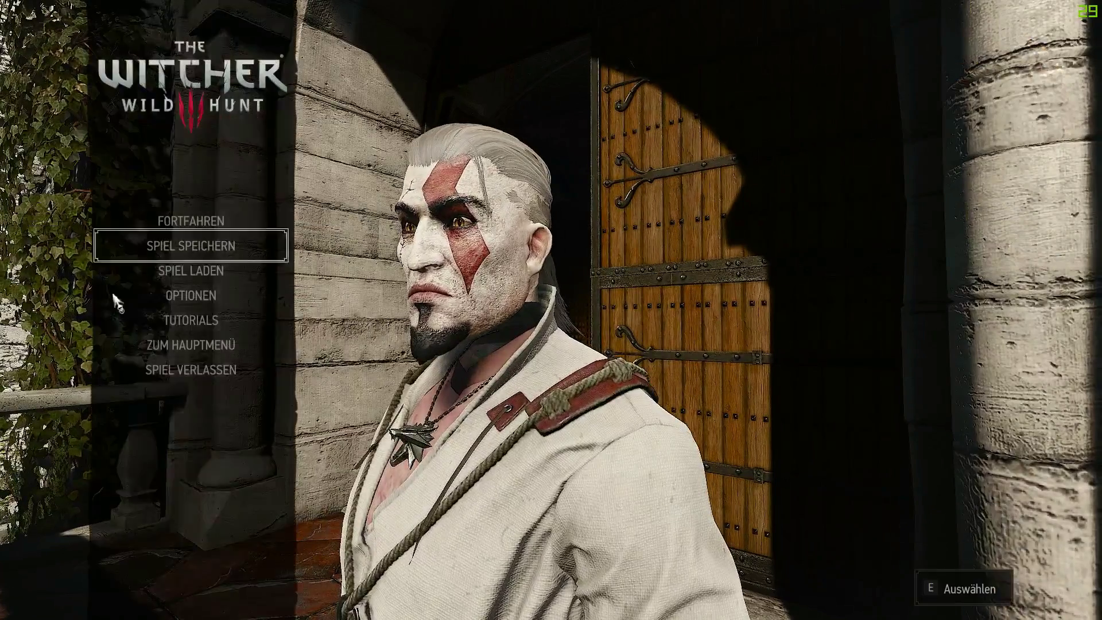
left_click(194, 372)
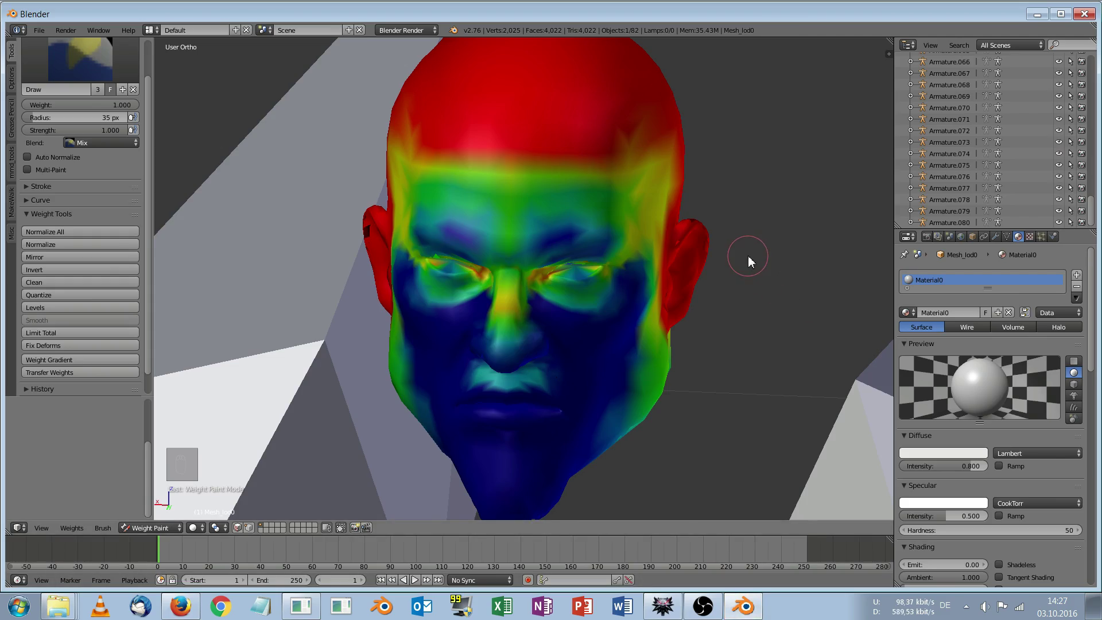
Show the mesh's vertex groups and examine the head group's weights from the front and the side
mouse_move(748, 256)
middle_mouse_down()
mouse_move(685, 231)
mouse_move(753, 239)
mouse_move(698, 236)
middle_mouse_up()
scroll(685, 231, "down", 2)
scroll(708, 242, "up", 2)
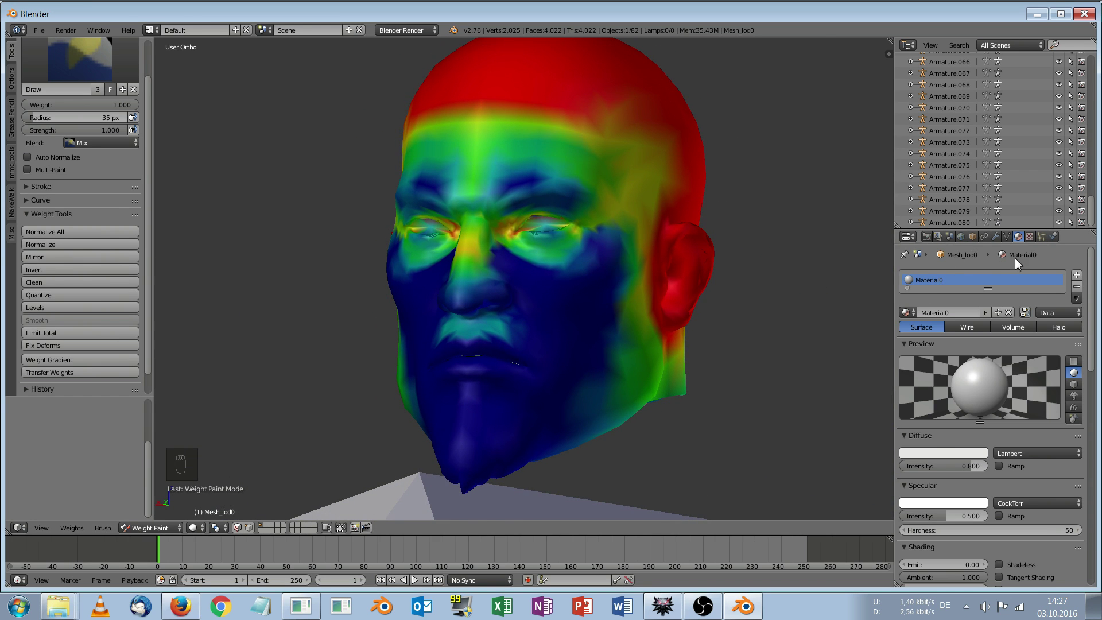
left_click(1006, 238)
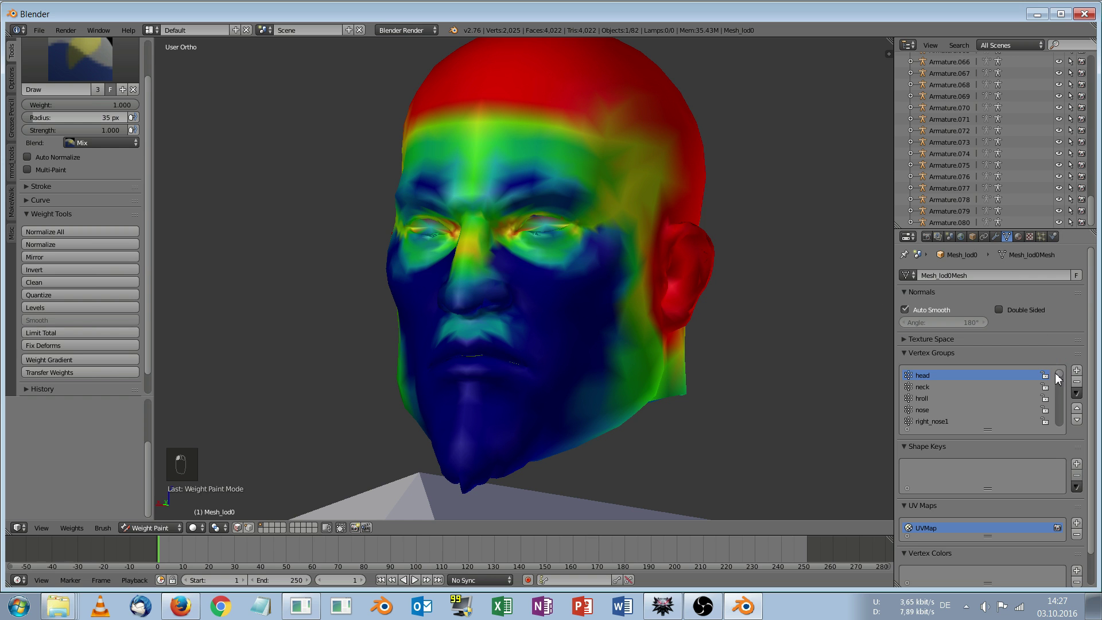
mouse_move(815, 338)
middle_mouse_down()
mouse_move(733, 320)
mouse_move(696, 342)
mouse_move(795, 329)
mouse_move(843, 308)
mouse_move(667, 300)
mouse_move(514, 274)
mouse_move(536, 281)
middle_mouse_up()
scroll(515, 273, "up", 1)
scroll(514, 273, "up", 1)
scroll(514, 273, "down", 1)
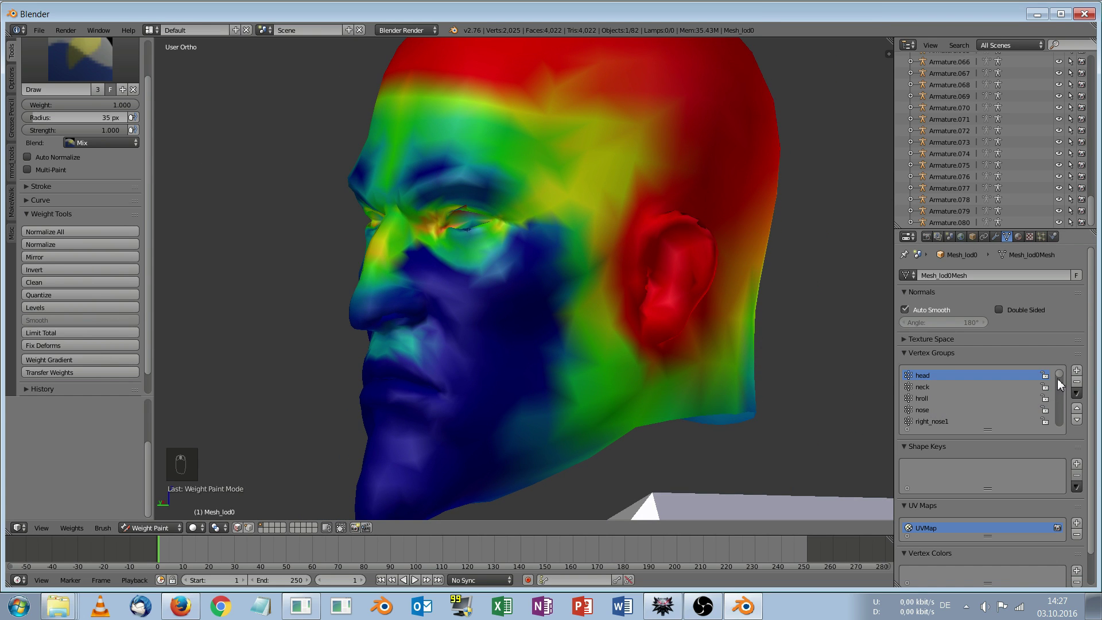
Select the left_eyebrow1 vertex group and paint weight 0.000 over the stray area beside the middle of the forehead
scroll(1059, 374, "down", 5)
left_click(956, 375)
middle_click_drag(474, 255, 466, 198)
scroll(569, 263, "up", 2)
scroll(445, 203, "down", 2)
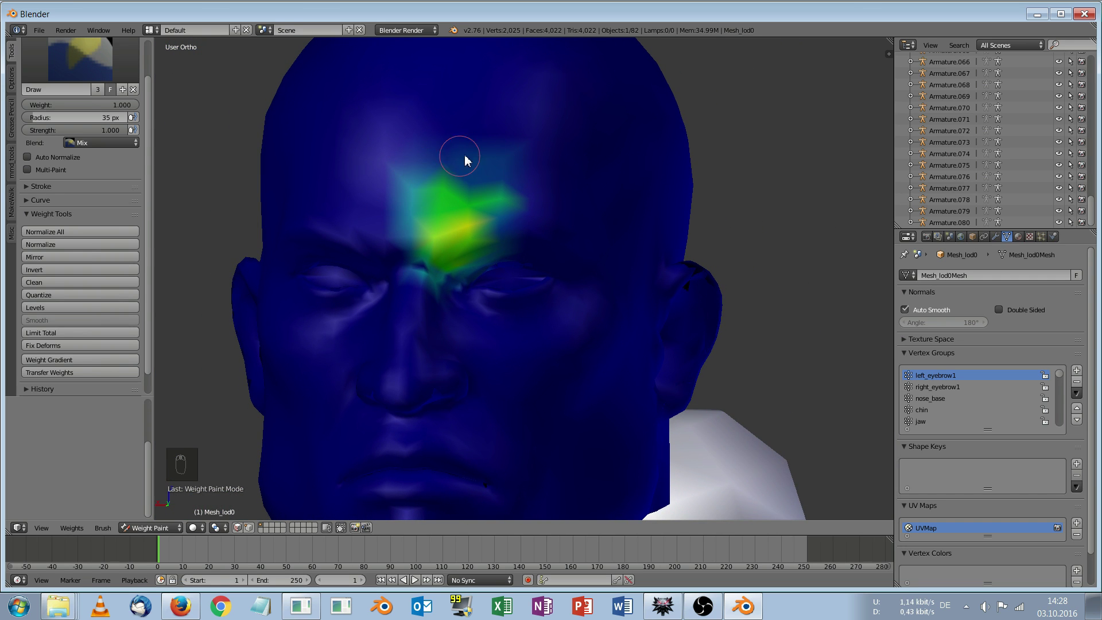
middle_click_drag(497, 143, 481, 165)
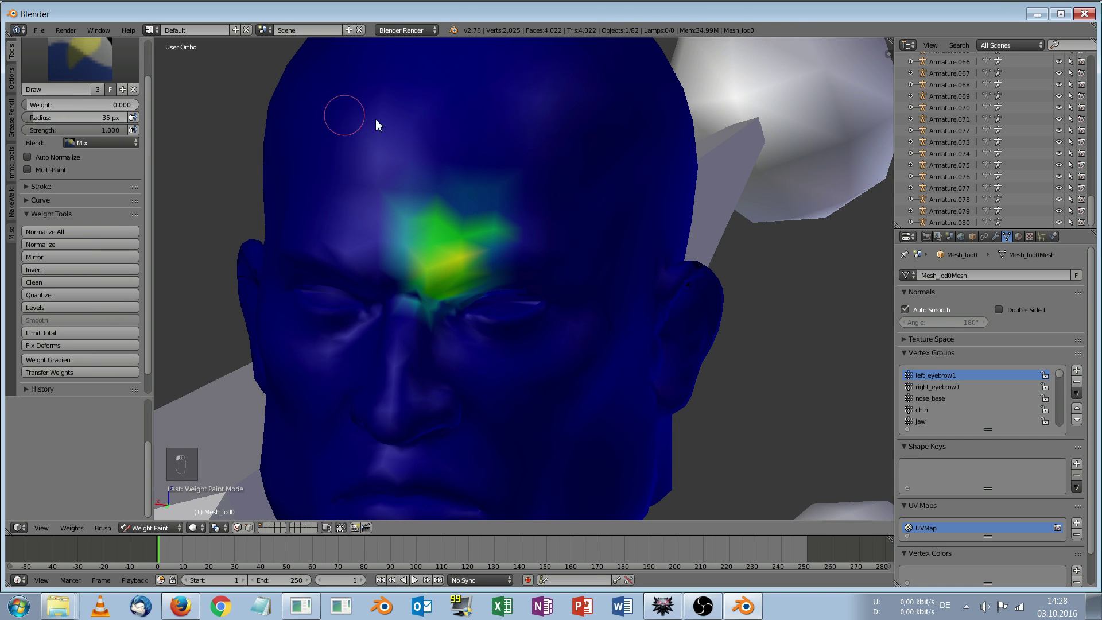
middle_click_drag(388, 130, 388, 129)
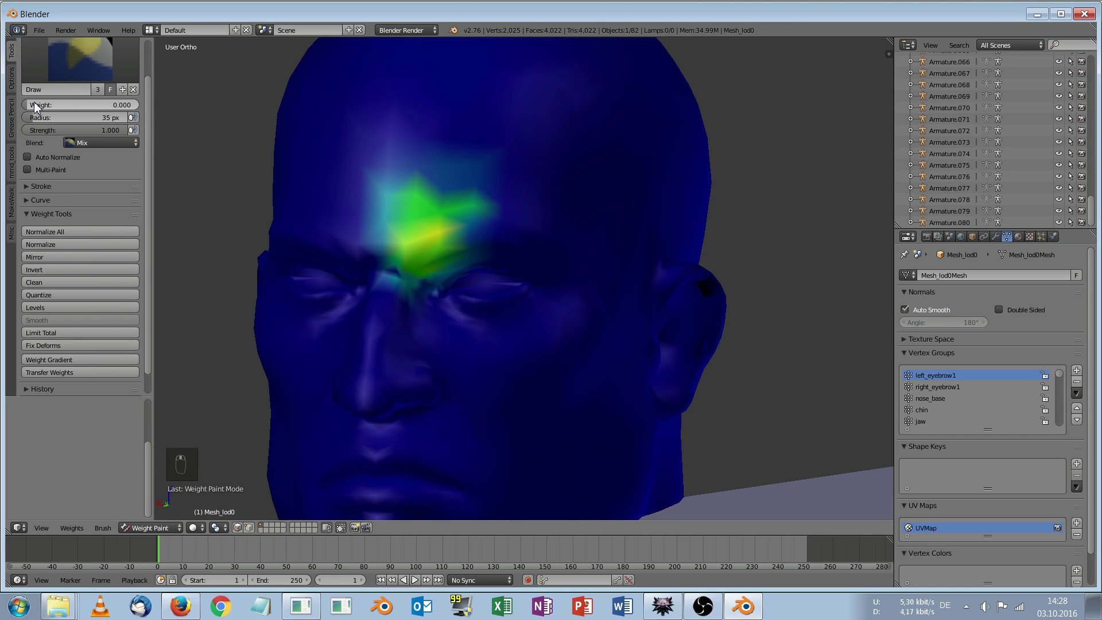
mouse_move(380, 184)
left_mouse_down()
mouse_move(446, 161)
mouse_move(379, 209)
left_mouse_up()
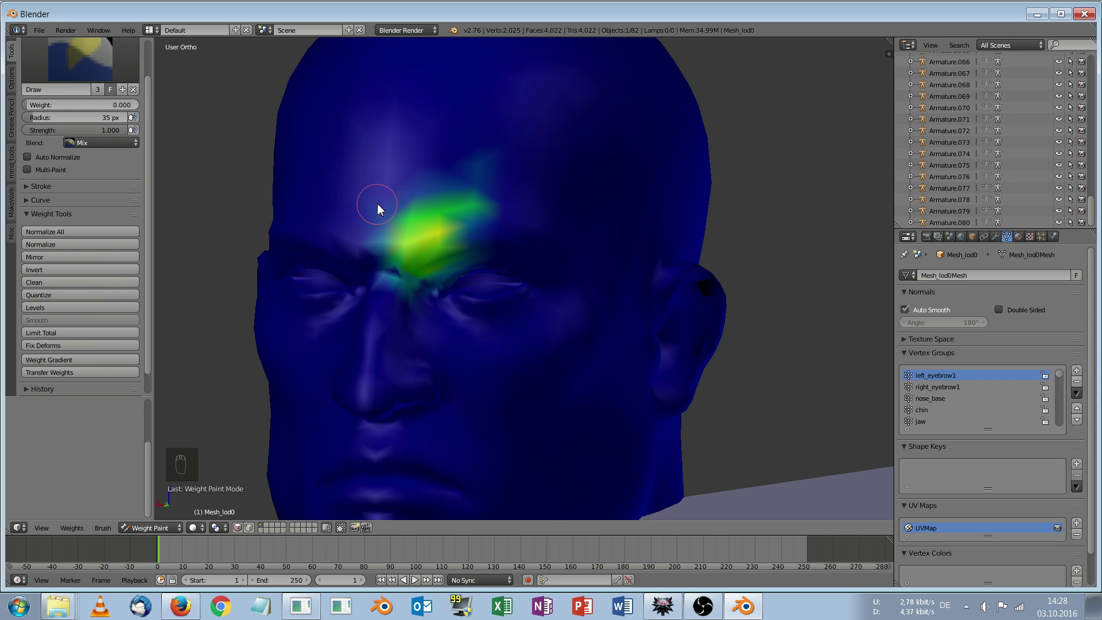
Check the nose_base vertex group, then paint weight 0.459 along the lower lip's upper edge in the lowwer_lip group
left_click(970, 396)
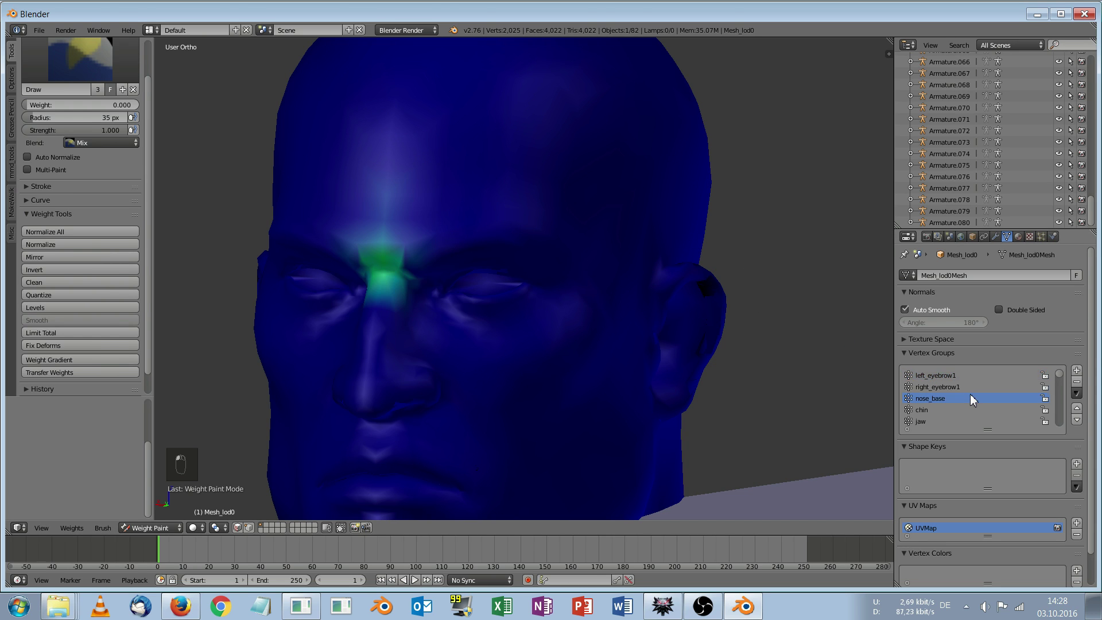
scroll(970, 396, "down", 4)
left_click(950, 374)
scroll(576, 360, "down", 2)
scroll(577, 355, "up", 1)
middle_click_drag(577, 355, 584, 330)
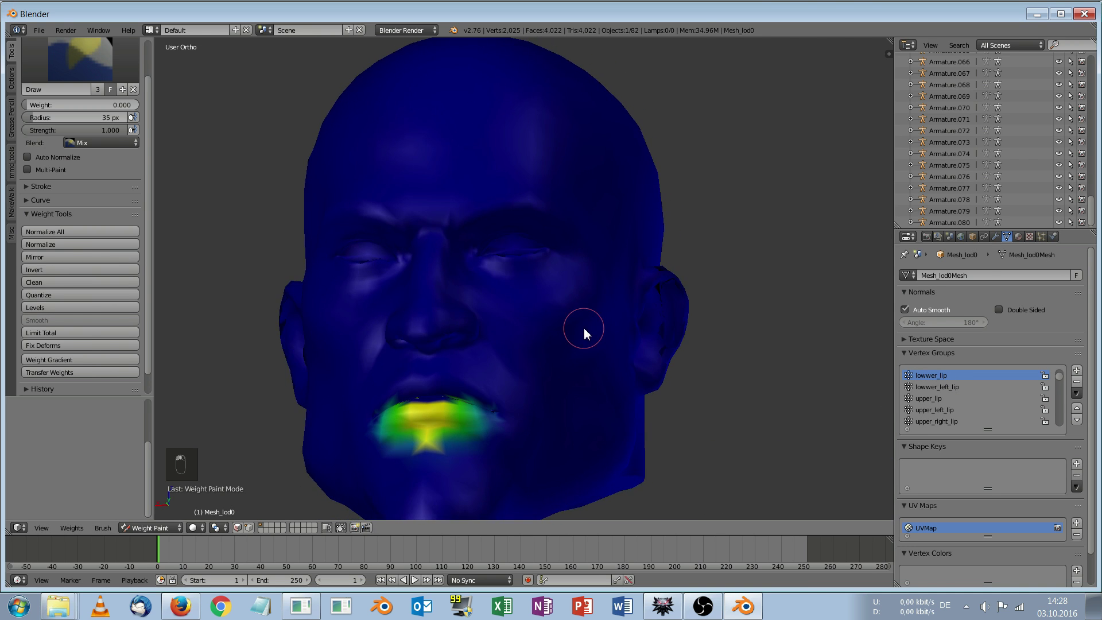
scroll(551, 368, "up", 2)
middle_click_drag(517, 404, 581, 321, "shift")
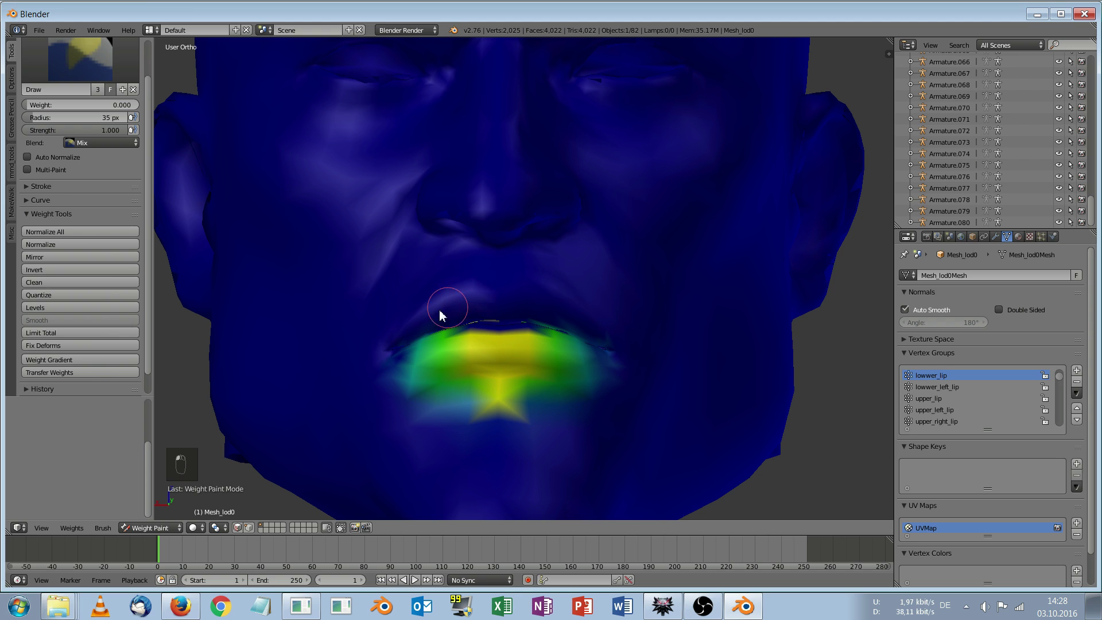
middle_click_drag(516, 296, 458, 378)
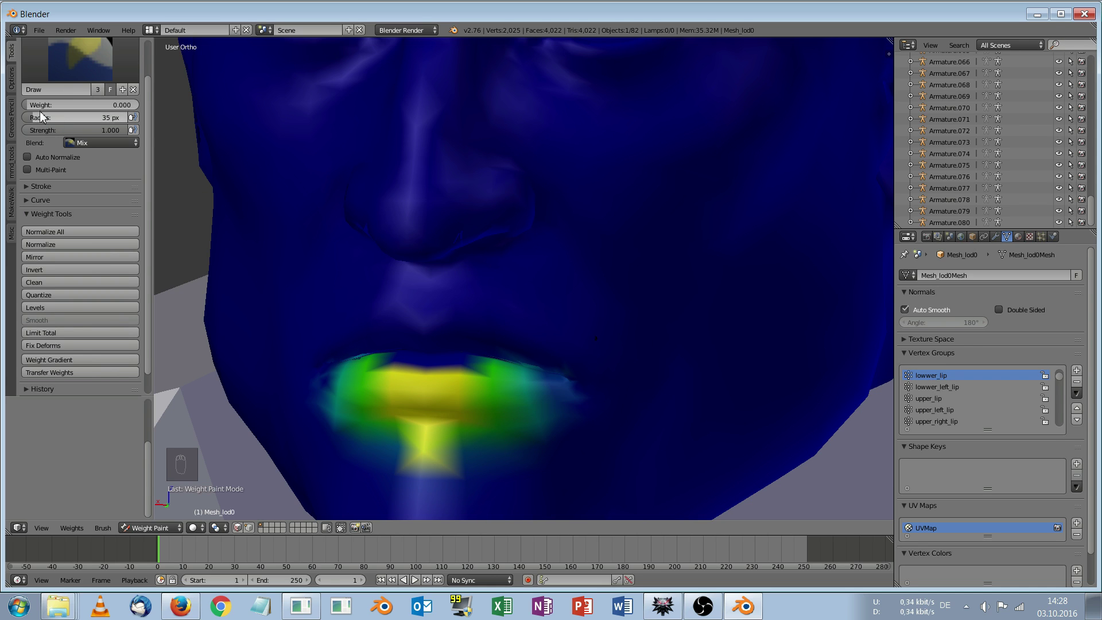
left_click_drag(41, 105, 79, 105)
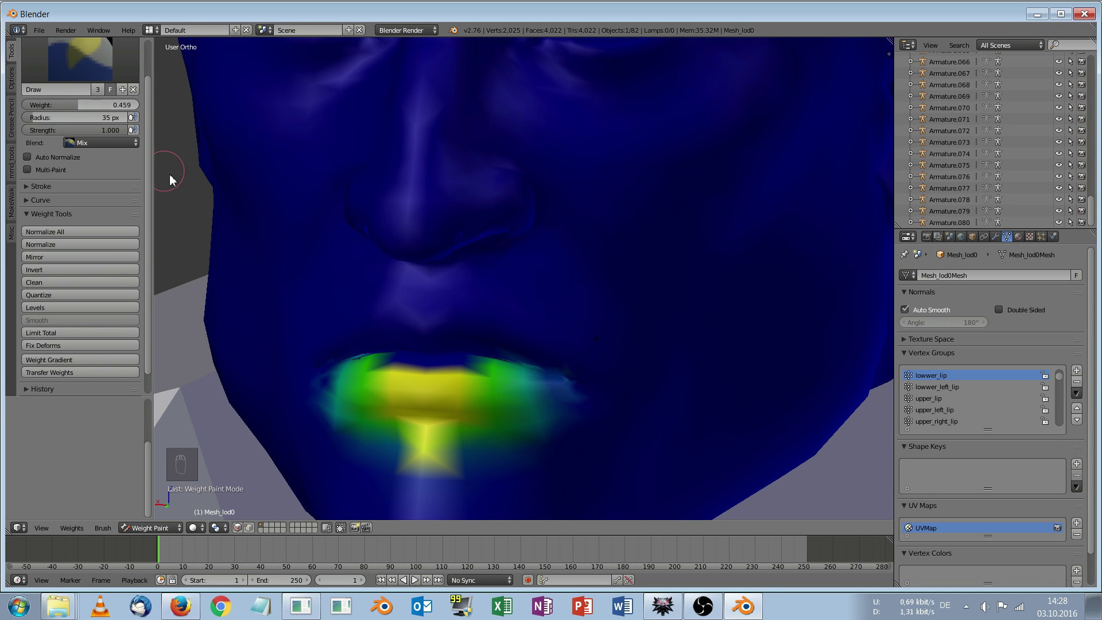
middle_click_drag(187, 185, 193, 168)
left_click_drag(467, 331, 409, 333)
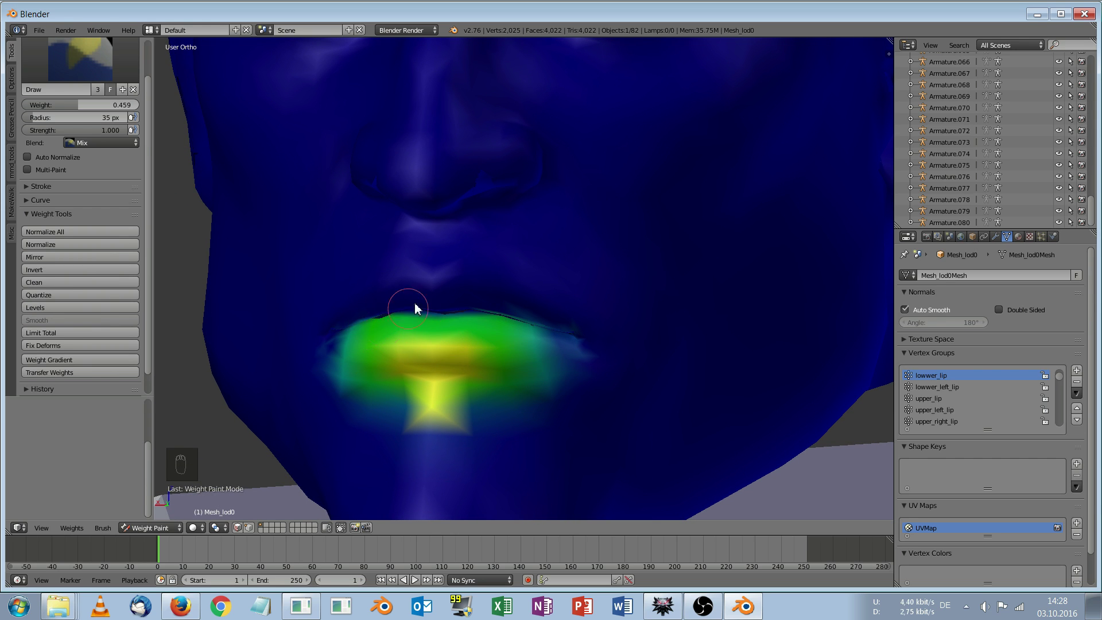
Select the upper_lip vertex group to examine its weights around the mouth, and look through the remaining groups
scroll(415, 308, "down", 3)
middle_click_drag(435, 278, 360, 362)
scroll(388, 302, "up", 5)
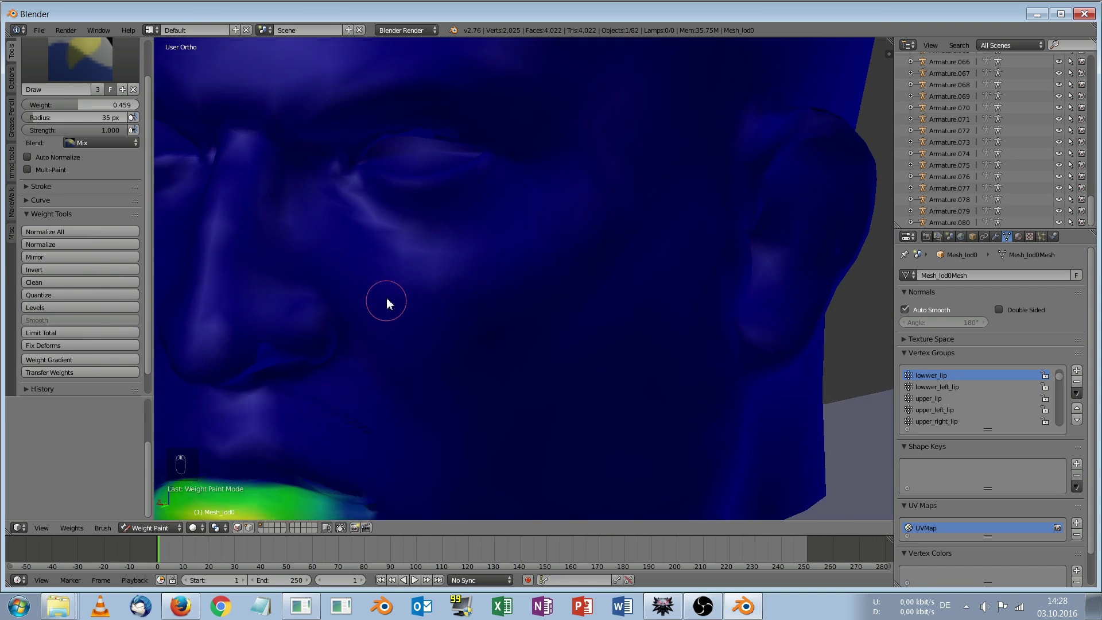
middle_click_drag(387, 302, 423, 114)
left_click(950, 397)
scroll(952, 397, "down", 2)
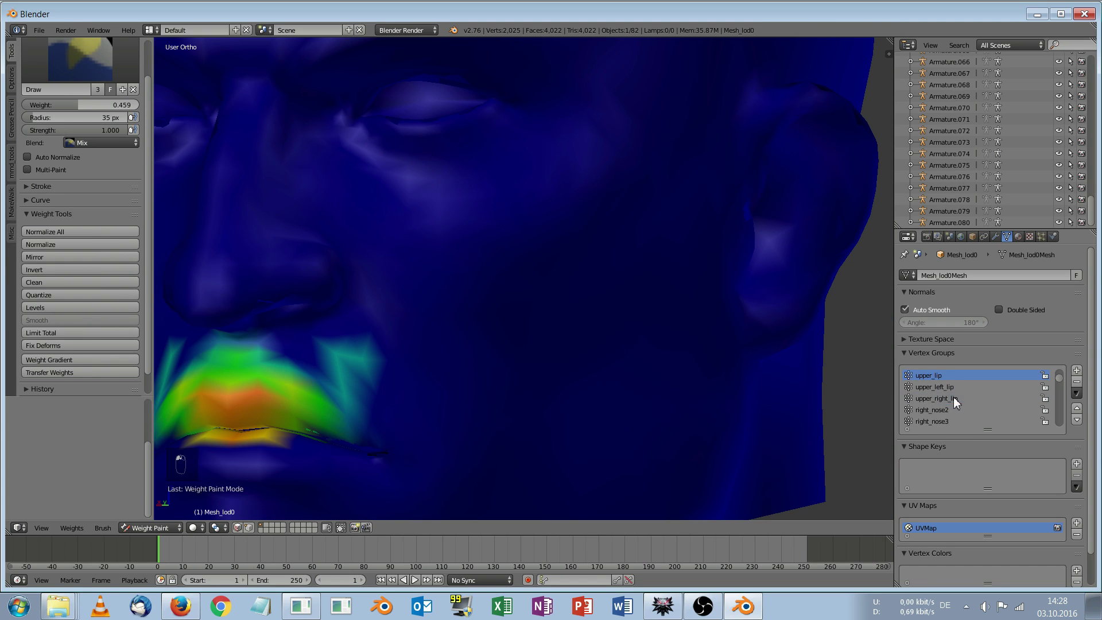
scroll(976, 407, "down", 4)
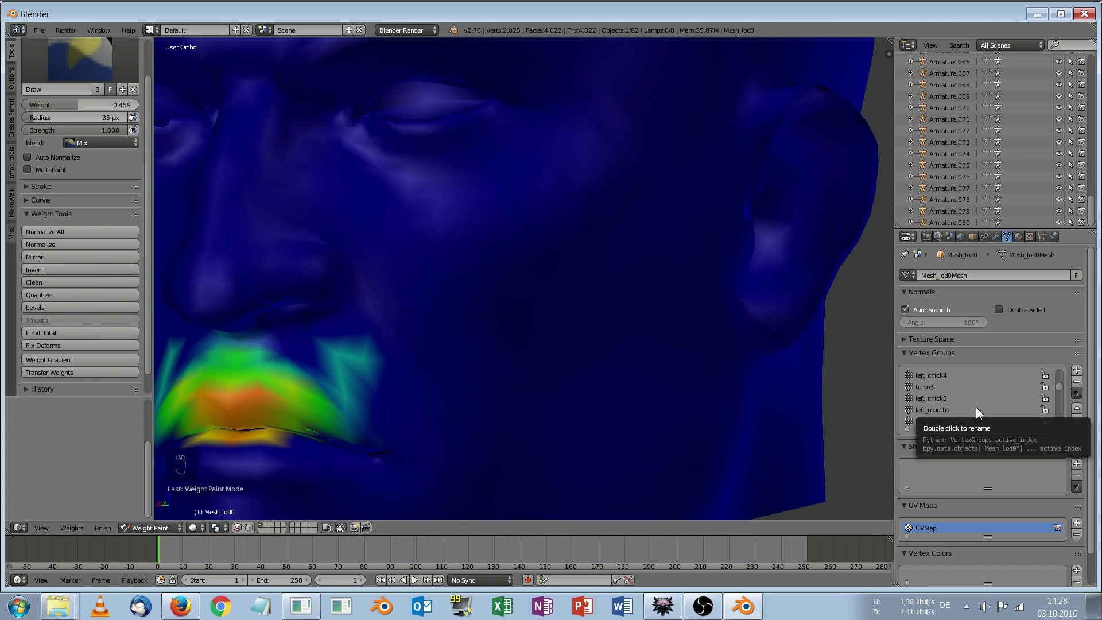
scroll(990, 408, "down", 8)
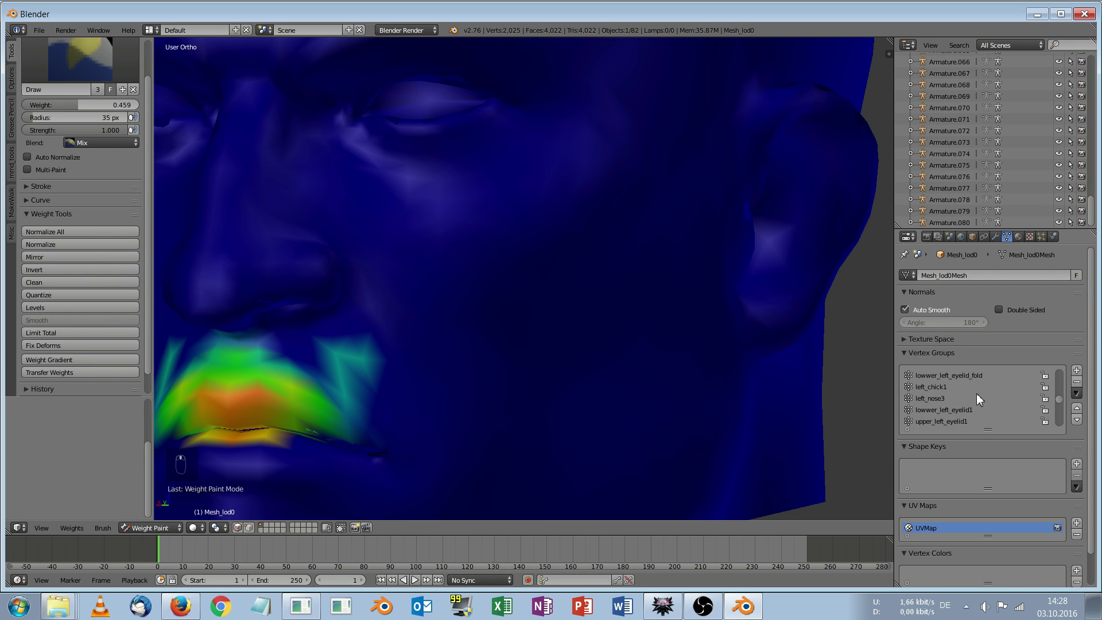
Select the lowwer_left_eyelid_fold vertex group and examine its weights around the eye from several angles
left_click(976, 375)
scroll(389, 202, "down", 1)
middle_click_drag(390, 202, 412, 213)
scroll(386, 221, "up", 1)
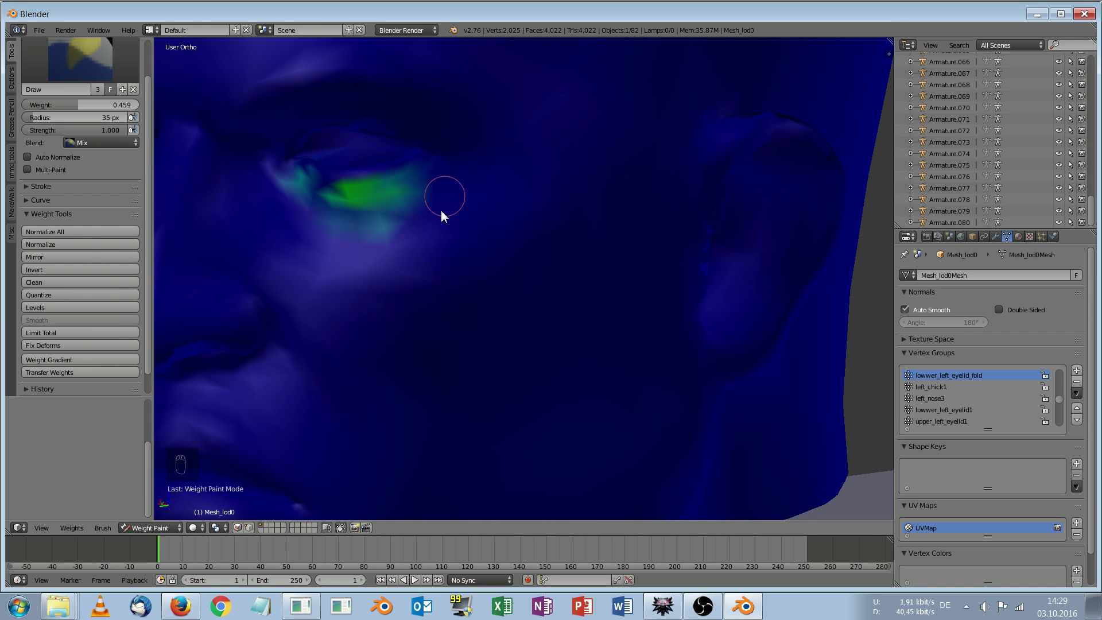
scroll(442, 217, "down", 3)
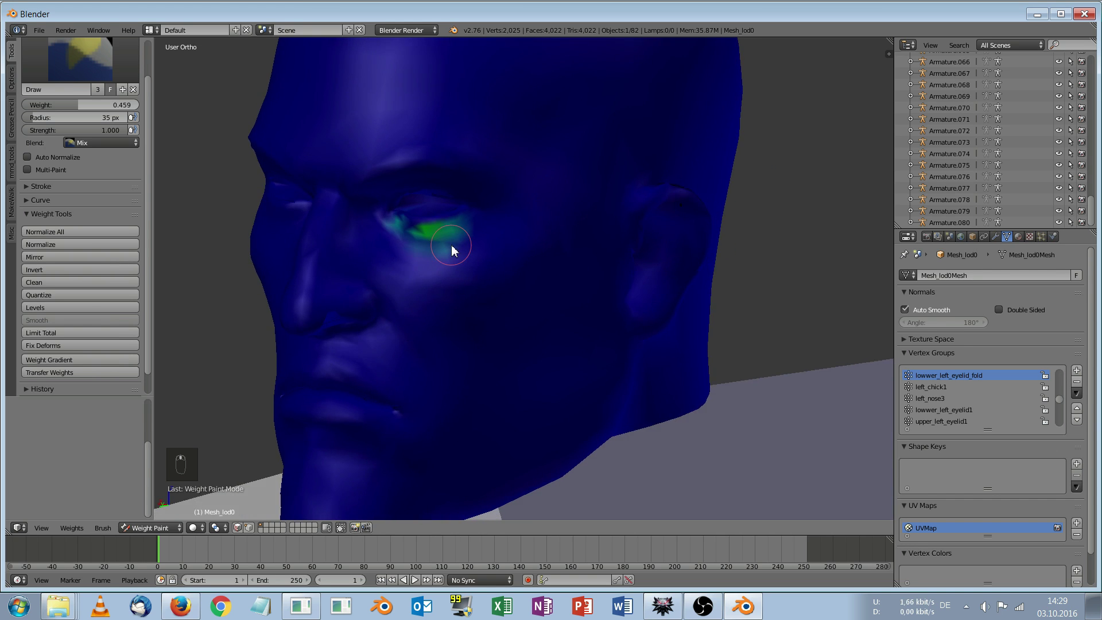
scroll(450, 245, "down", 2)
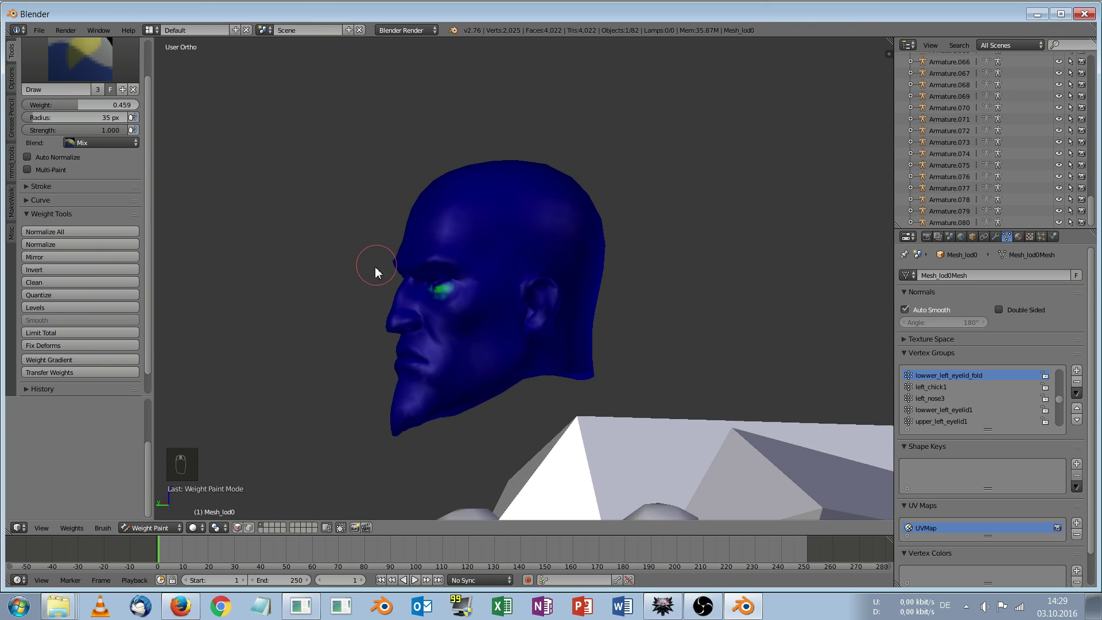
scroll(375, 275, "up", 2)
scroll(373, 277, "down", 1)
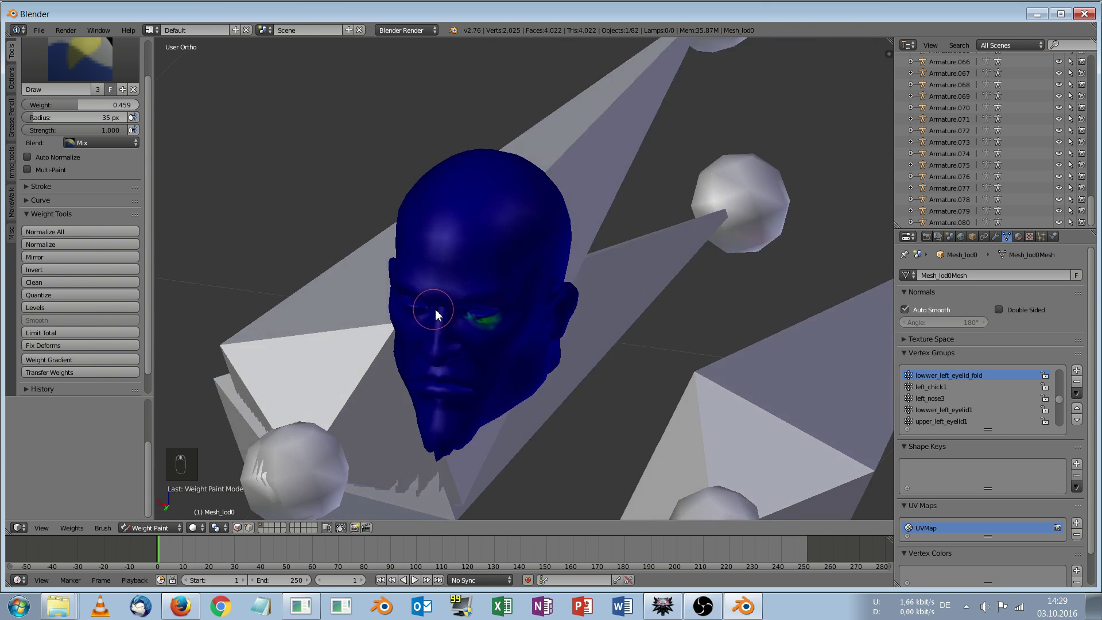